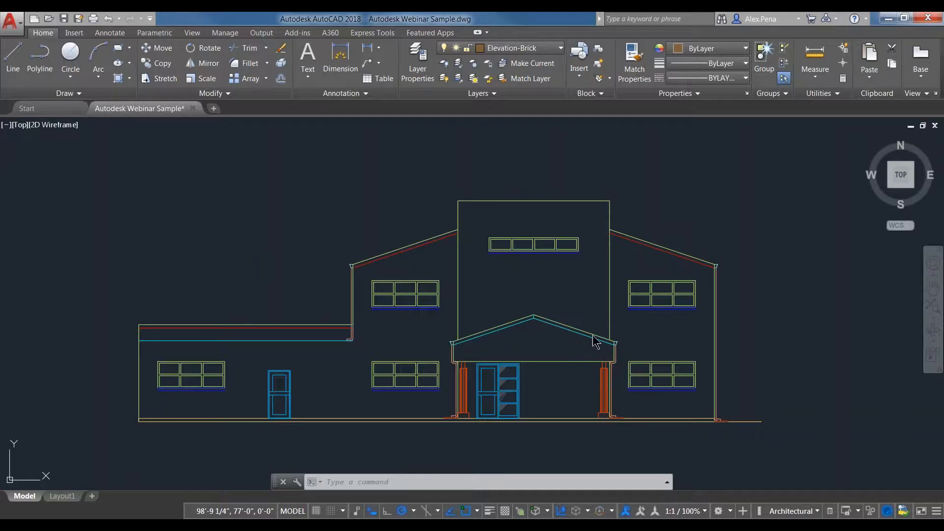
mouse_move(602, 337)
middle_click_drag(544, 330, 508, 327)
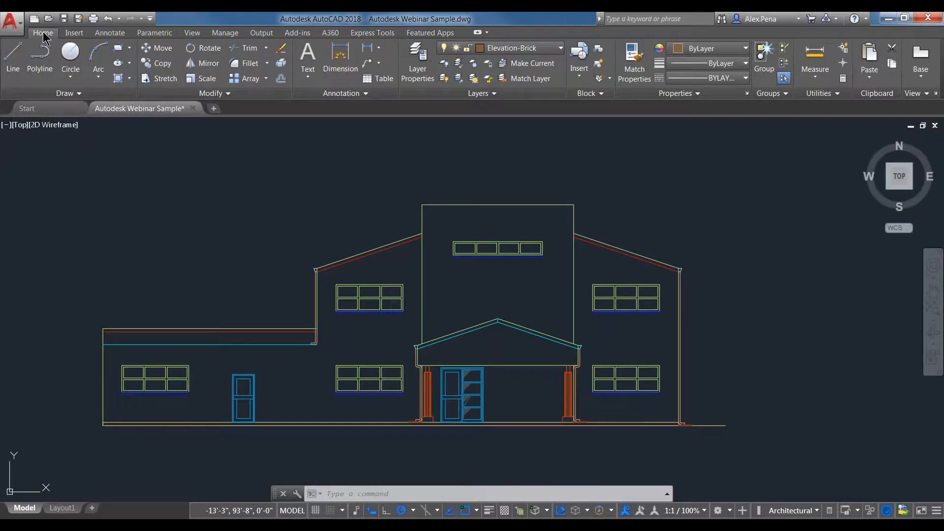
left_click(118, 80)
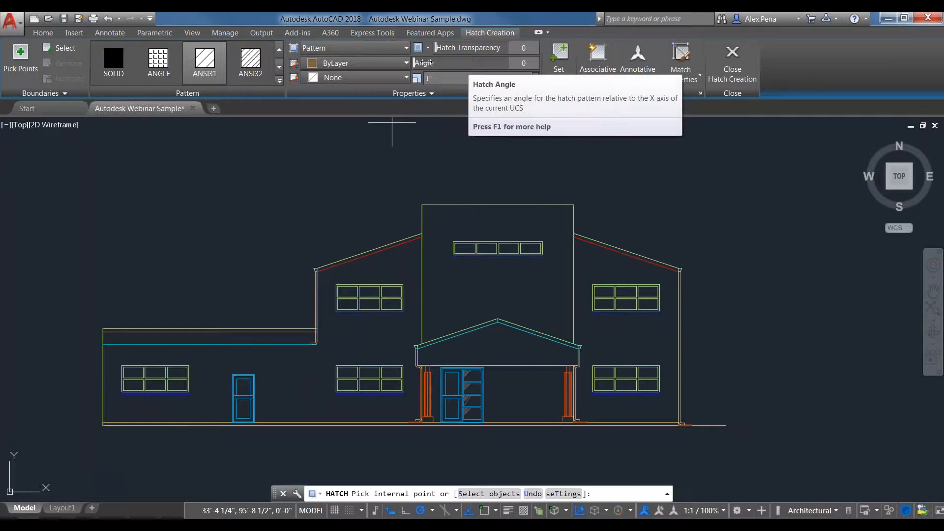
key("Escape")
type("ha")
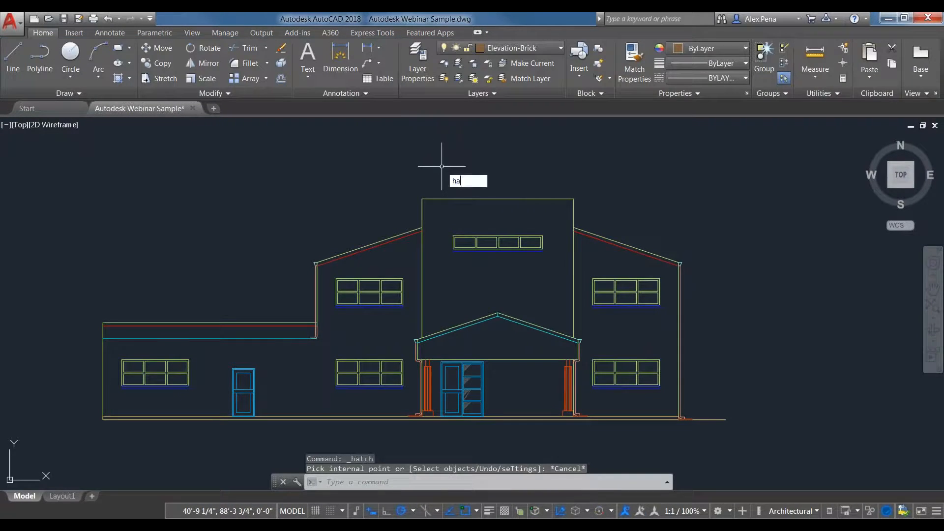
type("tch")
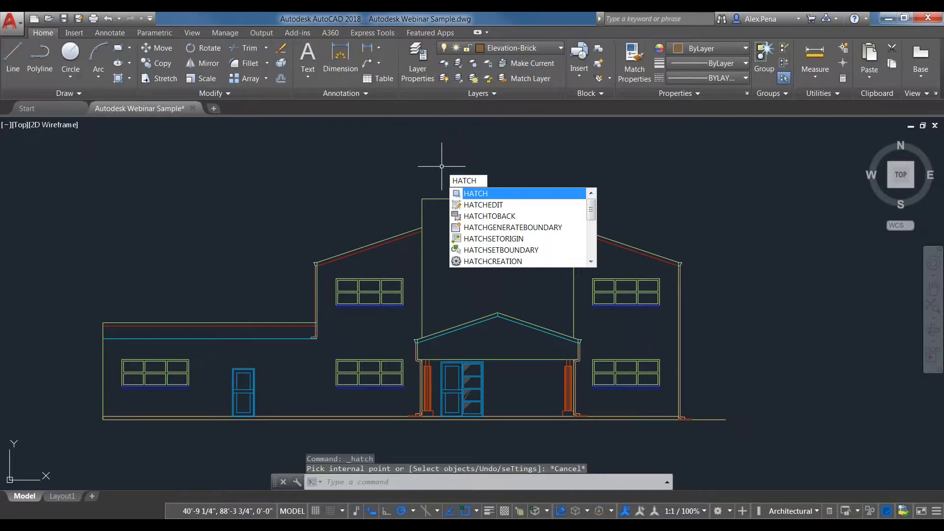
key("Return")
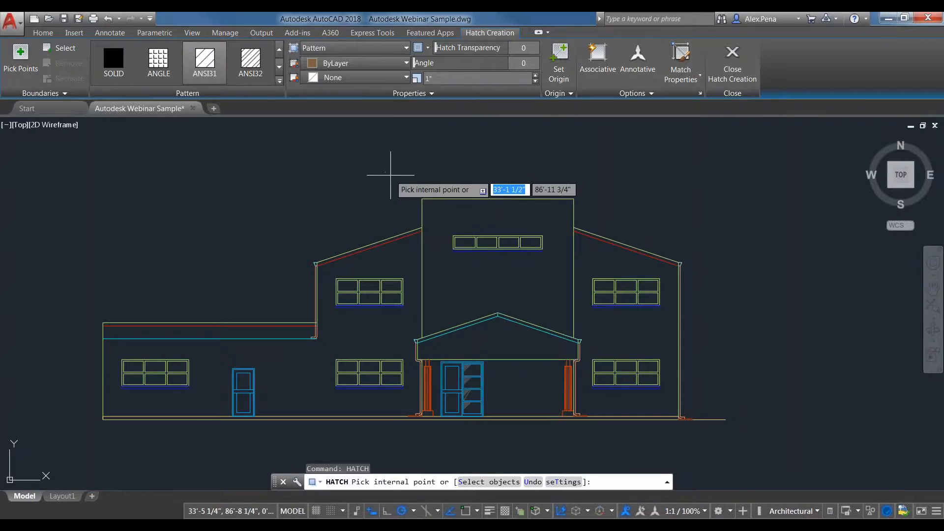
key("Escape")
key("Escape")
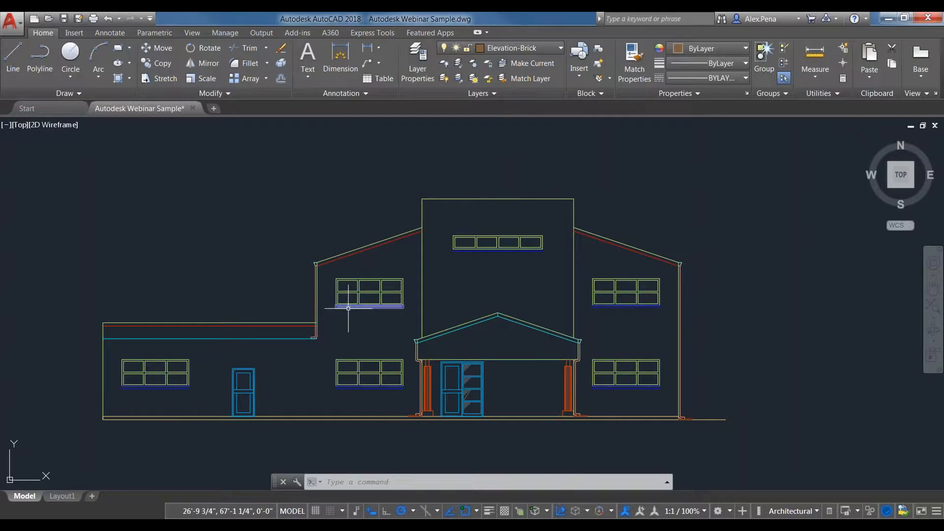
Examine the entrance, the windows and the right wing of the building elevation up close
middle_click_drag(659, 332, 532, 311)
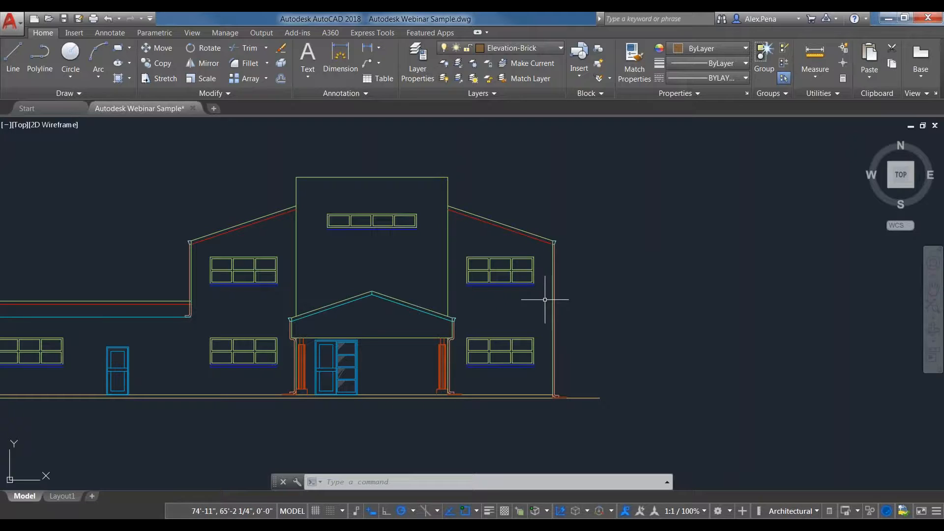
middle_click_drag(484, 295, 497, 304)
scroll(496, 303, "up", 2)
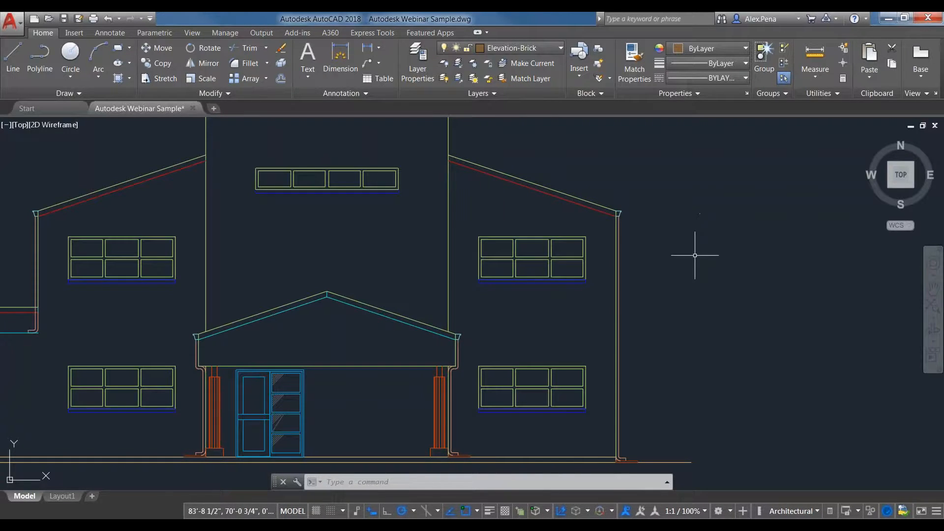
mouse_move(625, 315)
middle_mouse_down()
mouse_move(641, 276)
mouse_move(630, 261)
middle_mouse_up()
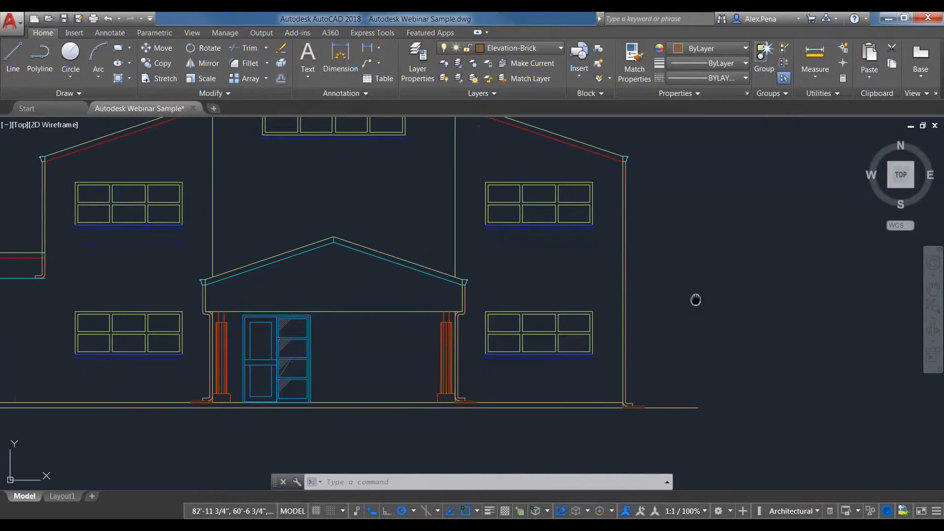
middle_click_drag(695, 297, 677, 245)
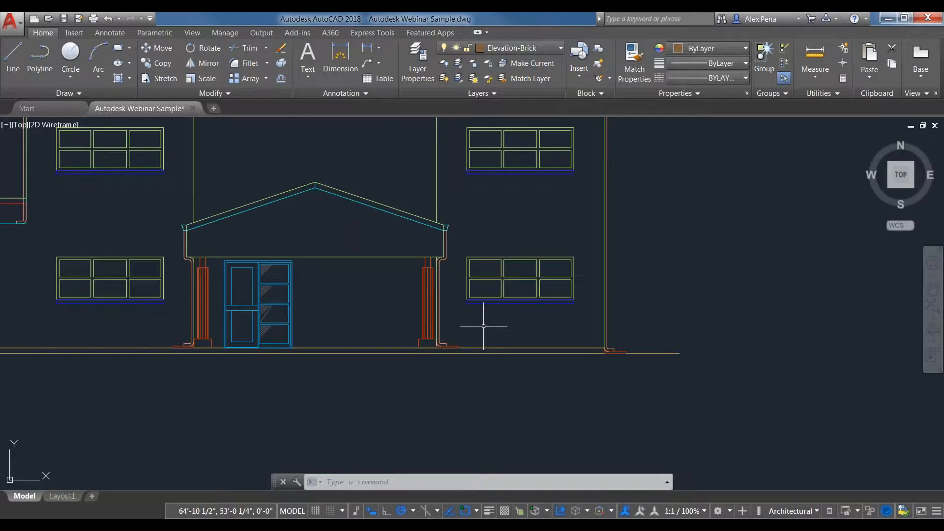
middle_click_drag(435, 322, 438, 322)
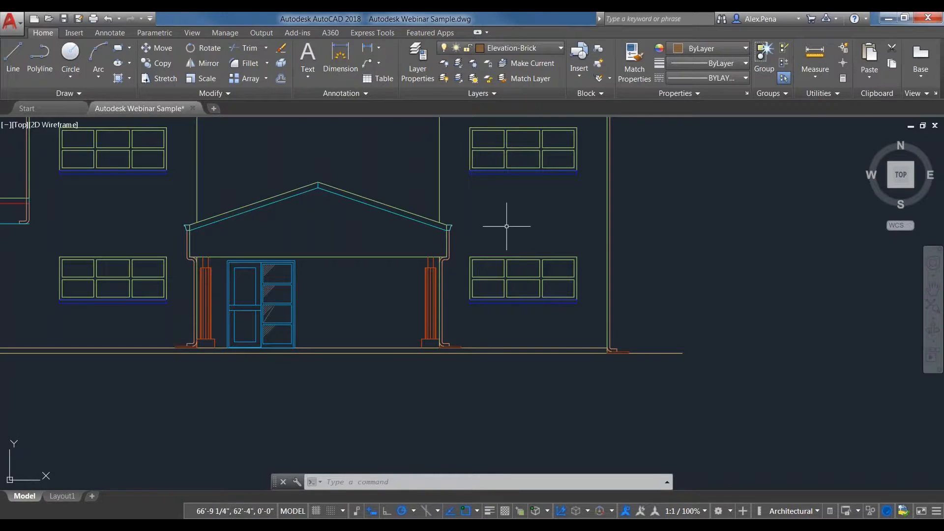
middle_click_drag(506, 222, 516, 261)
scroll(585, 274, "up", 2)
scroll(584, 278, "down", 2)
middle_click_drag(573, 273, 579, 307)
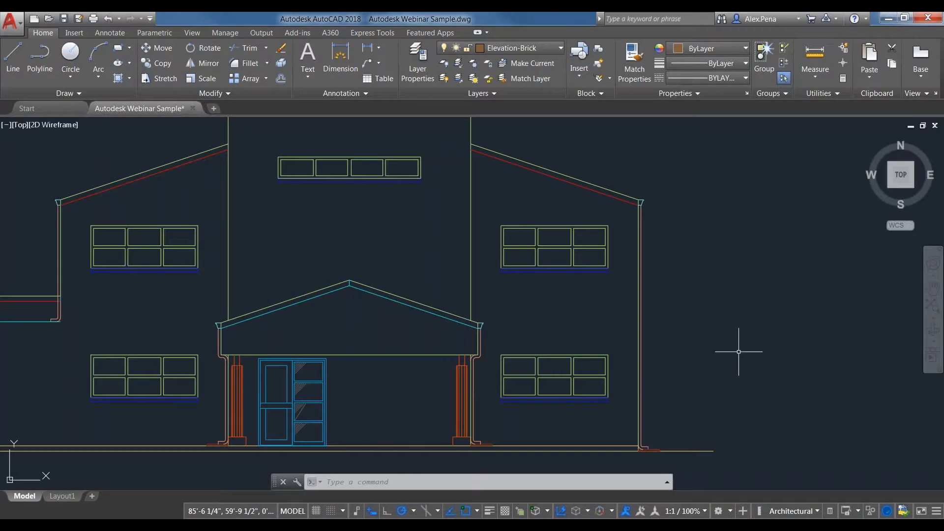
Make Elevation-Brick the current layer and start a hatch
left_click(556, 49)
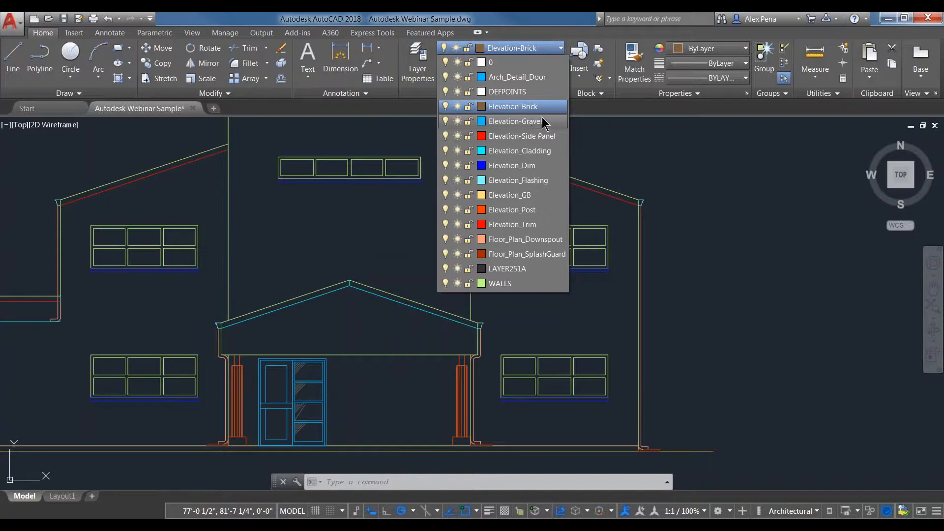
left_click(551, 106)
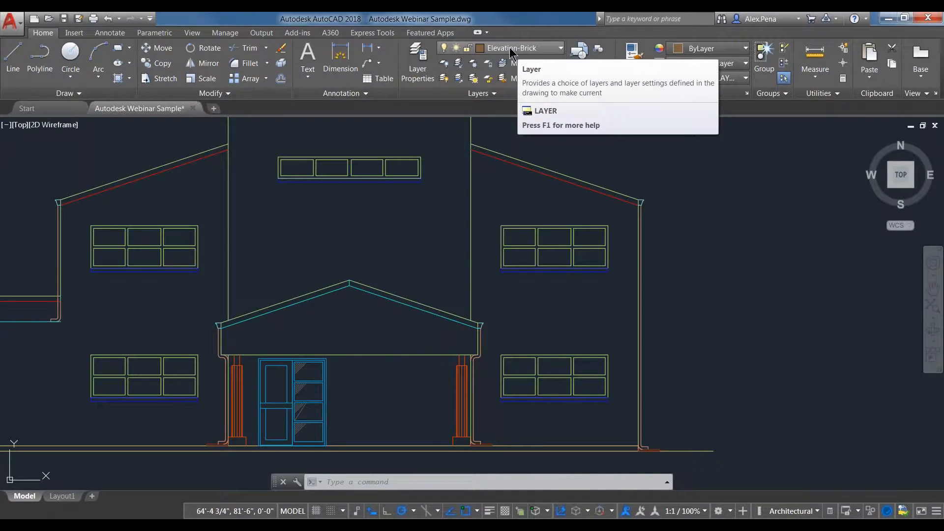
left_click(117, 79)
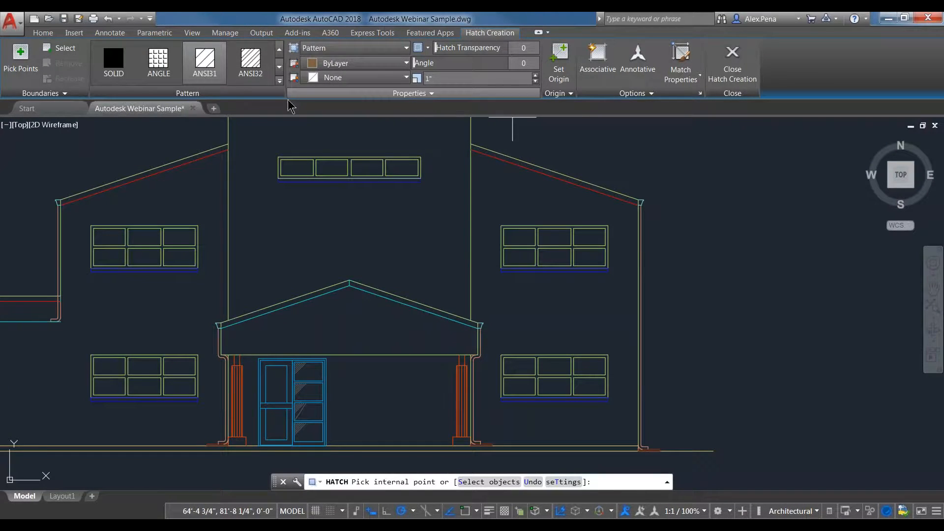
Look through the available hatch patterns and choose BRICK for the new hatch
left_click(281, 82)
scroll(215, 122, "down", 1)
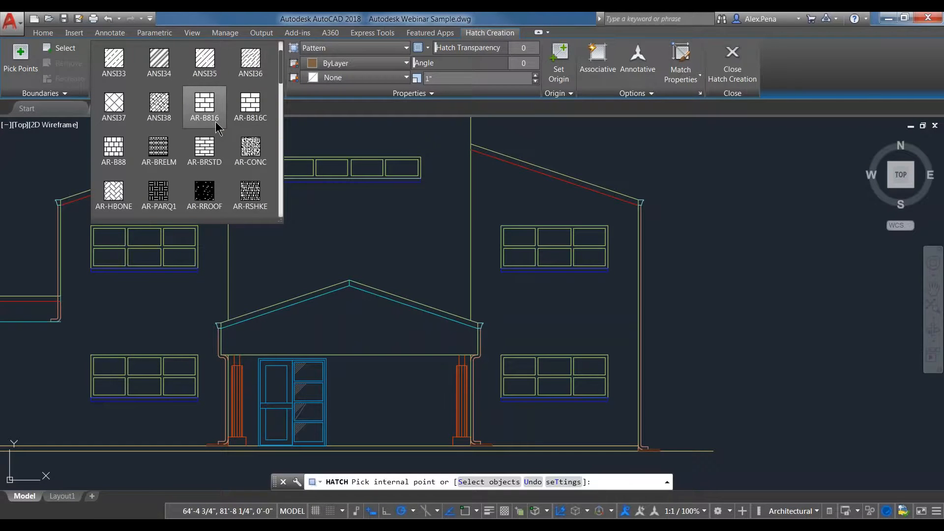
scroll(215, 122, "up", 1)
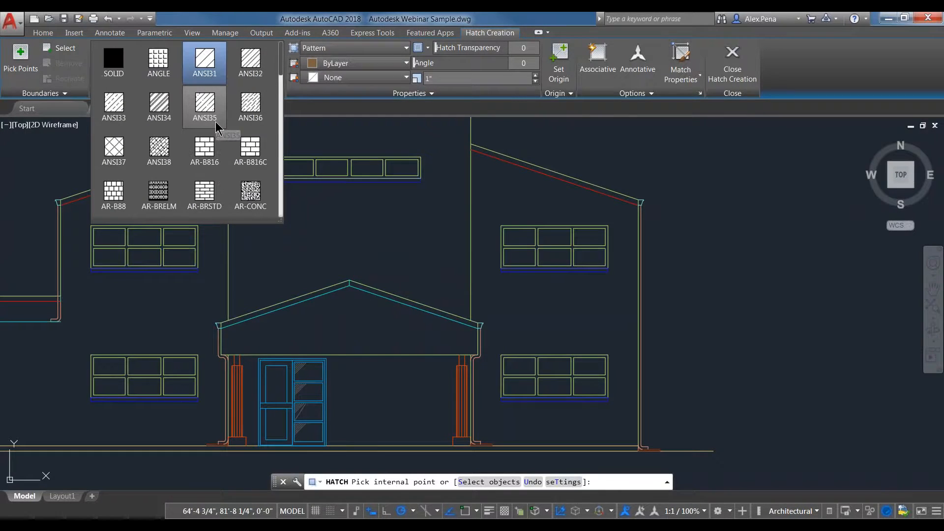
scroll(216, 122, "down", 1)
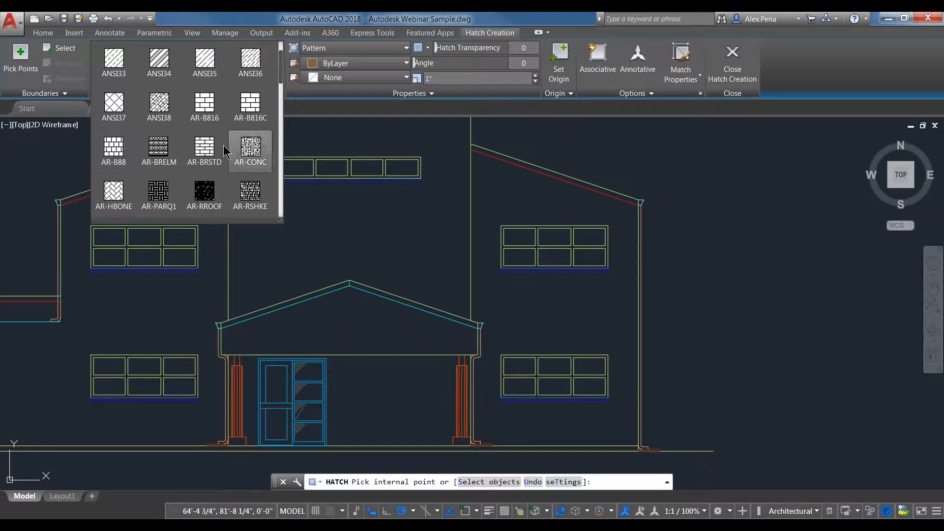
scroll(181, 150, "down", 1)
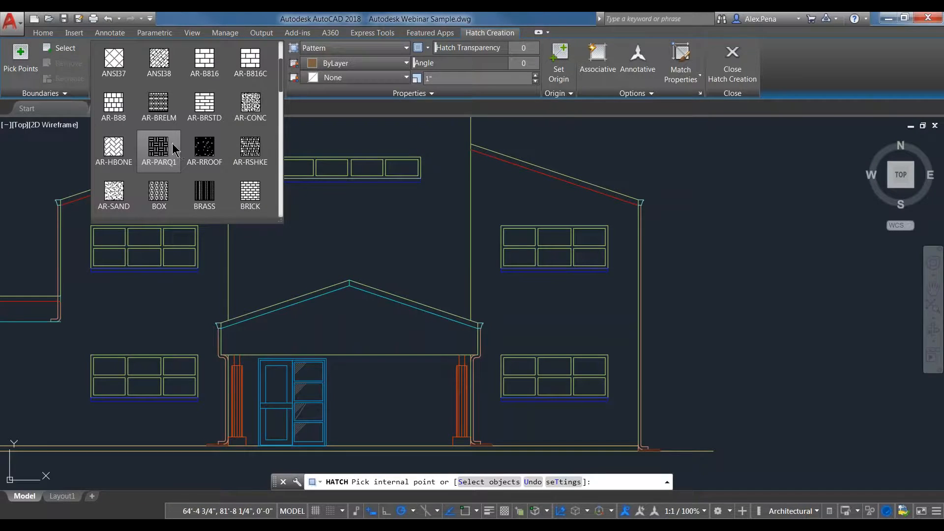
scroll(174, 145, "down", 1)
scroll(224, 157, "down", 5)
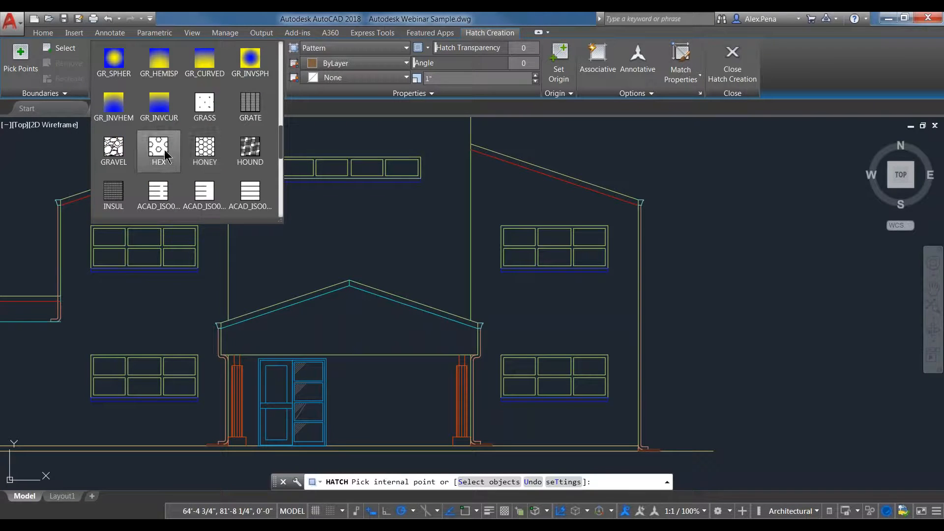
scroll(196, 170, "up", 1)
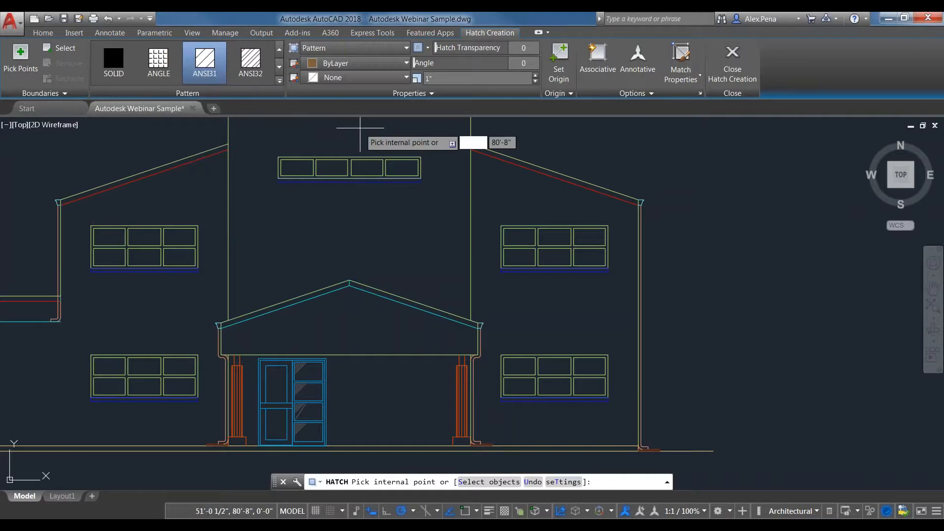
left_click(279, 66)
left_click(279, 81)
scroll(236, 129, "down", 4)
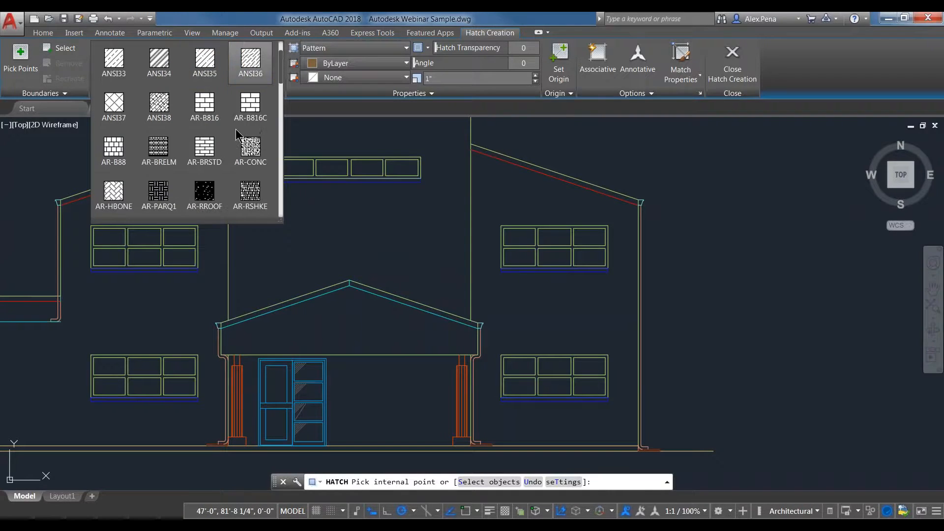
scroll(237, 134, "down", 4)
scroll(237, 134, "up", 6)
scroll(236, 134, "down", 1)
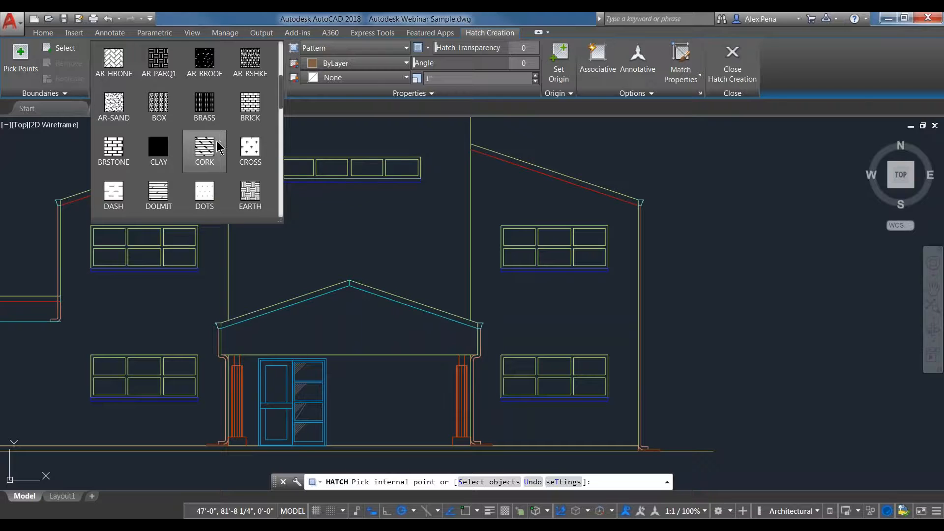
left_click(250, 103)
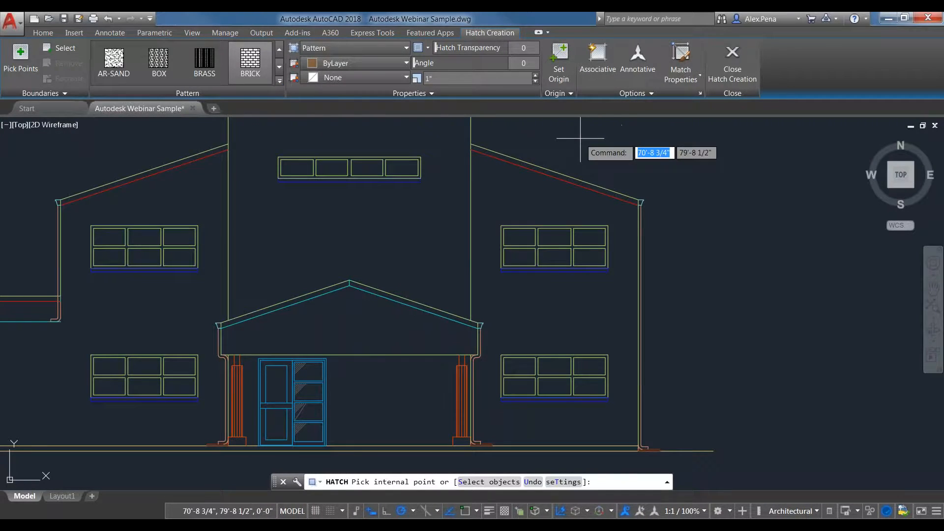
Hatch the right wing's wall around its windows with the brick pattern at a scale of 20
left_click(489, 185)
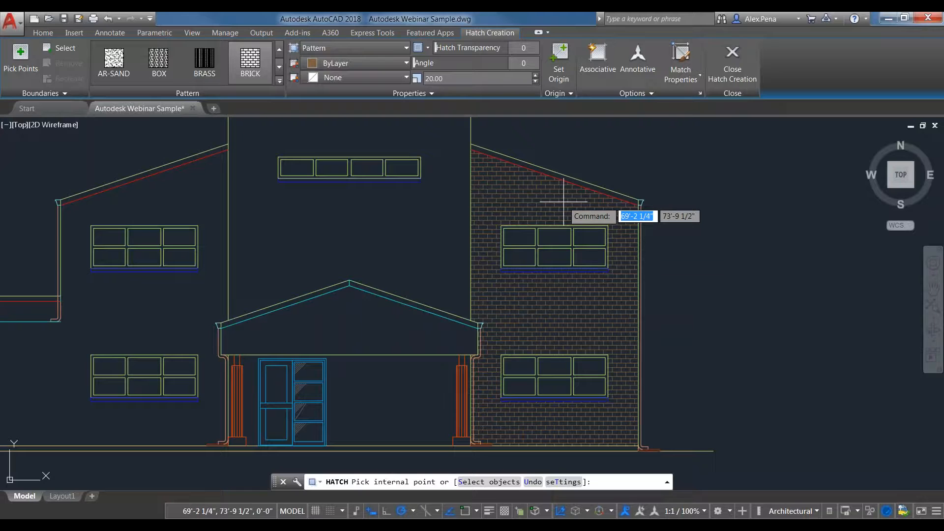
left_click(564, 201)
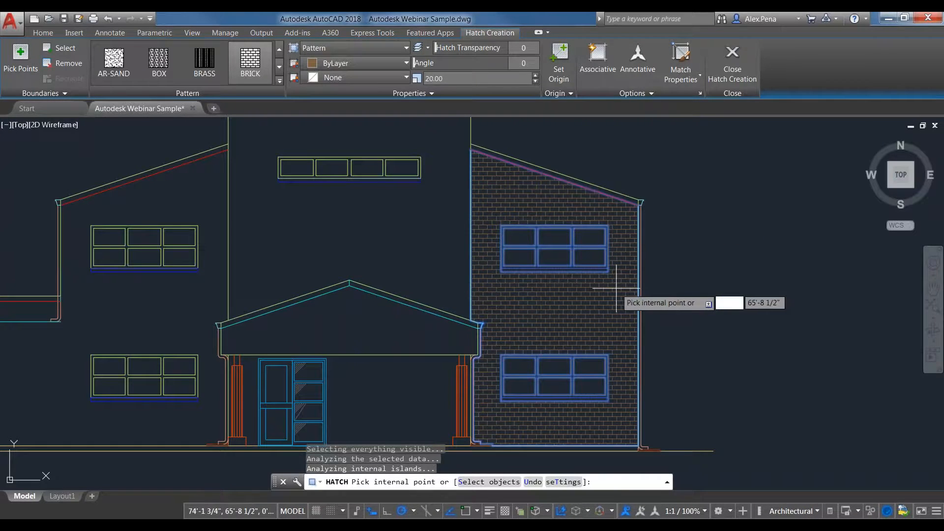
key("Return")
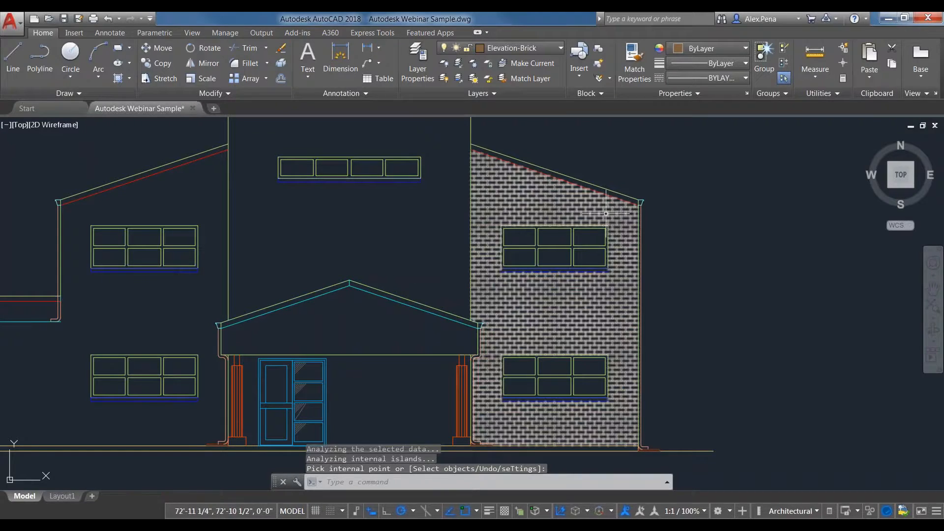
scroll(594, 303, "down", 3)
middle_click_drag(454, 304, 548, 304)
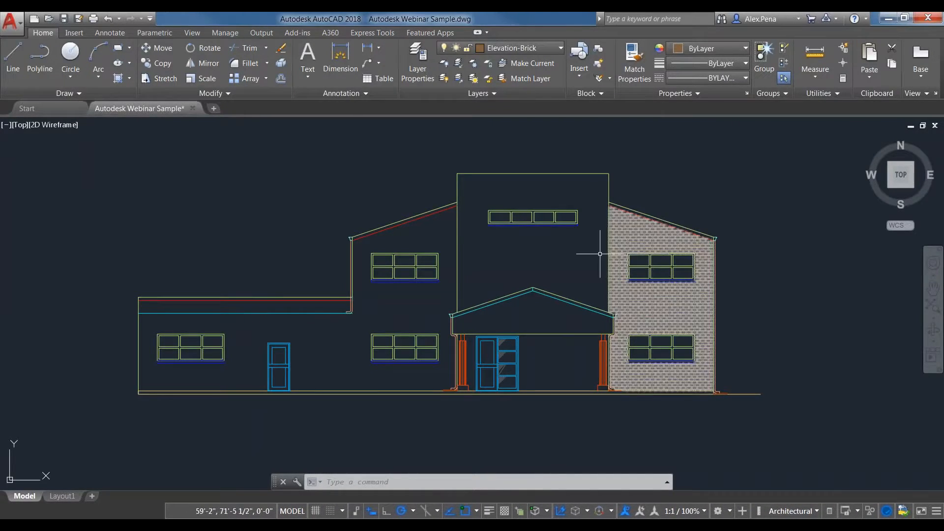
Make Elevation-Side Panel the current layer
mouse_move(610, 248)
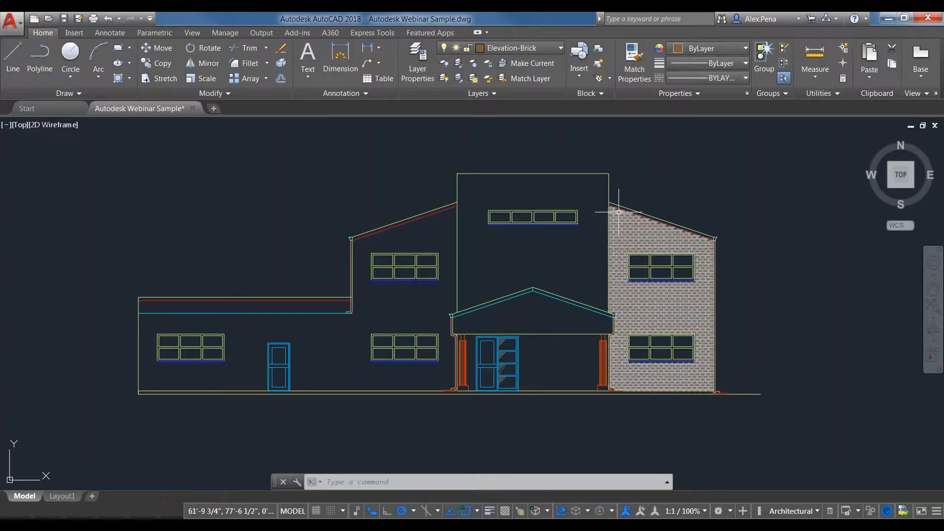
scroll(611, 212, "up", 2)
mouse_move(599, 212)
middle_mouse_down()
mouse_move(586, 226)
mouse_move(568, 224)
middle_mouse_up()
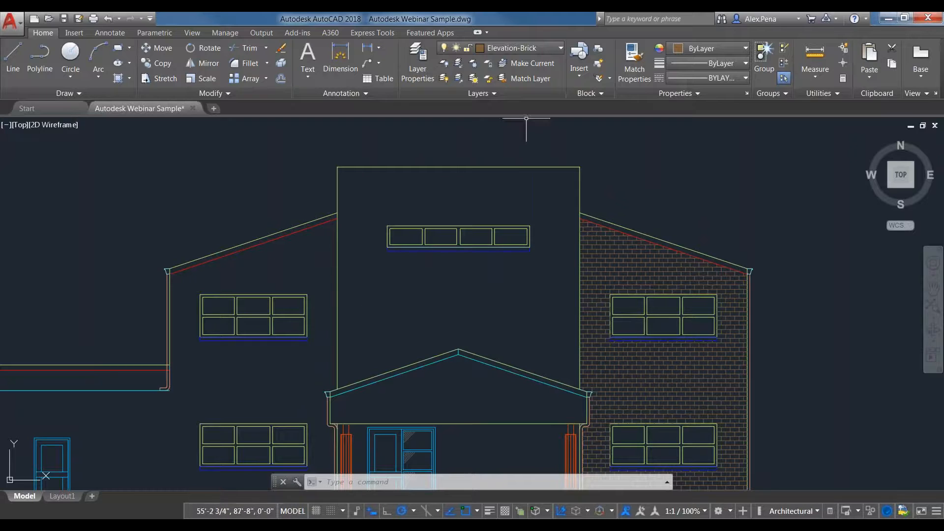
left_click(560, 47)
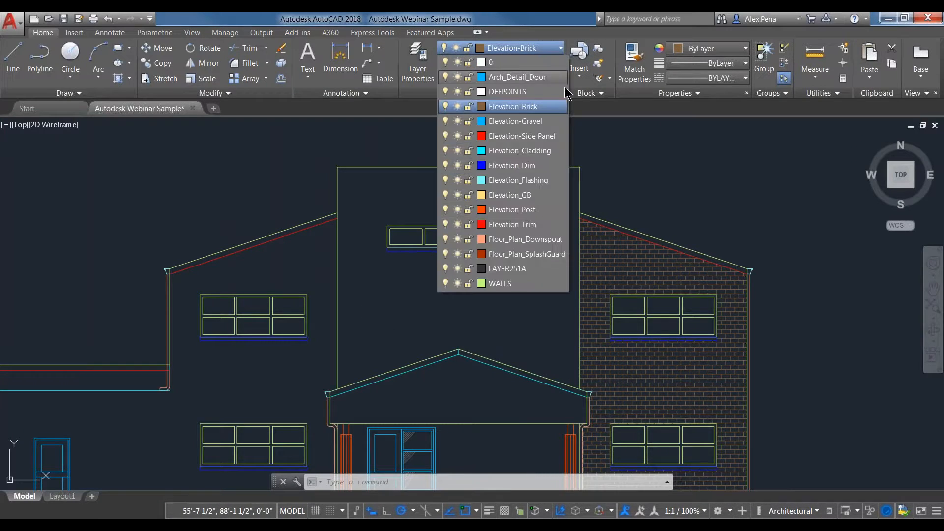
left_click(537, 137)
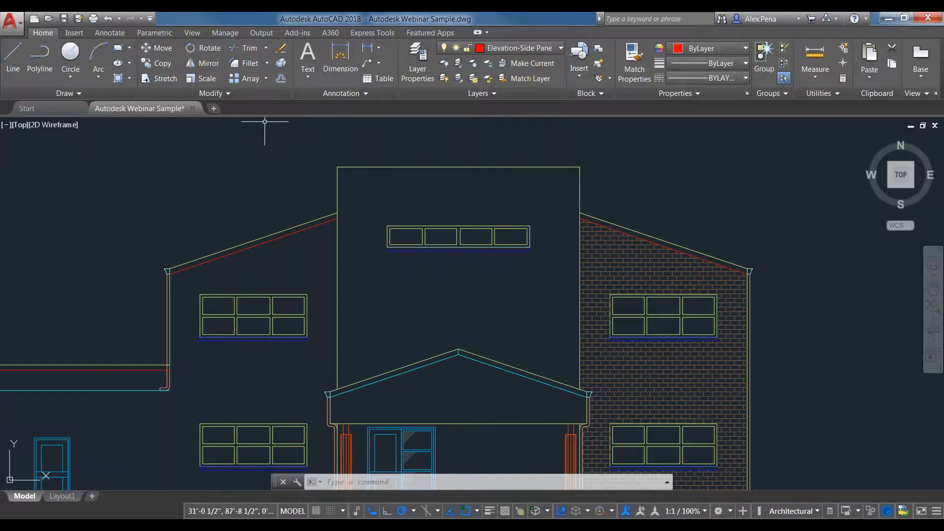
Start a hatch with the ANSI31 pattern at a scale of 100 and an angle of 135
left_click(119, 79)
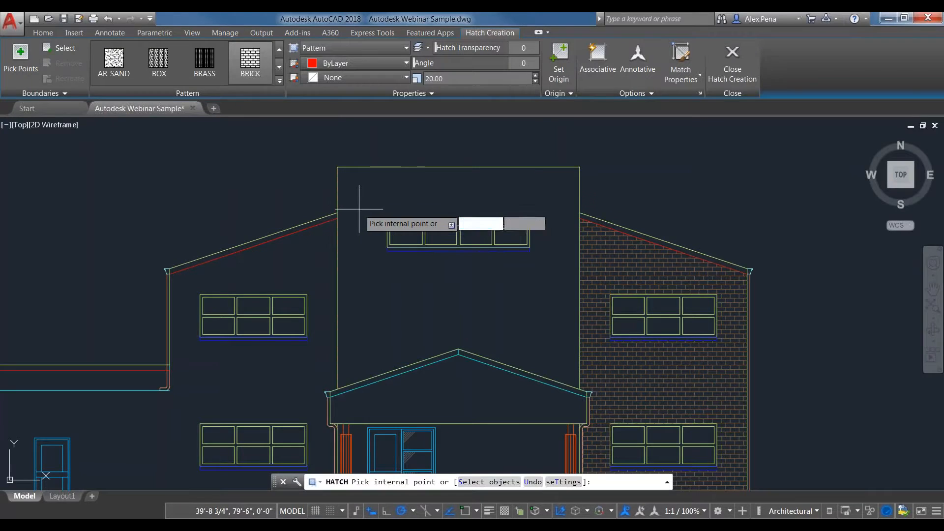
left_click(280, 84)
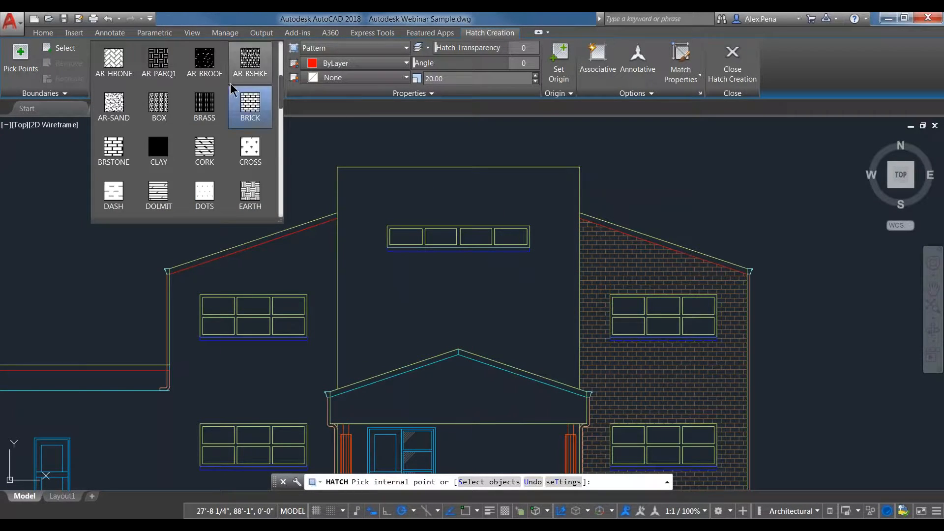
scroll(229, 85, "up", 5)
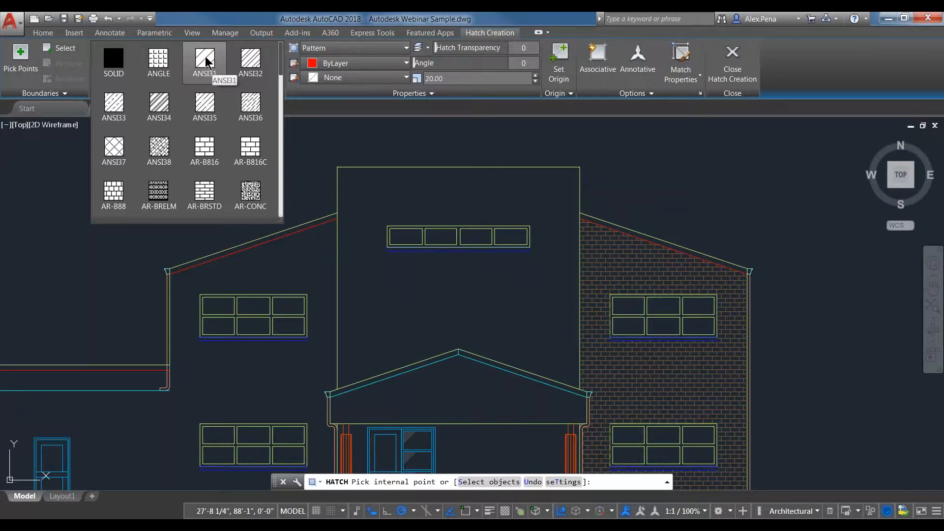
left_click(207, 60)
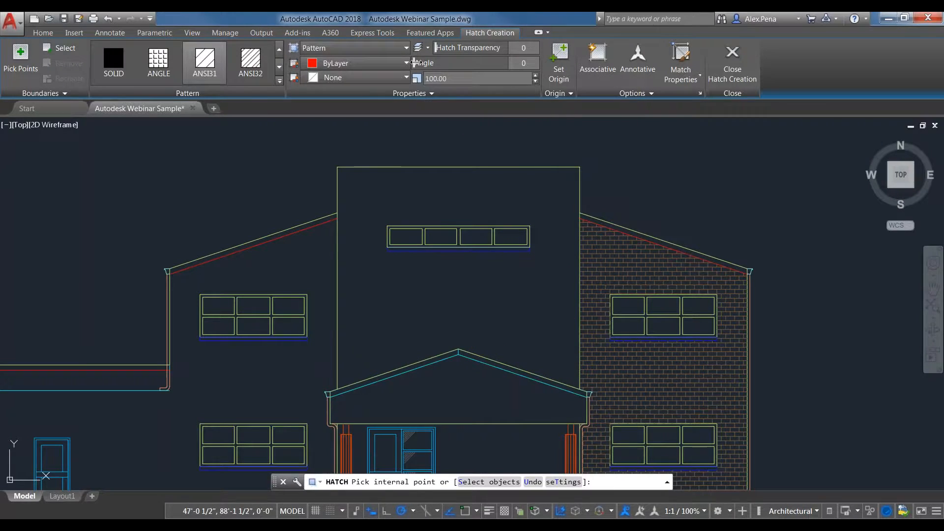
mouse_move(445, 68)
left_mouse_down()
mouse_move(480, 69)
mouse_move(445, 69)
left_mouse_up()
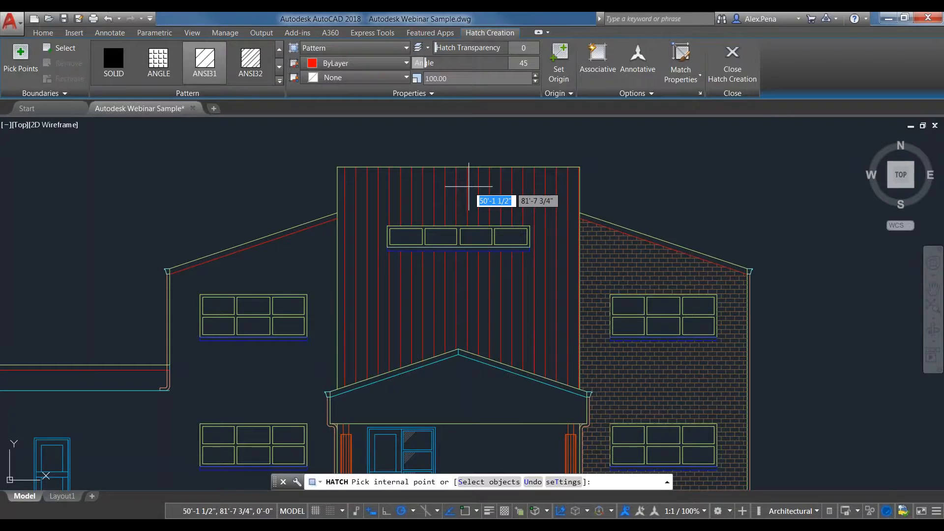
left_click(526, 62)
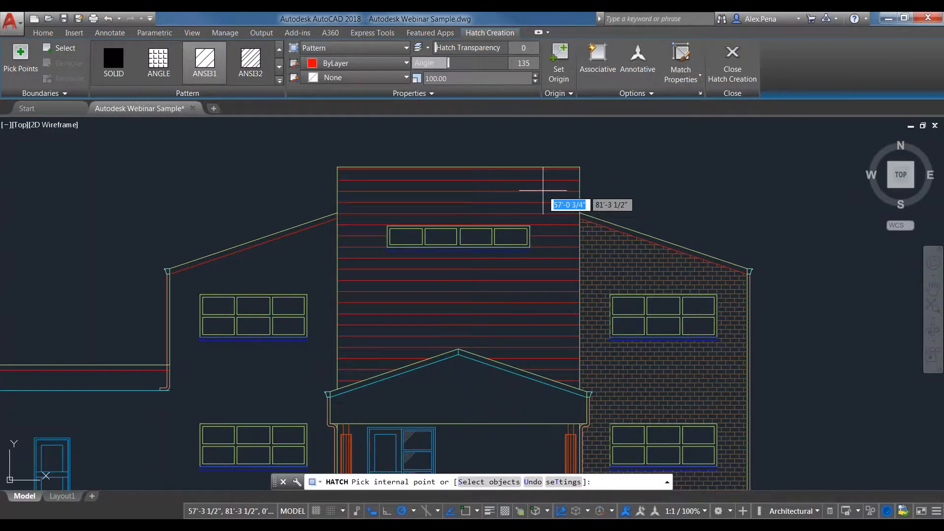
Set the hatch origin at the central block's upper-left corner and hatch that wall around its window and above the entrance gable
left_click(559, 73)
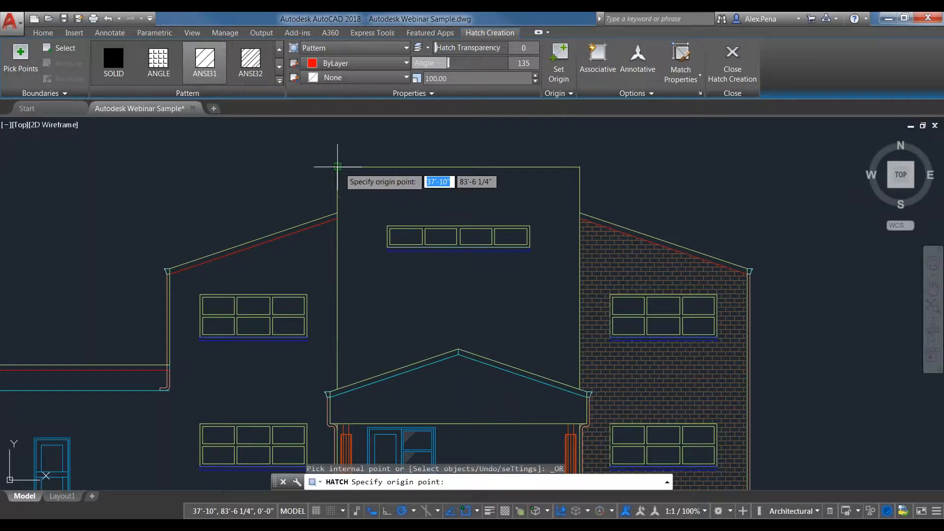
left_click(338, 166)
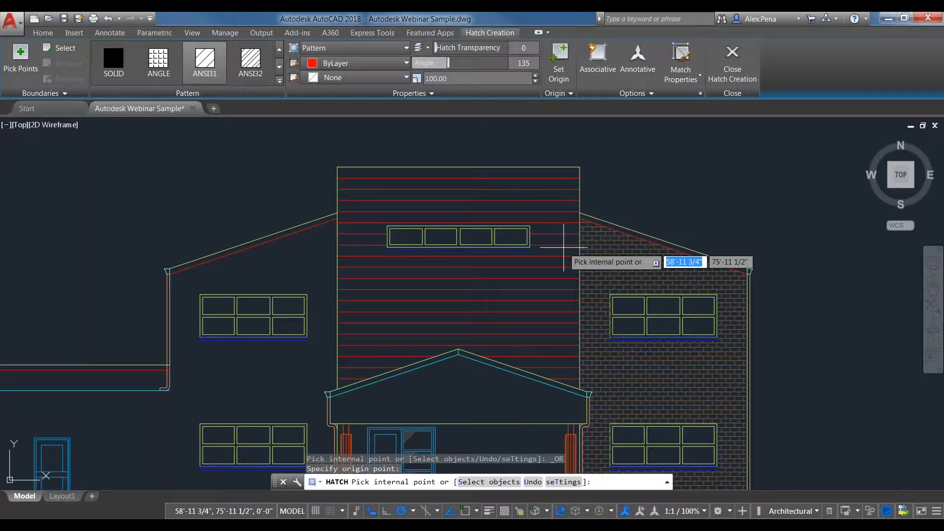
left_click(563, 246)
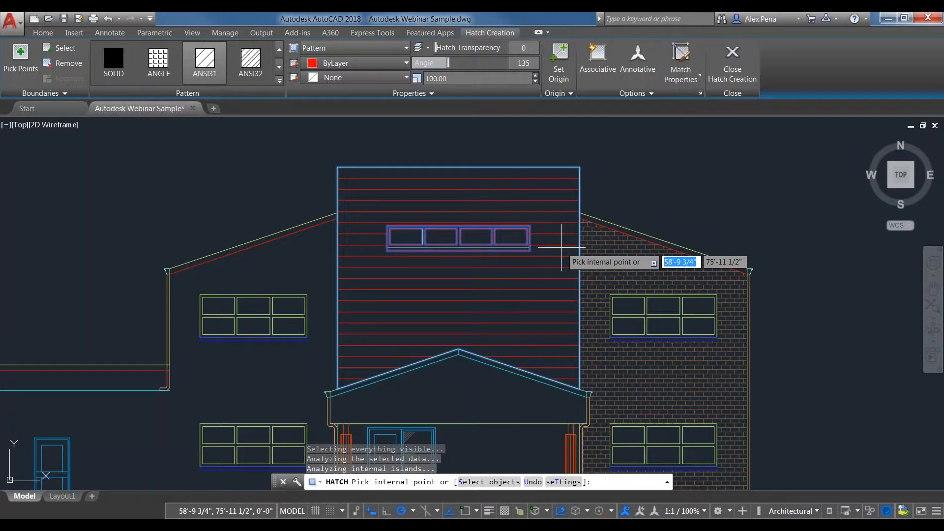
key("Return")
Make Elevation-Gravel the current layer
scroll(542, 253, "down", 2)
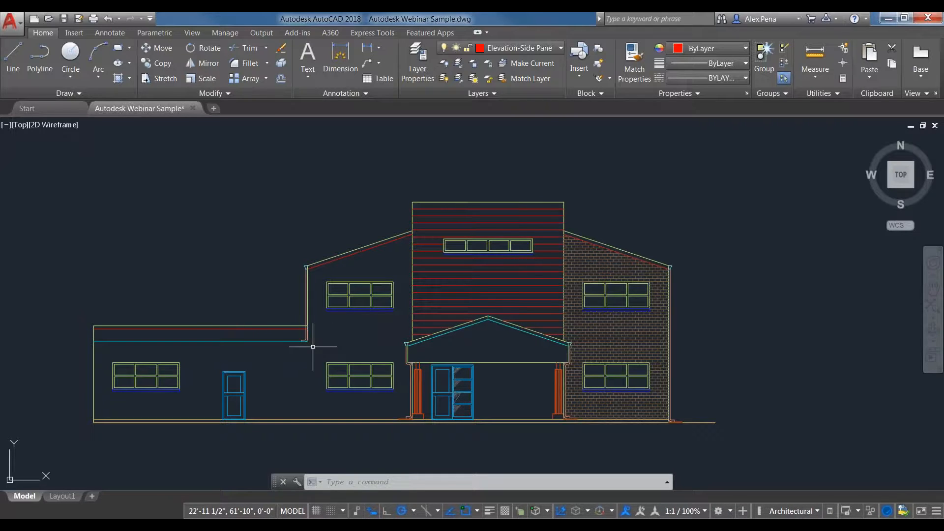
scroll(275, 338, "up", 2)
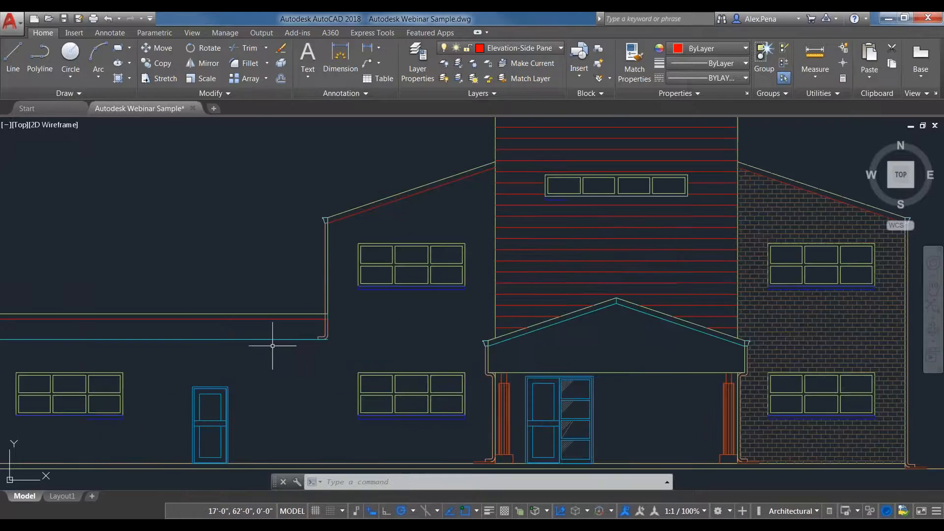
middle_click_drag(280, 337, 390, 338)
scroll(374, 385, "down", 2)
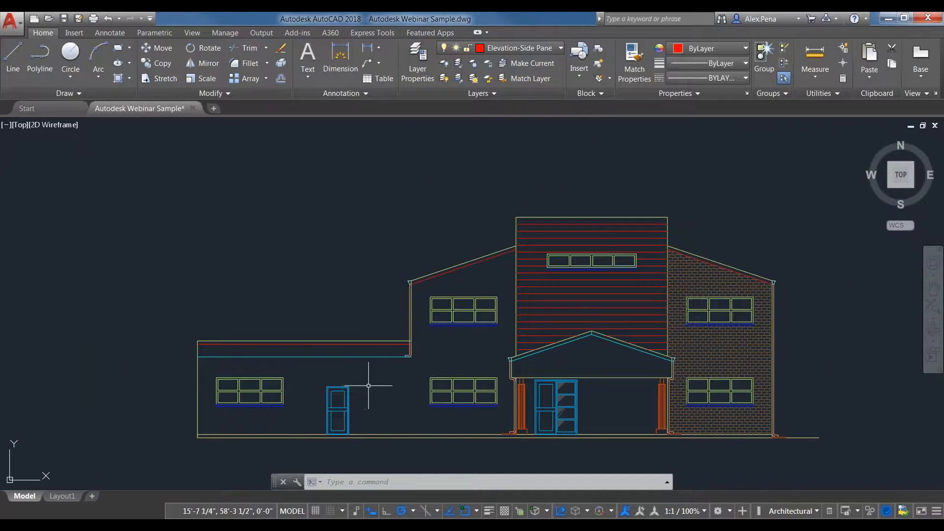
scroll(415, 339, "up", 2)
middle_click_drag(415, 339, 423, 292)
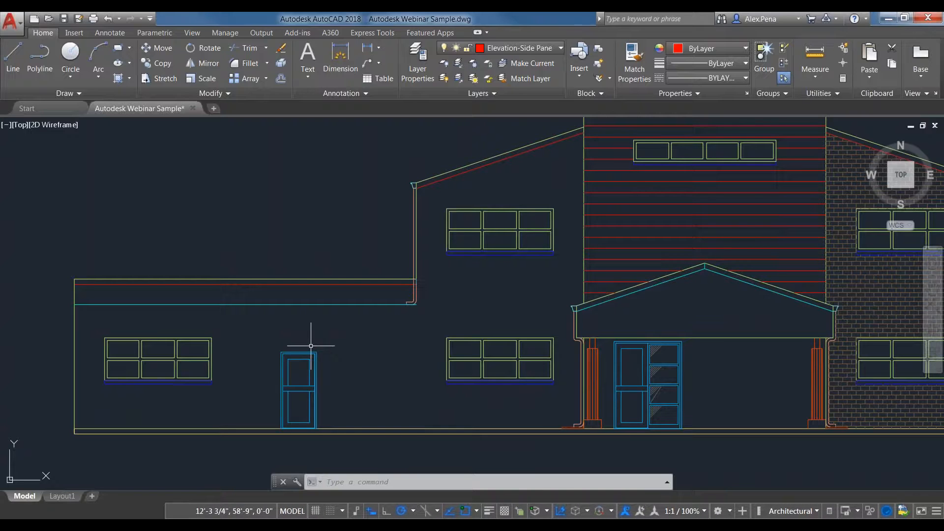
left_click(532, 49)
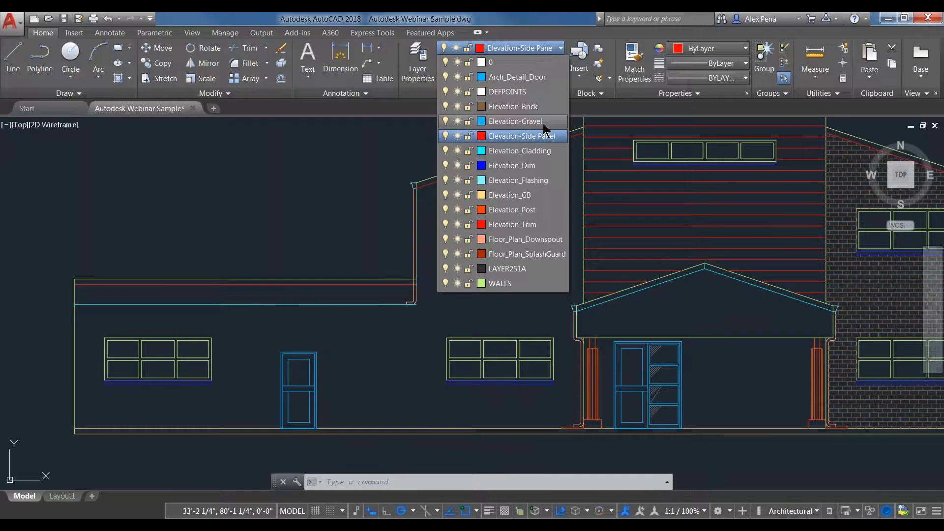
left_click(544, 123)
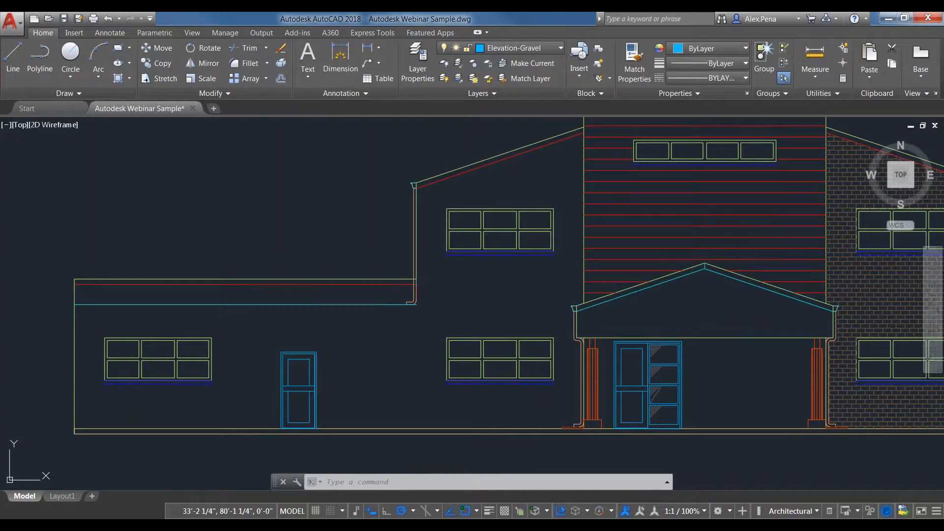
Start a new hatch and choose the GRAVEL pattern from the available patterns
left_click(117, 79)
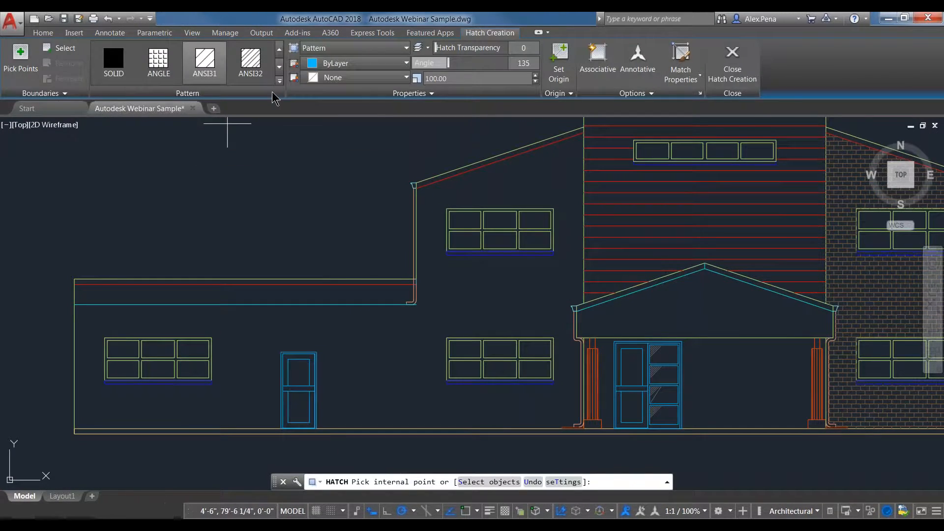
left_click(279, 81)
scroll(214, 150, "down", 1)
scroll(213, 150, "down", 6)
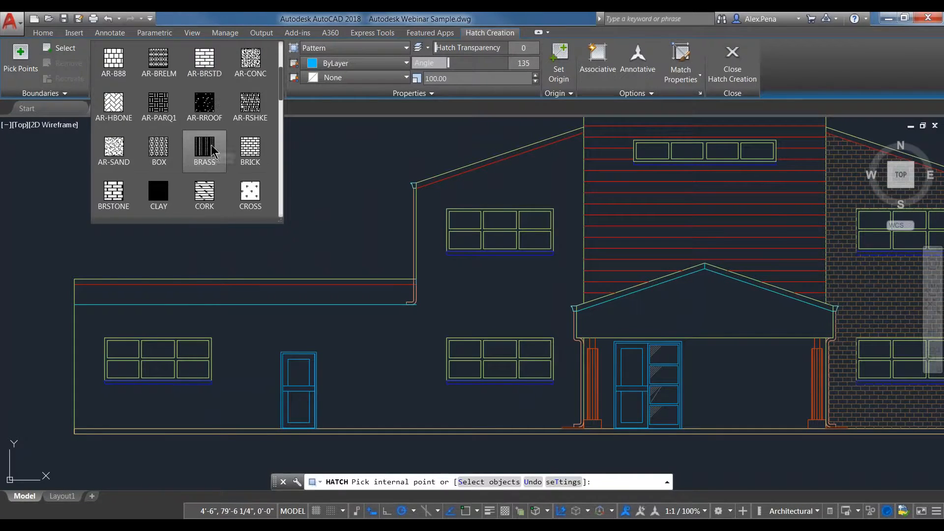
scroll(213, 149, "down", 3)
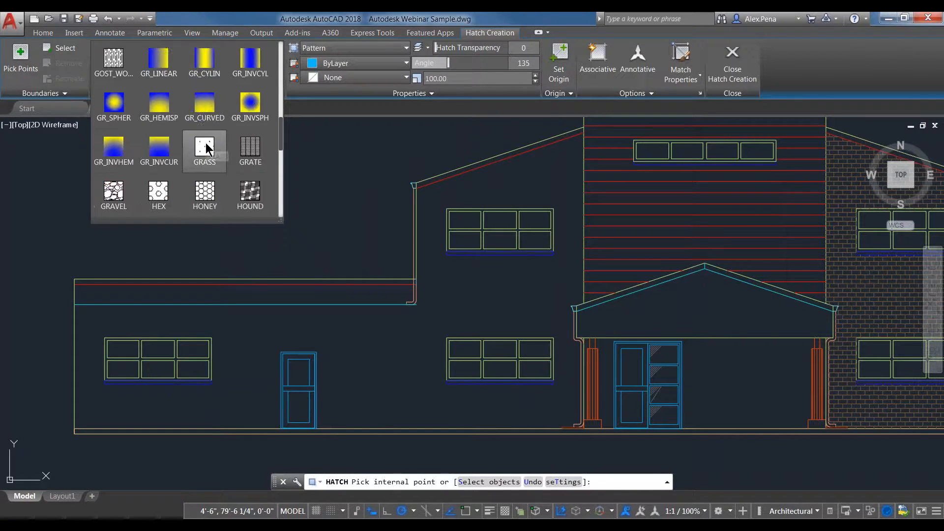
left_click(106, 147)
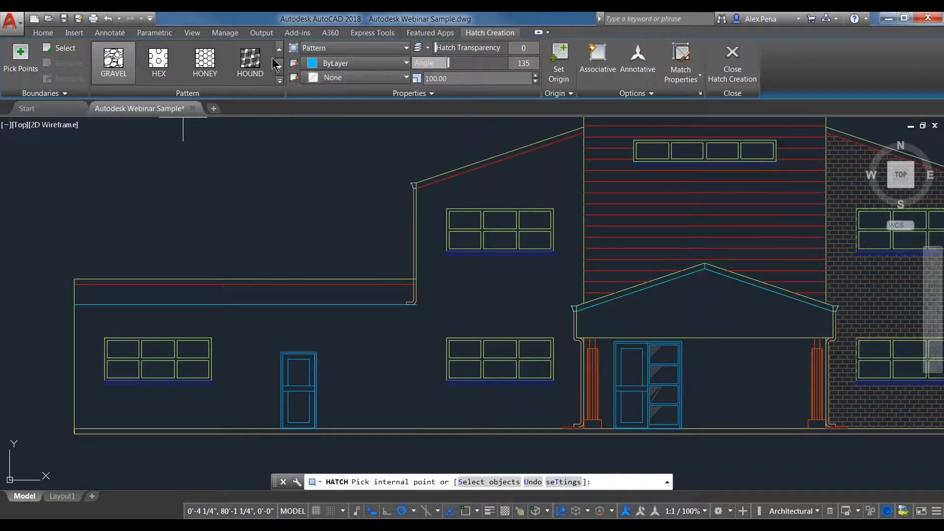
Review the layers that can be assigned to the new hatch in its additional properties
left_click(419, 96)
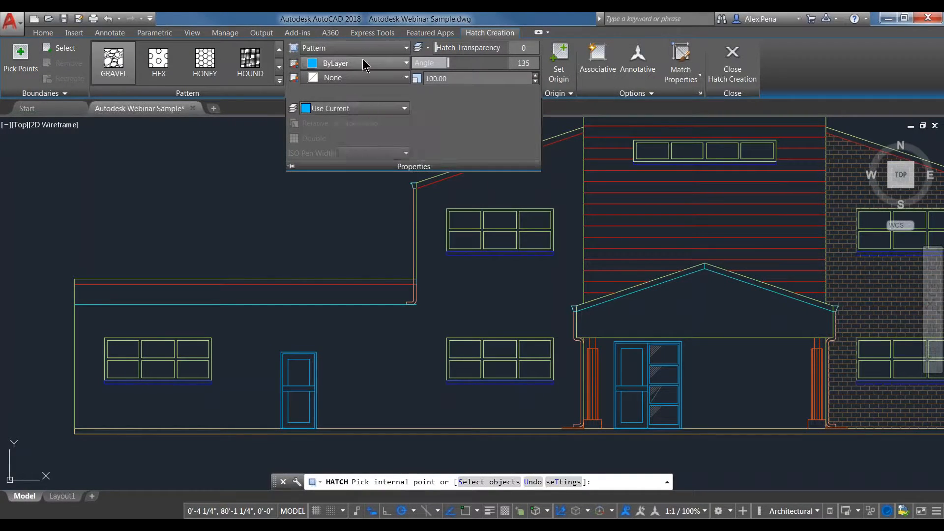
left_click(404, 108)
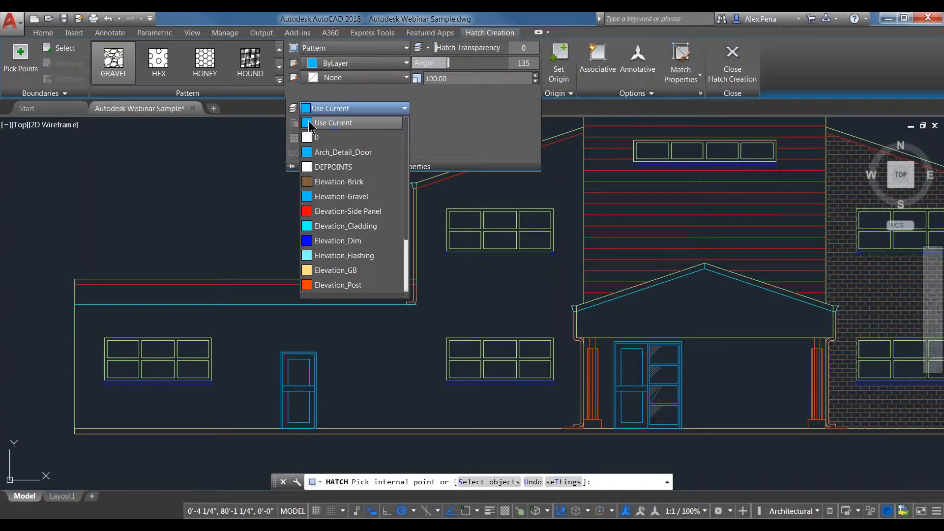
left_click(796, 69)
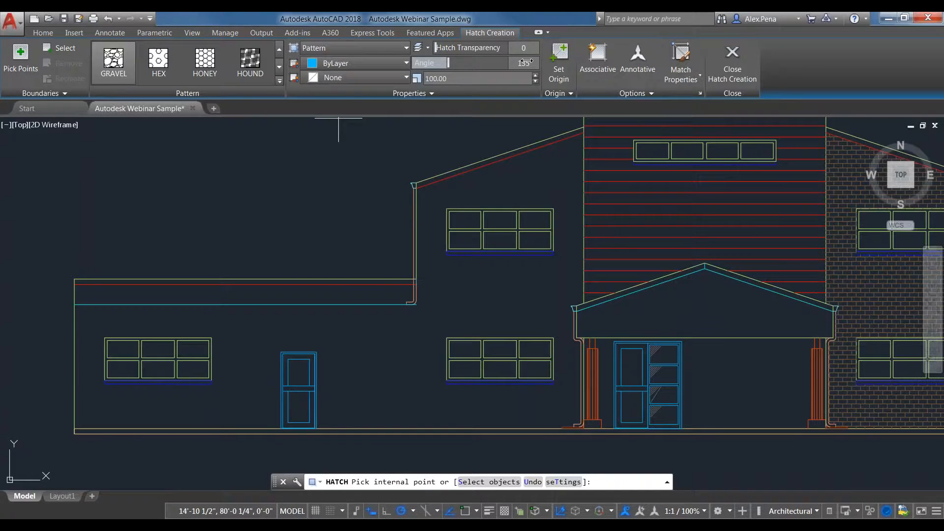
Set the gravel hatch's angle to 0 and scale to 1, and try it on the left wing's wall
left_click(529, 63)
key("Return")
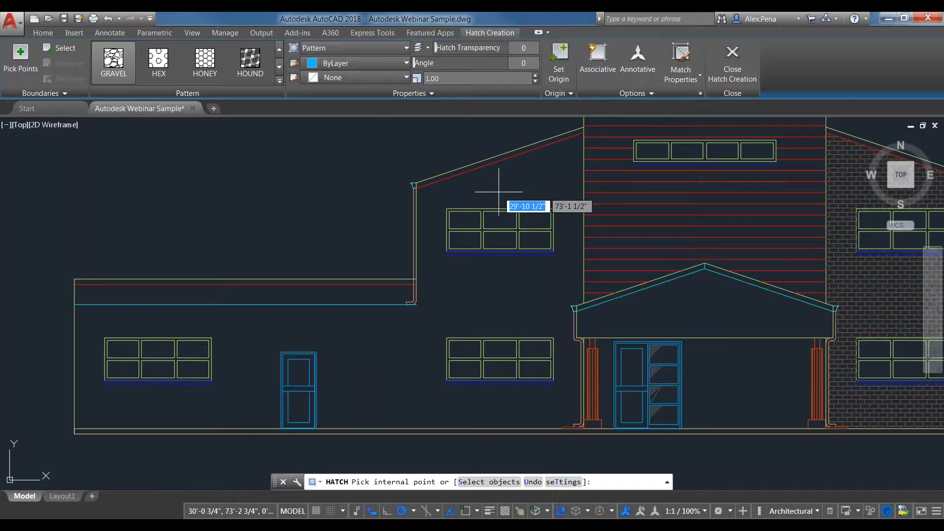
scroll(437, 218, "down", 2)
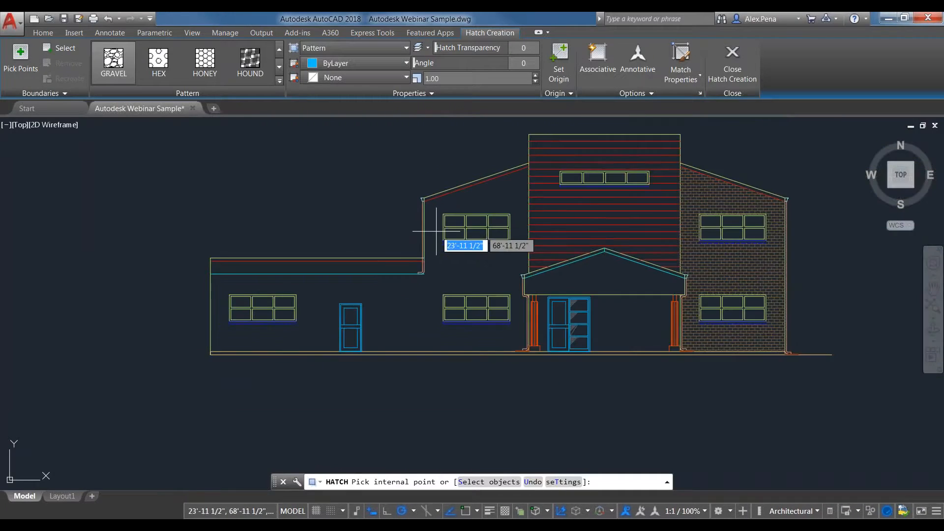
scroll(441, 280, "down", 3)
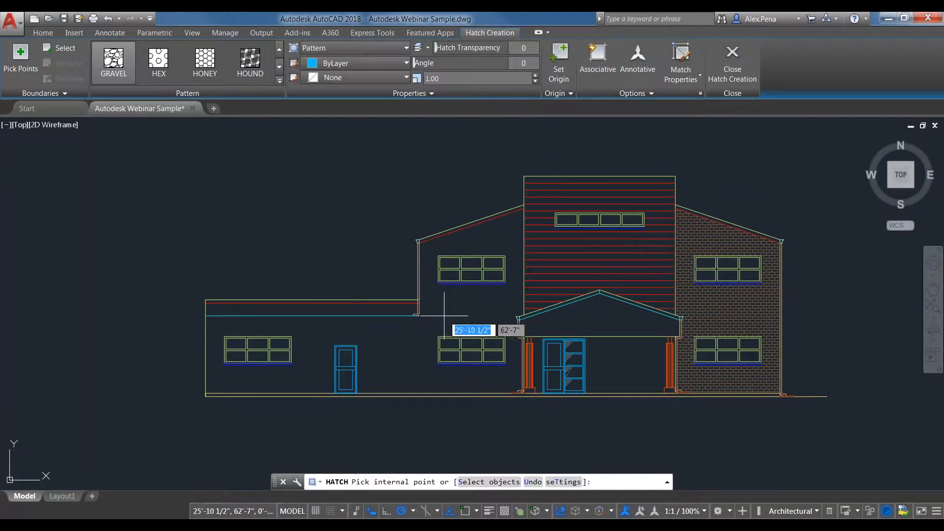
scroll(444, 316, "down", 1)
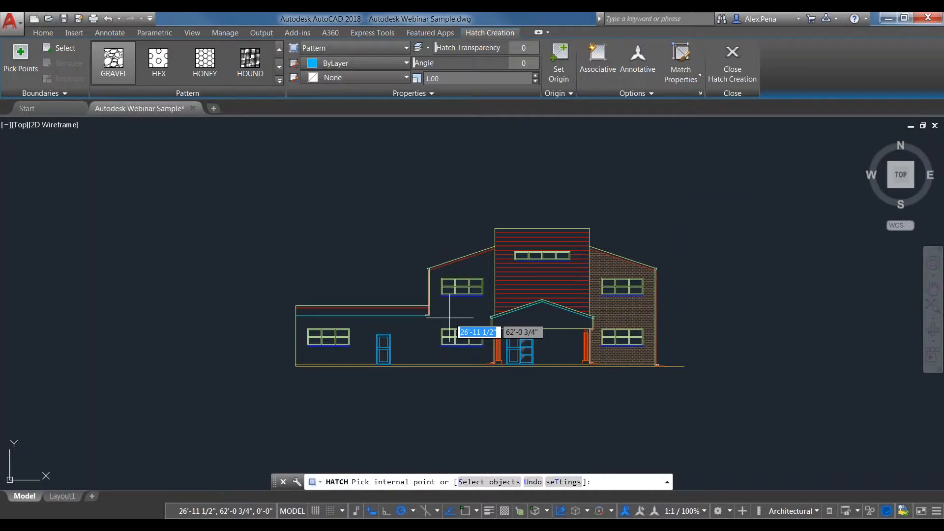
left_click(456, 313)
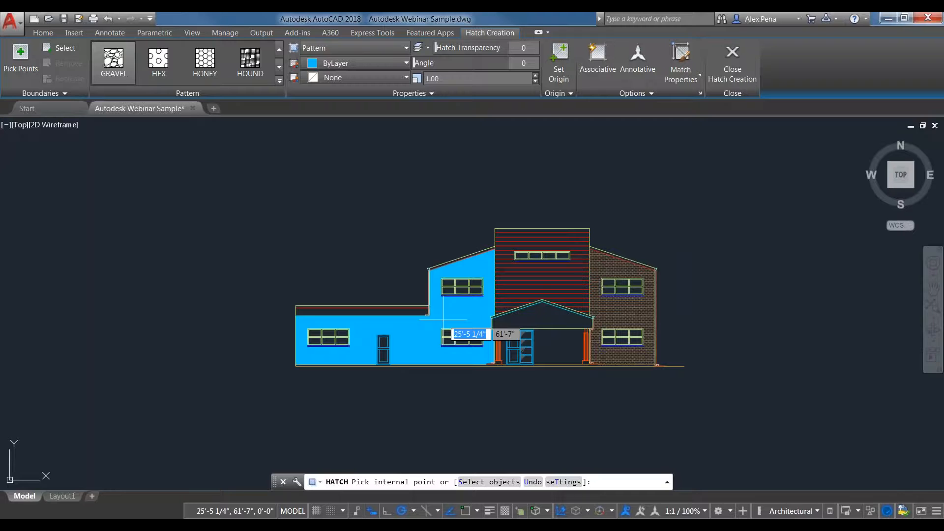
Set the gravel hatch's scale to 50 and leave the hatch command
scroll(445, 320, "up", 4)
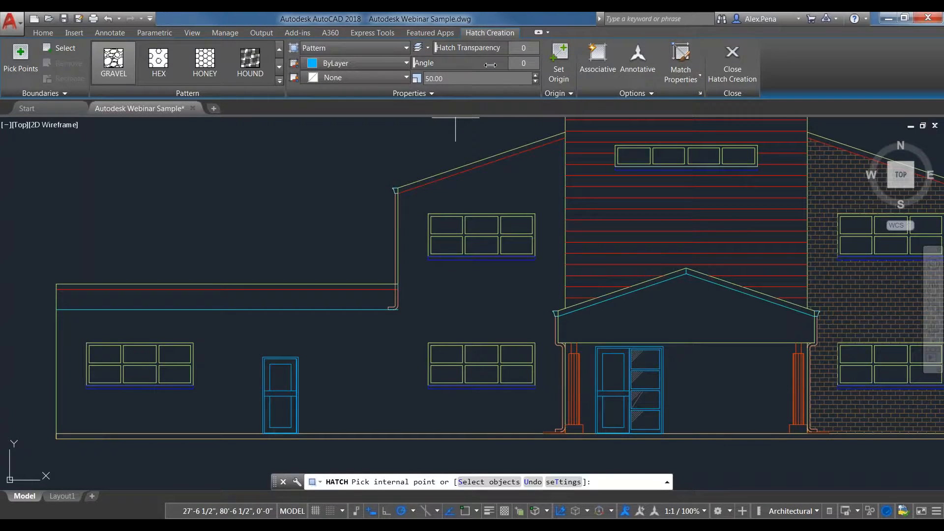
left_click(429, 197)
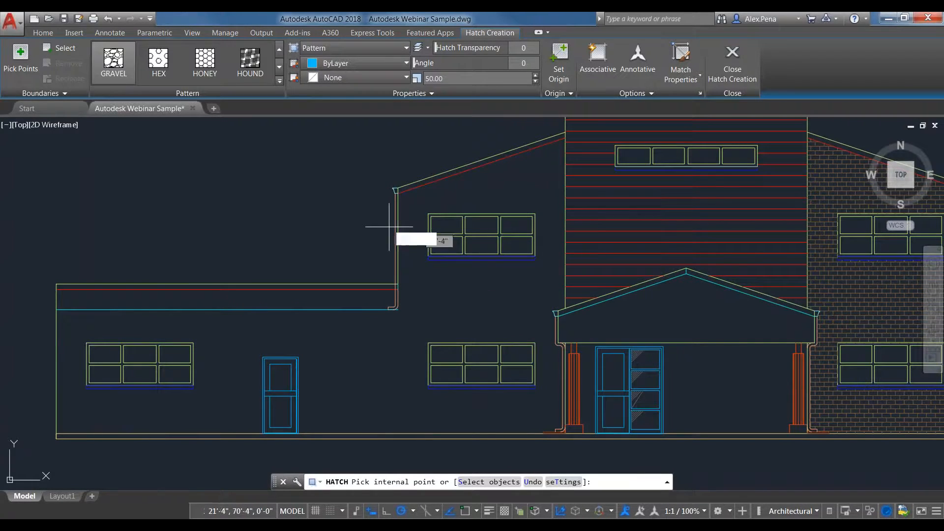
scroll(472, 350, "down", 2)
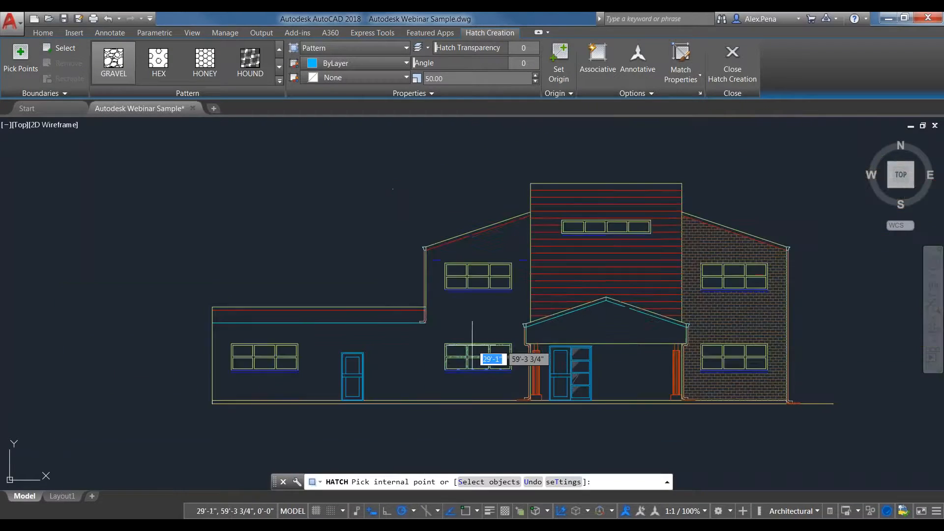
middle_click_drag(449, 348, 411, 359)
key("Escape")
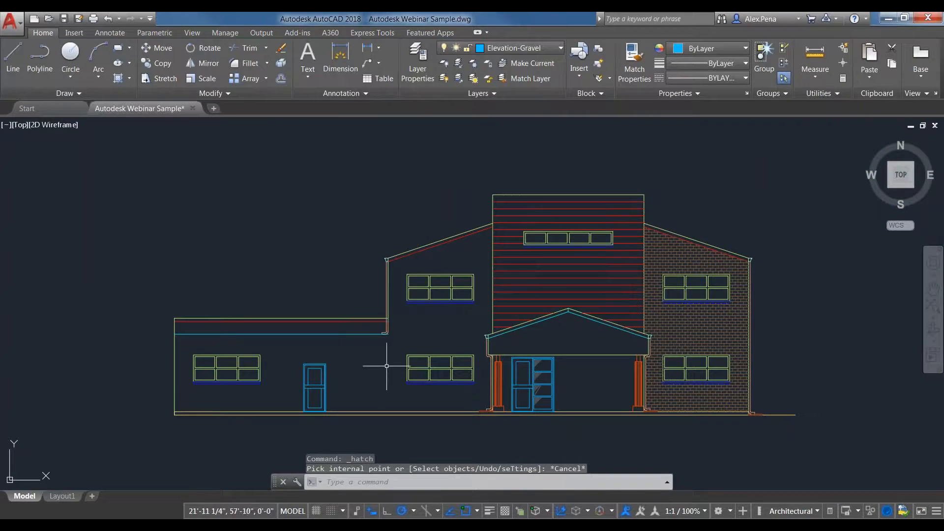
Hatch the left wing's wall around its windows and door with the GRAVEL pattern at a scale of 50
left_click(119, 82)
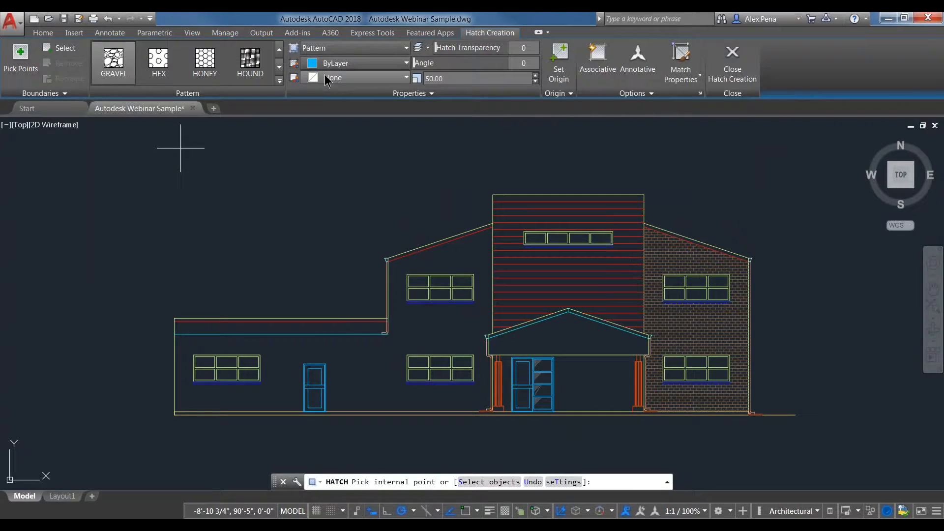
left_click(445, 328)
key("Return")
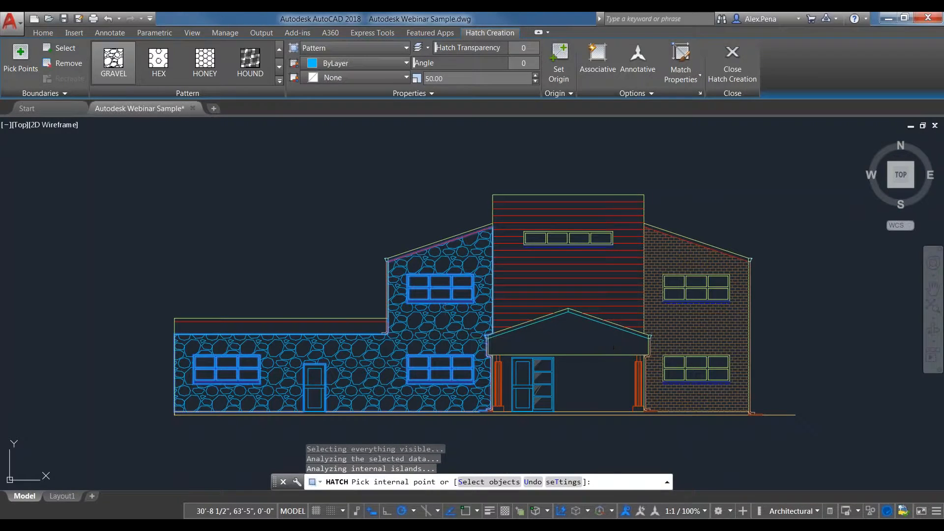
key("Escape")
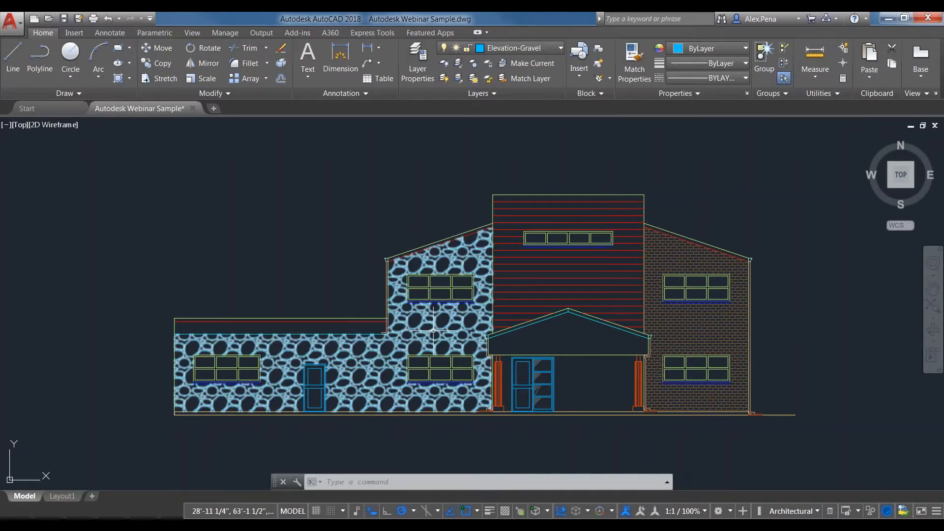
Make Elevation_Post the current layer and hatch the porch gable with properties matched from the left wing's gravel hatch
left_click(525, 48)
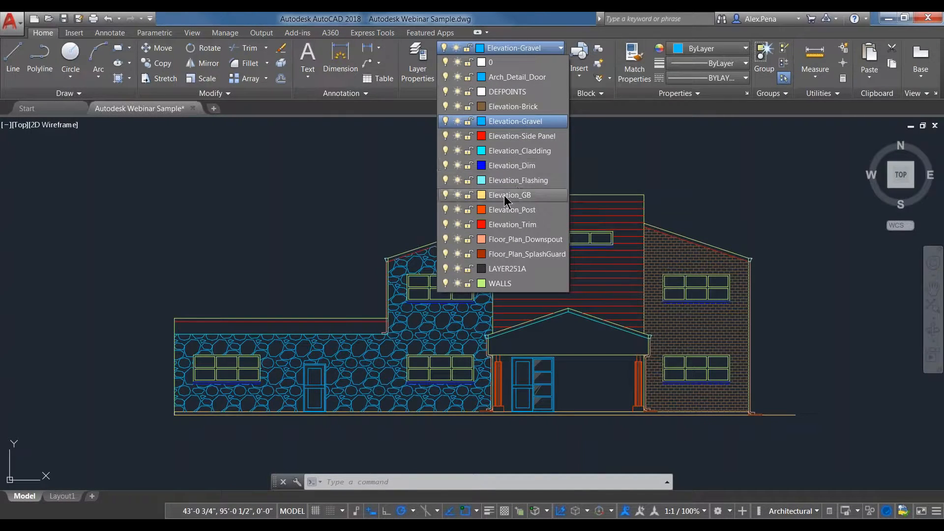
left_click(514, 211)
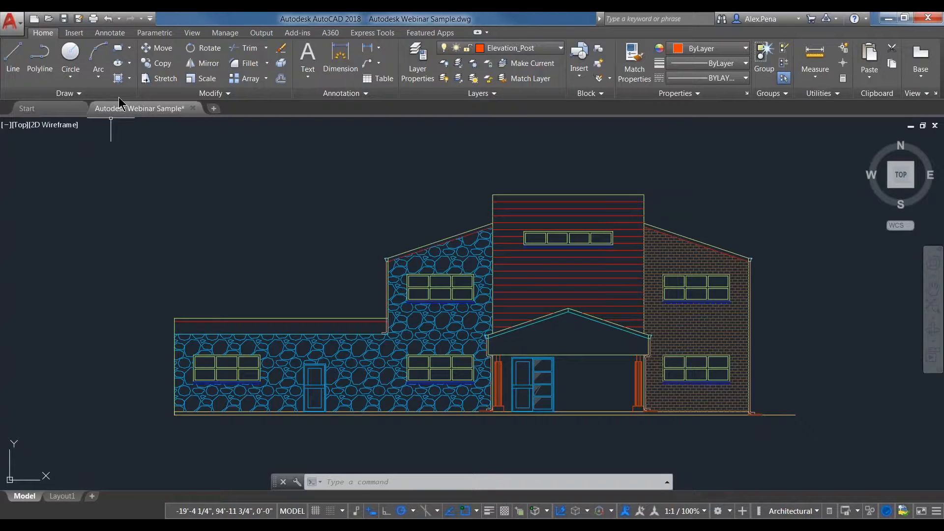
left_click(118, 63)
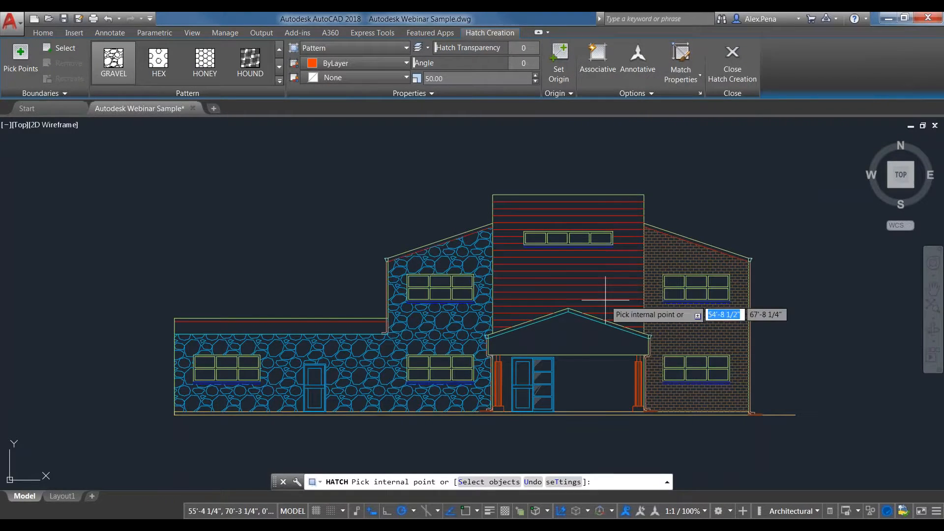
scroll(605, 299, "up", 3)
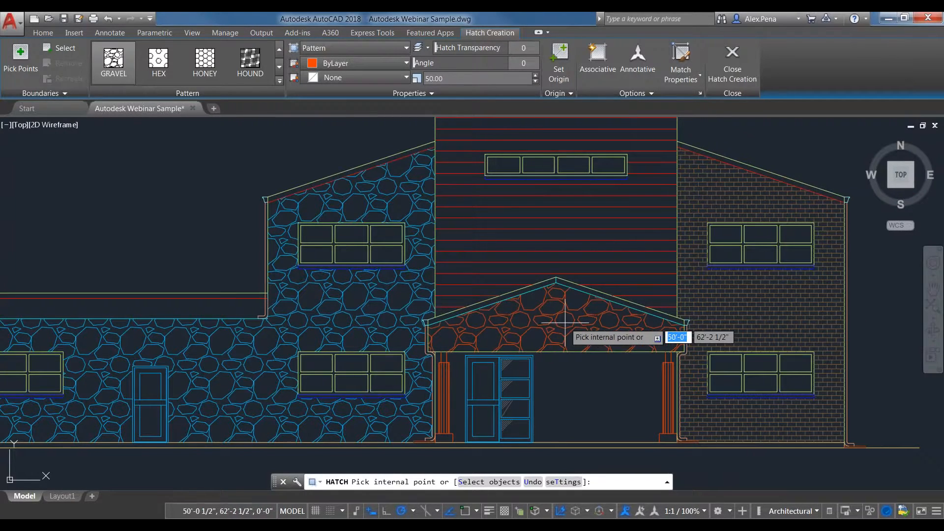
left_click(683, 55)
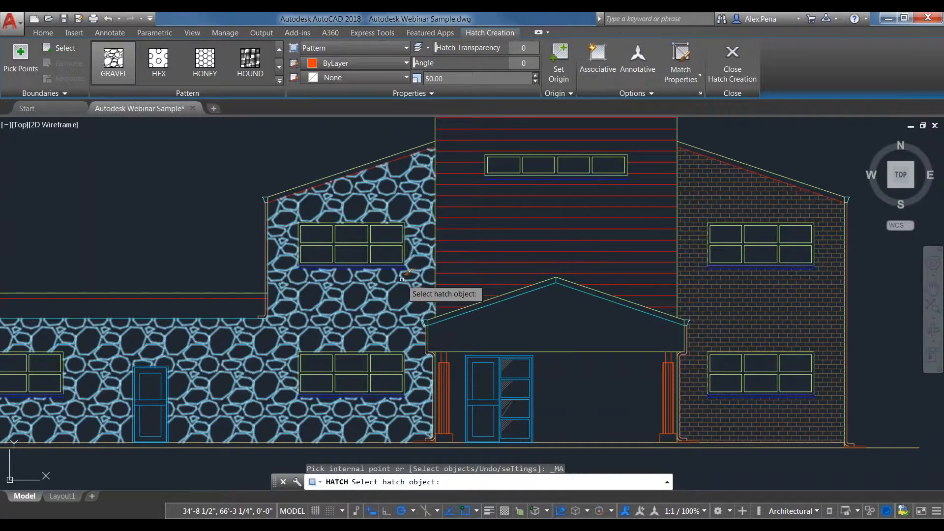
left_click(376, 284)
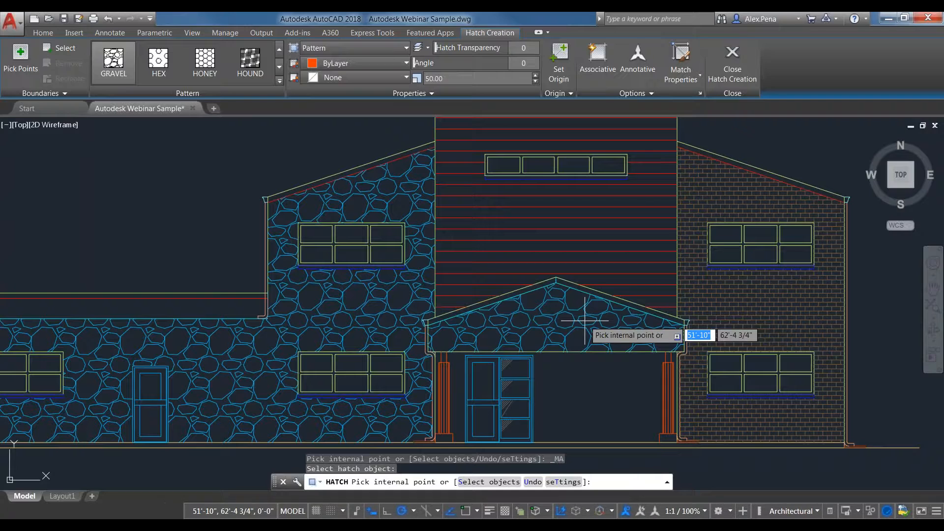
left_click(584, 320)
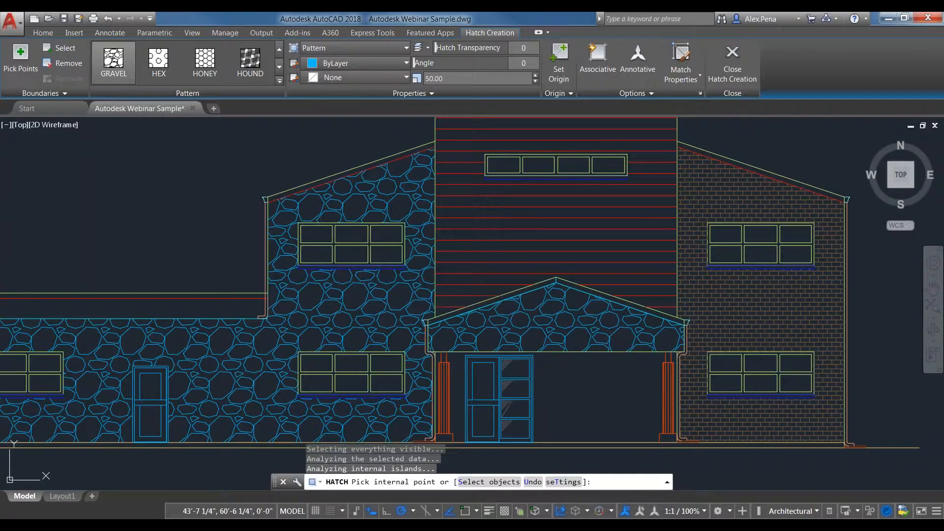
key("Return")
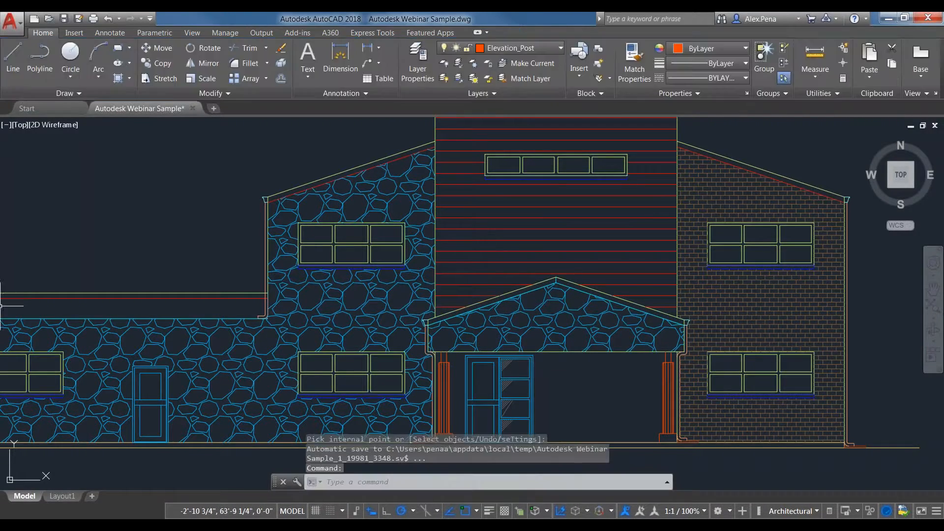
Select the gravel hatches on the left wing and porch gable, and check the gable hatch's layer in its additional properties
left_click(408, 310)
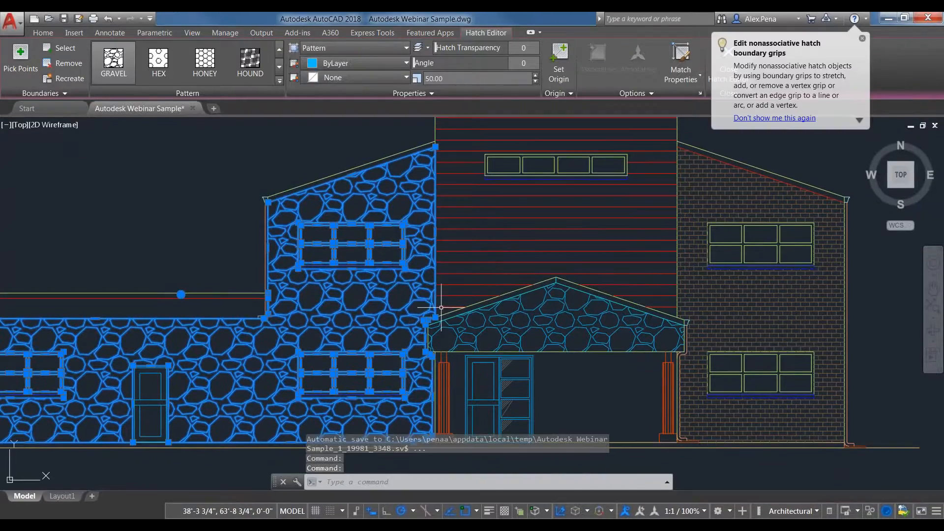
key("Escape")
left_click(515, 331)
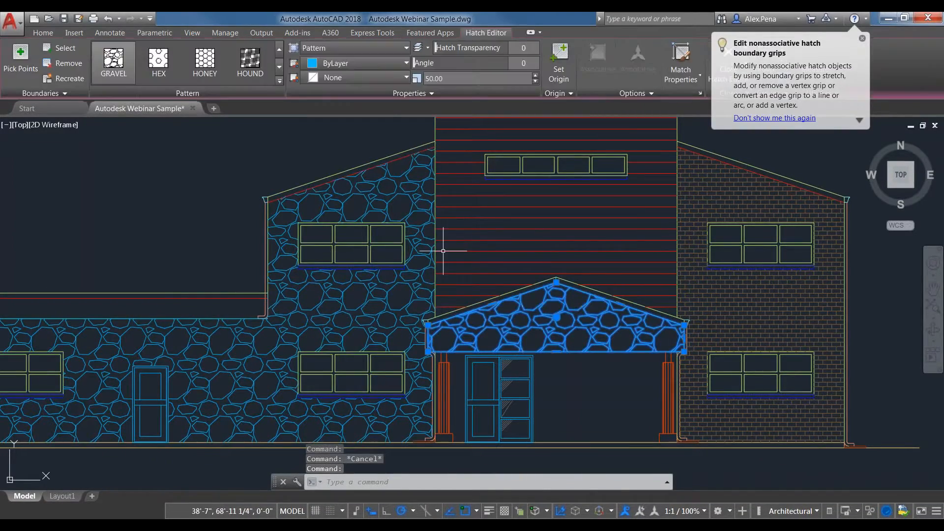
left_click(399, 93)
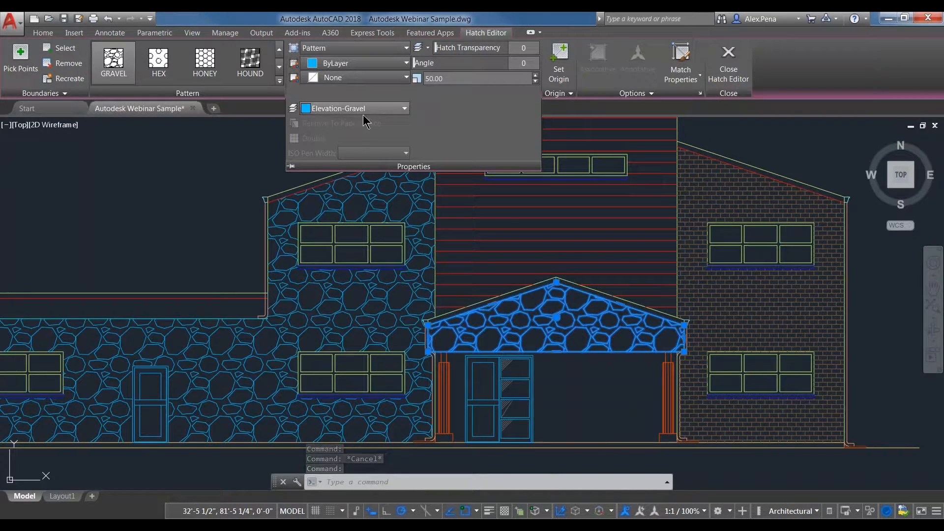
key("Escape")
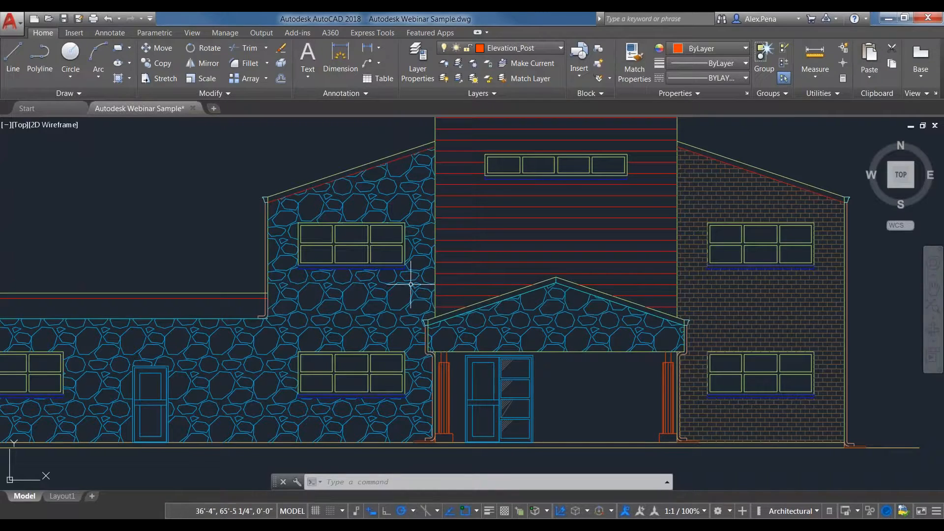
Try defining a new hatch's boundary by selecting objects around the low left wing
left_click(120, 80)
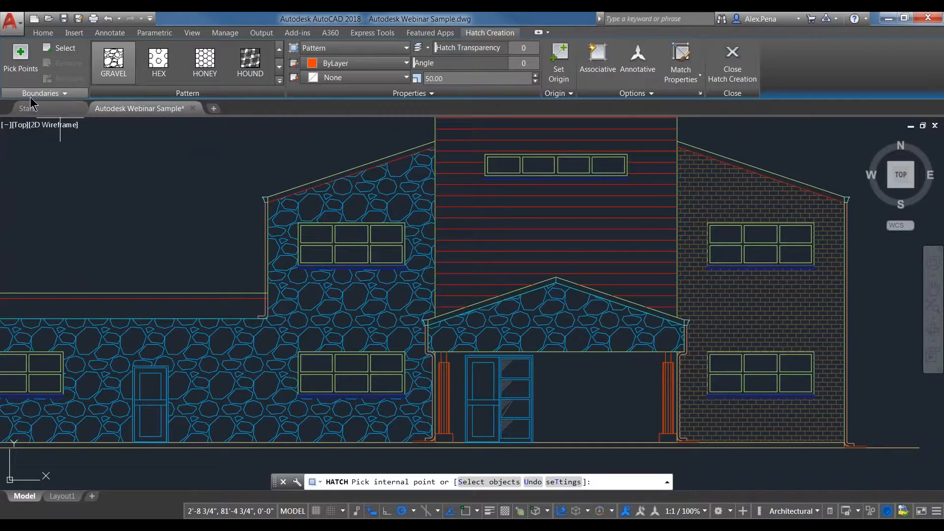
left_click(64, 95)
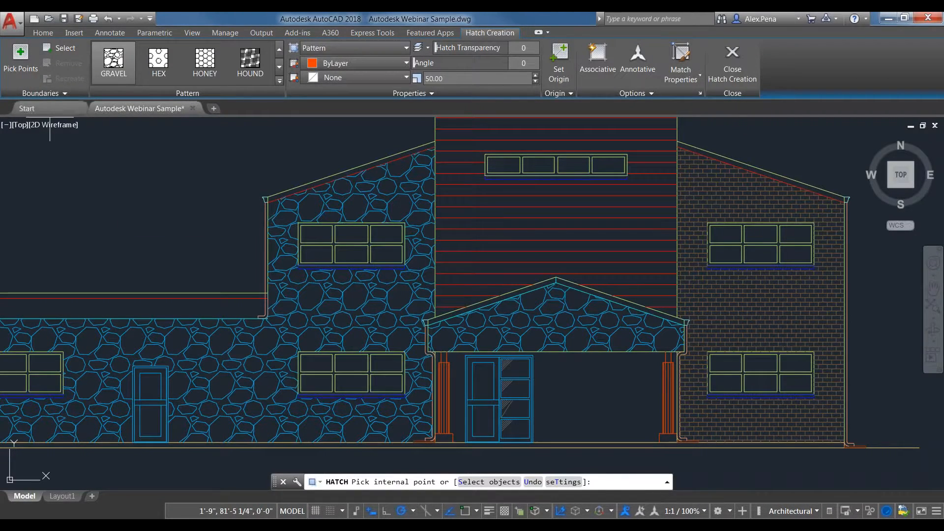
left_click(65, 48)
mouse_move(158, 314)
middle_mouse_down()
mouse_move(177, 282)
mouse_move(355, 270)
middle_mouse_up()
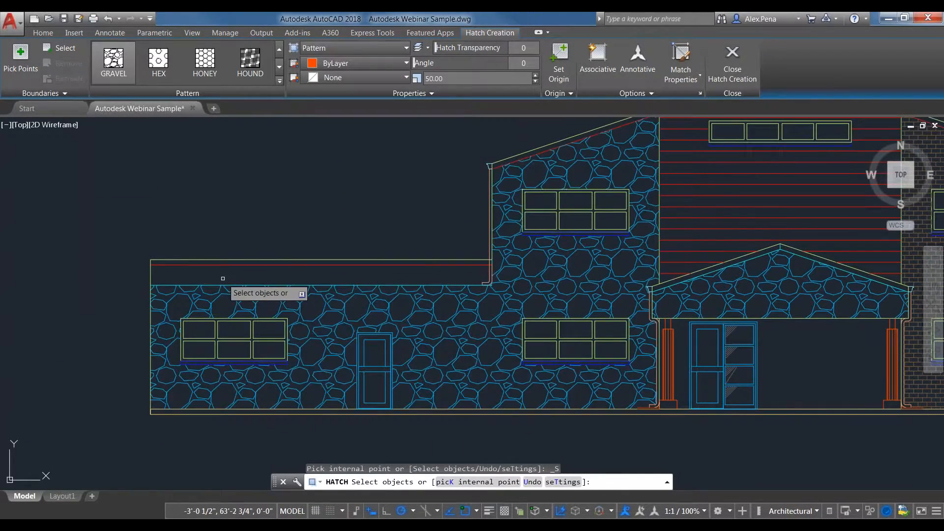
key("Escape")
key("Escape")
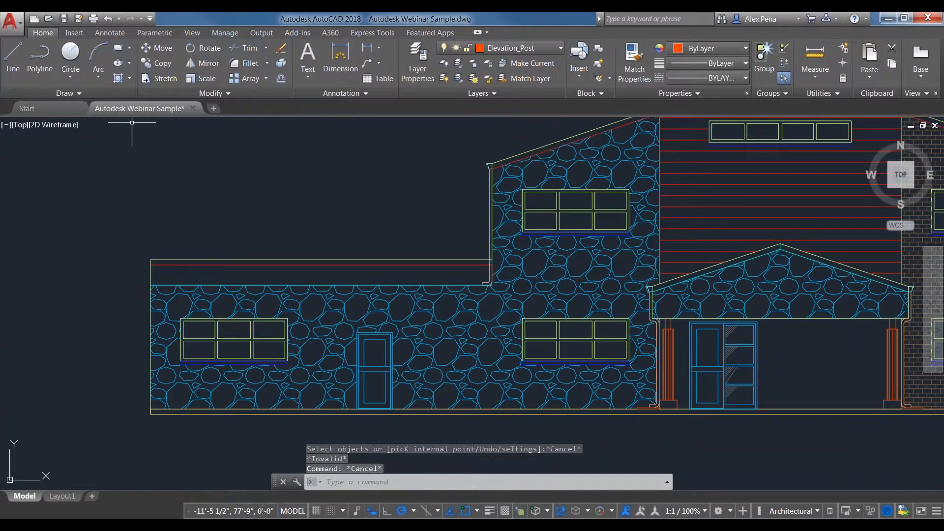
Return the hatch boundary method to picking internal points and review the full Hatch and Gradient settings
left_click(118, 77)
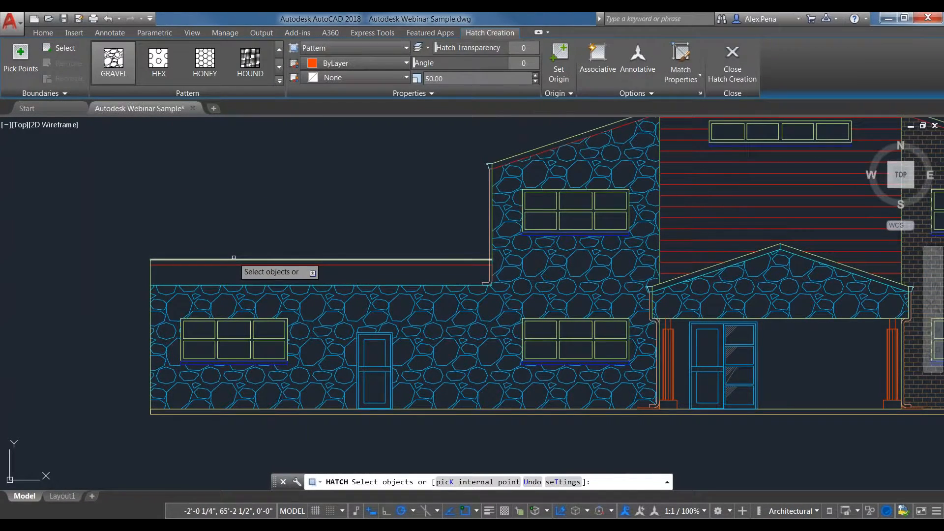
left_click(20, 71)
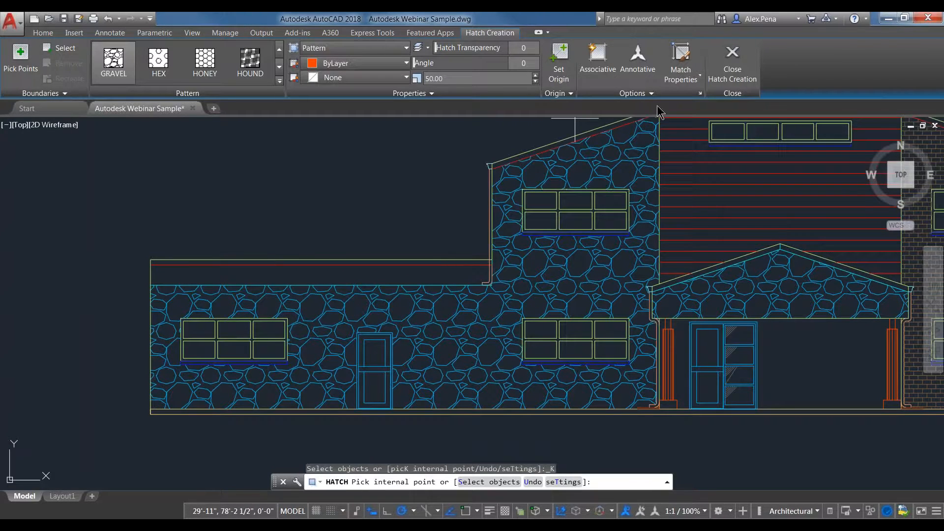
left_click(701, 93)
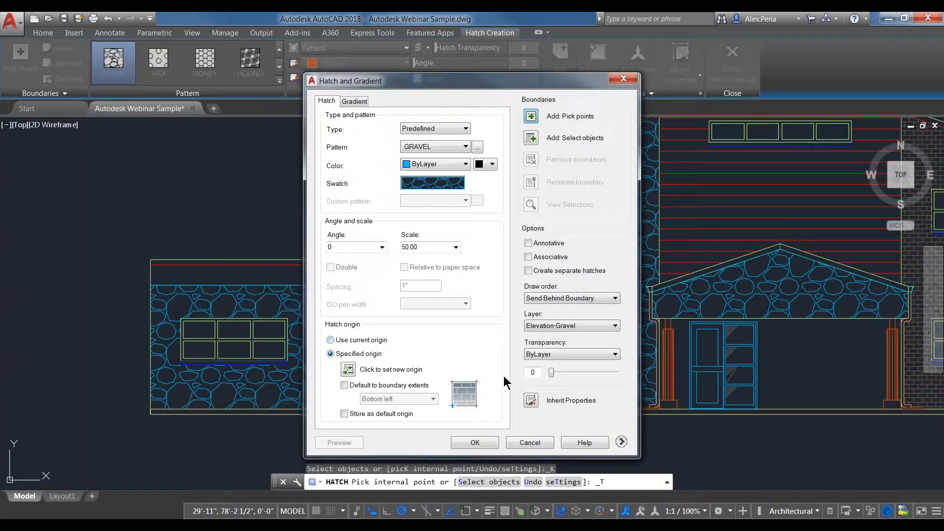
left_click(633, 82)
key("Escape")
key("Escape")
key("Escape")
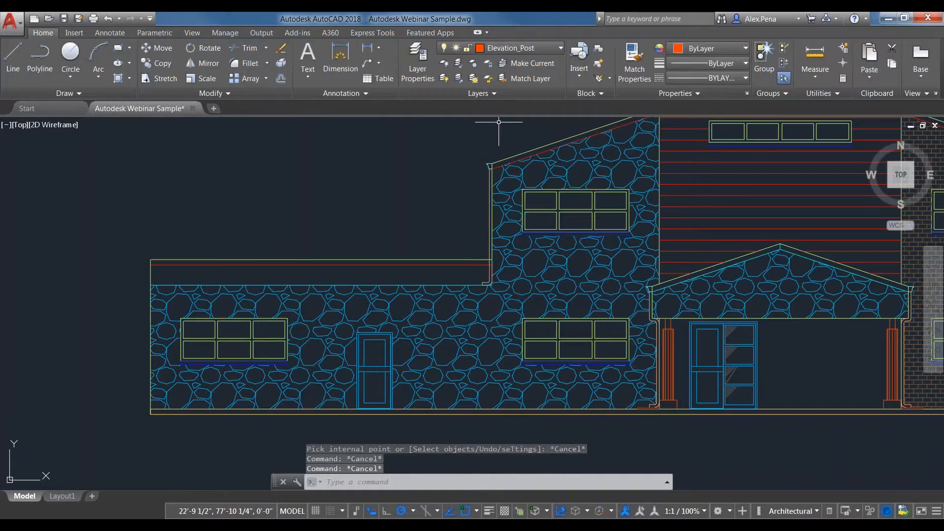
Set the HPDLGMODE system variable to 1
type("HP")
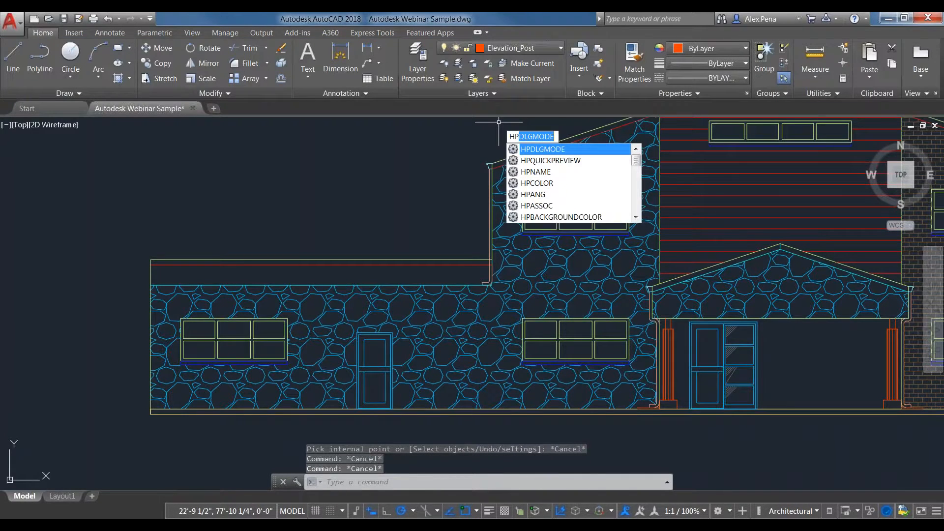
type("DLGMOD")
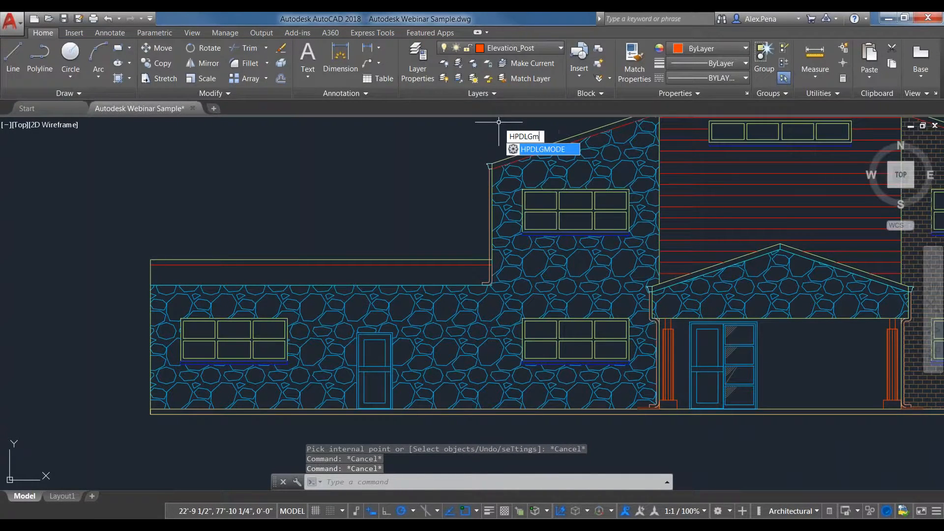
type("E")
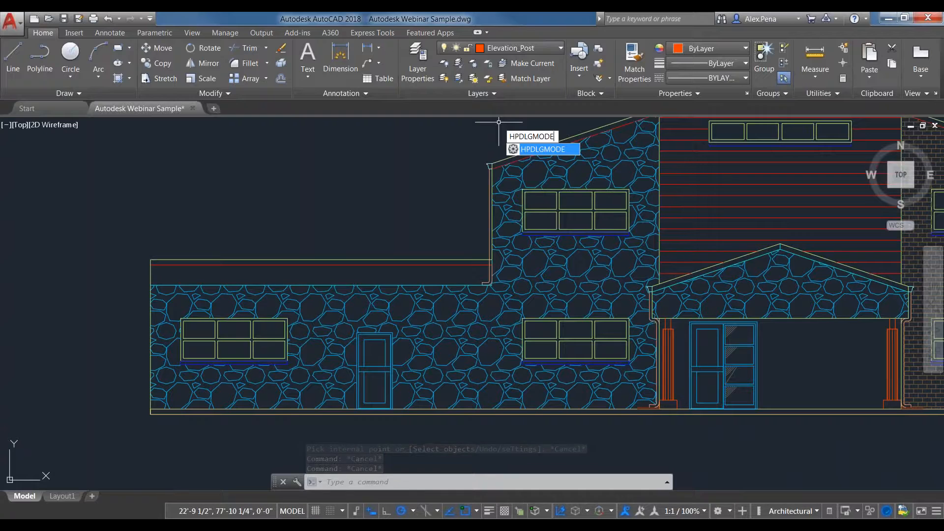
key("Return")
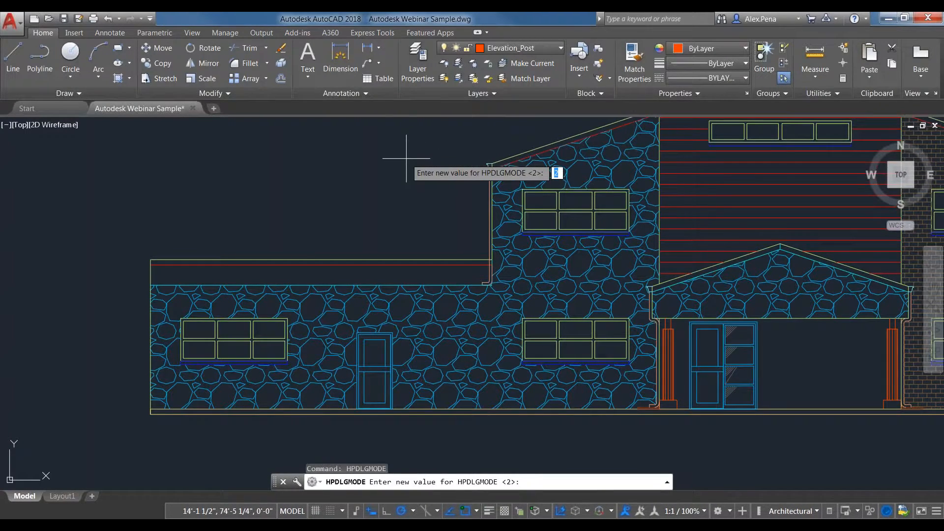
type("1")
key("Return")
key("Escape")
key("Escape")
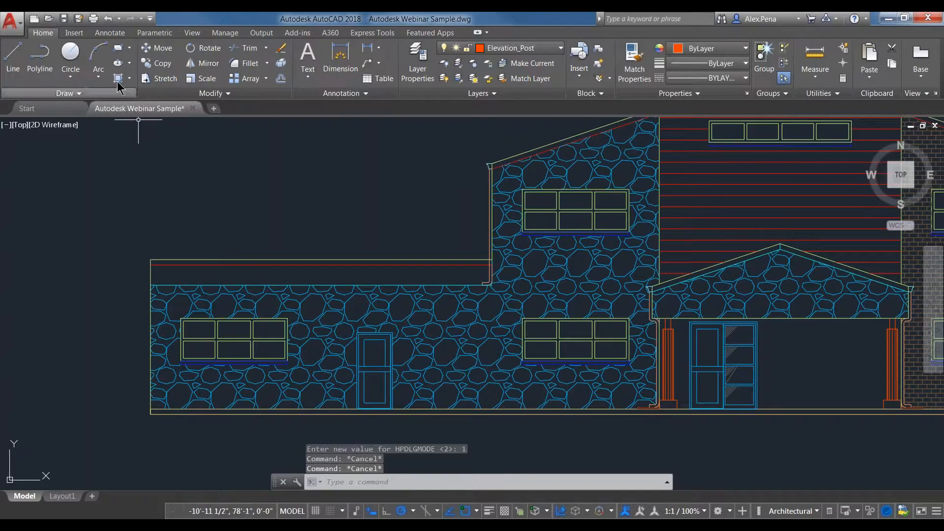
Start a hatch and review both the gradient and hatch options of its dialog without applying anything
left_click(118, 79)
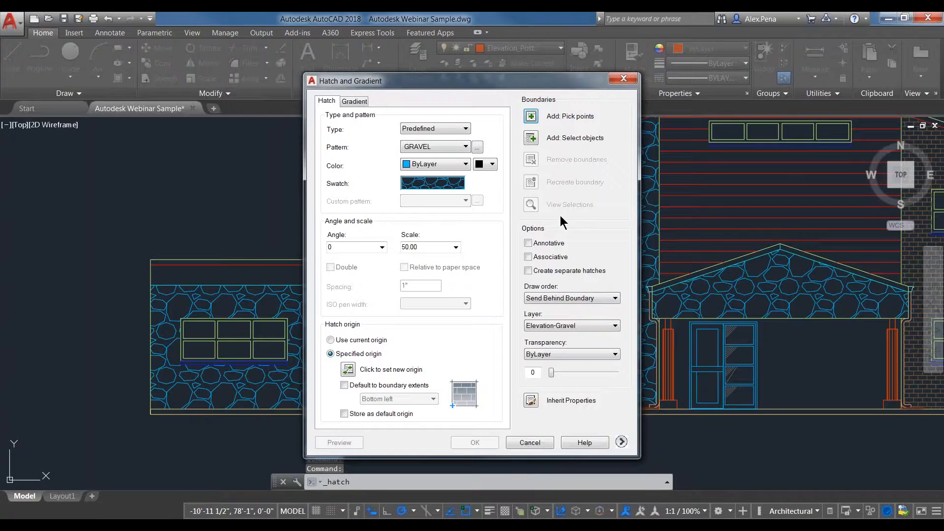
left_click(354, 101)
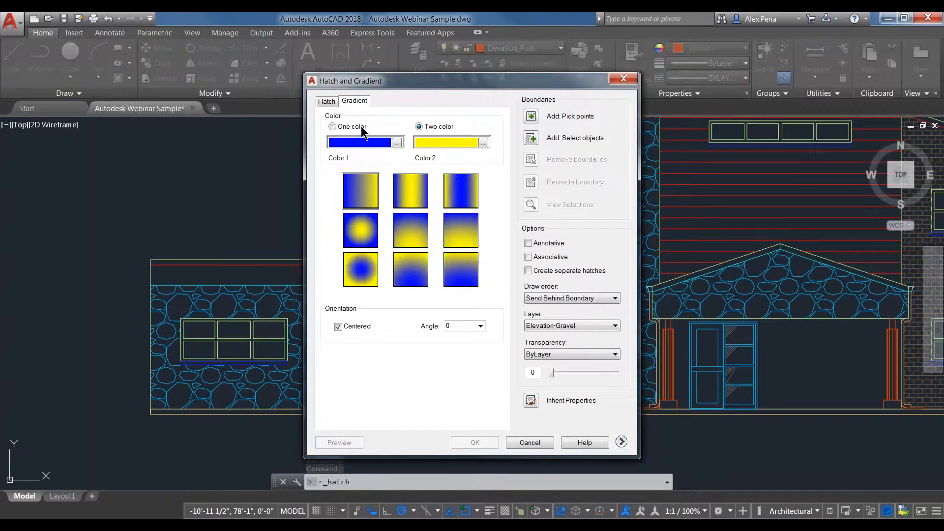
left_click(326, 101)
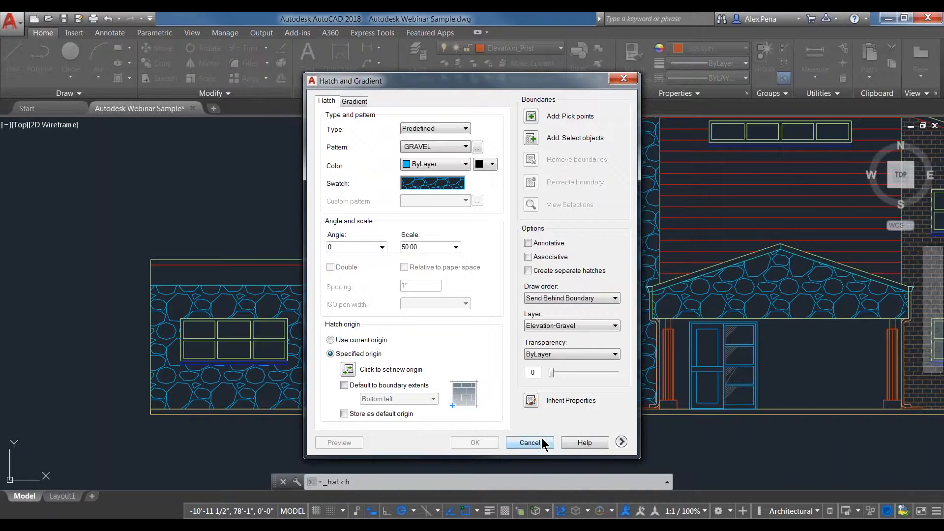
left_click(530, 443)
Set the HPDLGMODE system variable to 2
type("H")
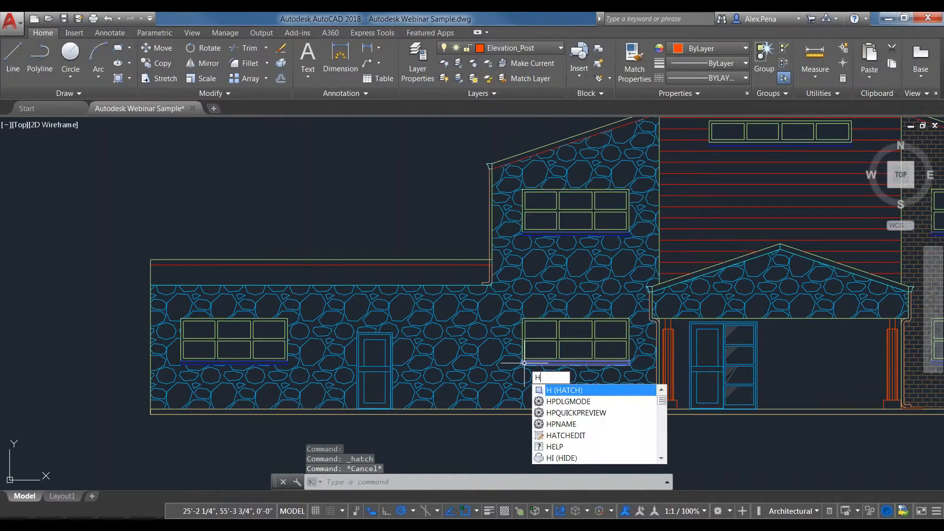
type("PDL")
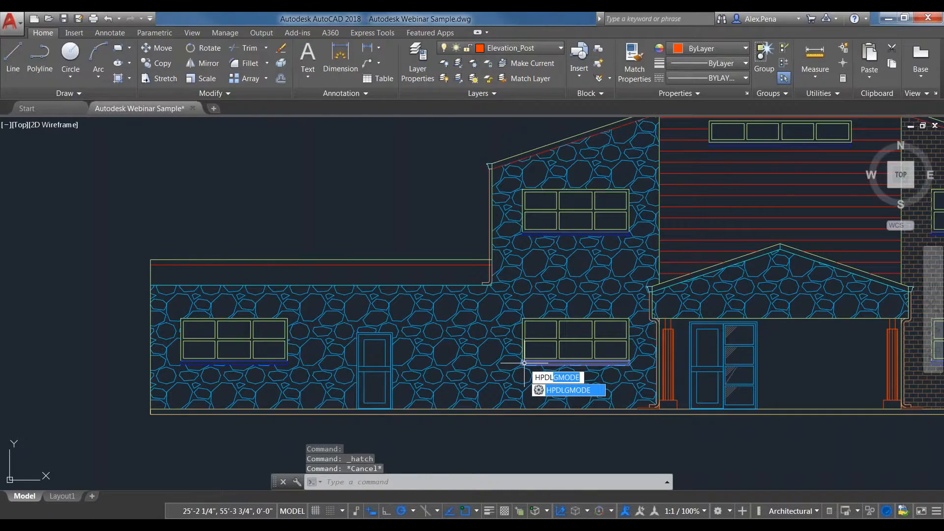
key("Return")
type("2")
key("Return")
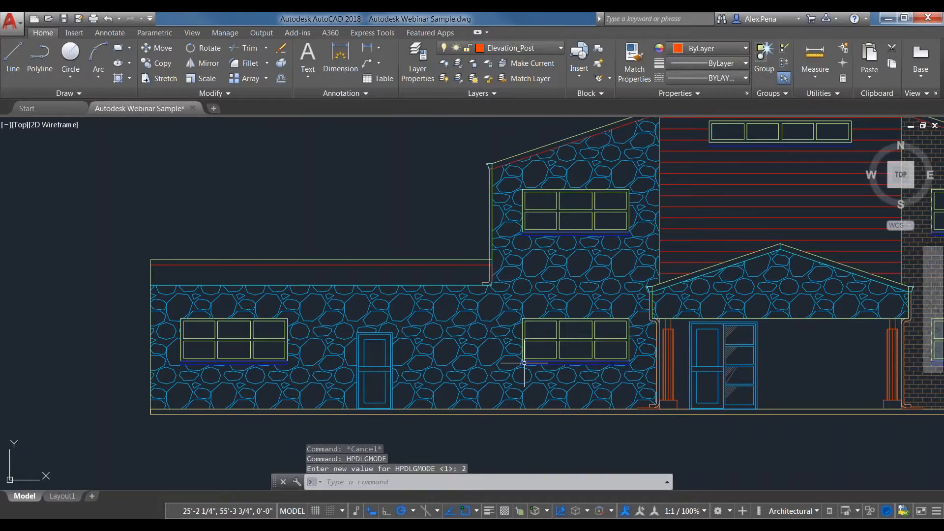
key("Escape")
key("Escape")
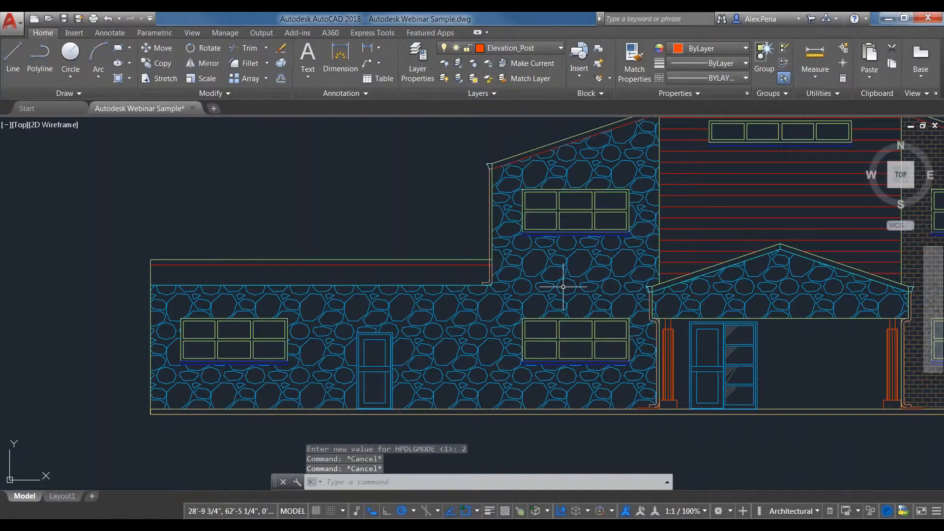
Check the value of the HPQUICKPREVIEW system variable without entering a new one
scroll(558, 273, "down", 2)
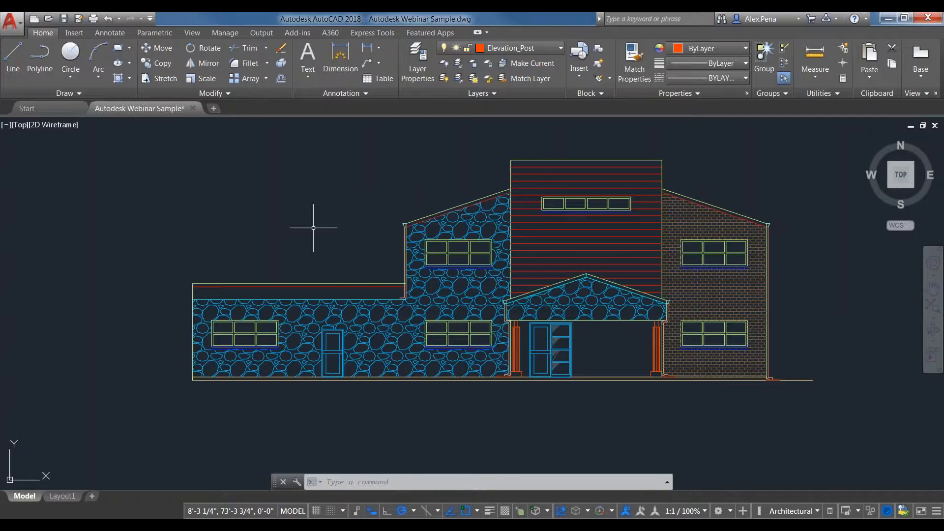
type("HPQUICKPREVIEW")
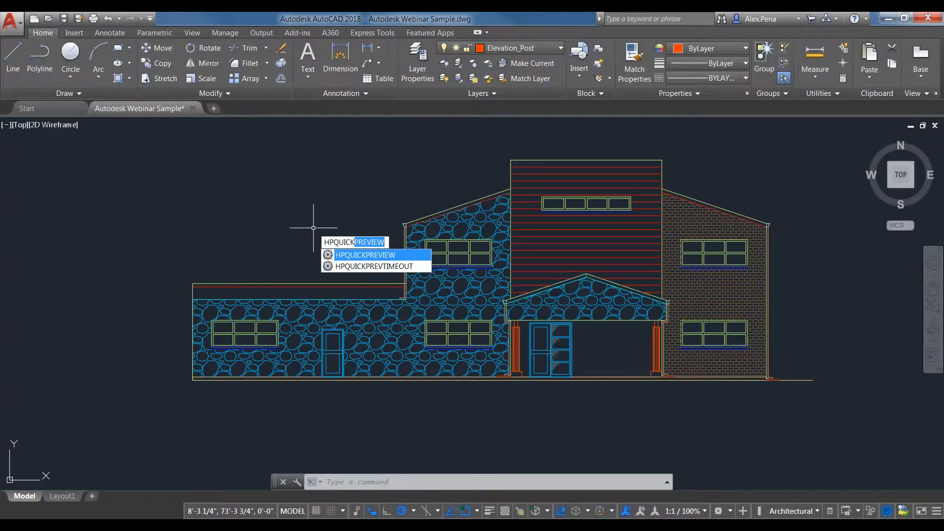
key("Return")
key("Escape")
key("Escape")
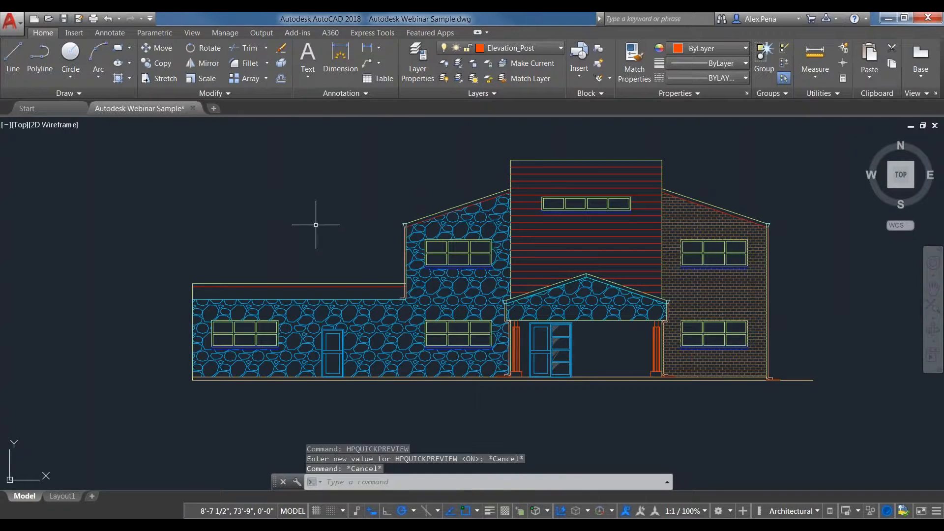
Start a hatch with the HONEY pattern and preview it over the roof-edge strip and the entrance opening without applying it
left_click(118, 78)
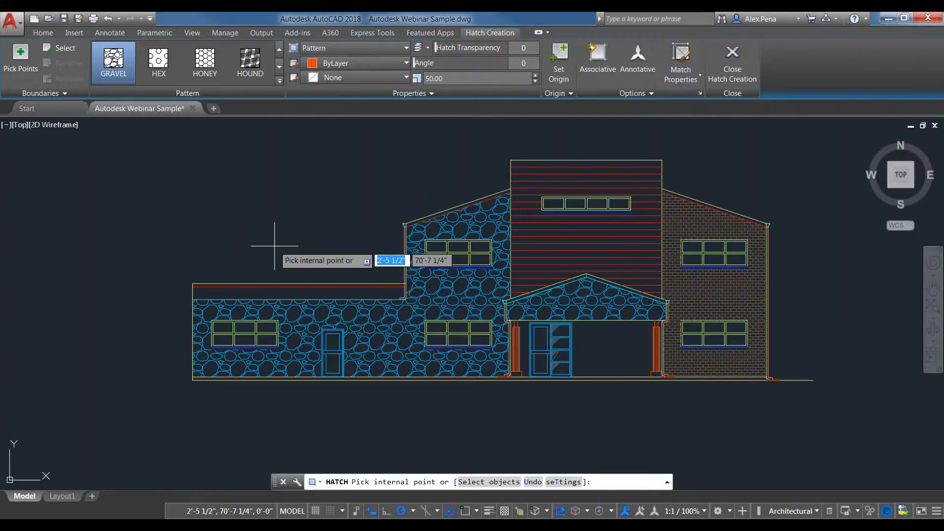
scroll(274, 251, "up", 2)
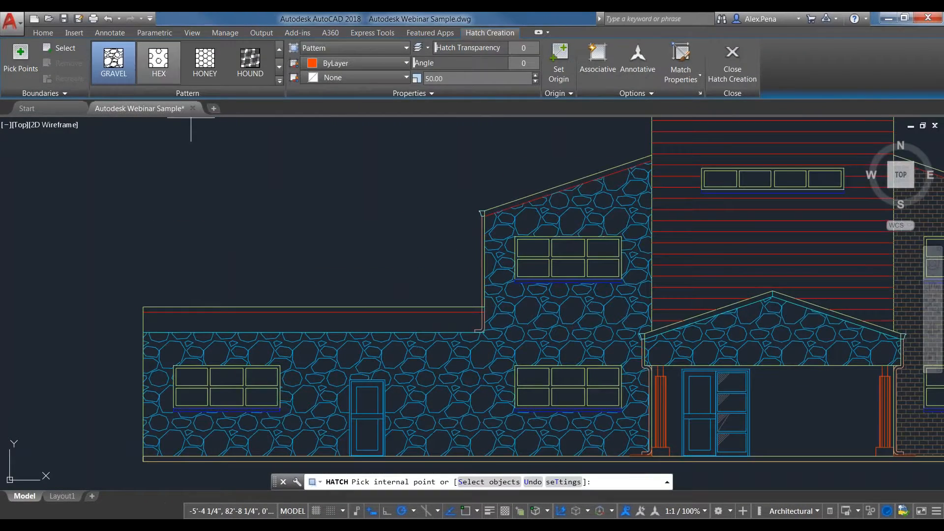
left_click(204, 62)
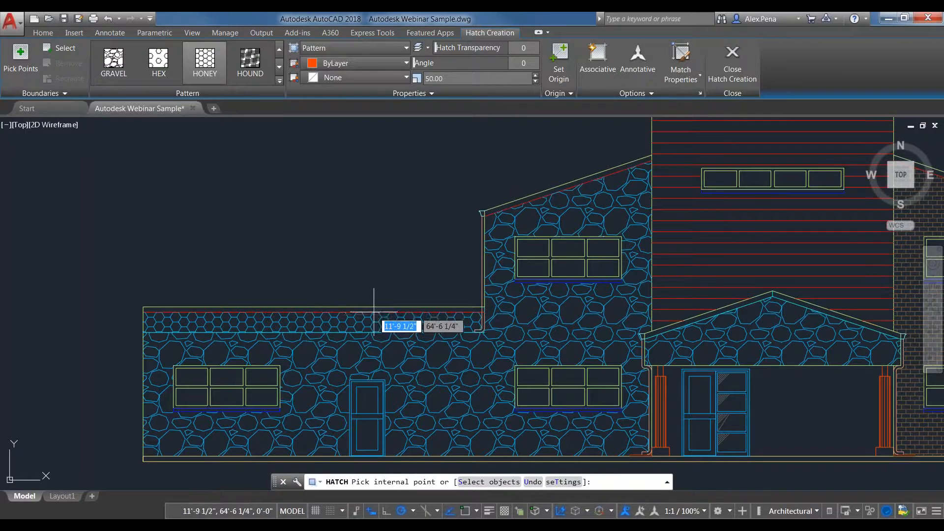
middle_click_drag(469, 337, 377, 324)
middle_click_drag(620, 400, 506, 379)
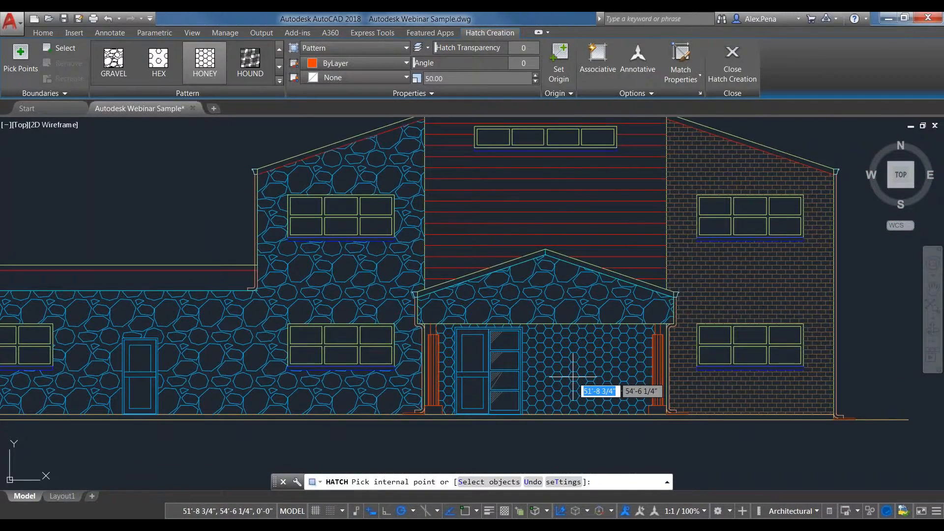
scroll(574, 377, "down", 2)
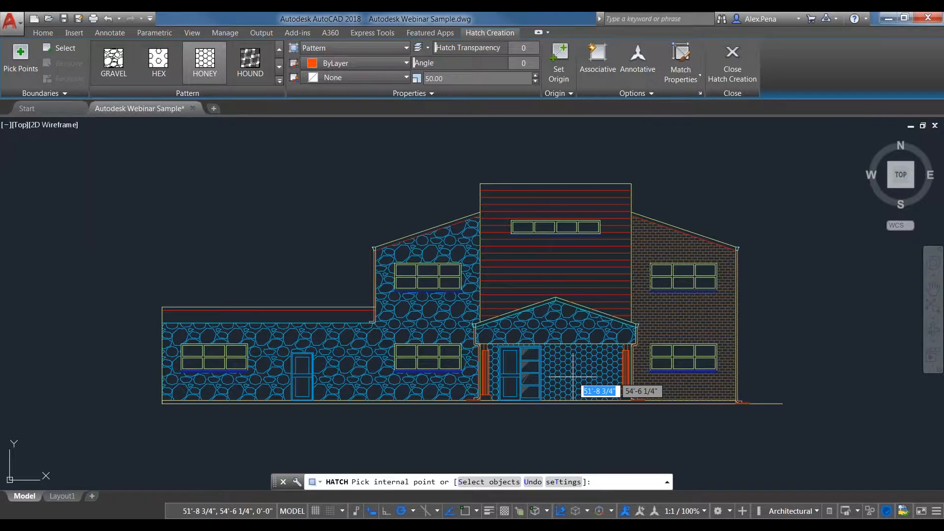
key("Escape")
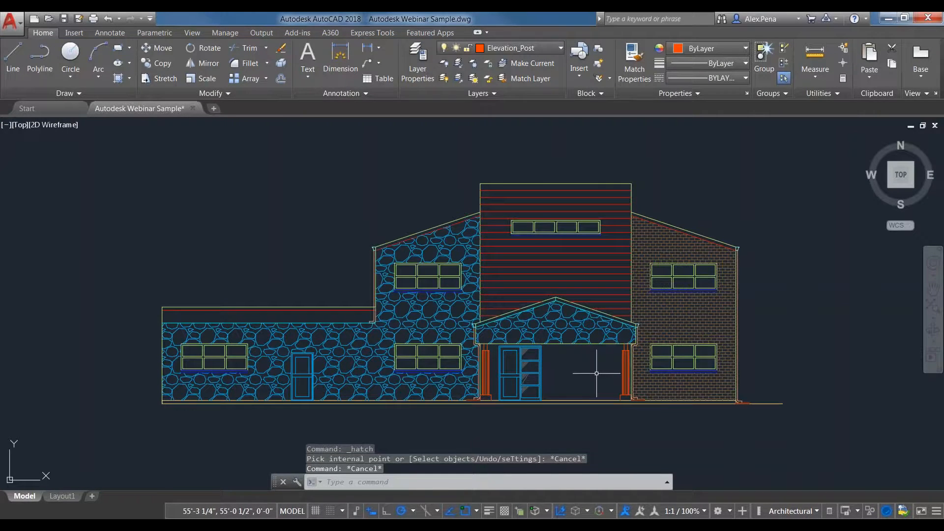
Set the HPQUICKPREVIEW system variable to off
type("HPQUic")
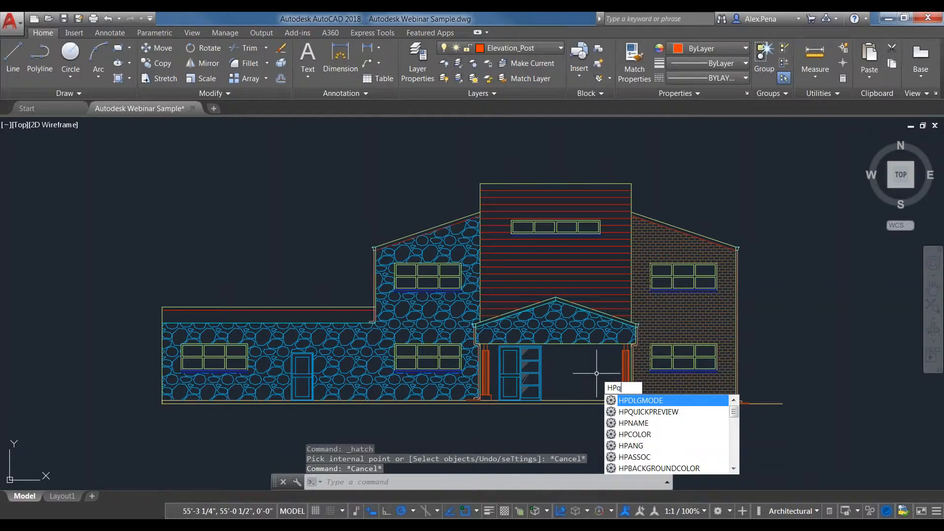
type("k")
key("Return")
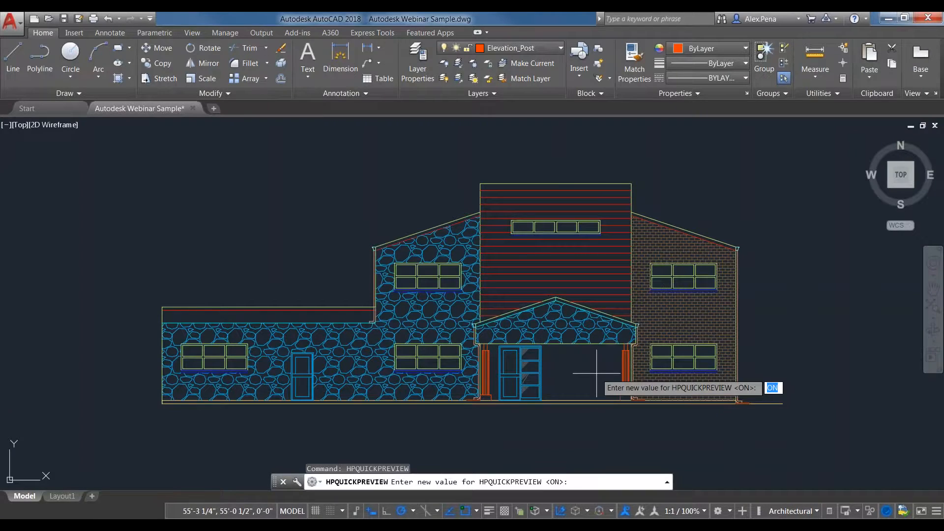
type("off")
key("Return")
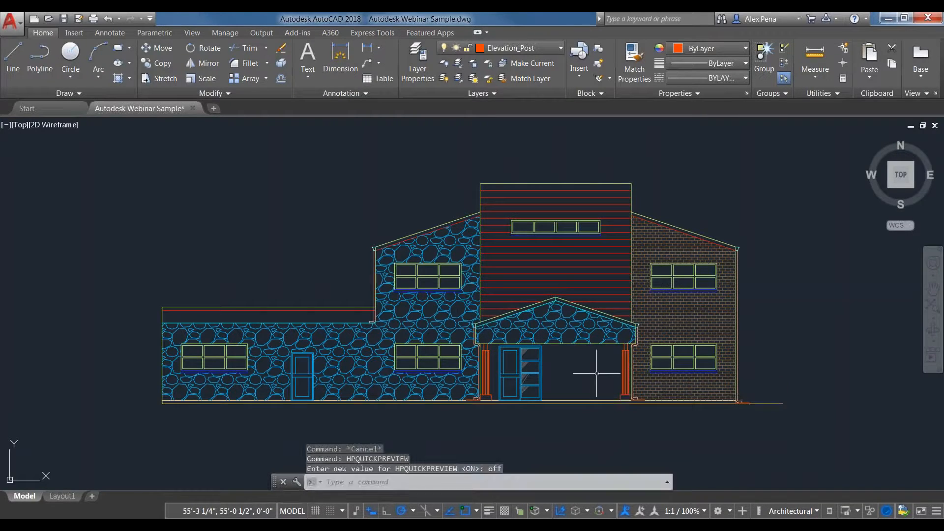
key("Escape")
key("Escape")
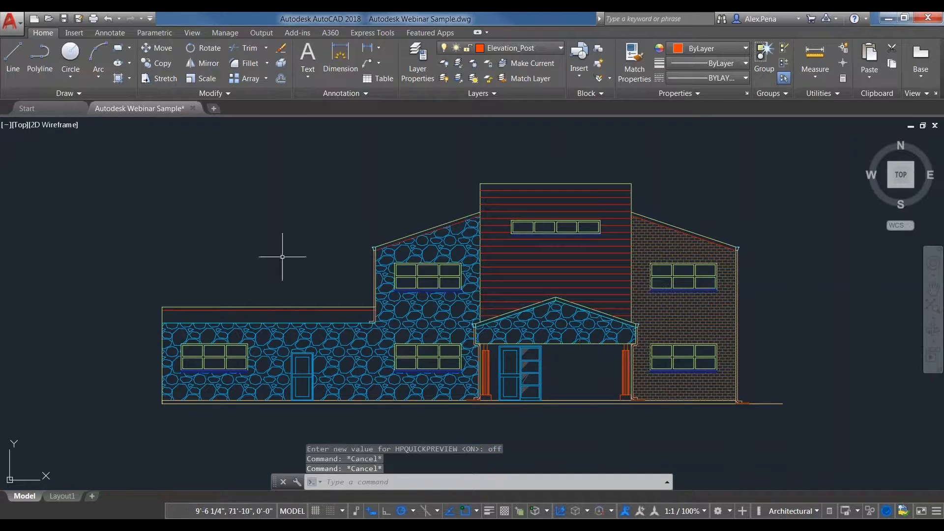
Hatch the narrow strip above the low wing's stone wall with the HONEY pattern at scale 50
left_click(120, 79)
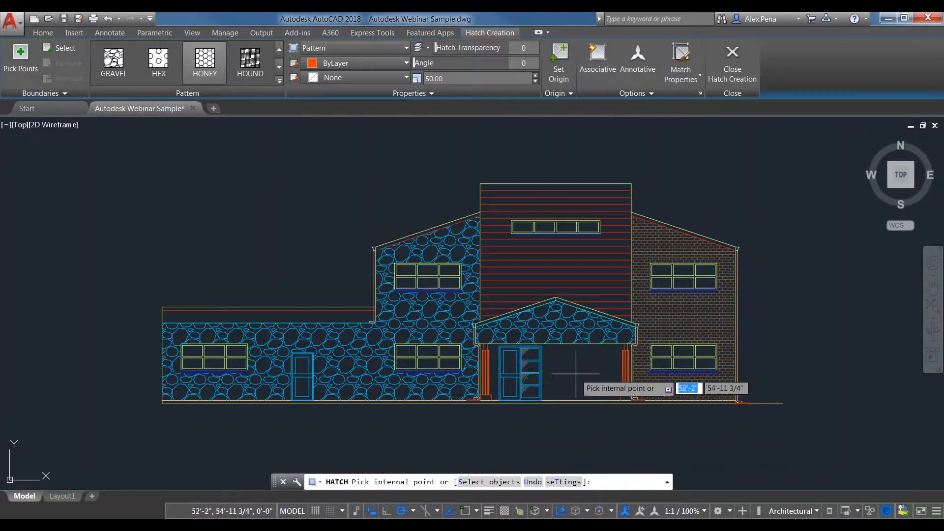
left_click(284, 315)
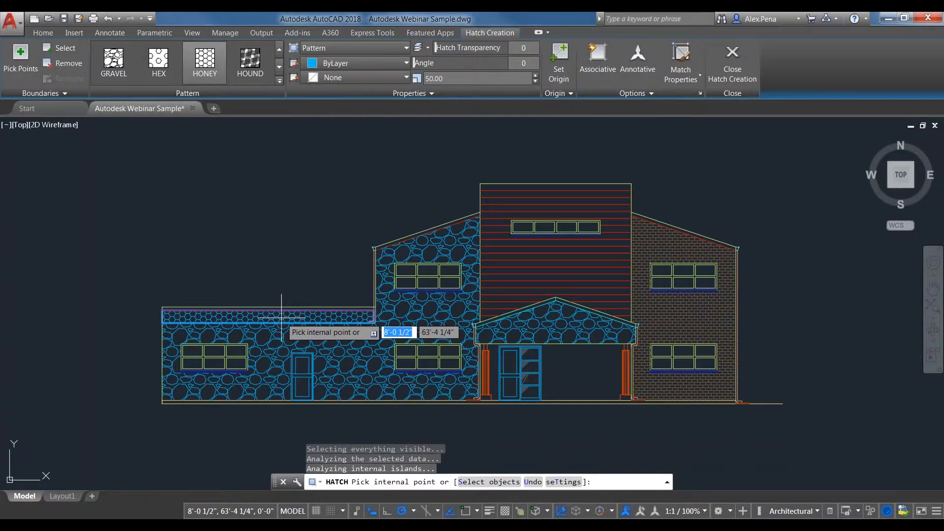
scroll(236, 336, "up", 2)
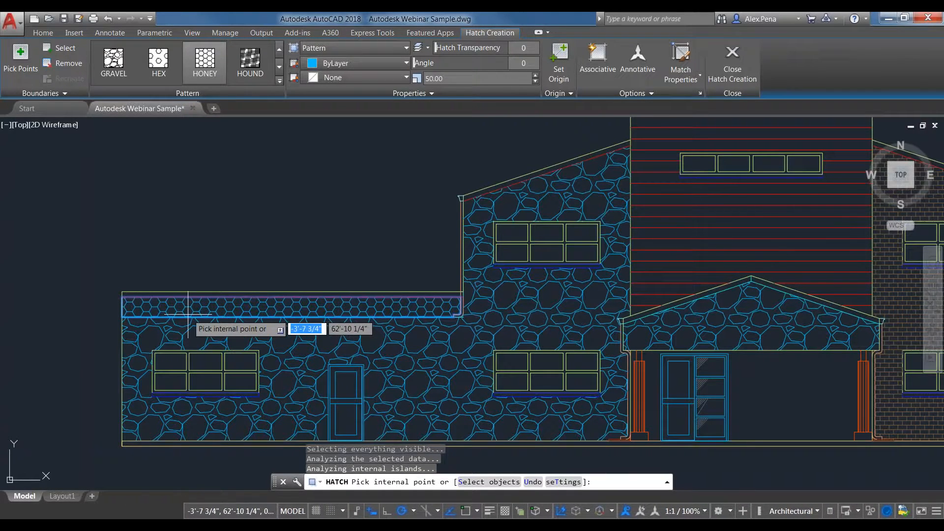
key("Escape")
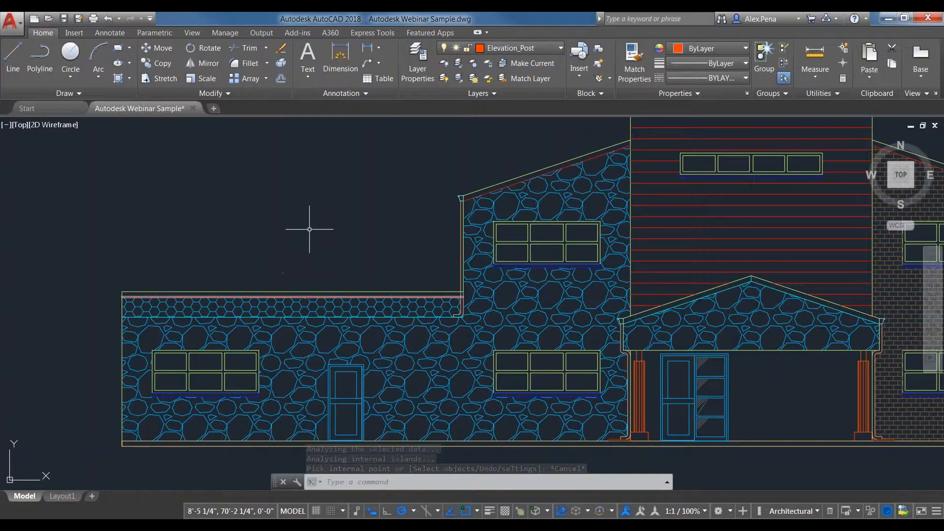
Set the HPQUICKPREVIEW system variable to on
type("HPQUICKPREVIEW")
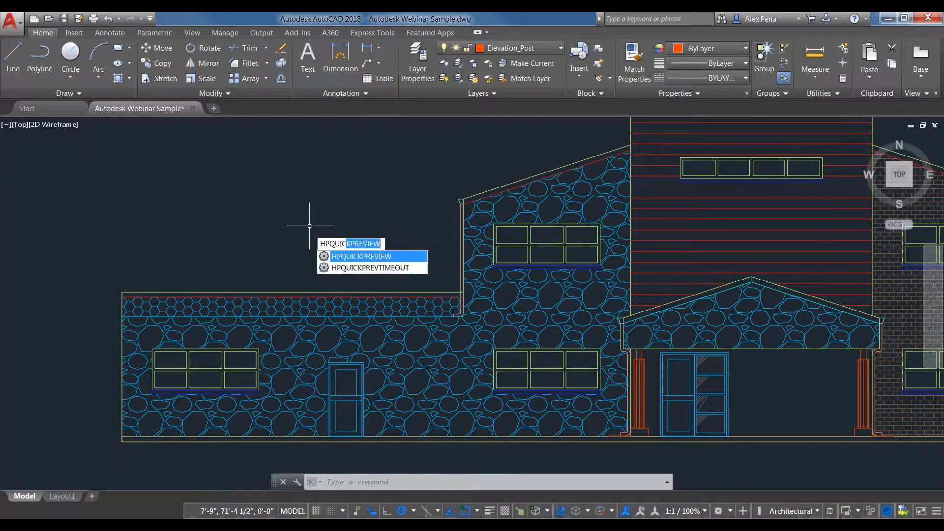
key("Return")
type("on")
key("Return")
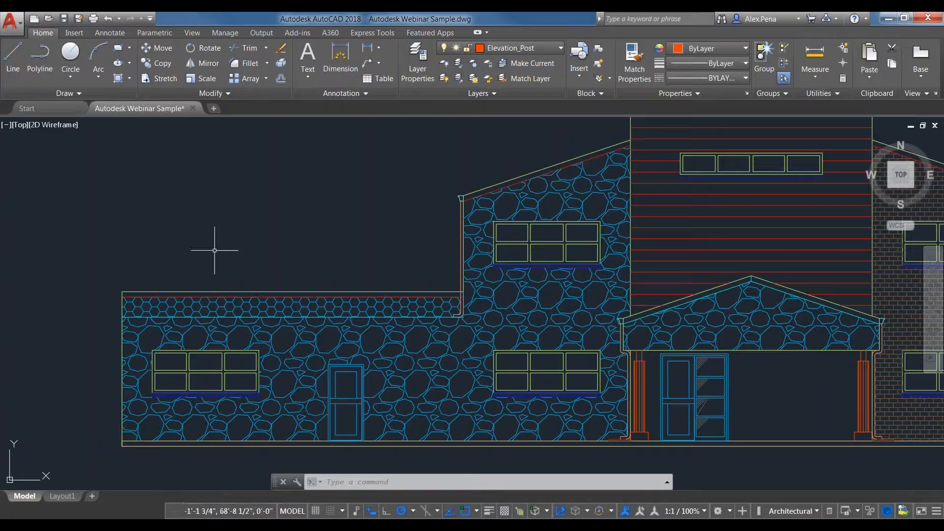
scroll(190, 218, "down", 2)
middle_click_drag(196, 196, 221, 215)
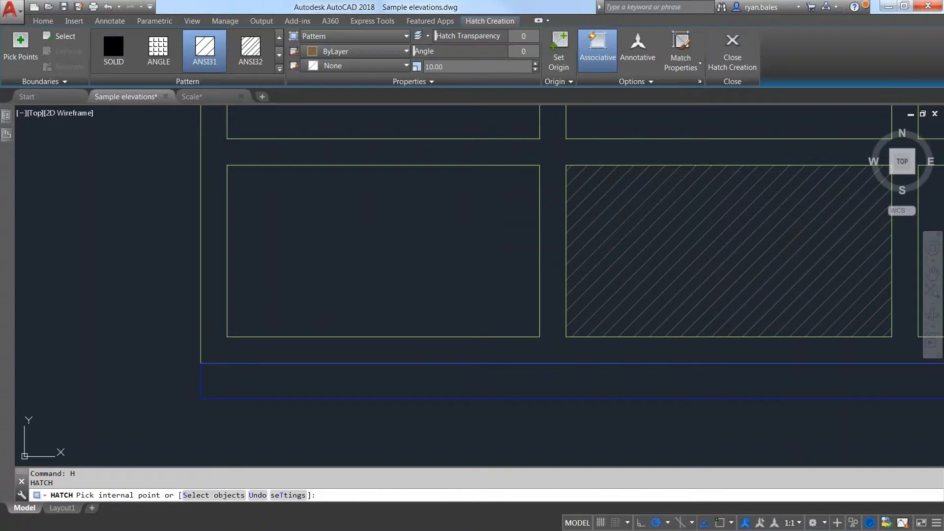
Apply one ANSI31 hatch at scale 10 to the four panes in the window's first two columns
key("Escape")
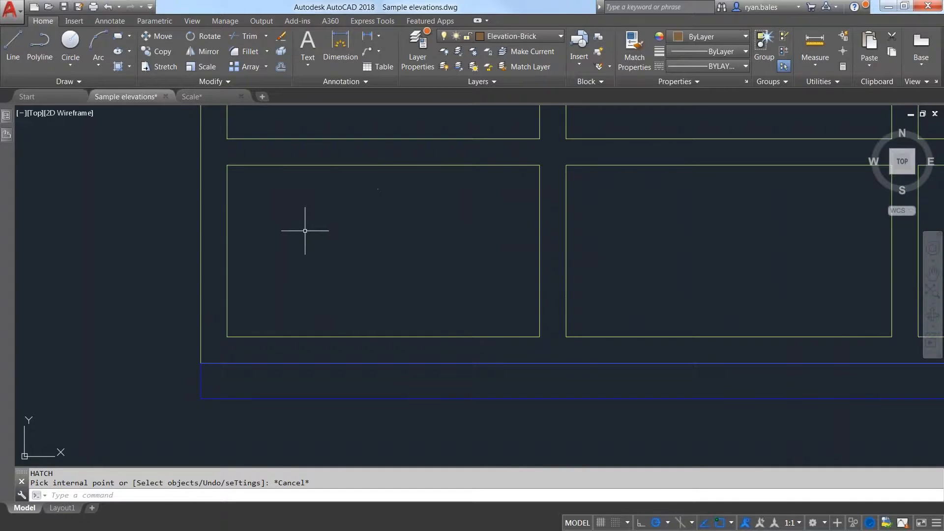
type("H")
key("Return")
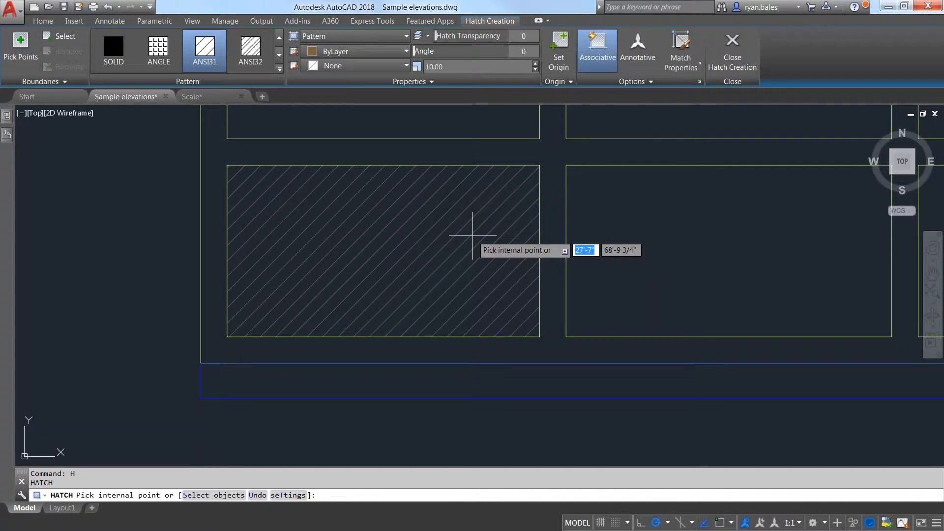
left_click(507, 232)
left_click(622, 231)
scroll(622, 228, "down", 1)
middle_click_drag(622, 228, 603, 384)
left_click(607, 297)
left_click(489, 285)
right_click(569, 274)
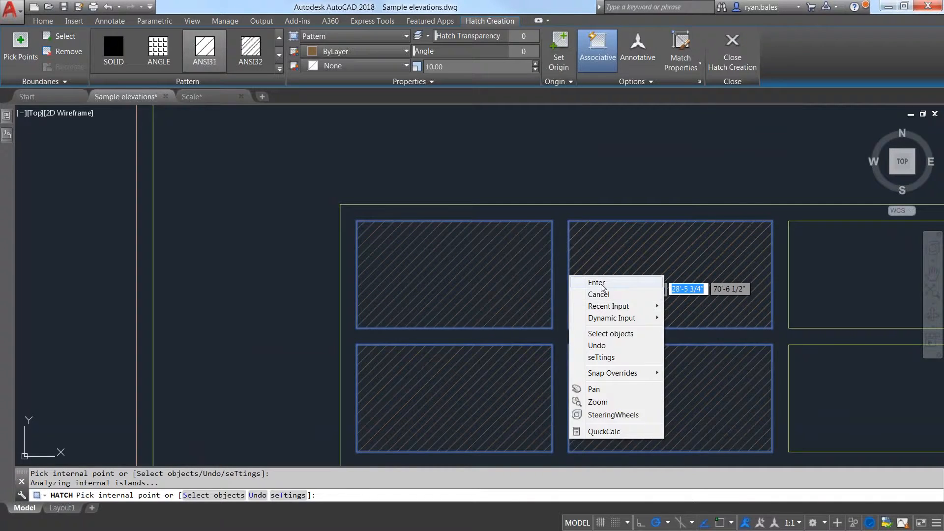
left_click(590, 281)
Split the four-pane window hatch into separate hatches and check that each pane's hatch can be selected individually
left_click(492, 301)
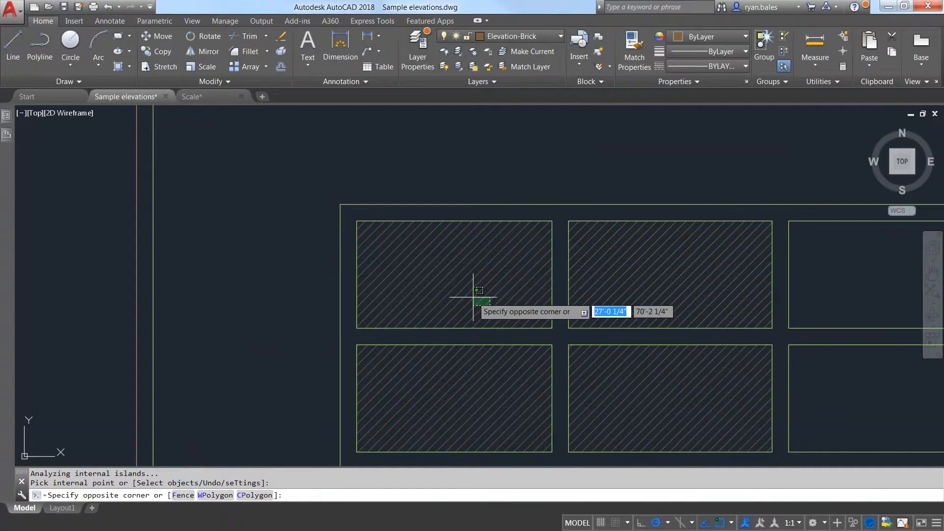
left_click(476, 282)
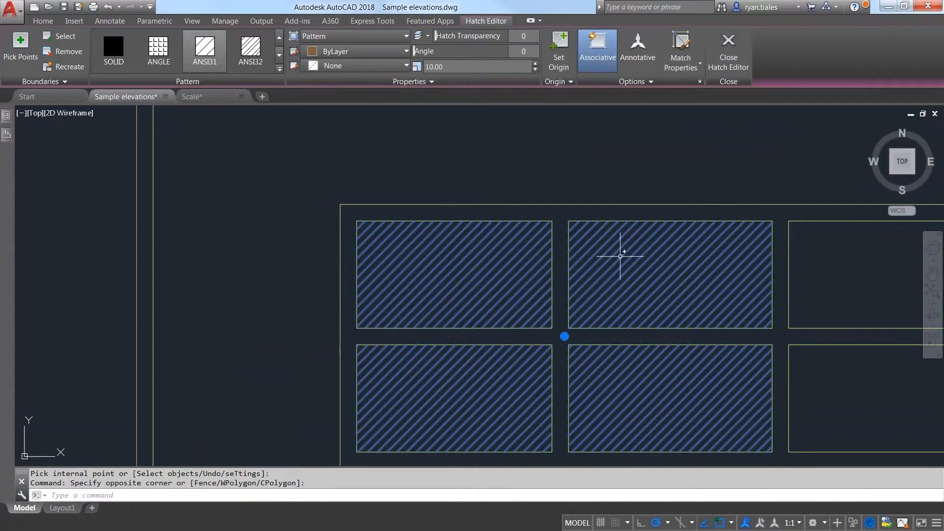
left_click(651, 82)
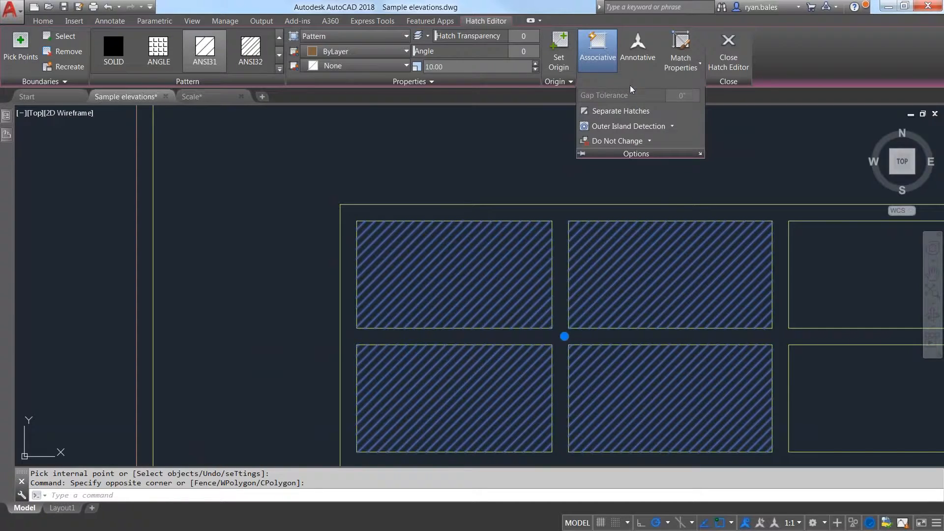
left_click(619, 114)
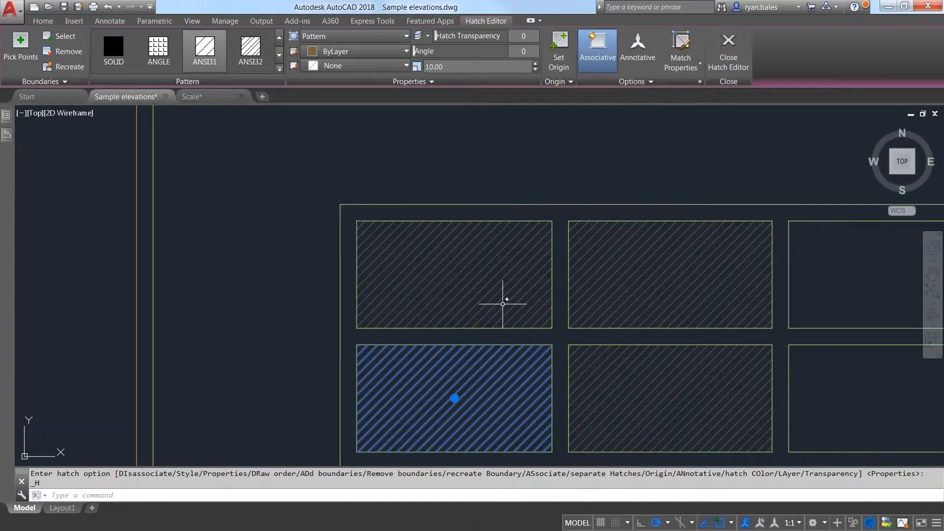
left_click(502, 302)
left_click(627, 272)
left_click(621, 355)
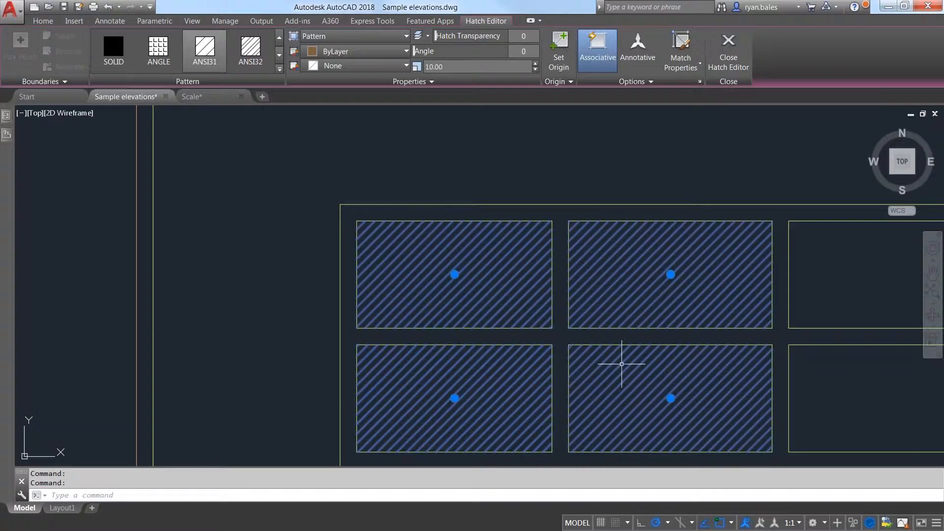
key("Escape")
Increase the hatch scale of only the upper-left window pane so its lines are spaced wider
left_click(499, 289)
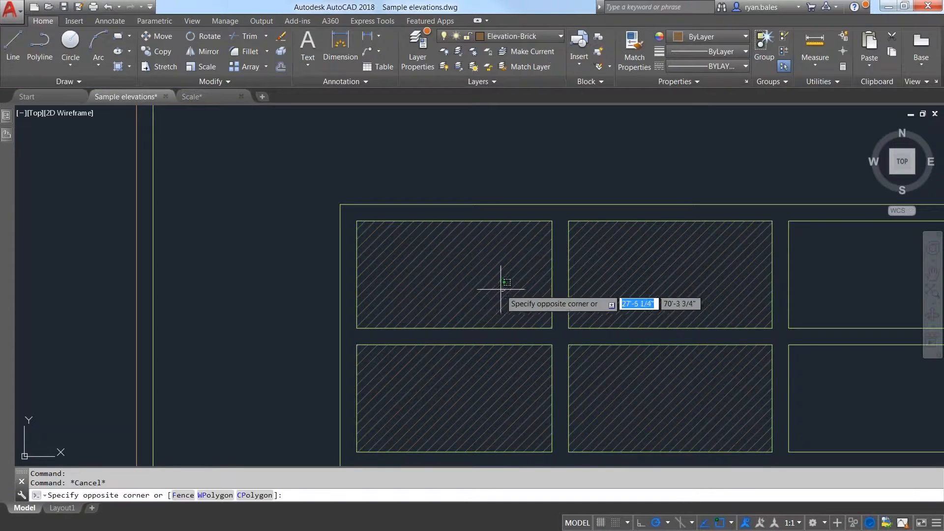
left_click(468, 274)
left_click(475, 67)
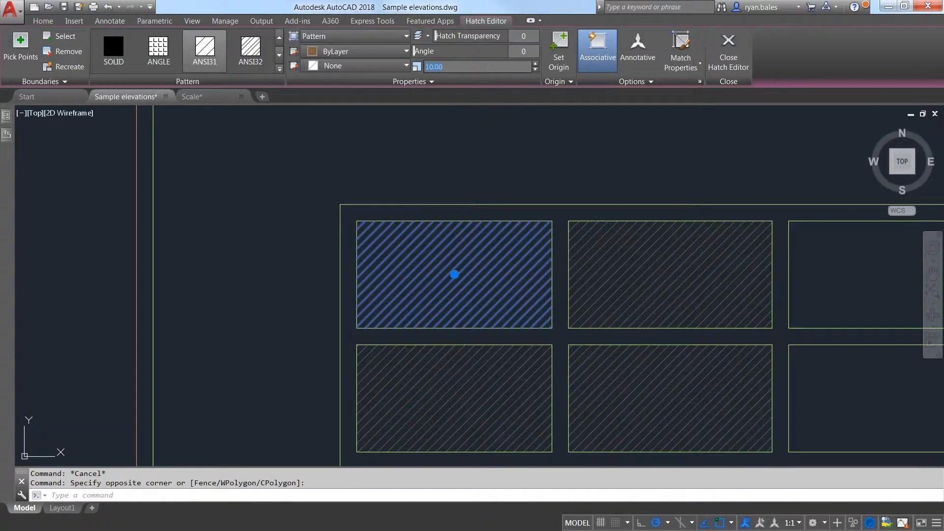
key("Escape")
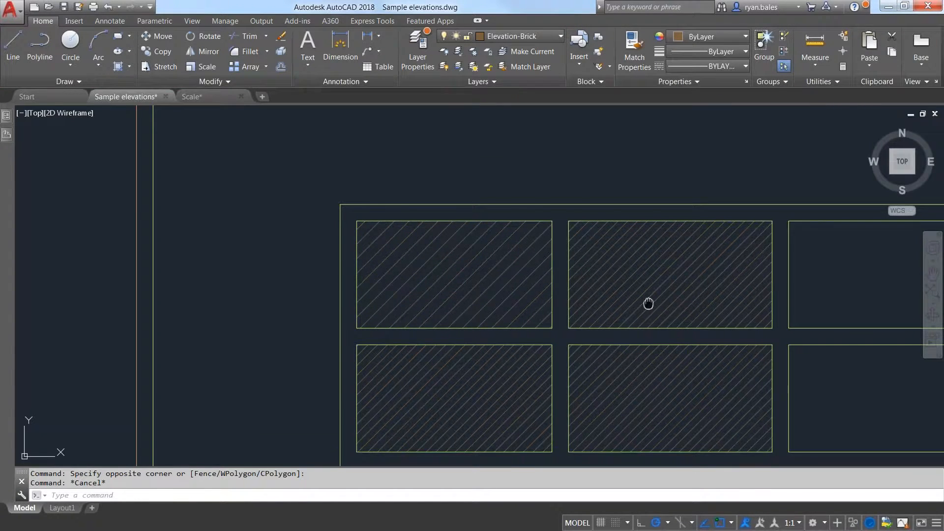
middle_click_drag(648, 301, 497, 243)
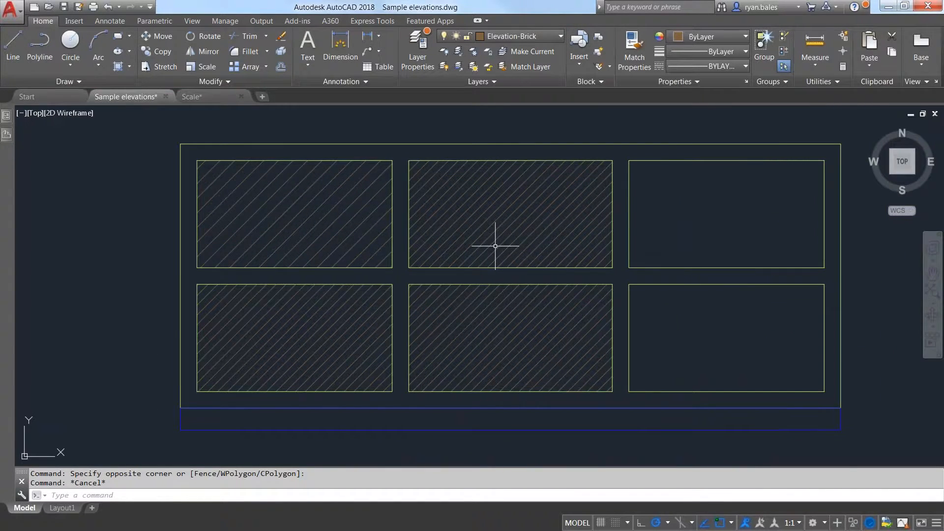
scroll(442, 212, "down", 5)
middle_click_drag(442, 212, 255, 221)
scroll(255, 222, "down", 1)
middle_click_drag(432, 229, 532, 330)
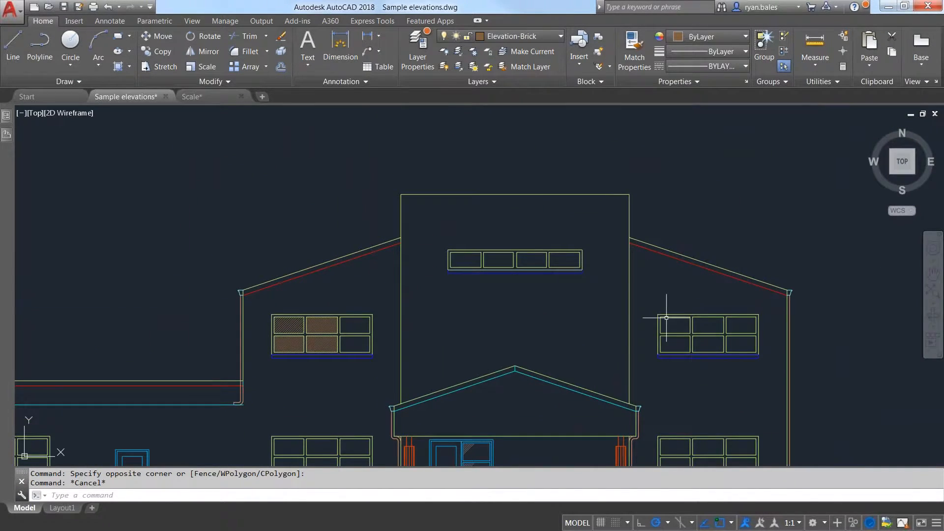
Switch to the Scale drawing and select the outlines of the leftmost square plate, then clear the selection
left_click(189, 96)
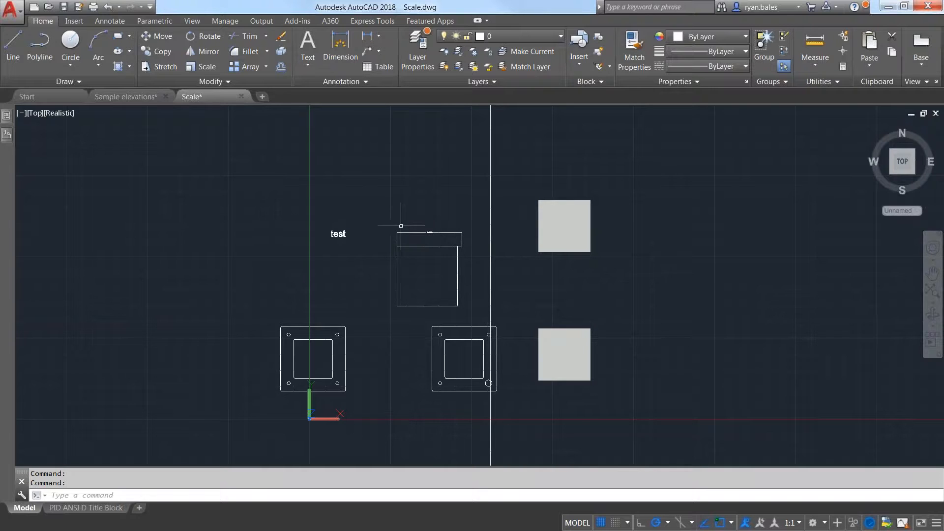
left_click(378, 333)
left_click(286, 301)
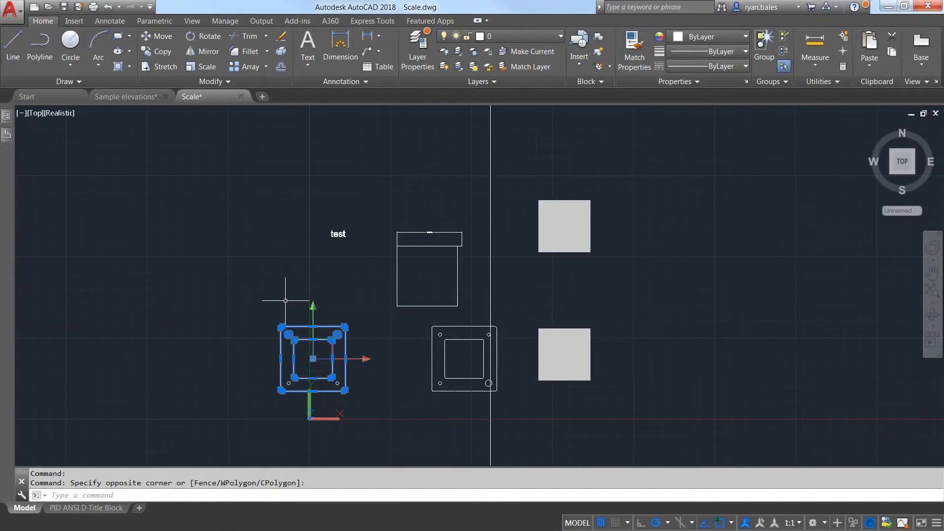
key("Escape")
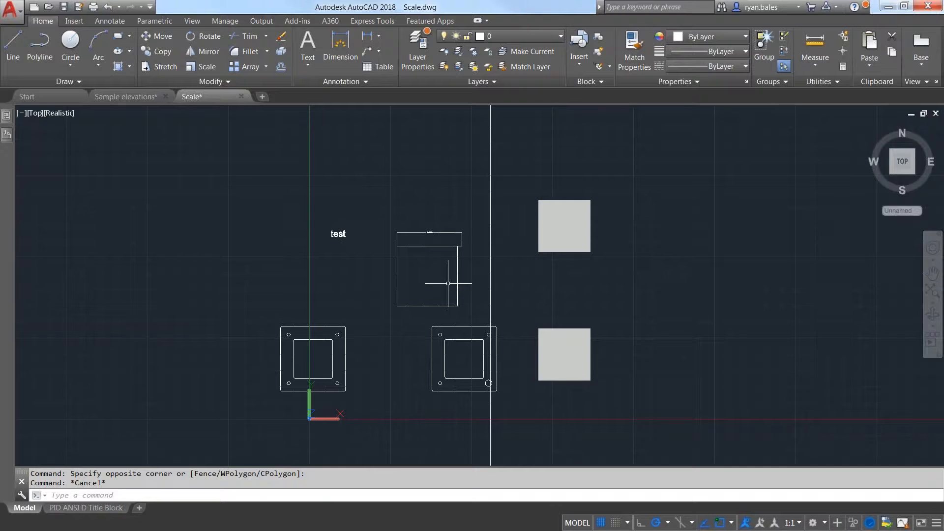
Set the drawing units' length type to Architectural
scroll(418, 207, "up", 5)
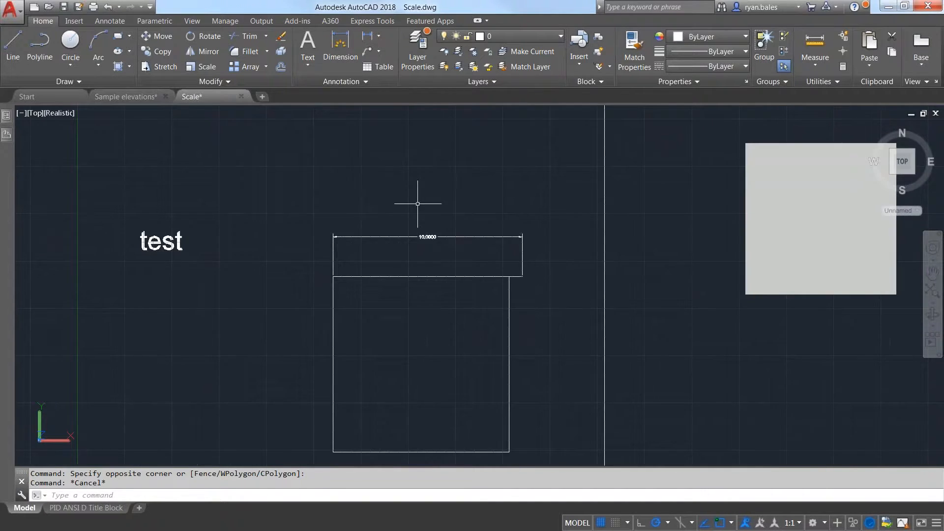
scroll(427, 221, "up", 5)
middle_click_drag(459, 260, 422, 243)
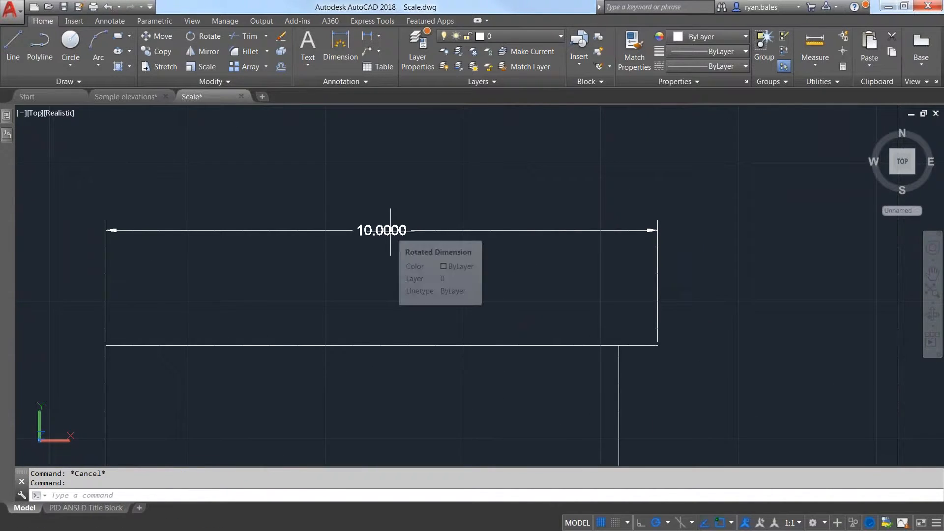
type("ddim")
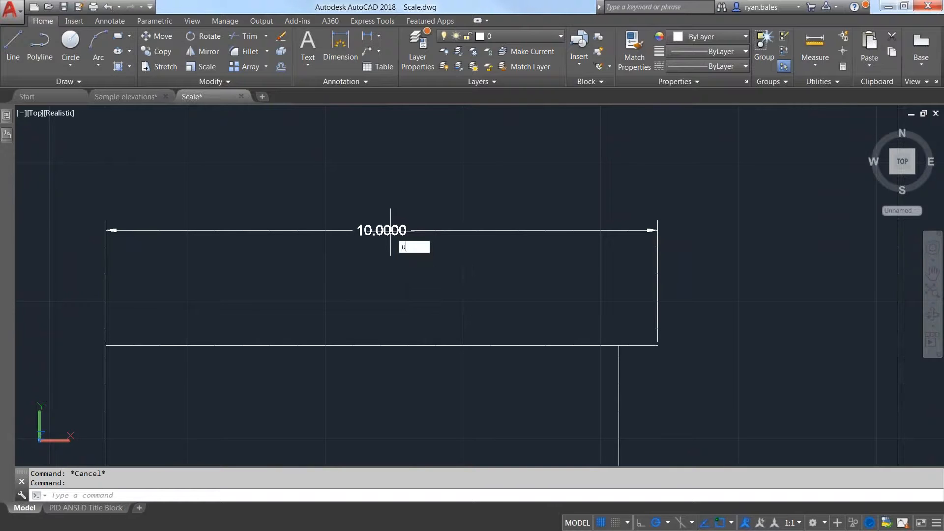
key("Return")
left_click(414, 188)
left_click(393, 194)
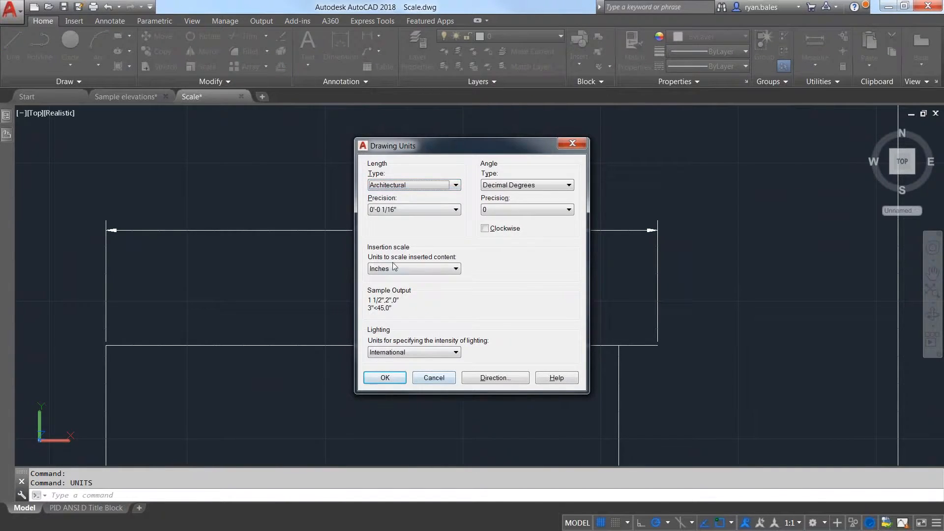
left_click(384, 378)
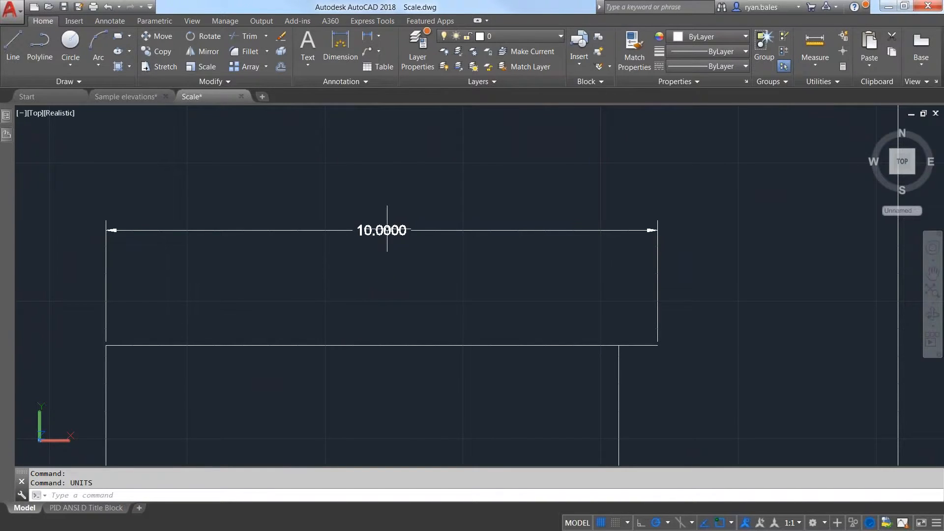
Check the horizontal dimension above the square and review the dimension style settings, then close them
left_click(381, 231)
key("Escape")
middle_click_drag(447, 318, 432, 270)
scroll(433, 272, "down", 1)
type("d")
key("Return")
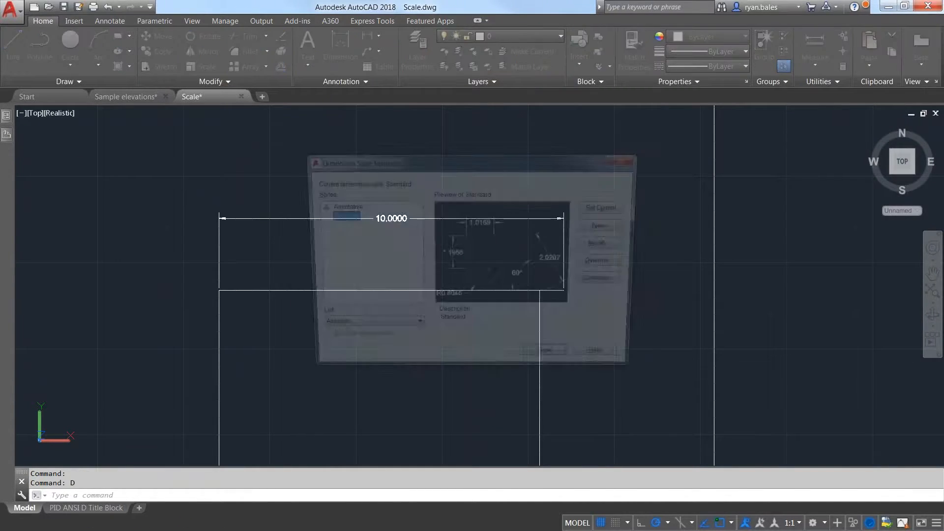
left_click(560, 366)
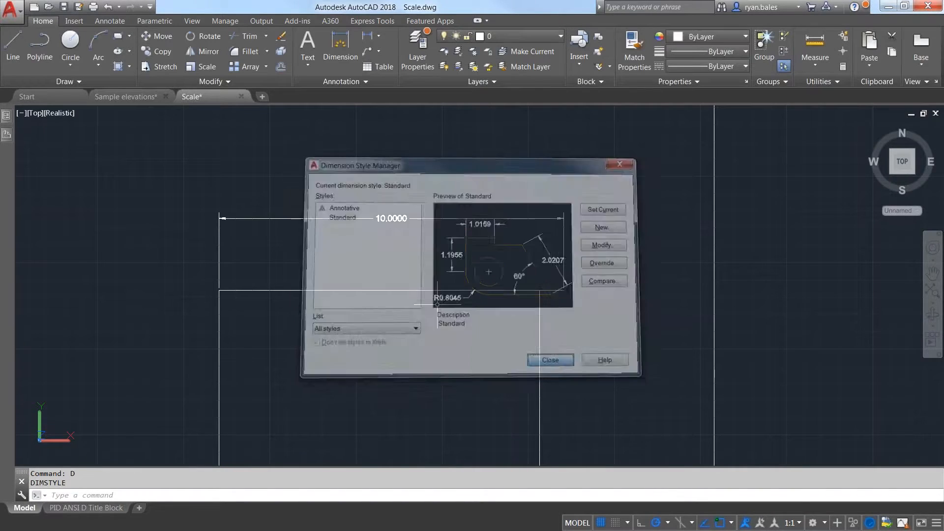
Review the drawing units settings again and close them
type("units")
key("Return")
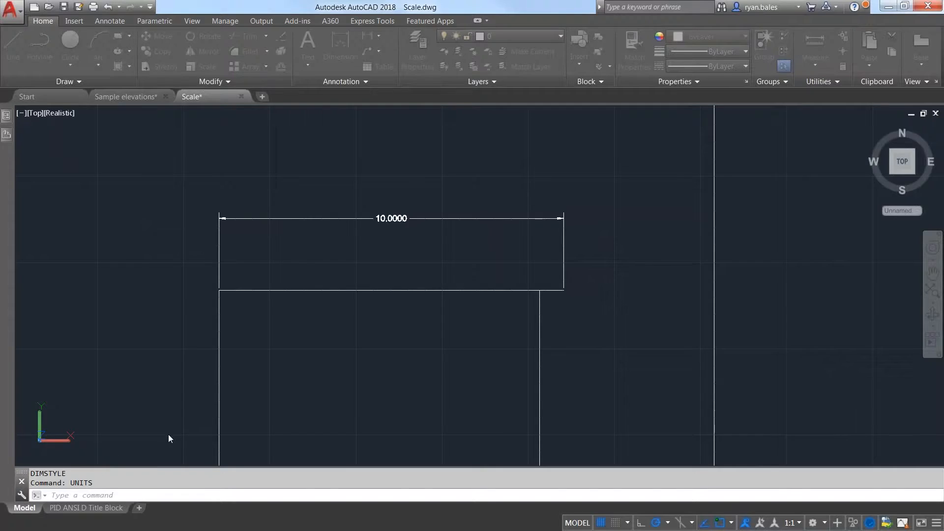
key("Escape")
scroll(359, 360, "down", 2)
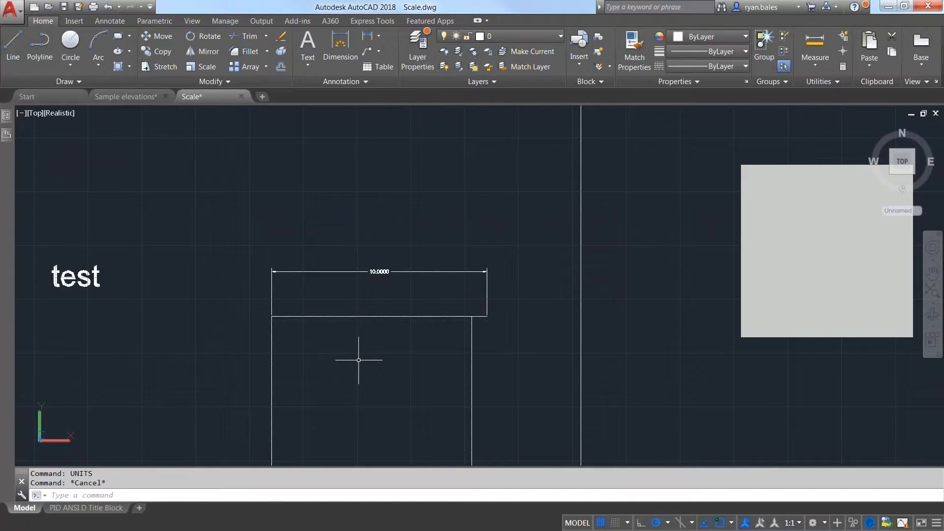
Undo the switch to Architectural length units along with the recent view changes
key("ctrl+z")
key("ctrl+z")
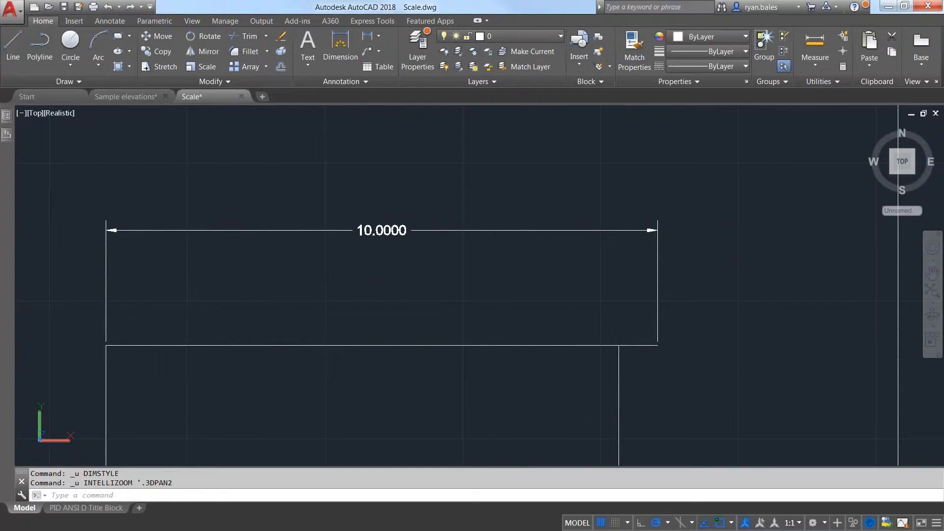
key("ctrl+z")
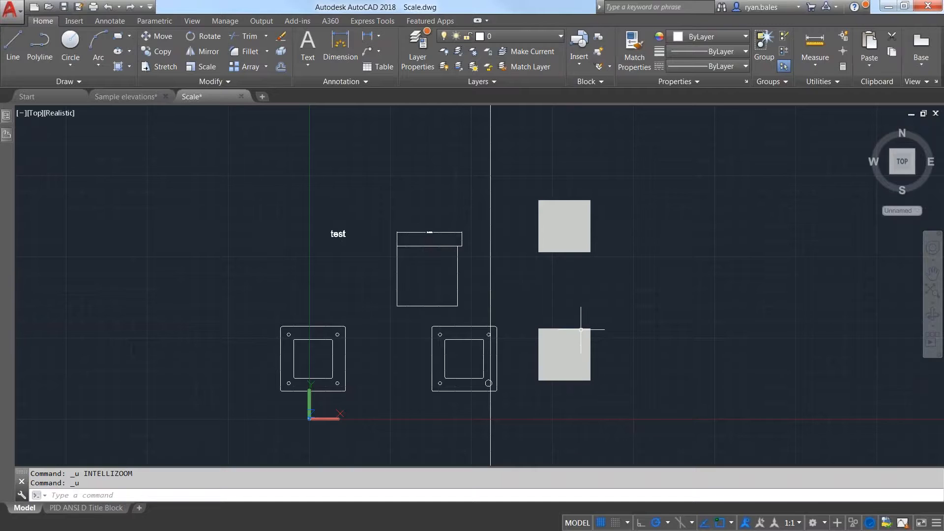
Add a linear dimension for the square's width between its two bottom corners, placing it inside the square
mouse_move(578, 327)
scroll(399, 190, "up", 3)
scroll(474, 312, "up", 2)
middle_click_drag(475, 313, 422, 228)
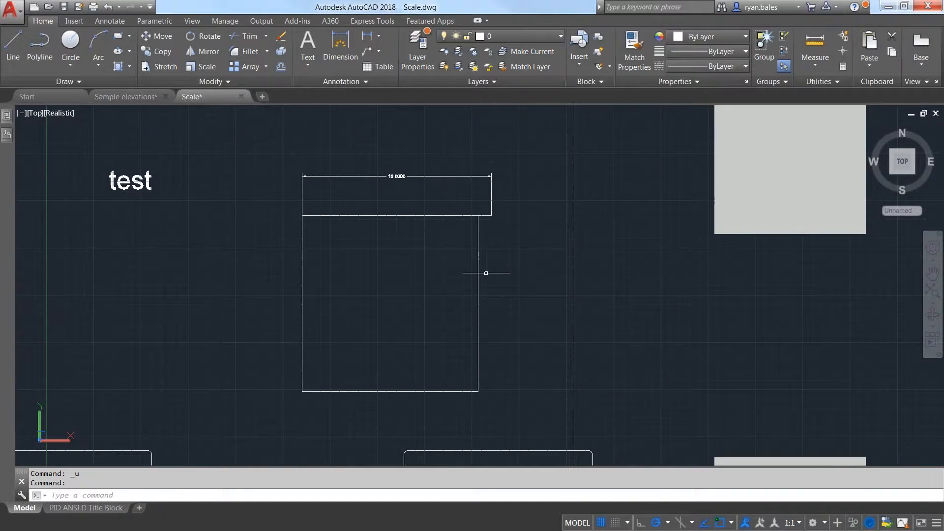
type("dimlin")
key("Return")
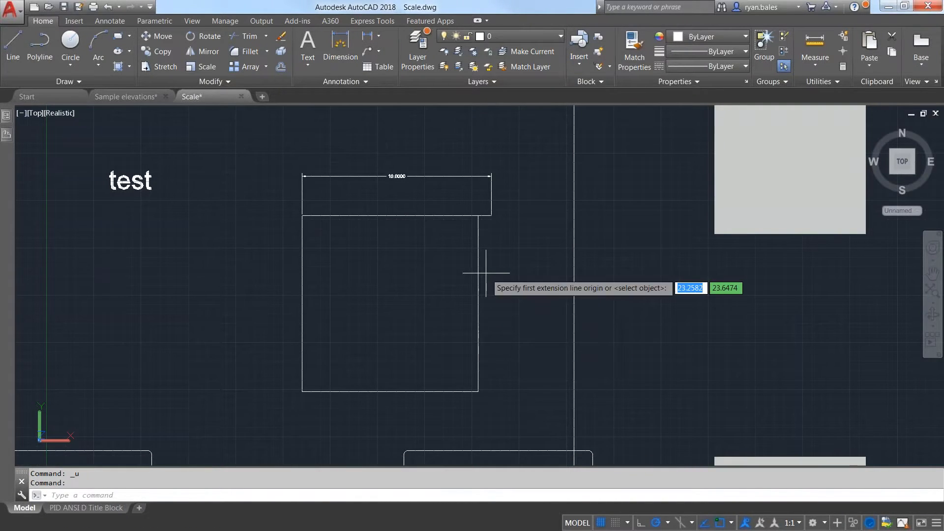
left_click(302, 391)
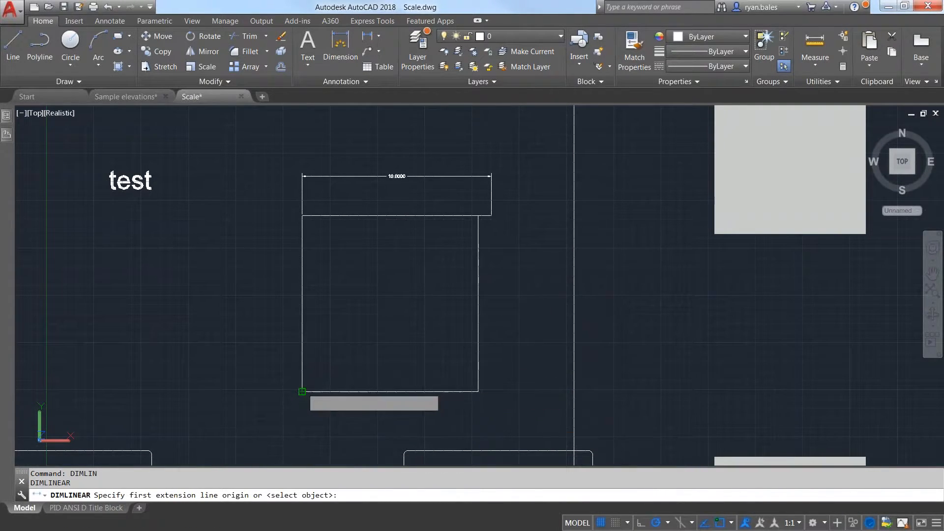
left_click(478, 391)
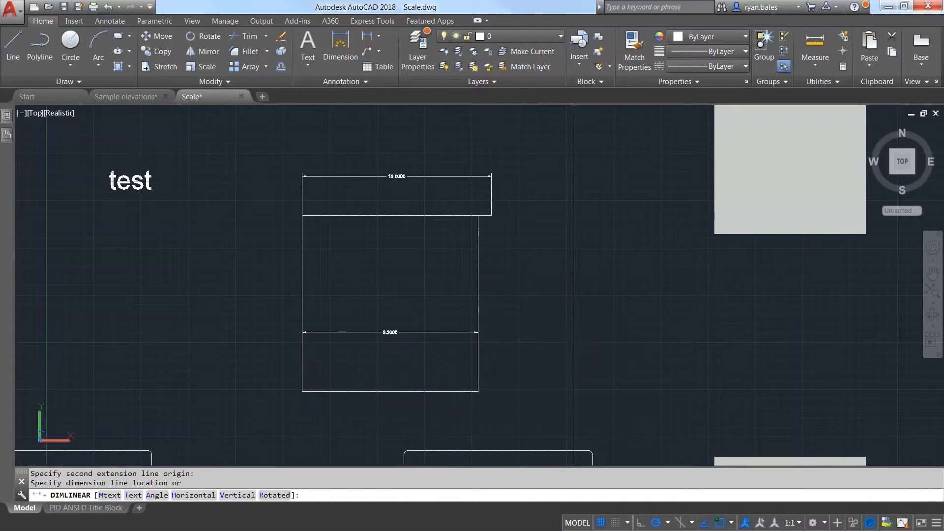
left_click(381, 332)
scroll(382, 331, "up", 3)
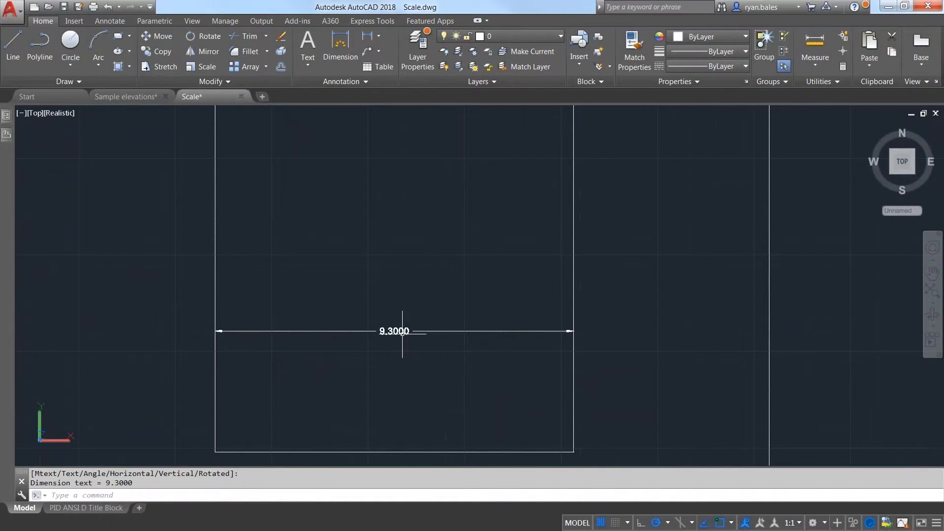
Add a linear dimension for the square's height along its right edge, placing it outside the square
scroll(402, 331, "down", 2)
key("Return")
left_click(509, 184)
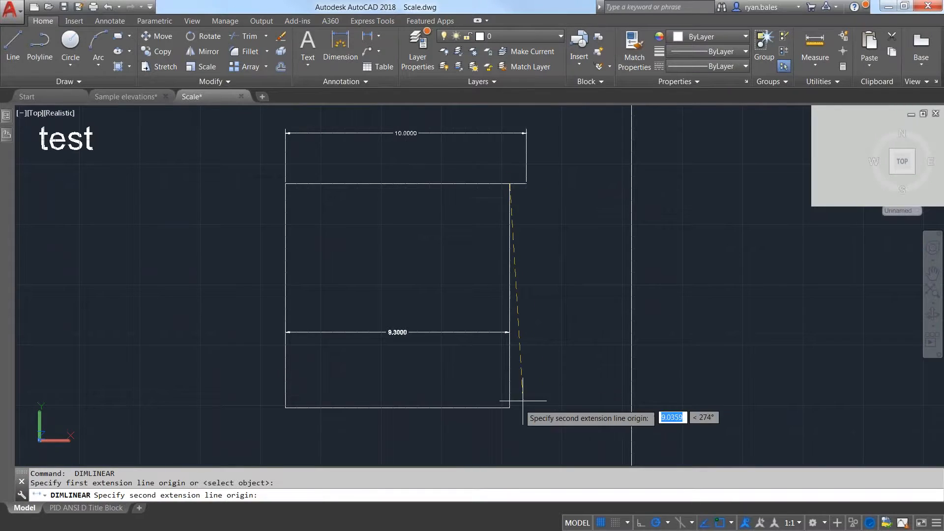
left_click(509, 408)
left_click(580, 295)
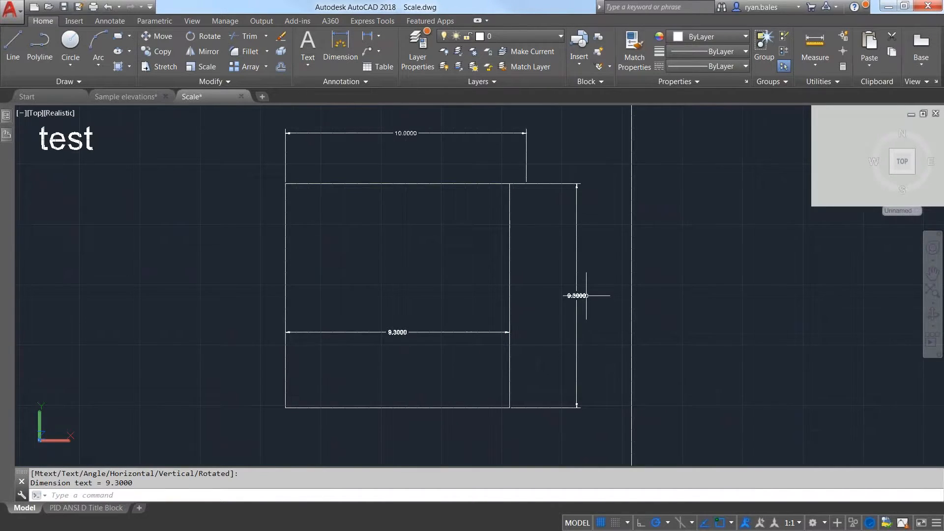
scroll(581, 295, "up", 2)
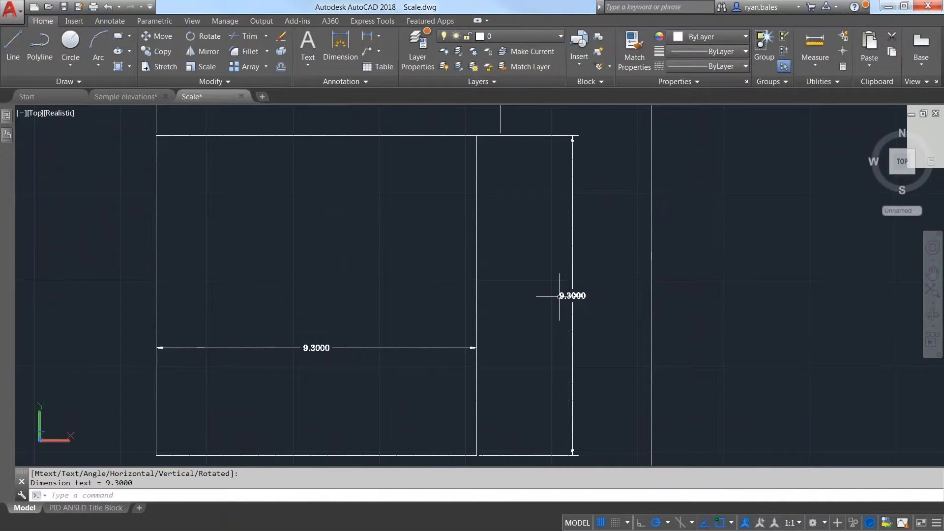
scroll(561, 295, "down", 2)
Delete the width and height dimensions just added to the square
left_click(597, 232)
left_click(550, 275)
left_click(472, 344)
left_click(443, 315)
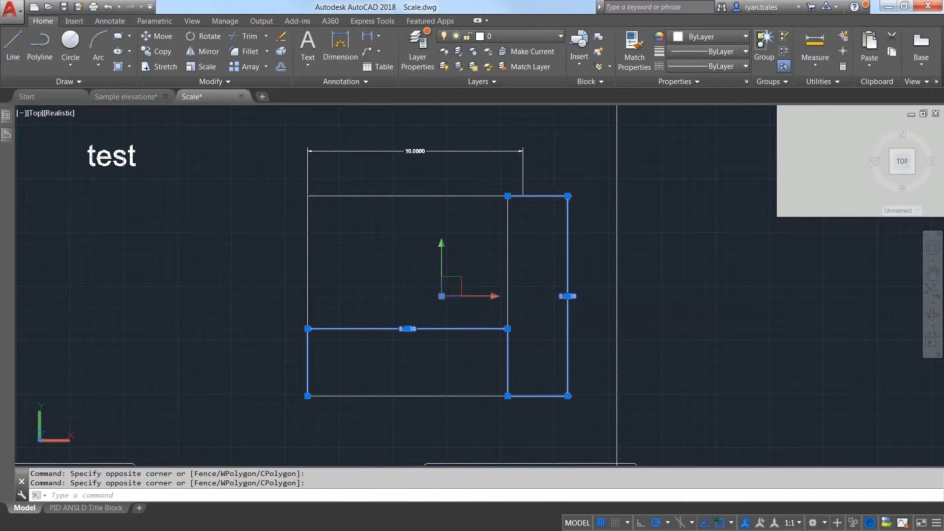
type("e")
key("Return")
Try to scale the square freehand with its upper-left corner as the base point, then abandon the command
type("sc")
key("Return")
left_click(536, 307)
left_click(477, 329)
key("Return")
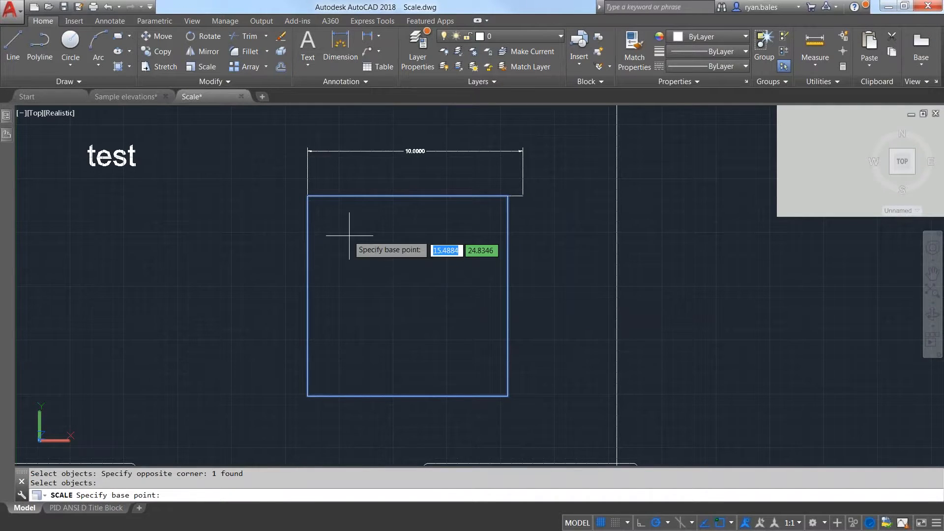
left_click(308, 196)
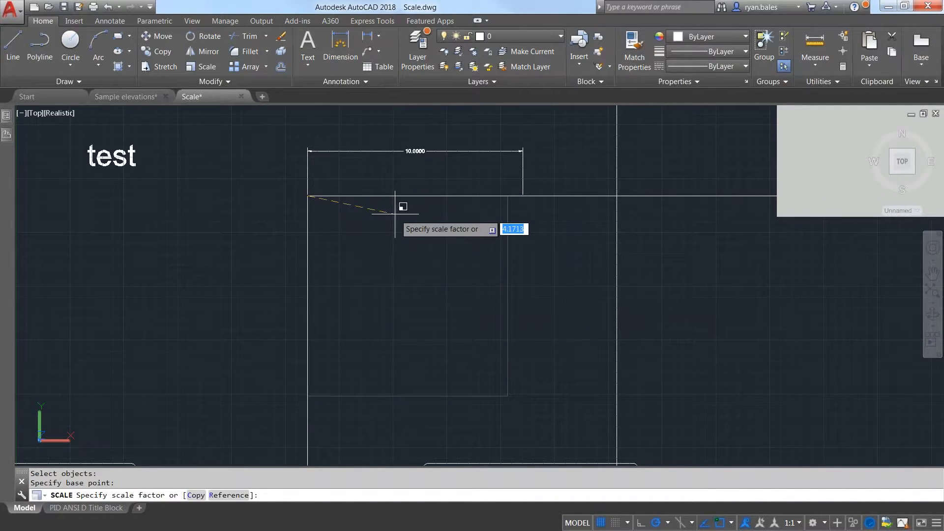
scroll(418, 202, "down", 2)
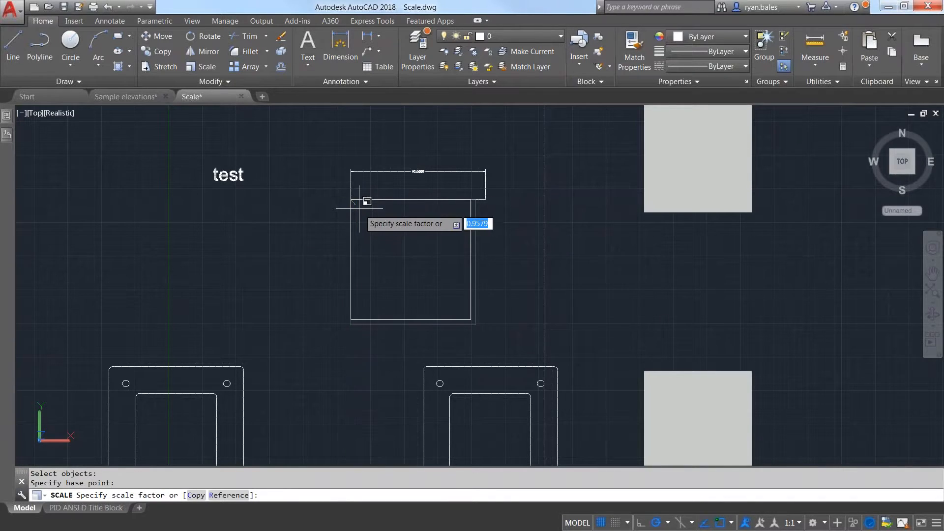
scroll(365, 200, "up", 2)
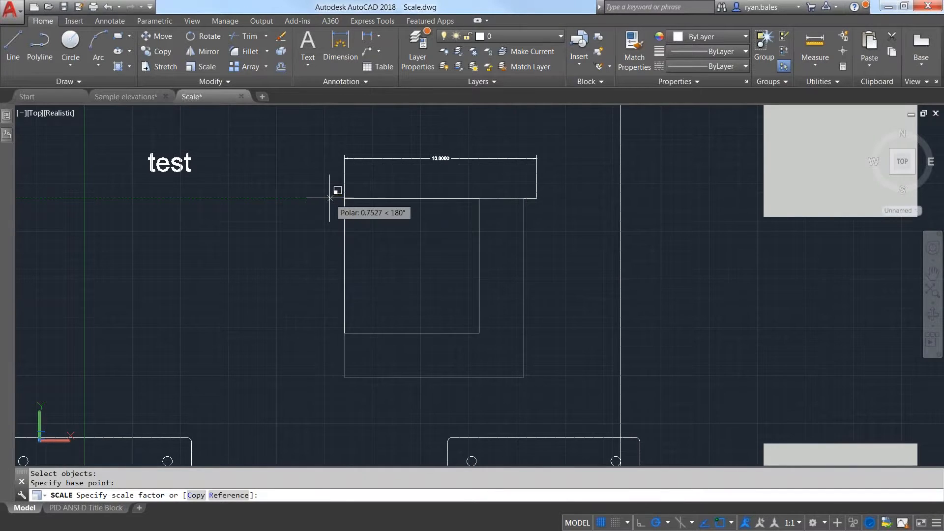
scroll(344, 202, "up", 2)
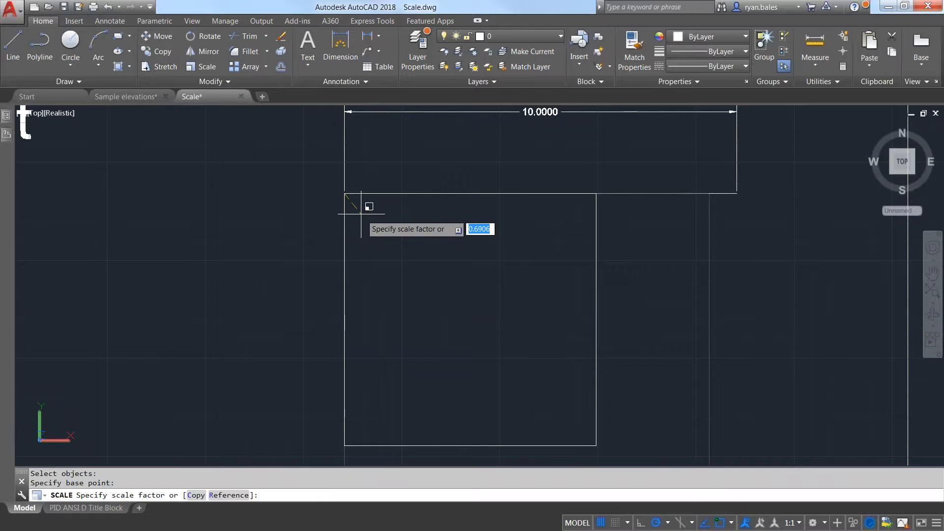
key("Escape")
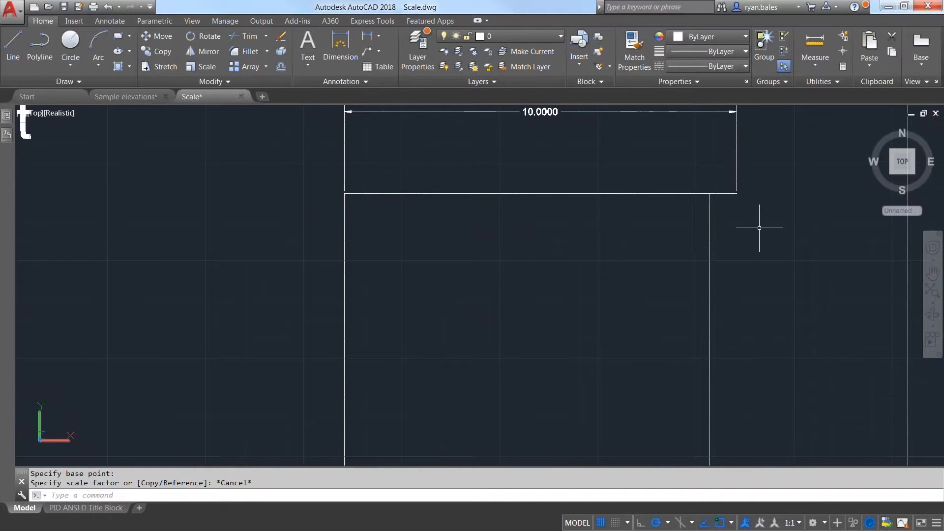
Try to stretch the square's right edge outward by about 0.7 units, then cancel
left_click(674, 254)
left_click(674, 255)
left_click(737, 364)
left_click(660, 355)
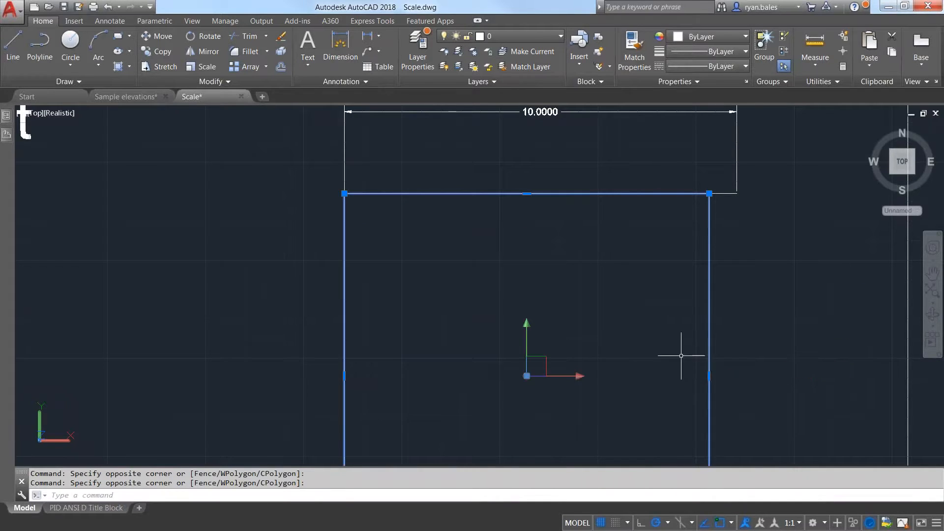
left_click(709, 376)
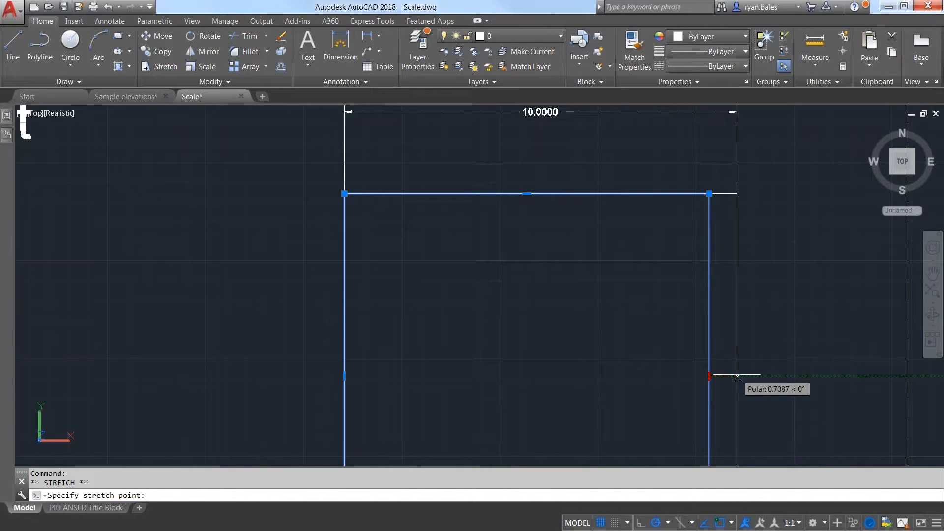
key("Escape")
Try to stretch the square's bottom edge downward by about 0.6 units, then cancel and clear the selection
scroll(651, 320, "down", 2)
middle_click_drag(634, 367, 560, 286)
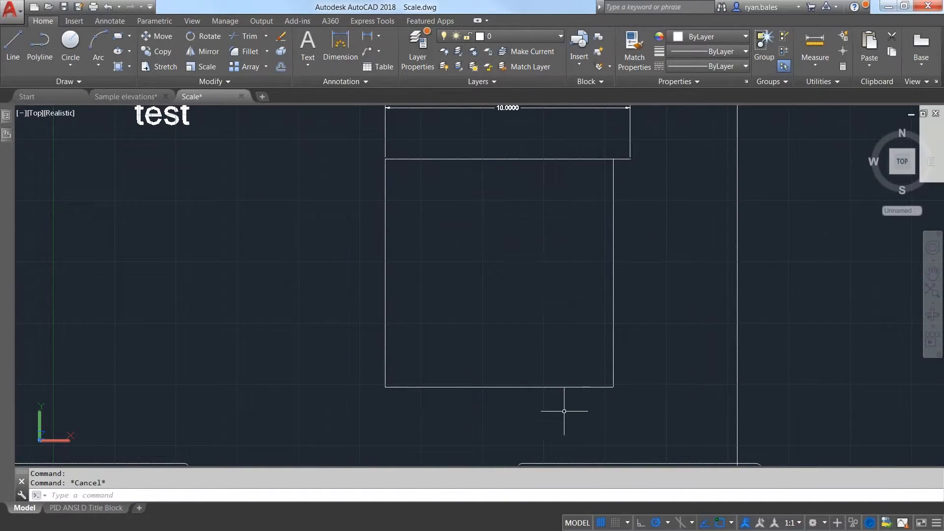
left_click(558, 406)
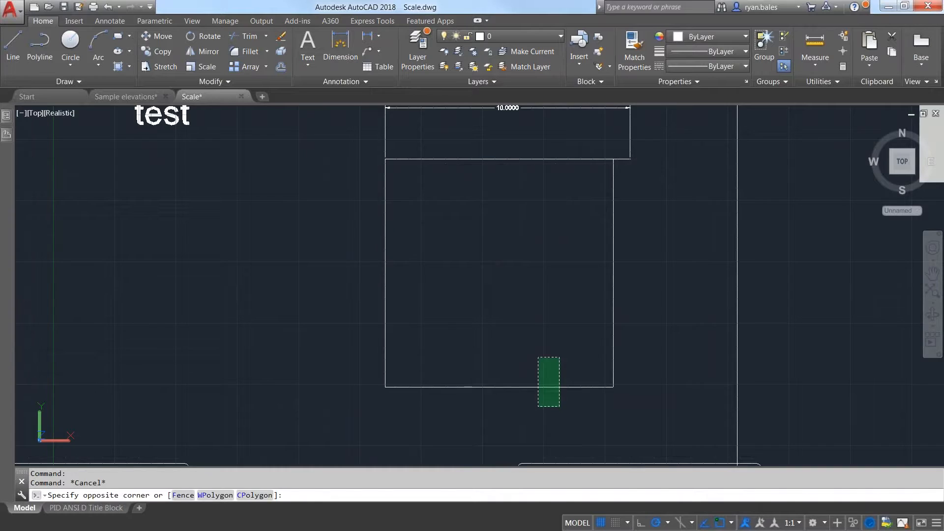
left_click(499, 387)
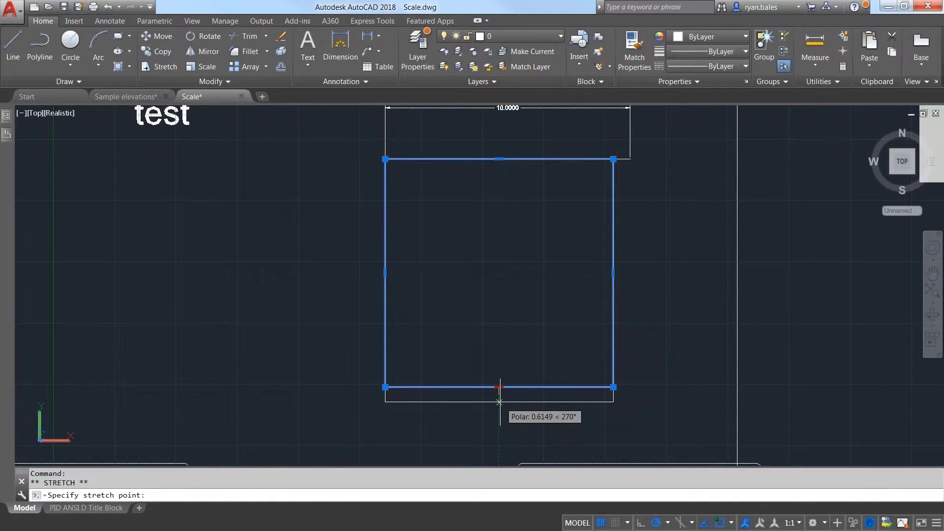
key("Escape")
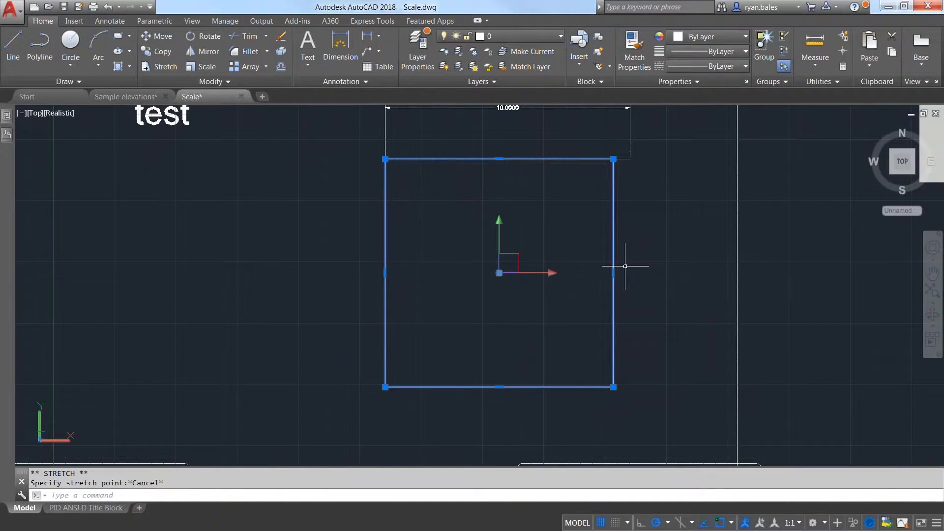
key("Escape")
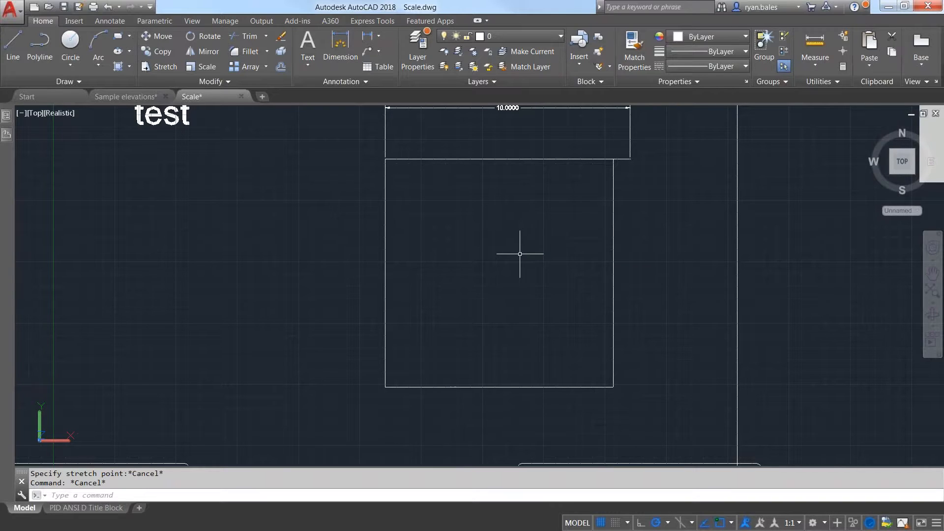
Start scaling the larger lower-right hole circle on the right-hand plate, using its center as the base point
scroll(518, 254, "down", 3)
middle_click_drag(533, 244, 495, 200)
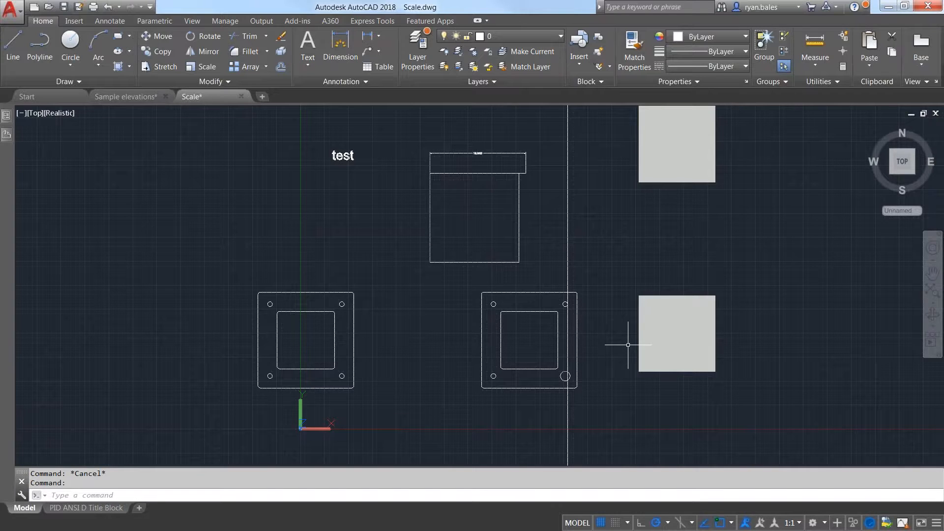
scroll(601, 366, "up", 5)
middle_click_drag(496, 441, 524, 370)
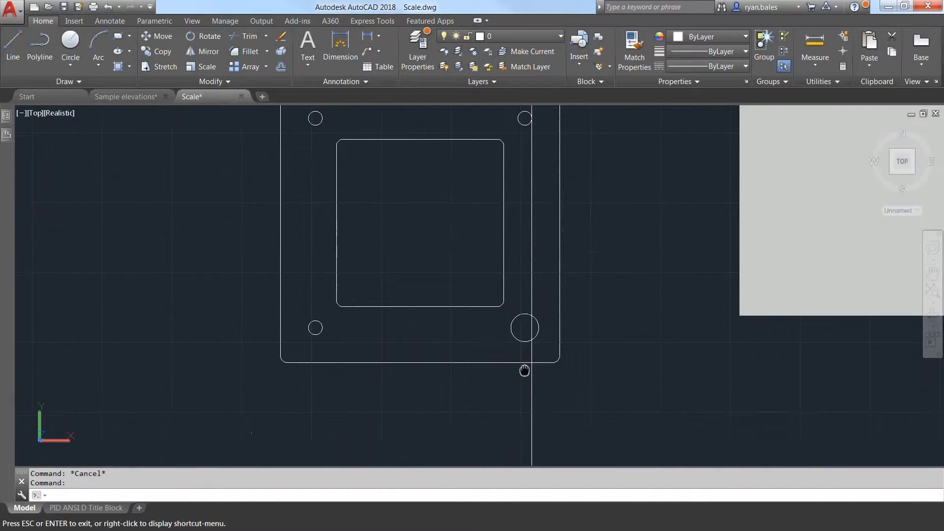
scroll(522, 299, "up", 3)
left_click(523, 295)
left_click(506, 370)
scroll(575, 367, "up", 2)
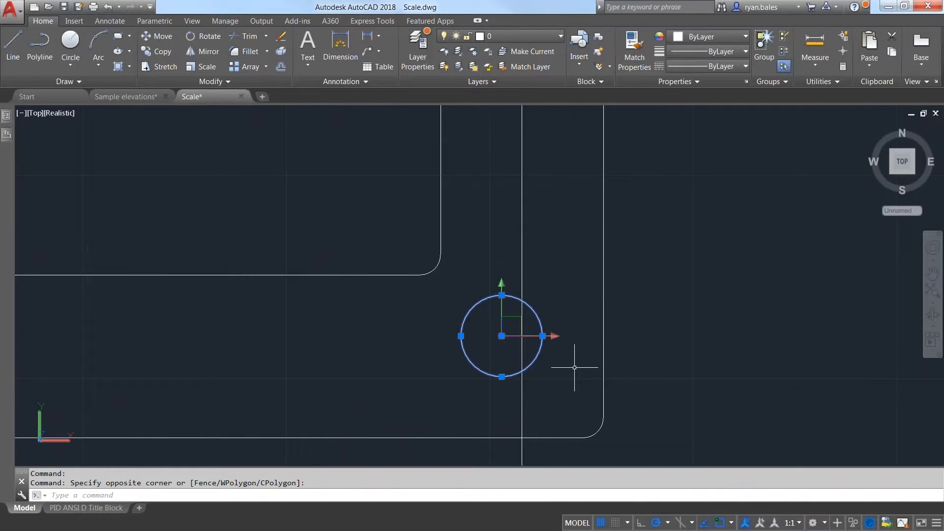
type("SC")
key("Return")
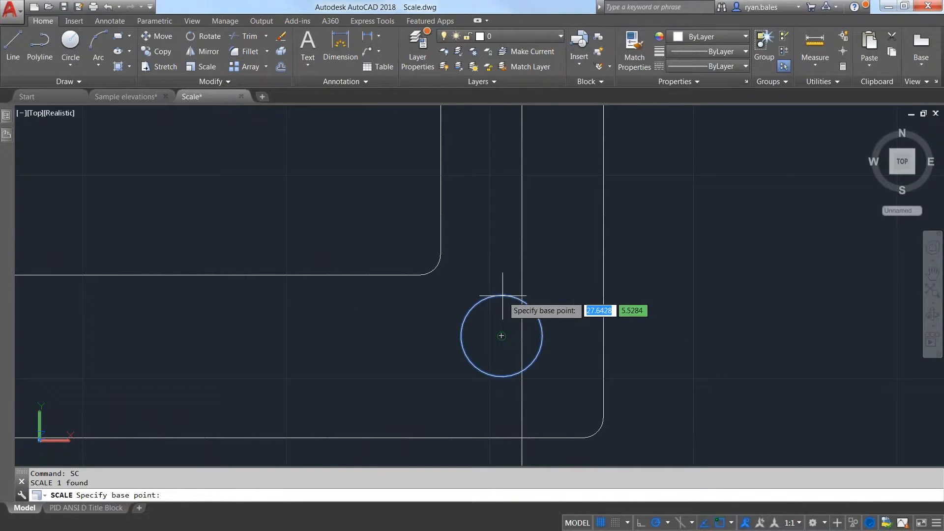
left_click(502, 336)
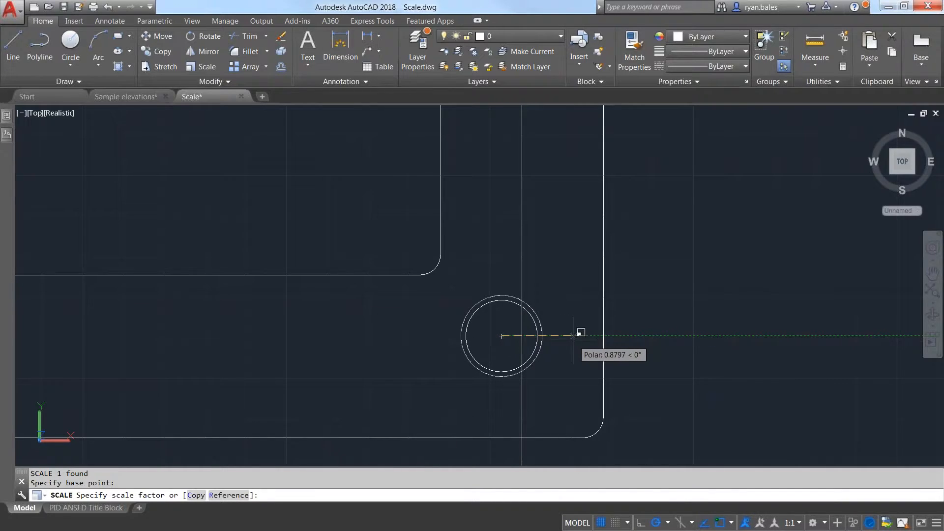
Scale the circle by reference, using its radius as the reference length and the vertical line to its right as the new extent
type("r")
key("Return")
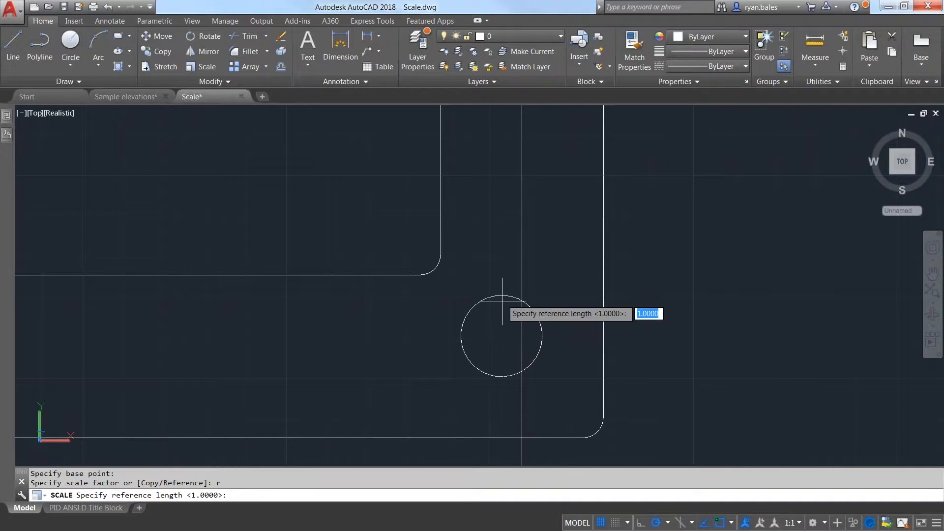
left_click(501, 336)
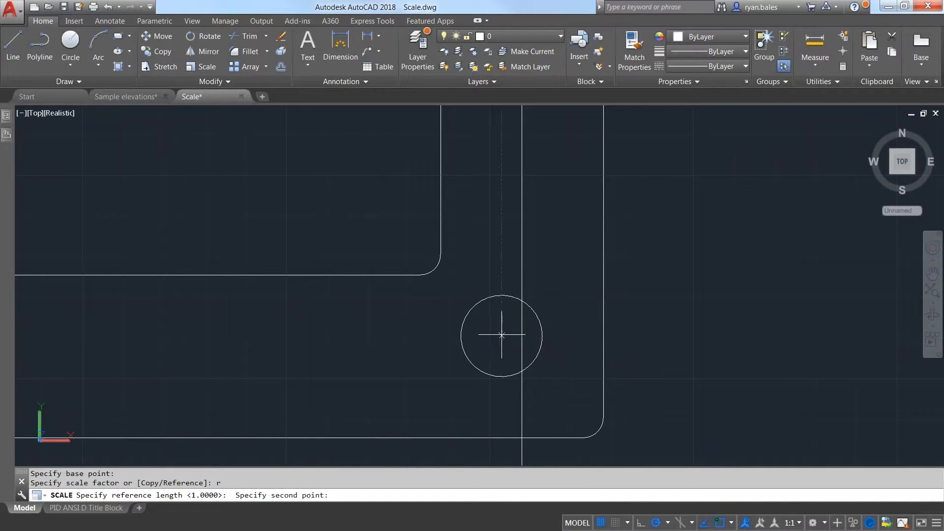
left_click(542, 336)
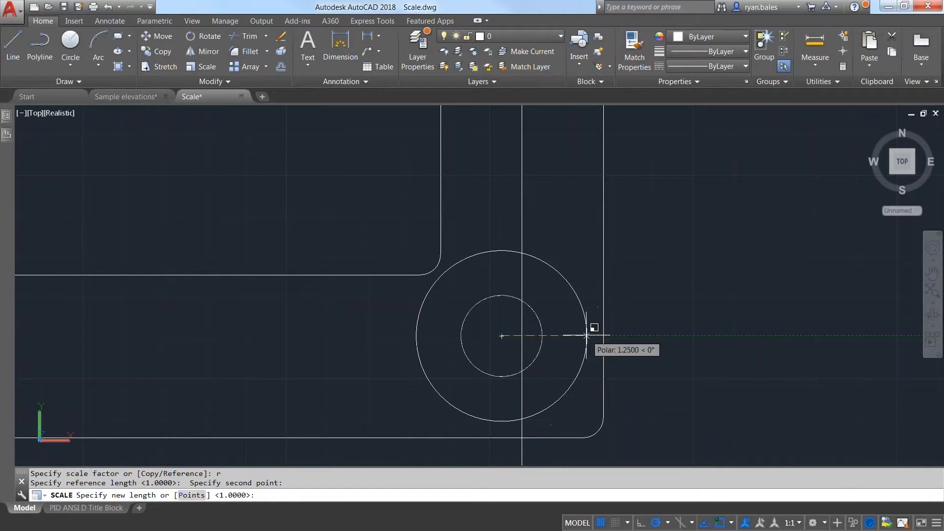
scroll(550, 335, "down", 4)
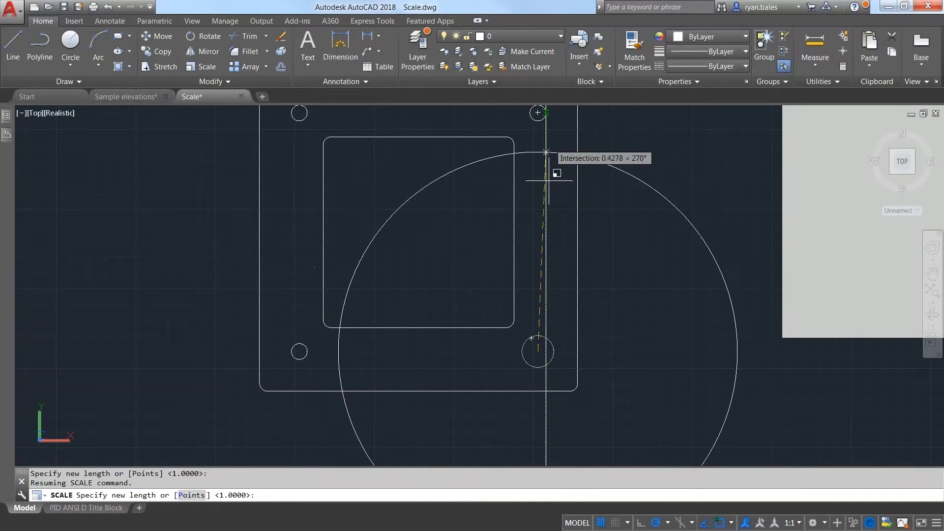
scroll(545, 348, "up", 3)
scroll(533, 339, "up", 4)
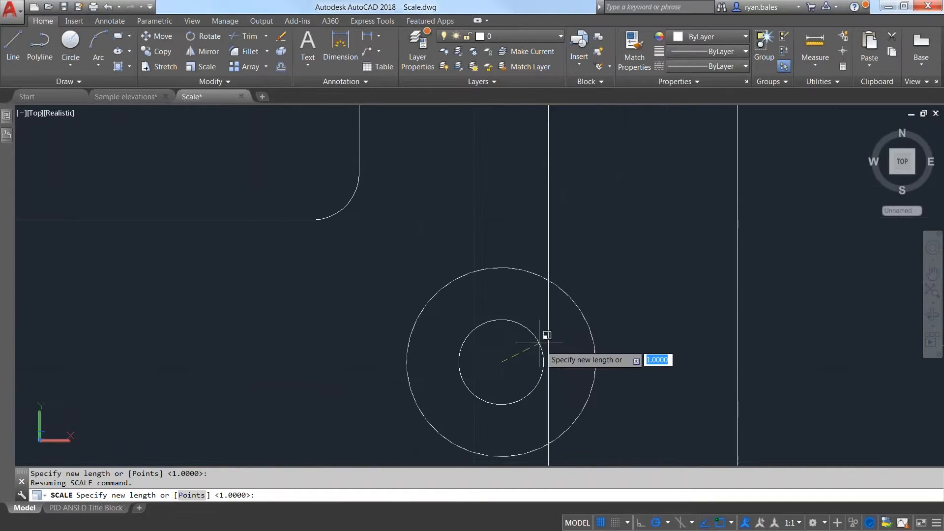
left_click(548, 362)
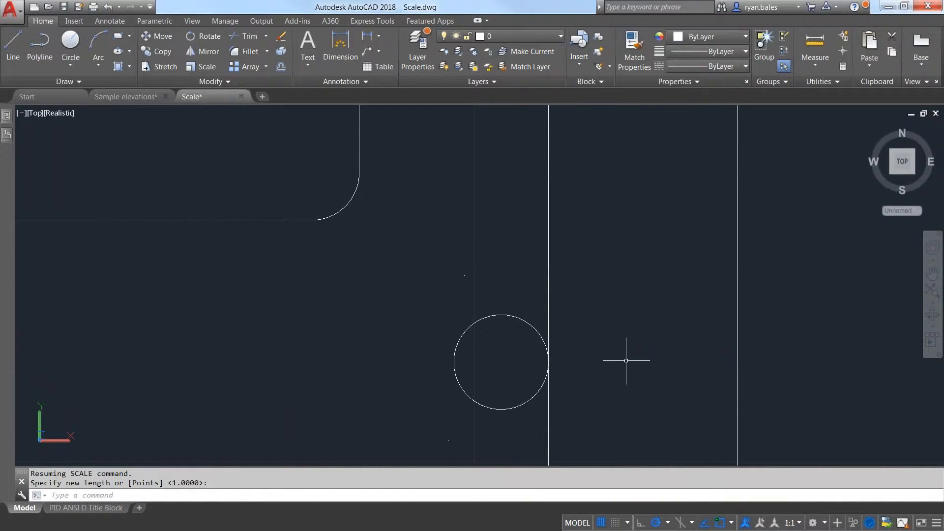
Start scaling the square below the 10-unit dimension, with its upper-left corner as the base point
scroll(624, 359, "down", 4)
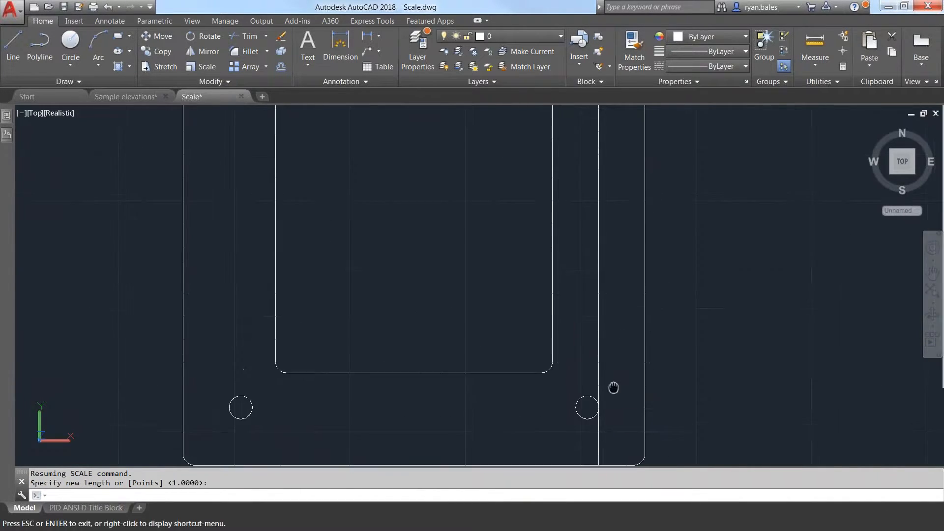
scroll(609, 392, "down", 2)
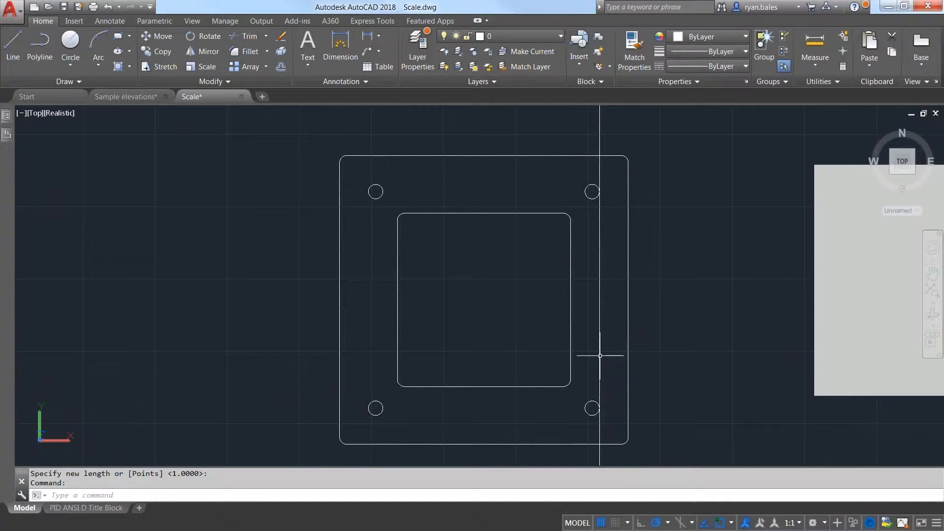
middle_click_drag(606, 361, 561, 364)
scroll(502, 335, "down", 4)
key("Escape")
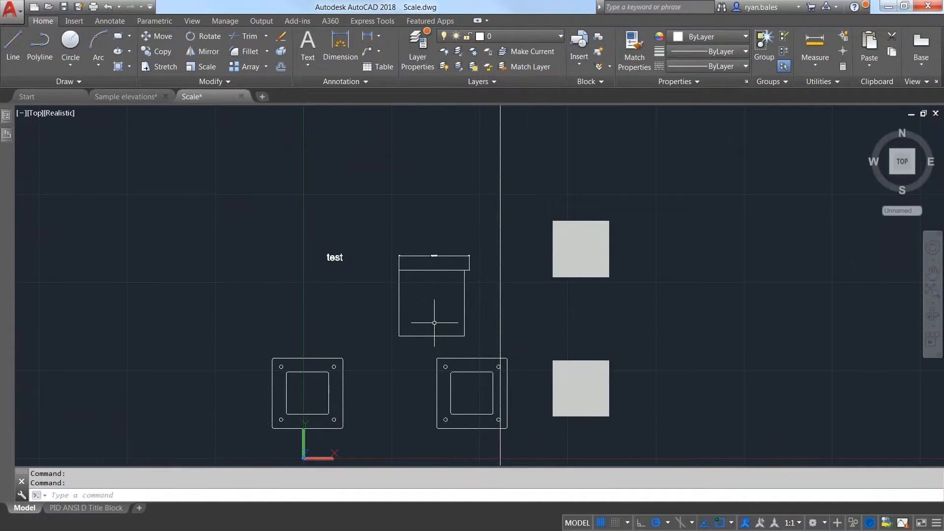
scroll(432, 311, "up", 2)
left_click(514, 369)
left_click(460, 317)
type("sc")
key("Return")
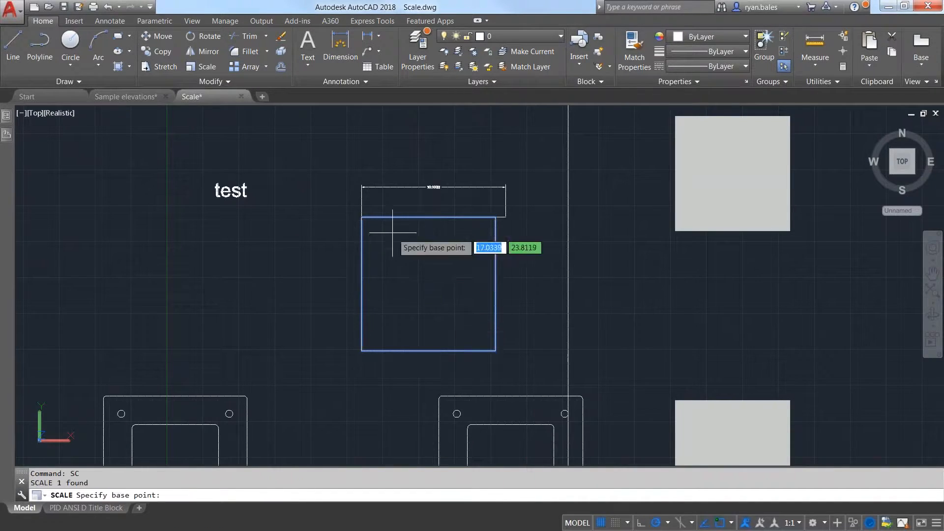
left_click(362, 217)
Scale the square by reference, using its top edge as the reference length and the 10-unit dimension's right endpoint as the new length
type("r")
key("Return")
left_click(362, 217)
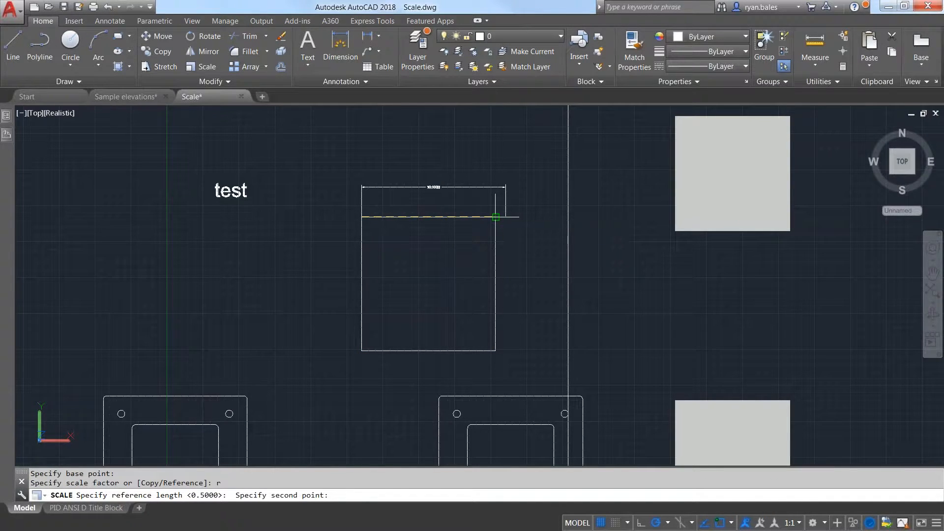
left_click(496, 217)
type("end")
key("Return")
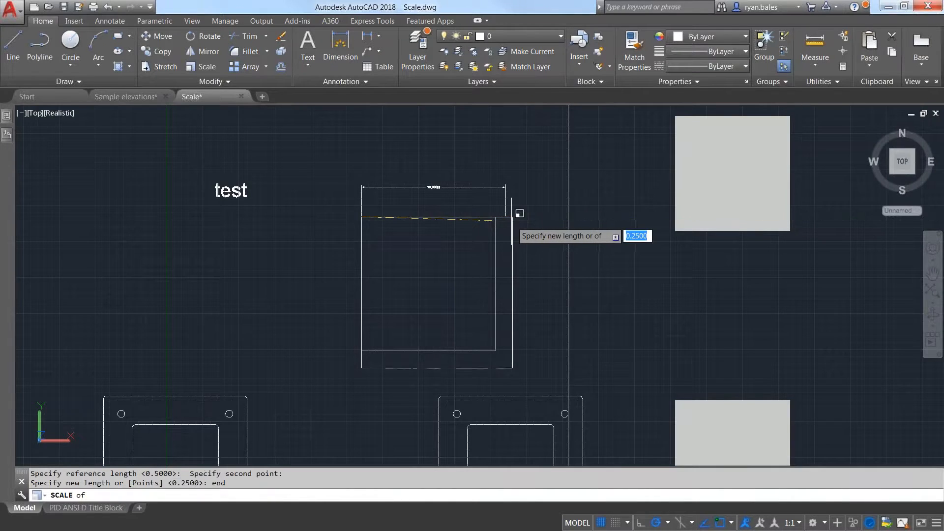
left_click(509, 221)
Check the resized square's area and length in its properties, then clear the selection
left_click(522, 248)
left_click(486, 271)
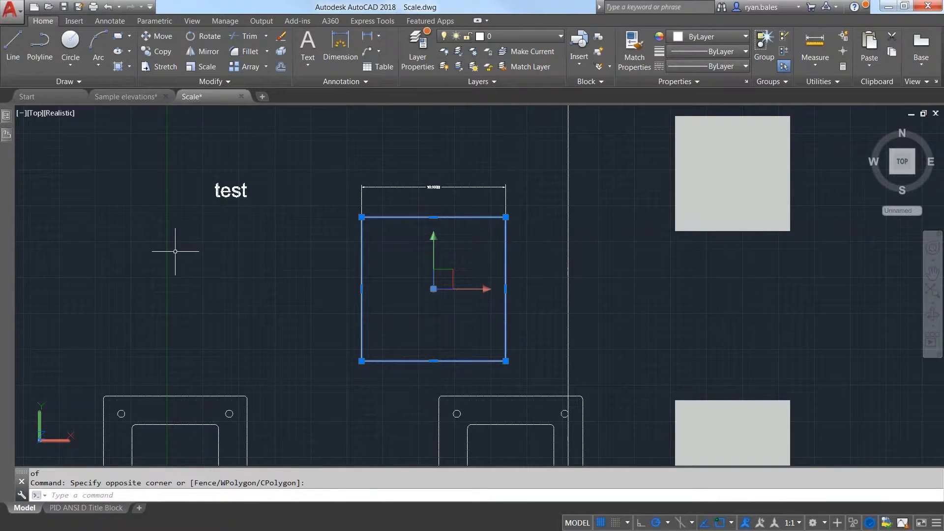
key("ctrl+1")
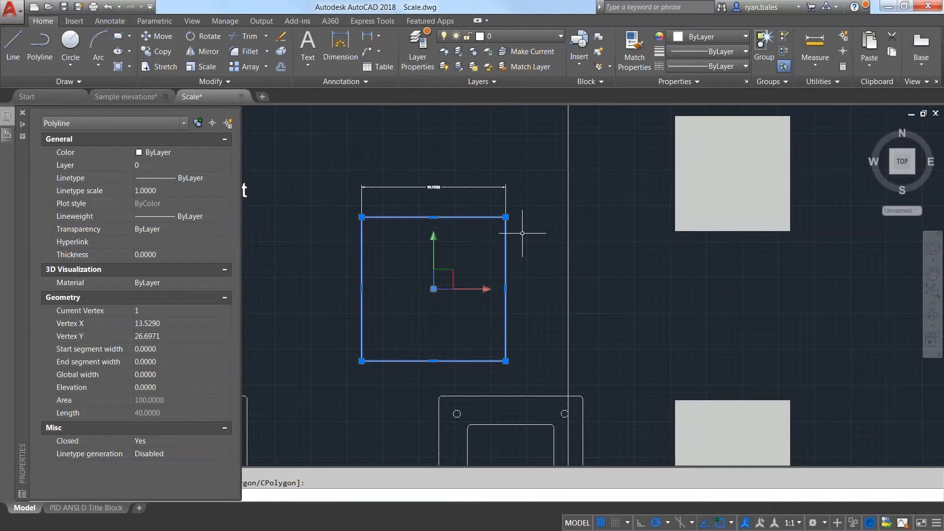
key("ctrl+1")
scroll(511, 231, "up", 2)
key("Escape")
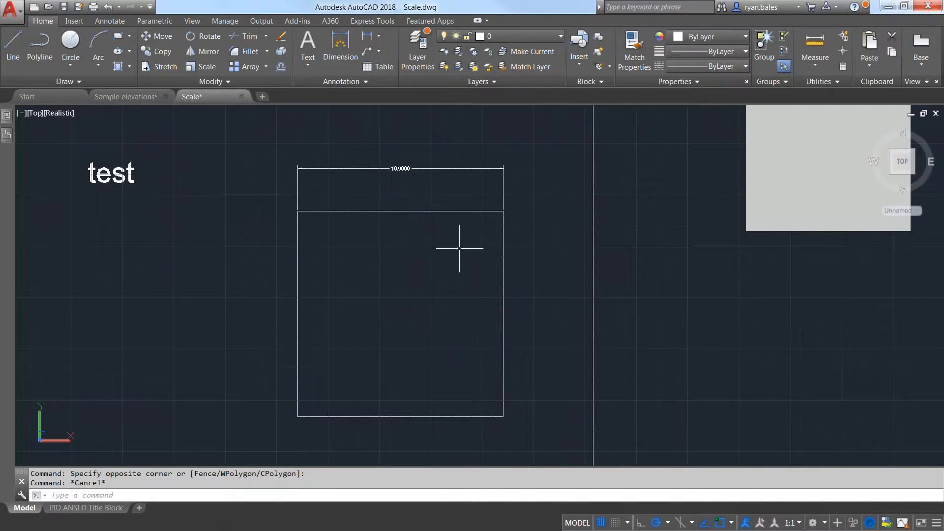
type("SC")
key("Return")
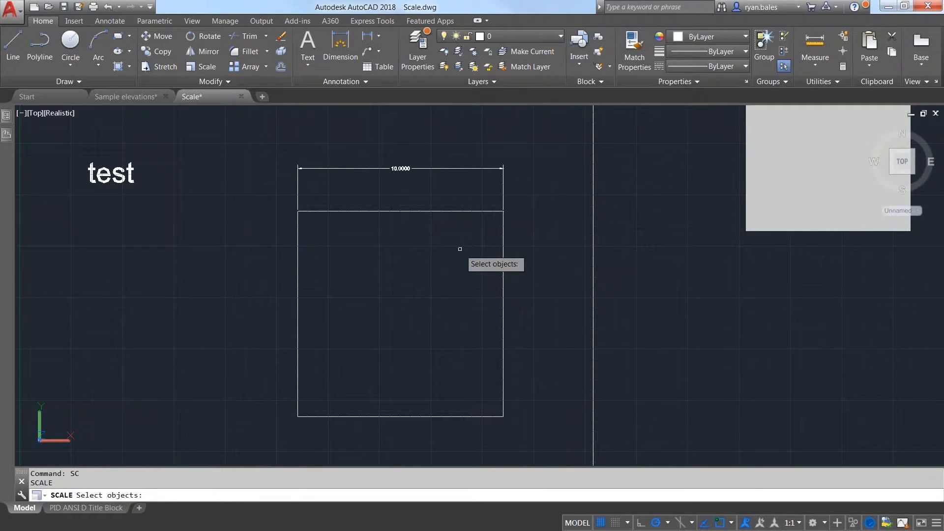
key("Escape")
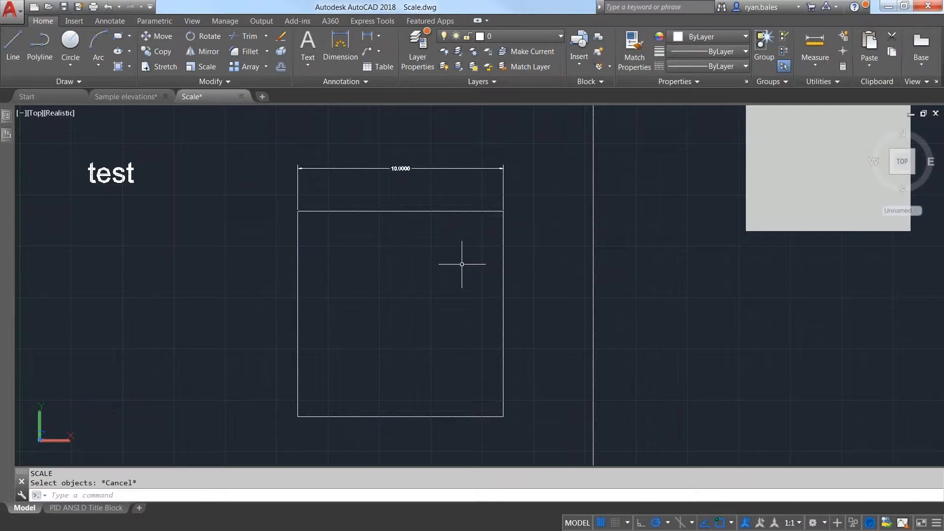
Orbit the drawing from the top view to an angled 3D view that shows both solid cubes
type("p")
key("Return")
left_click_drag(436, 322, 491, 303)
key("Escape")
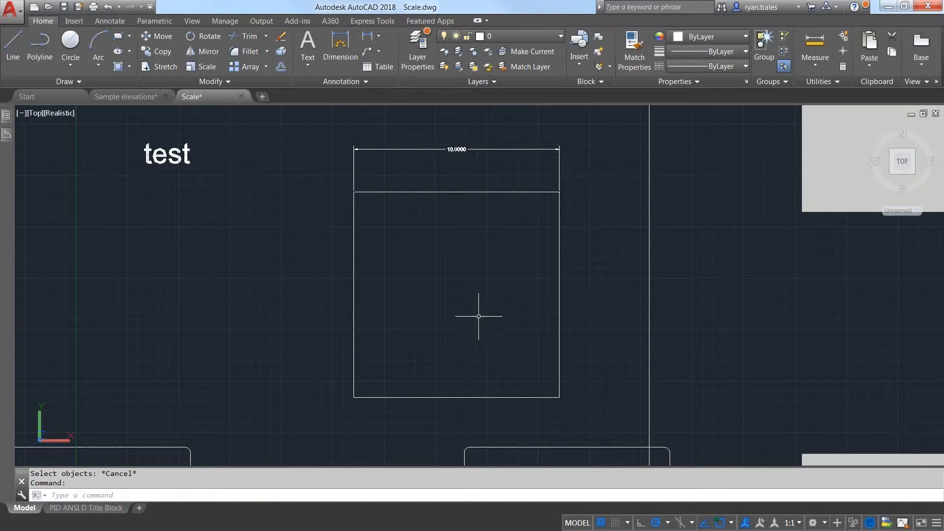
scroll(479, 316, "down", 2)
middle_click_drag(521, 386, 473, 245)
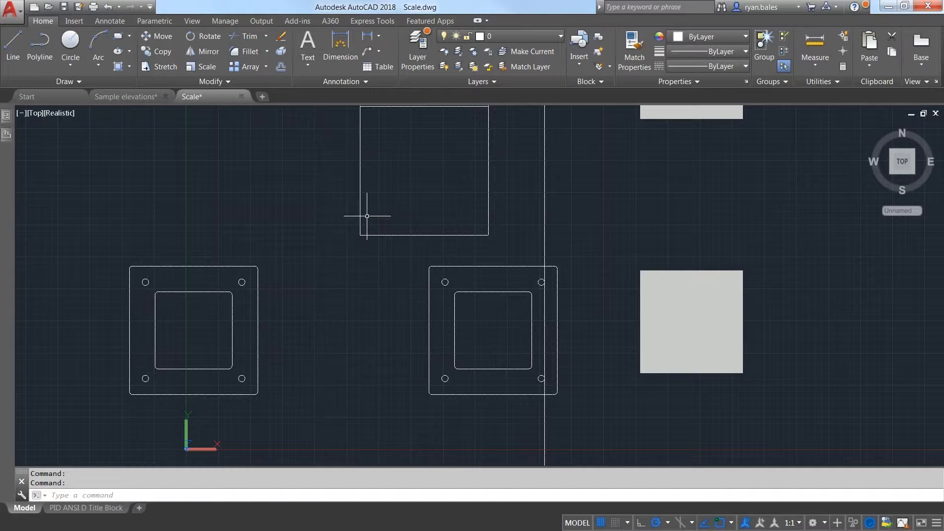
middle_click_drag(679, 231, 607, 338)
scroll(607, 337, "down", 2)
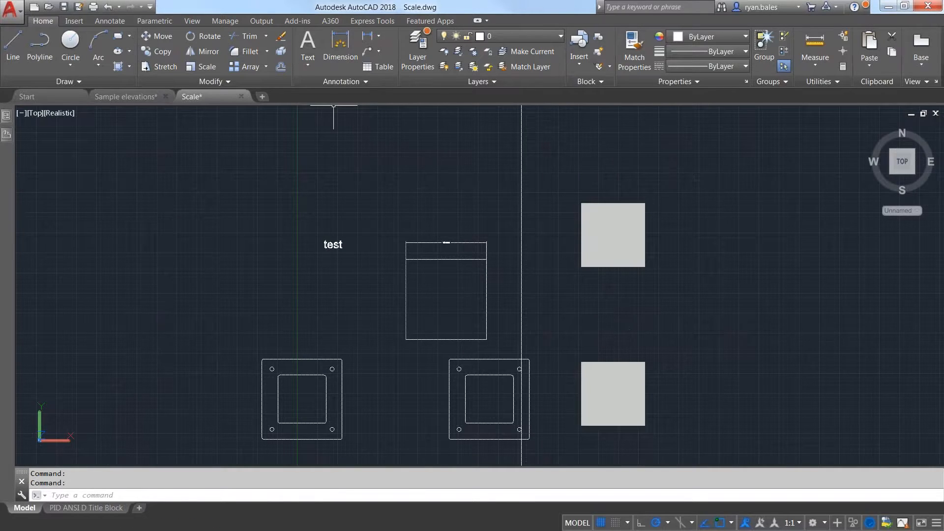
middle_click_drag(704, 361, 661, 300)
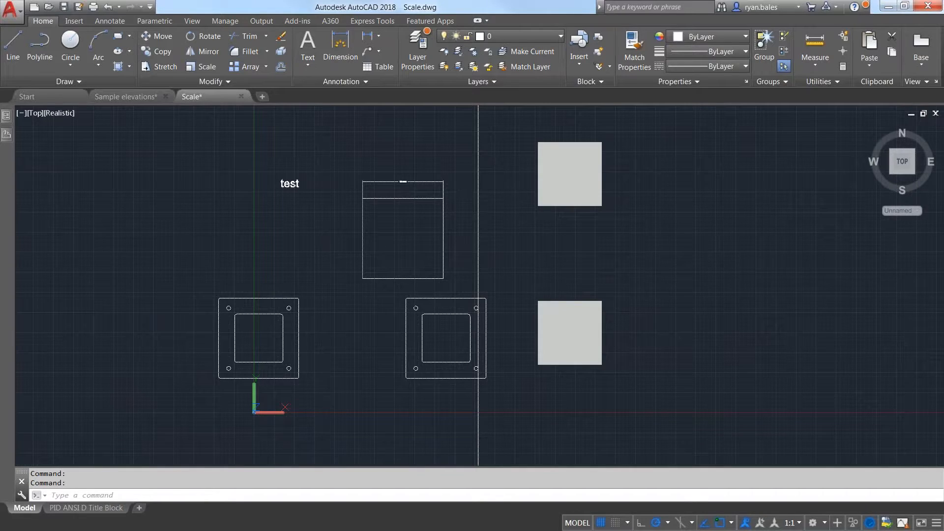
middle_click_drag(426, 297, 497, 107, "shift")
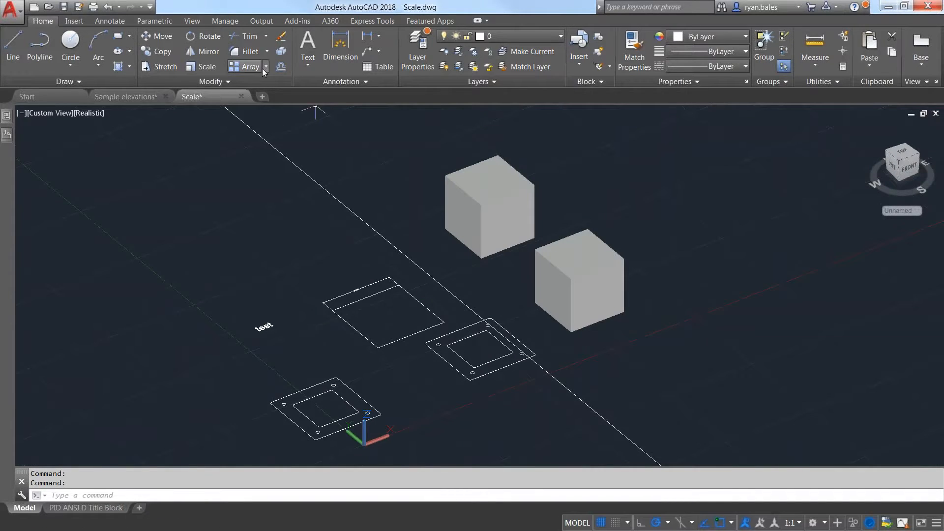
Try to offset the front cube by 0.2 units, then cancel the command
left_click(279, 68)
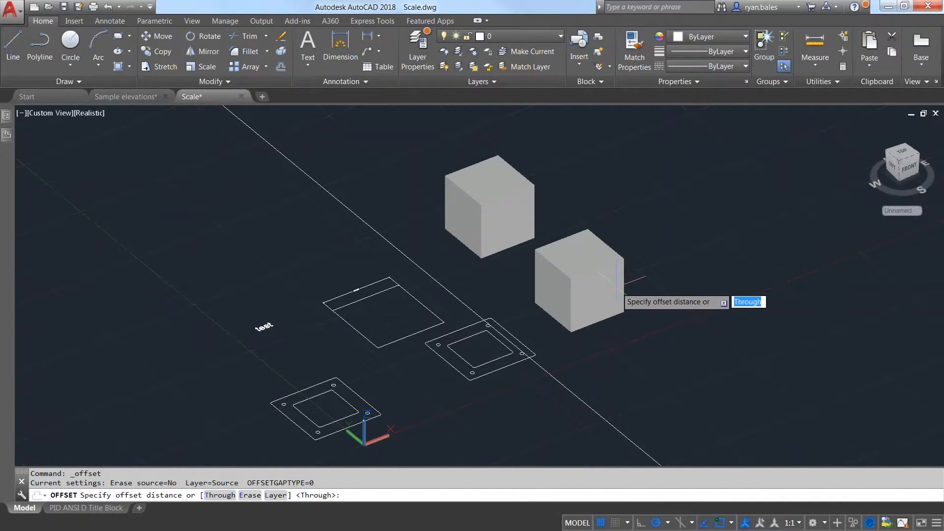
type(".2")
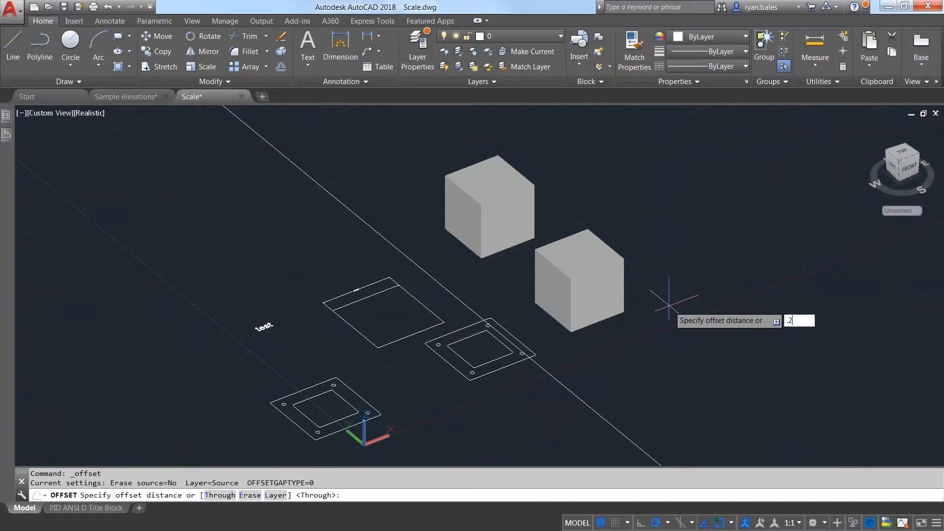
key("Return")
left_click(614, 291)
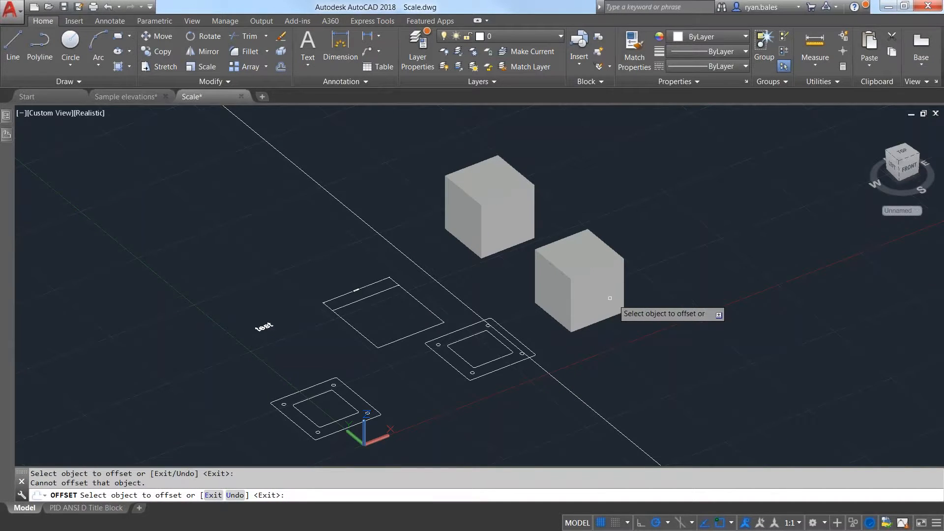
scroll(602, 319, "up", 2)
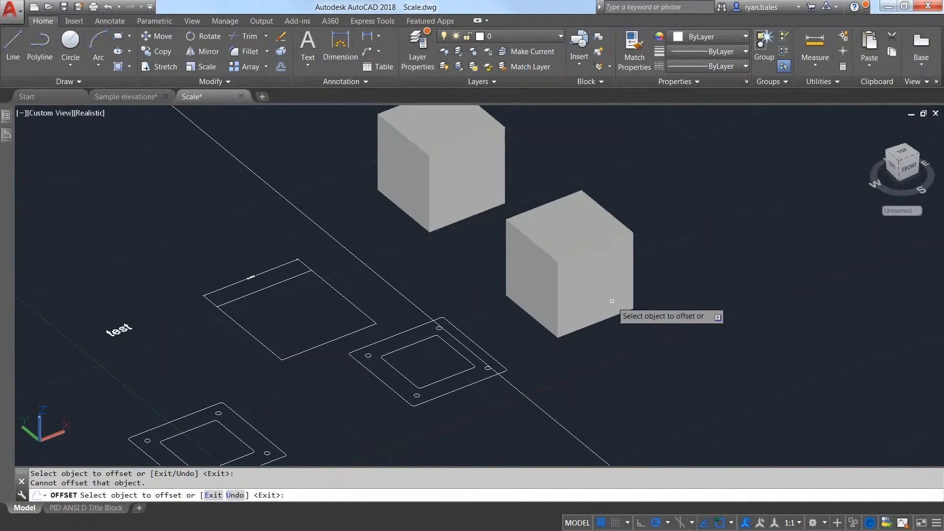
key("Escape")
Start scaling the front cube, using the midpoint between two diagonally opposite corners (m2p) as the base point
type("sc")
key("Return")
left_click(614, 290)
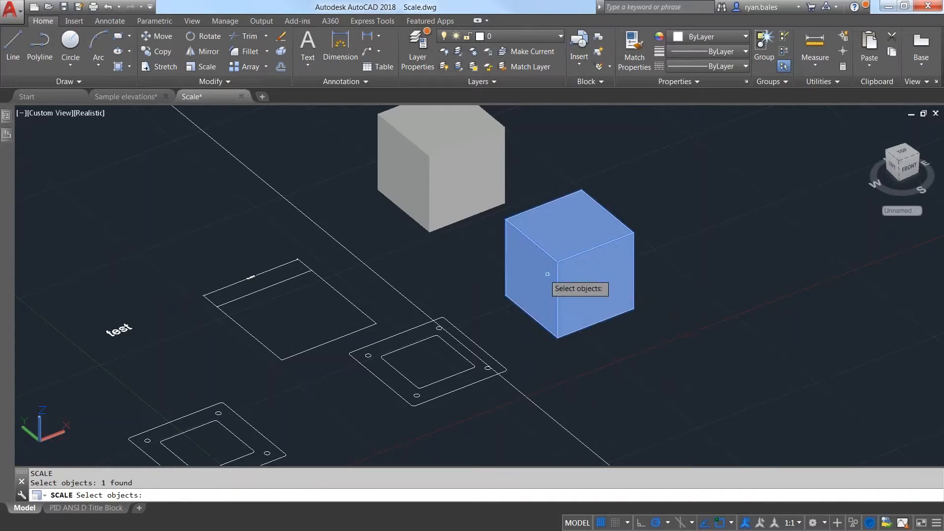
key("Return")
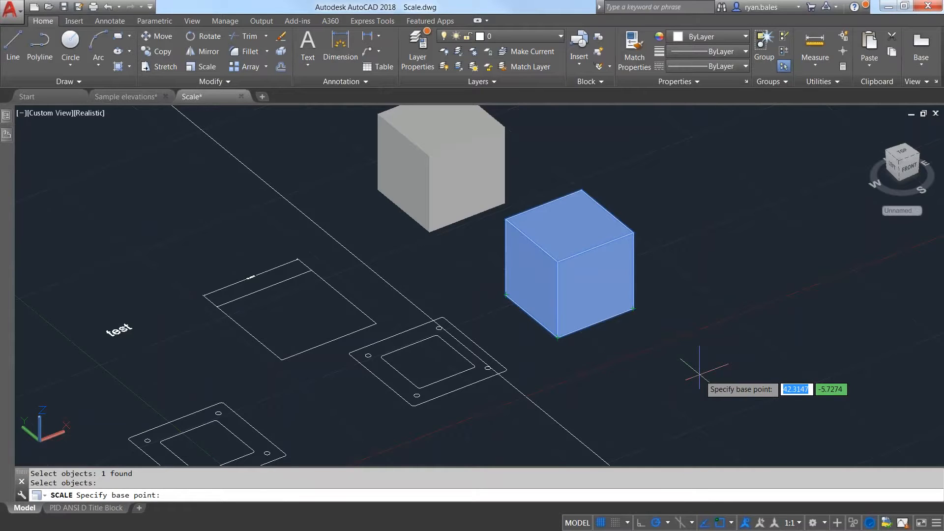
type("m2")
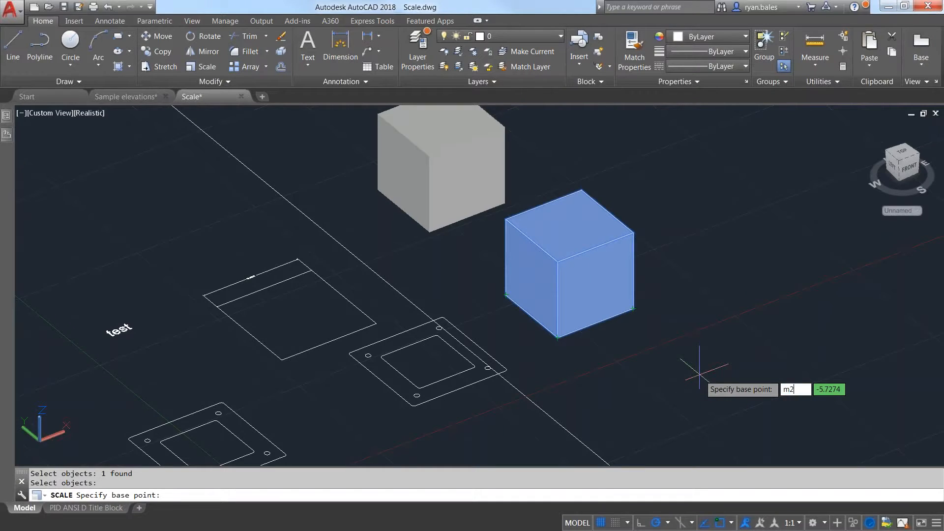
type("p")
key("Return")
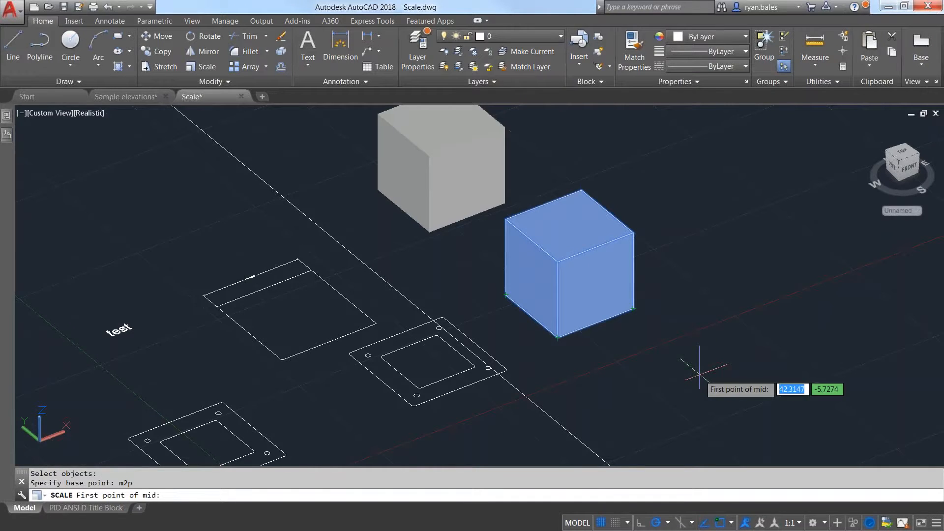
scroll(649, 303, "up", 2)
left_click(442, 205)
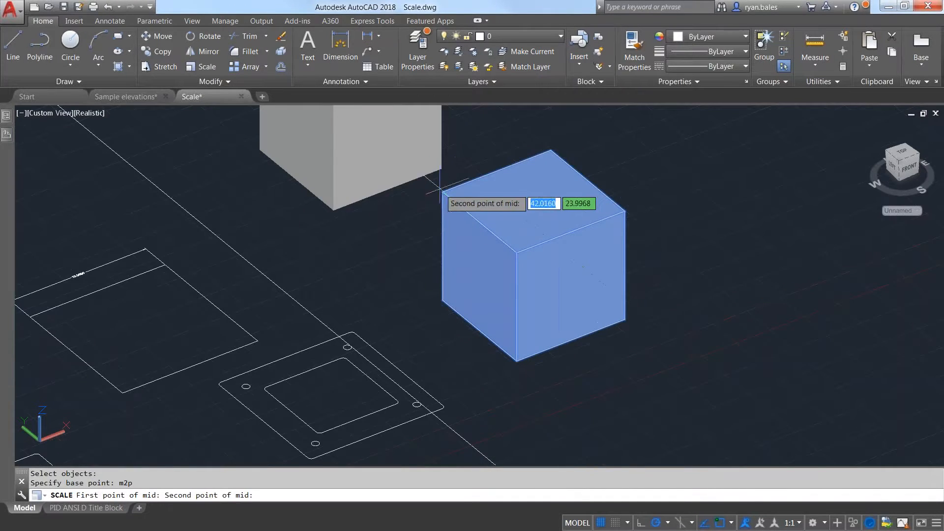
left_click(625, 319)
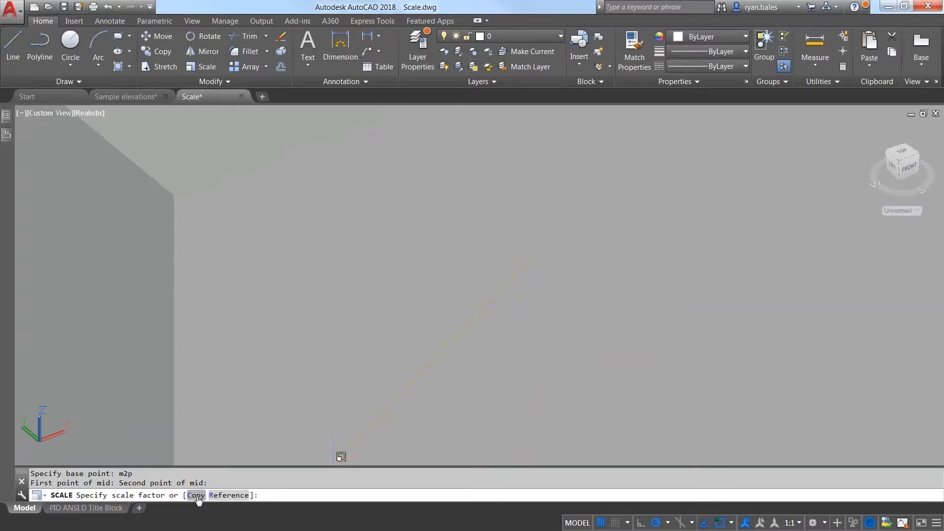
Create a scaled copy of the front cube with a scale factor of 1.2, keeping the original
left_click(196, 496)
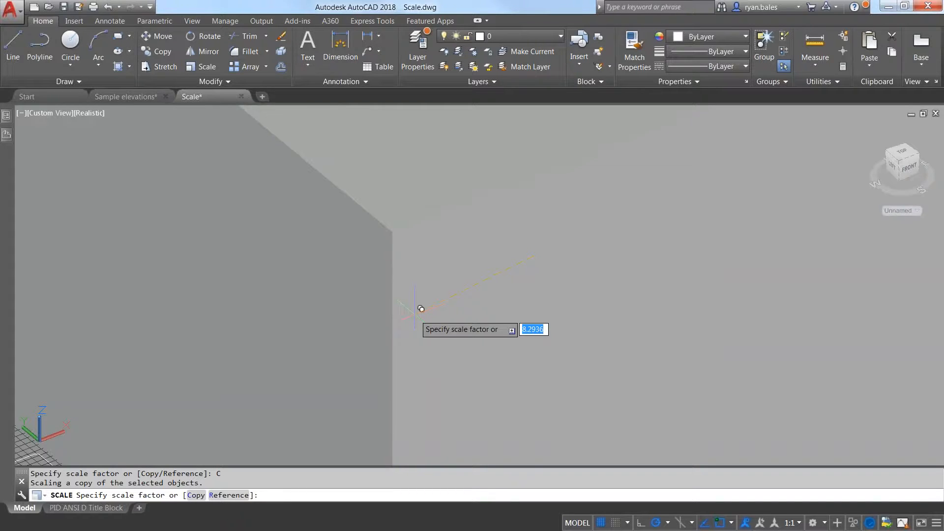
type("1")
type("1.2")
key("Return")
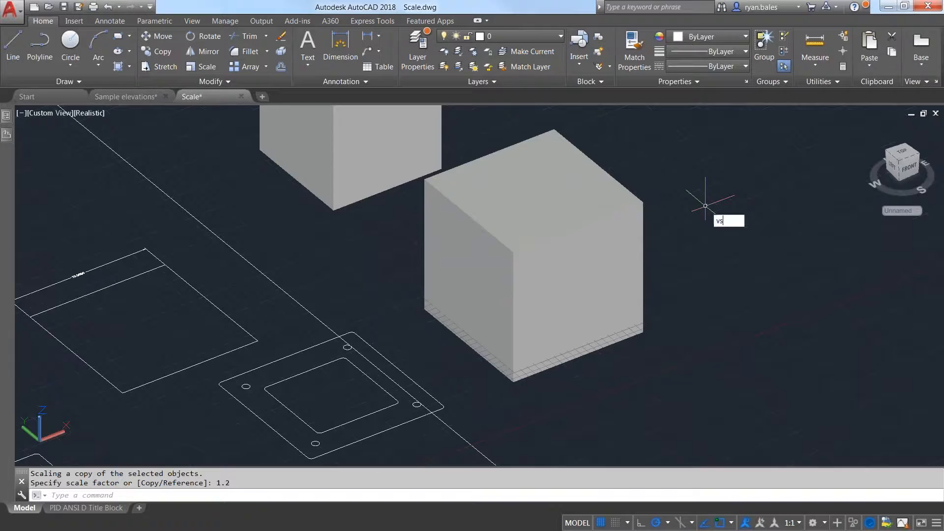
Switch the visual style to 2D Wireframe
type("VS")
key("Return")
type("2")
key("Return")
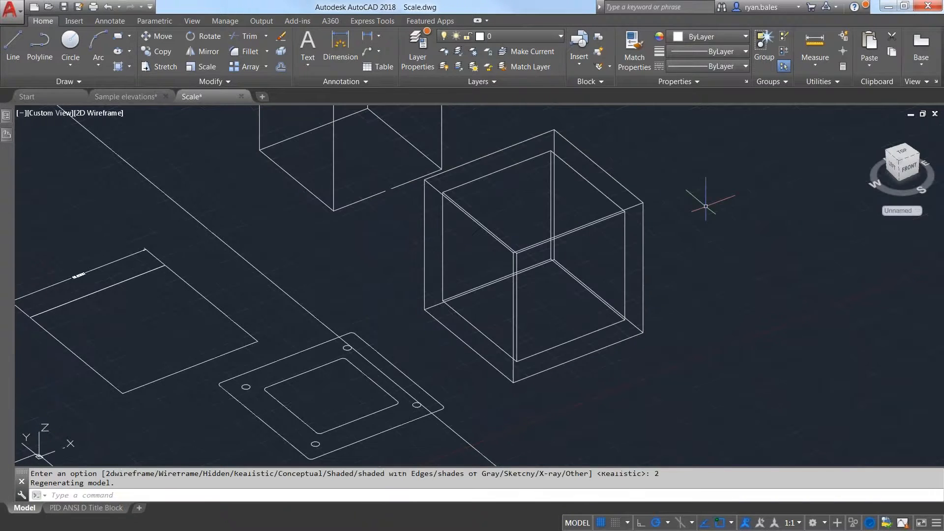
Examine the two nested cubes by selecting the inner cube and the outer cube in turn, clearing each selection
scroll(647, 268, "up", 5)
middle_click_drag(595, 295, 598, 272, "shift")
left_click(597, 224)
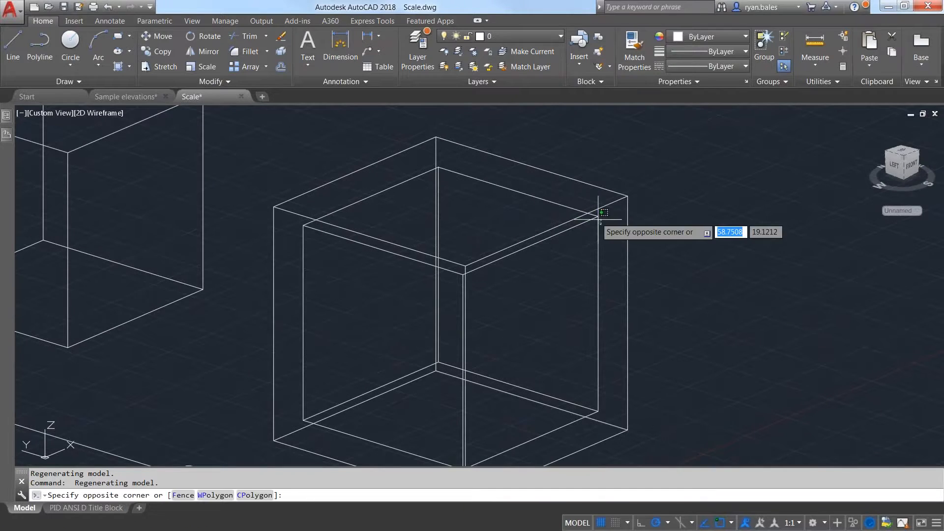
left_click(603, 219)
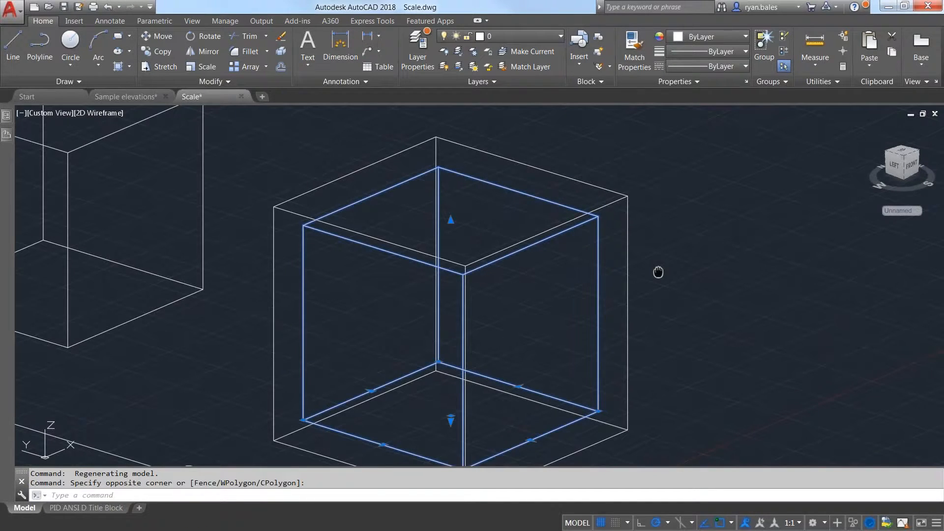
middle_click_drag(658, 271, 611, 211)
scroll(597, 204, "down", 2)
scroll(567, 186, "up", 2)
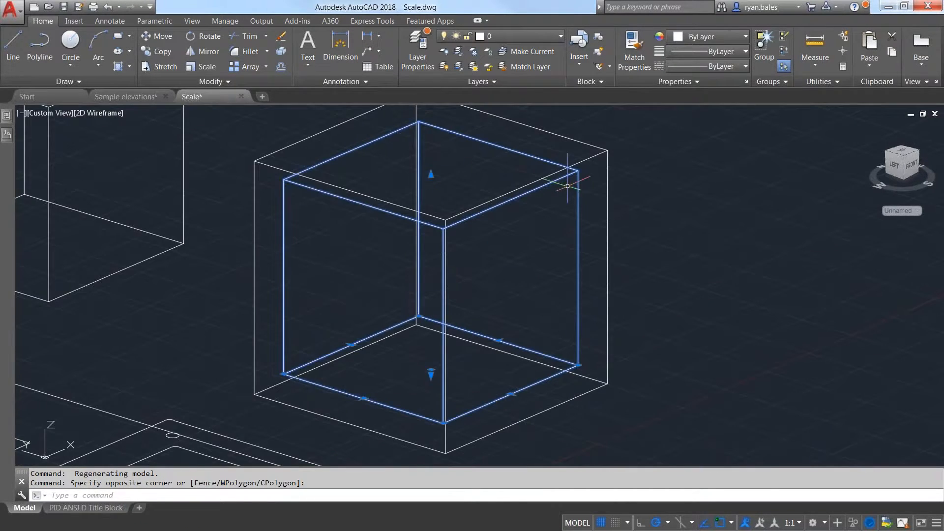
key("Escape")
left_click(599, 164)
left_click(585, 151)
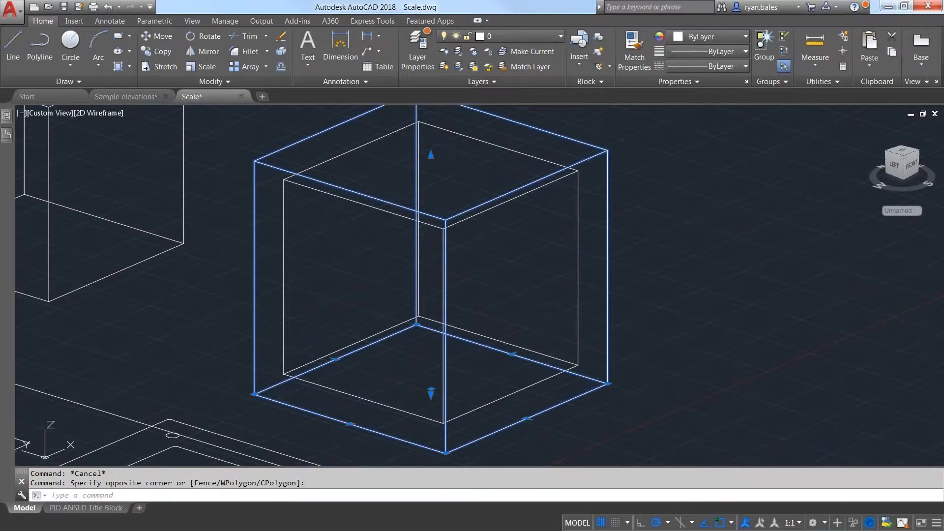
key("Escape")
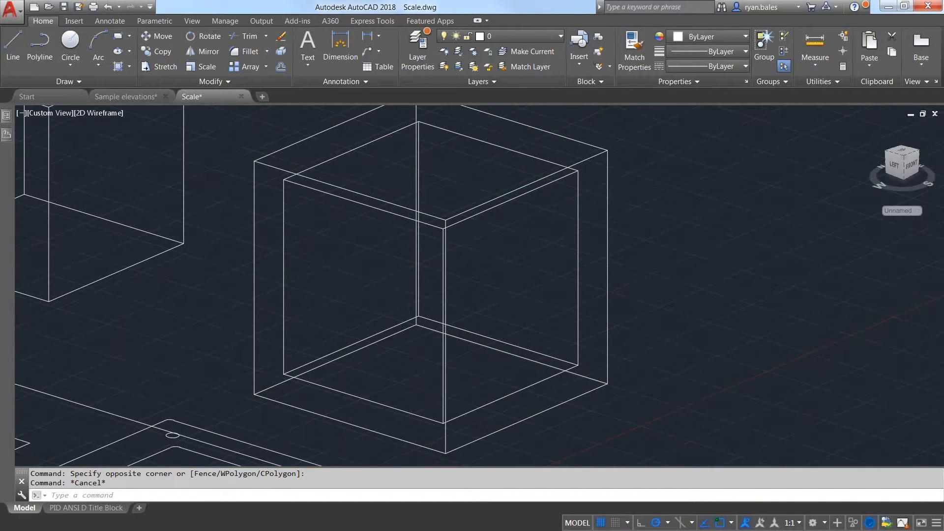
Return the drawing to the top view with north up, framing the left plate with its four holes
scroll(596, 387, "up", 2)
scroll(578, 343, "down", 5)
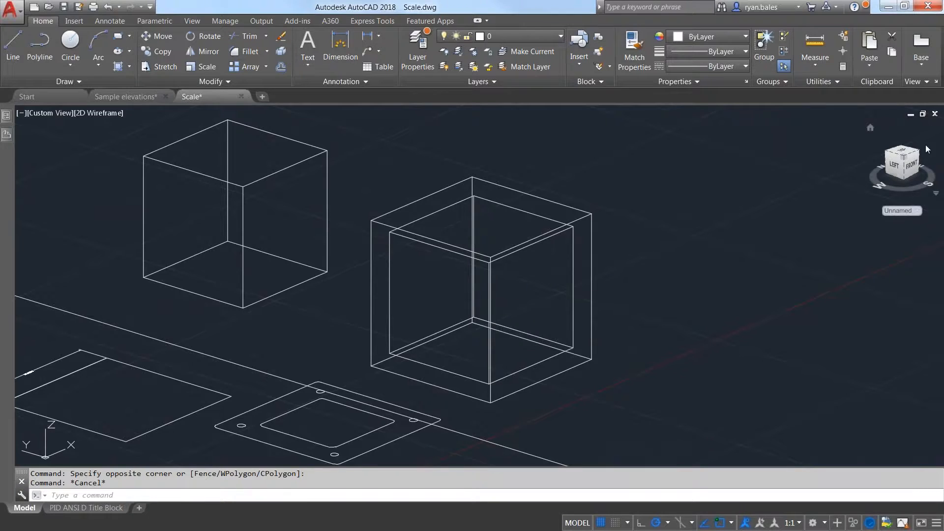
left_click(900, 153)
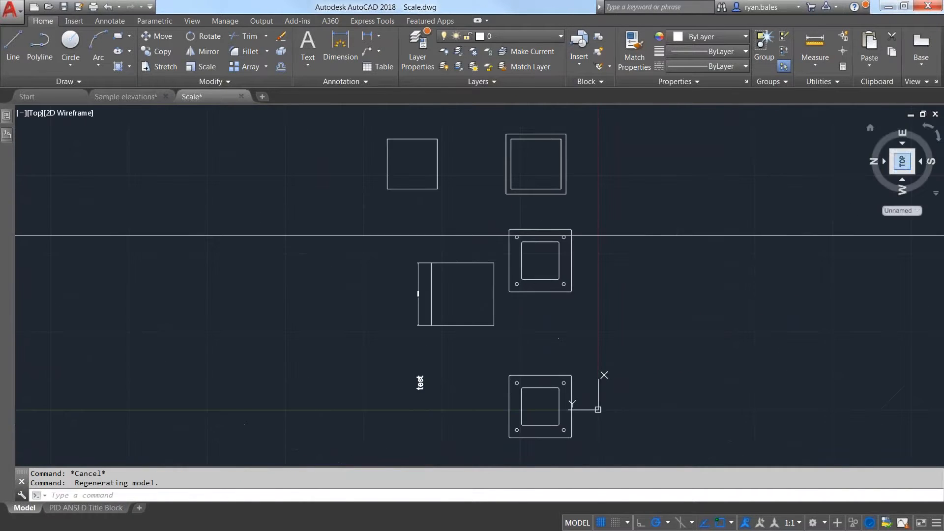
scroll(491, 366, "up", 4)
middle_click_drag(134, 325, 252, 295)
scroll(251, 295, "up", 3)
Try scaling the whole left plate by a factor of 2 from a base point just outside its lower-right corner, then undo it
left_click(252, 141)
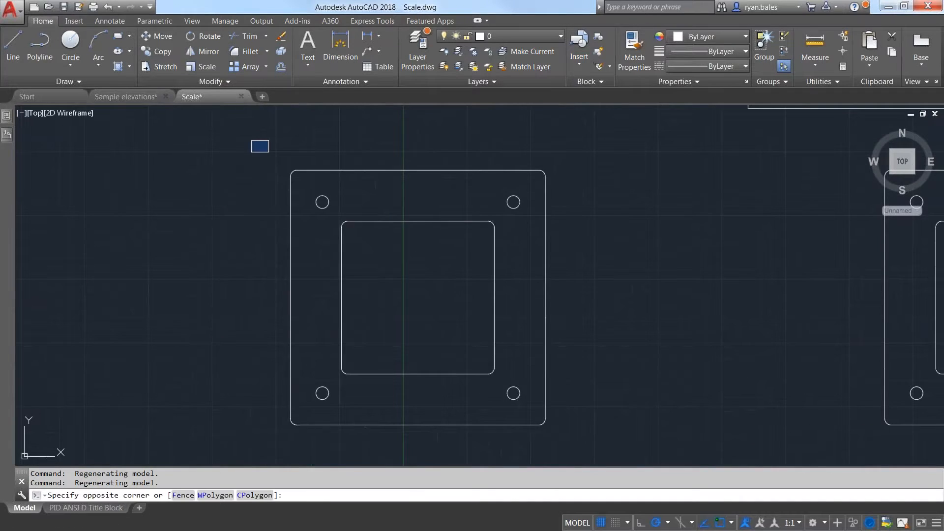
left_click(603, 445)
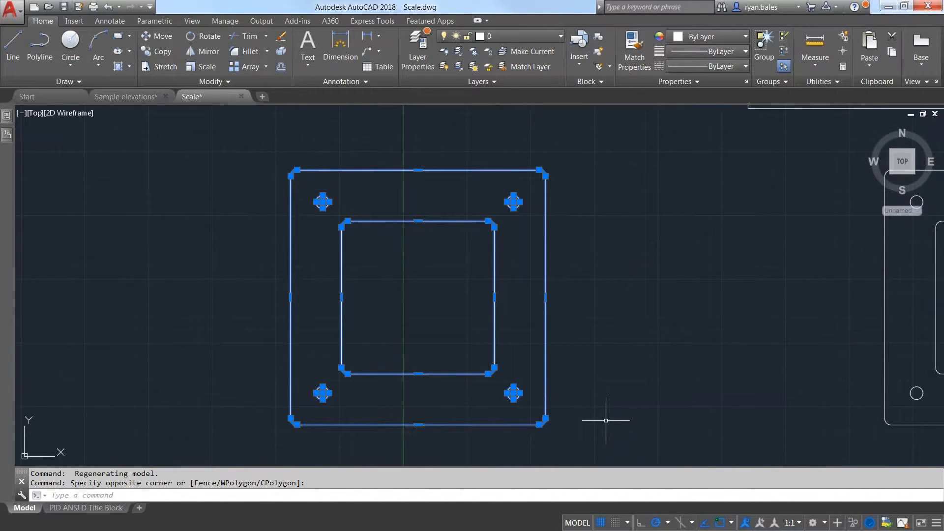
type("CS")
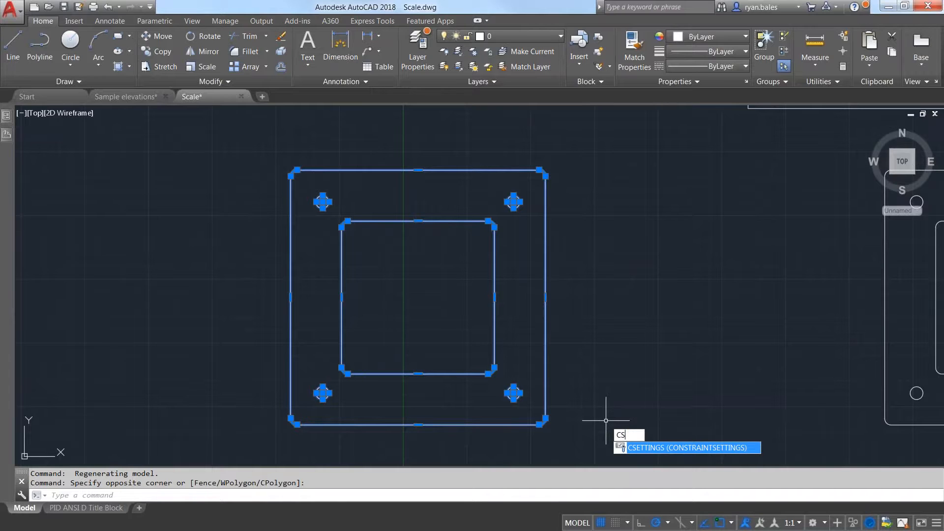
key("BackSpace")
key("BackSpace")
type("sc")
key("Return")
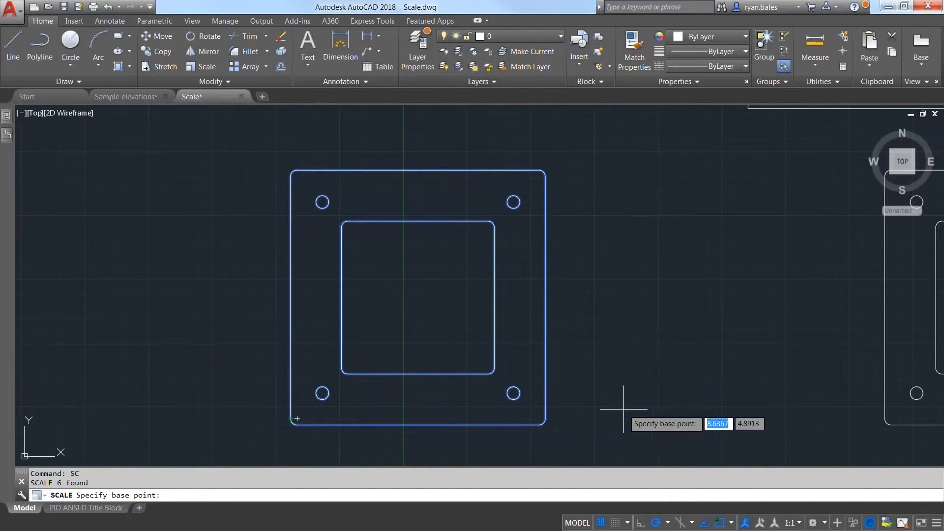
left_click(545, 424)
scroll(596, 427, "down", 1)
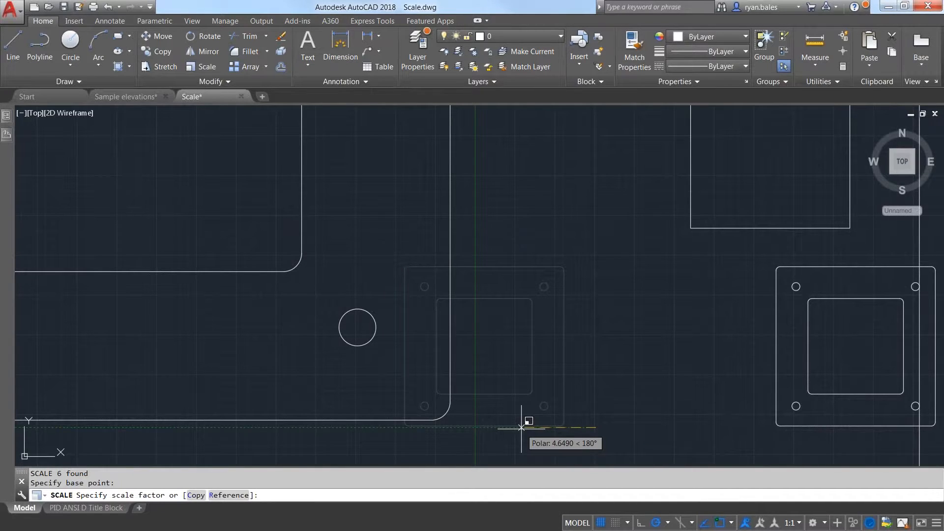
type("2")
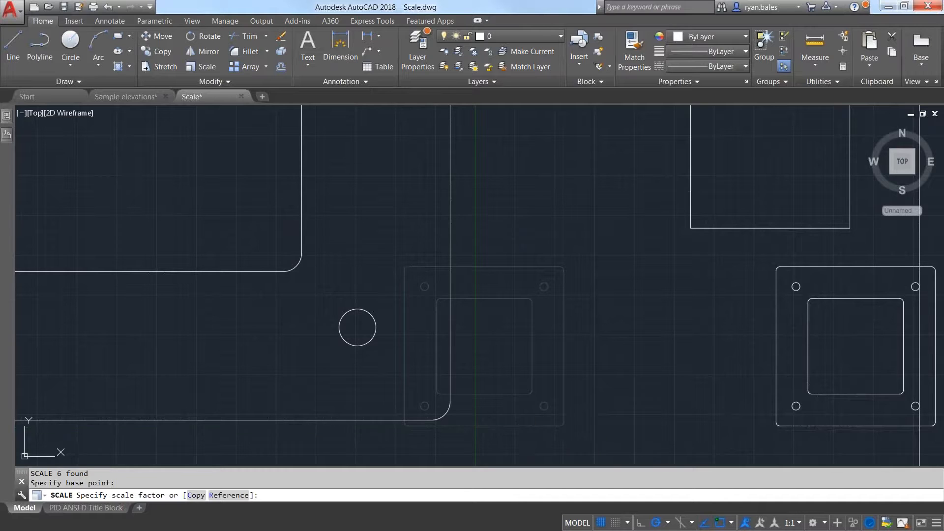
key("Return")
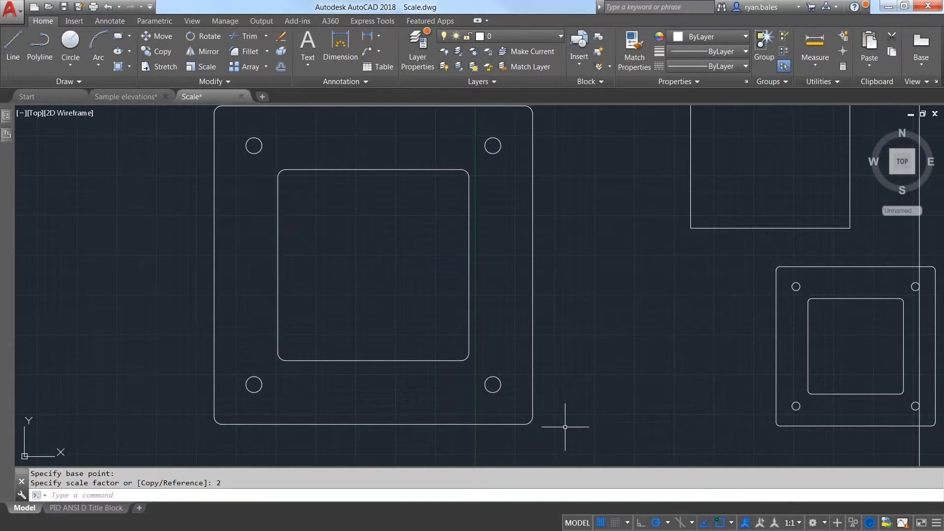
key("ctrl+z")
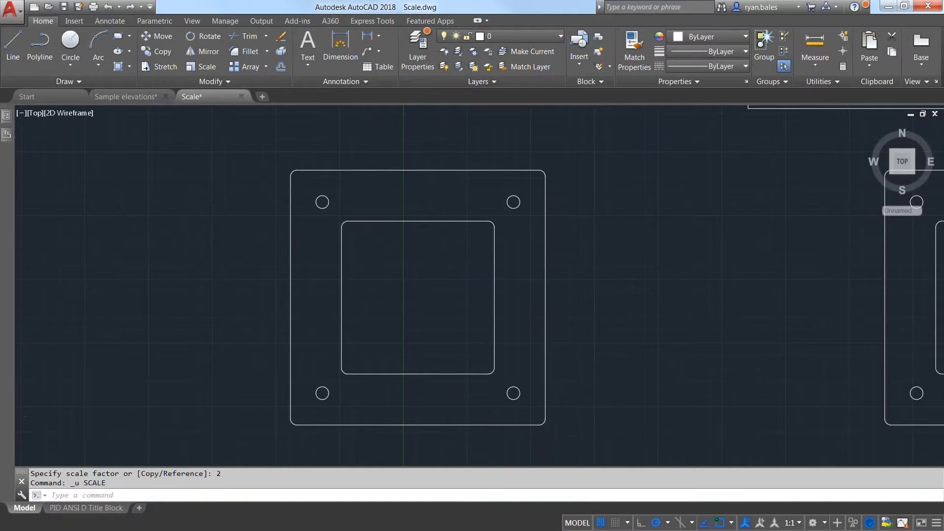
Start scaling the previous selection of plate objects, using the centre of the lower-right hole as the base point
scroll(572, 411, "down", 2)
type("SC")
key("Return")
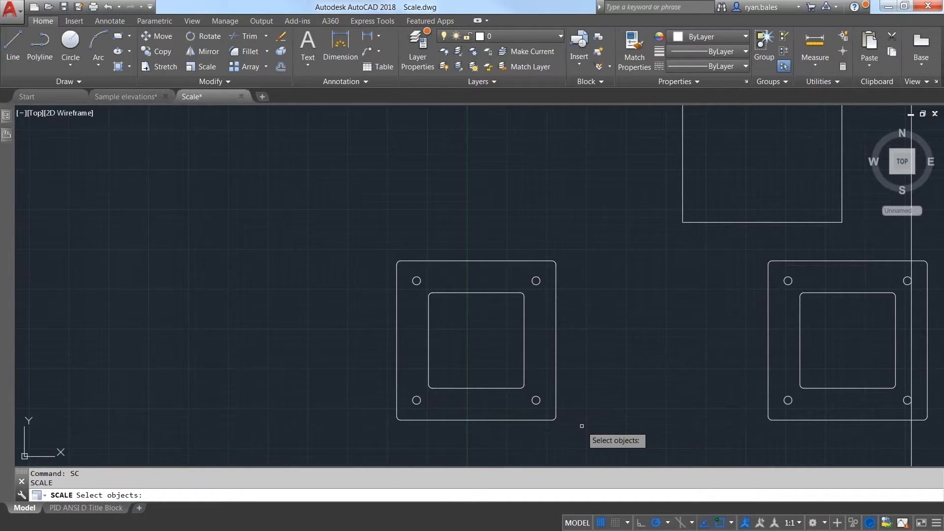
type("p")
key("Return")
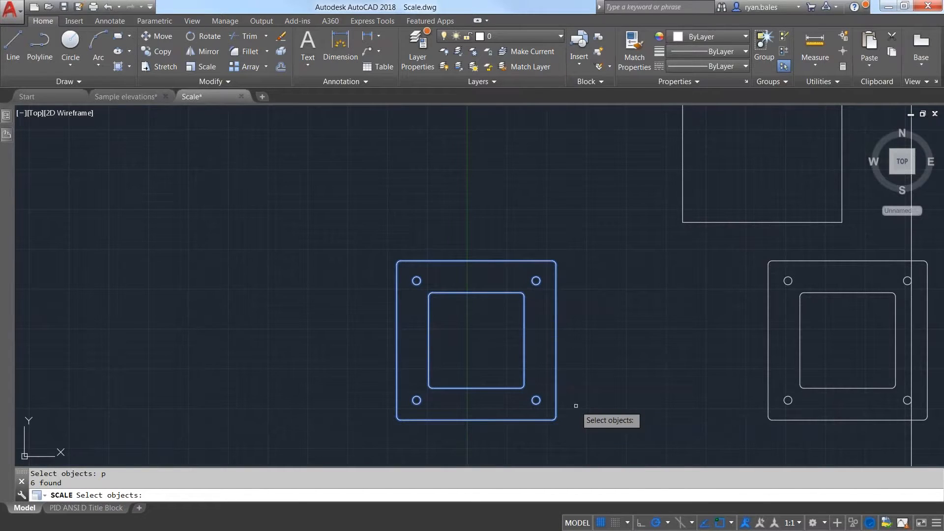
key("Return")
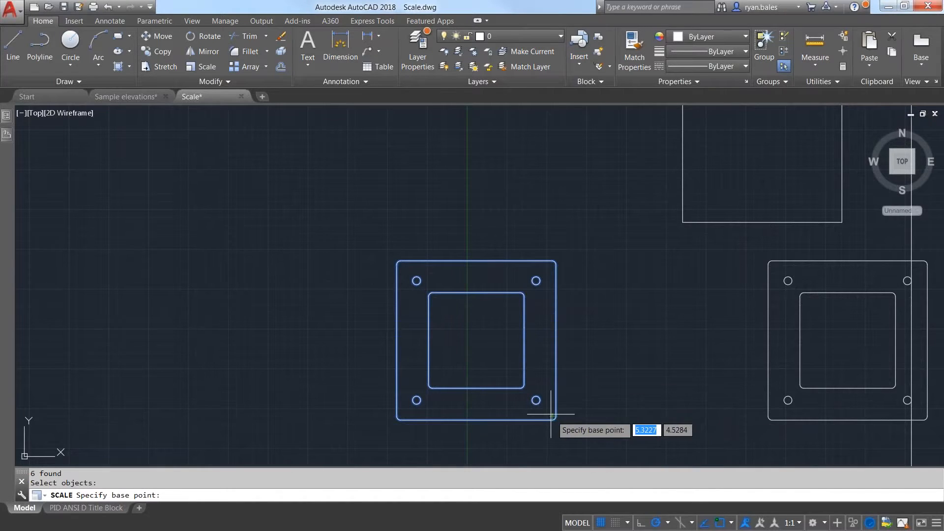
scroll(565, 409, "up", 3)
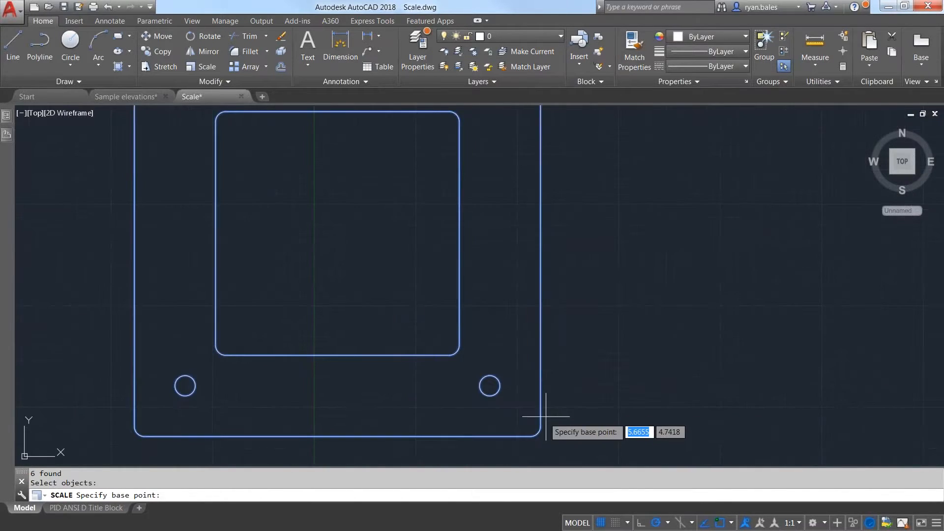
scroll(512, 434, "down", 2)
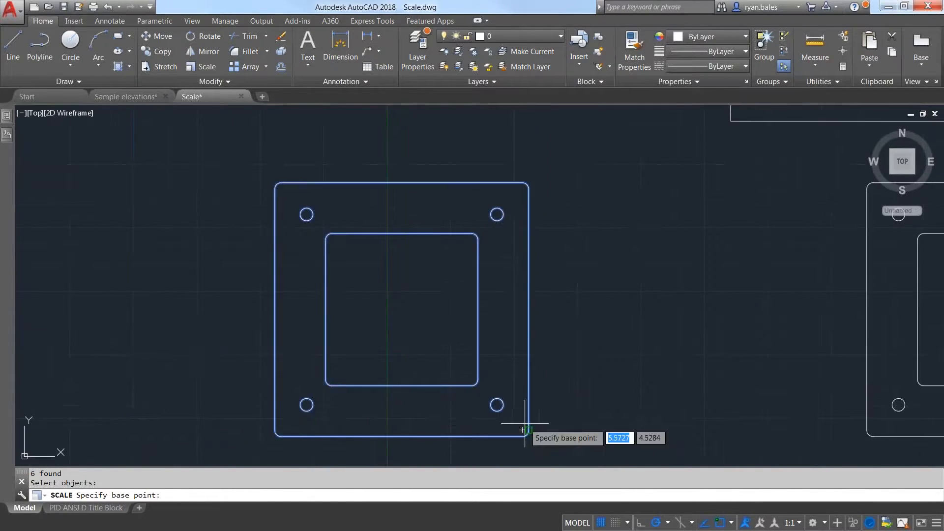
left_click(496, 405)
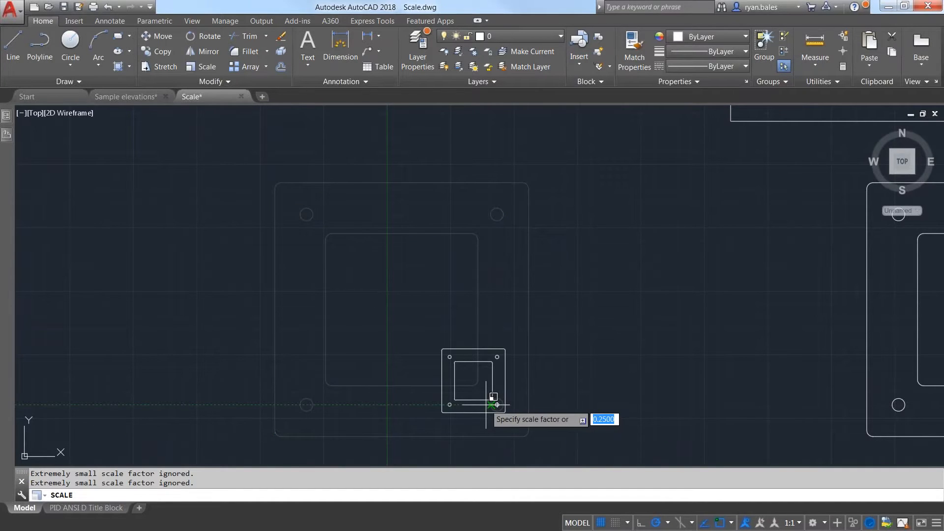
Create a copy of the plate and its holes scaled by a factor of 2, keeping the original
type("c")
key("Return")
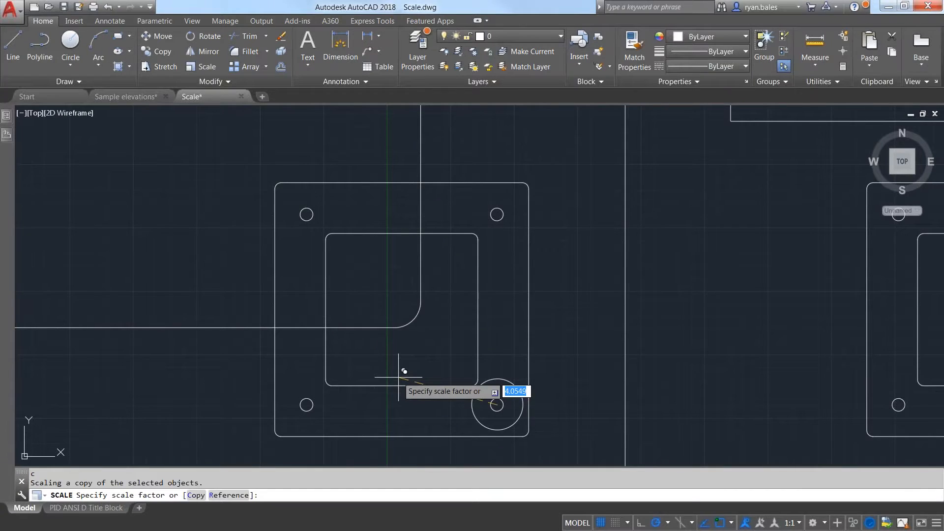
left_click(196, 495)
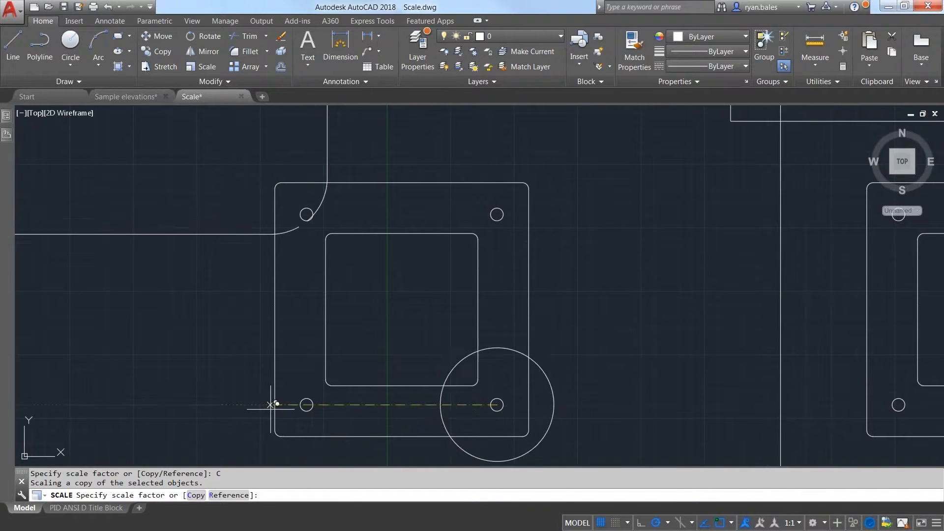
type("2")
key("Return")
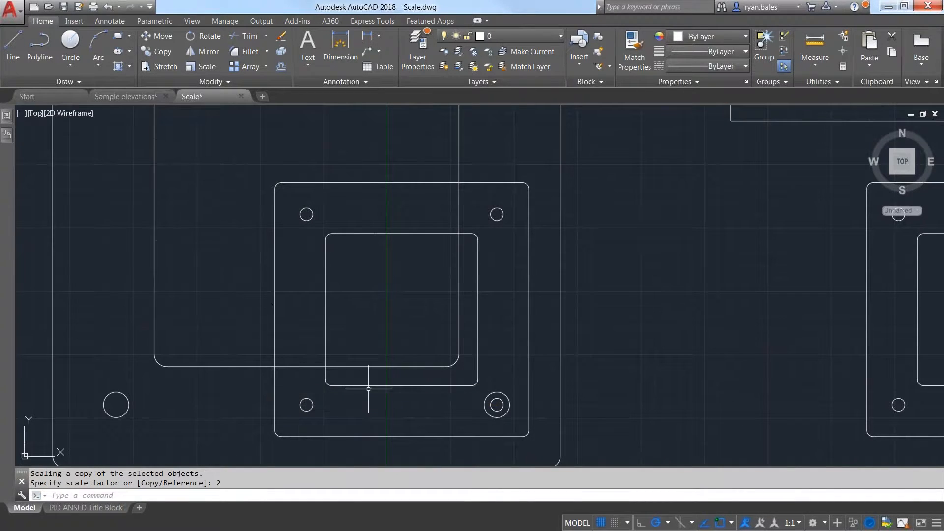
scroll(510, 325, "down", 2)
middle_click_drag(577, 315, 588, 338)
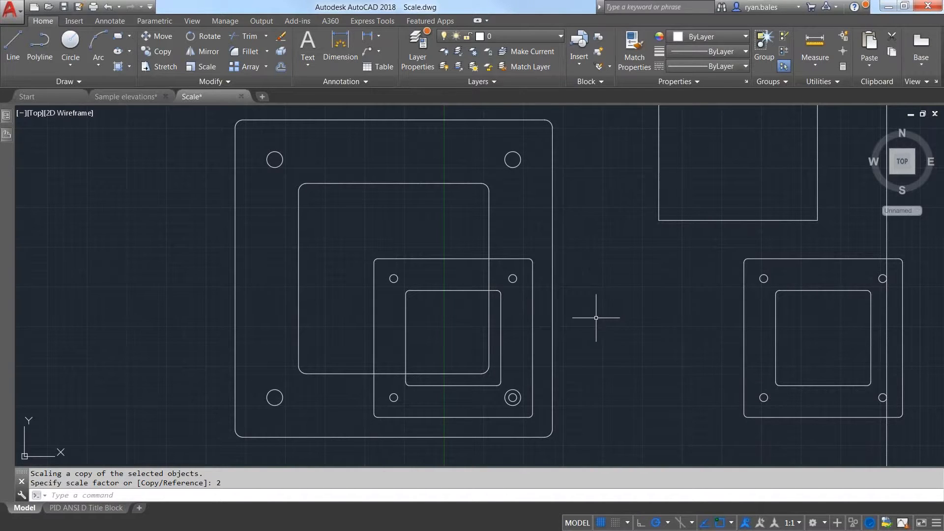
middle_click_drag(596, 318, 451, 311)
scroll(449, 305, "down", 2)
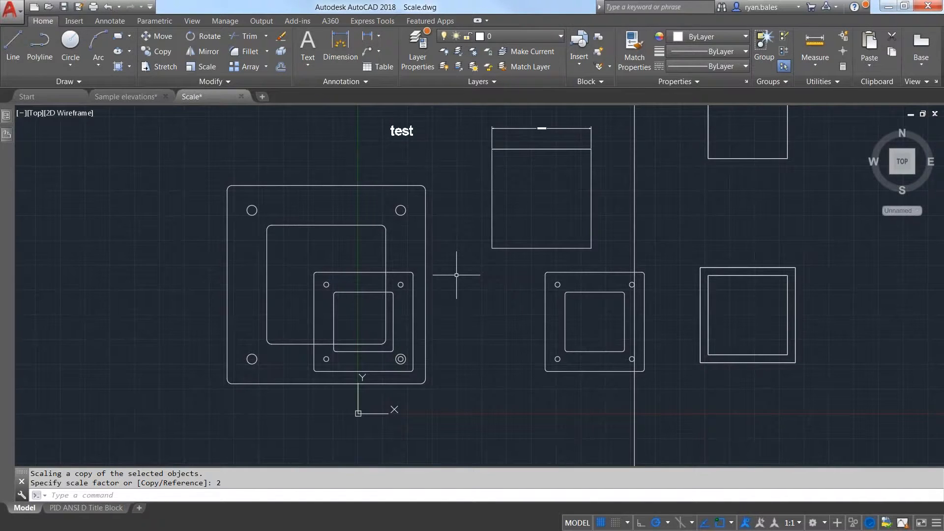
Switch the drawing to the Realistic visual style and a southwest isometric view
middle_click_drag(457, 276, 457, 308)
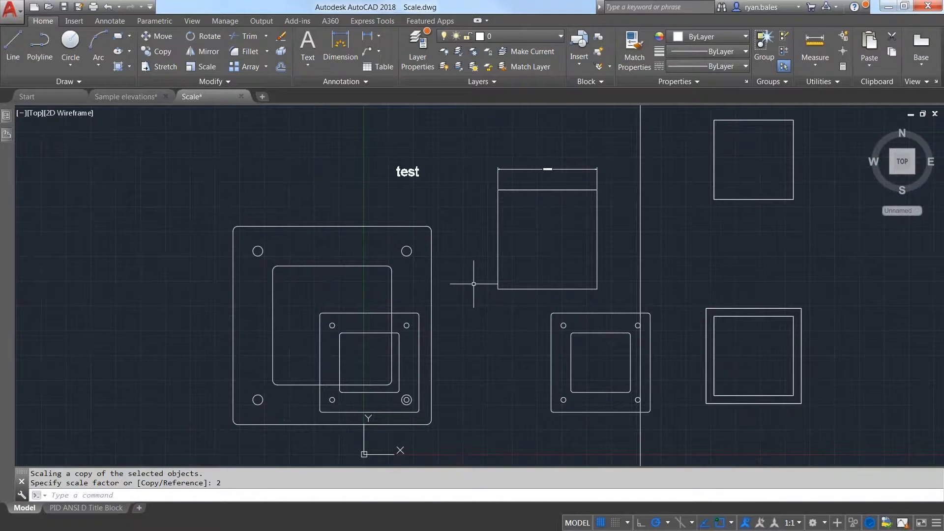
middle_click_drag(511, 283, 436, 272)
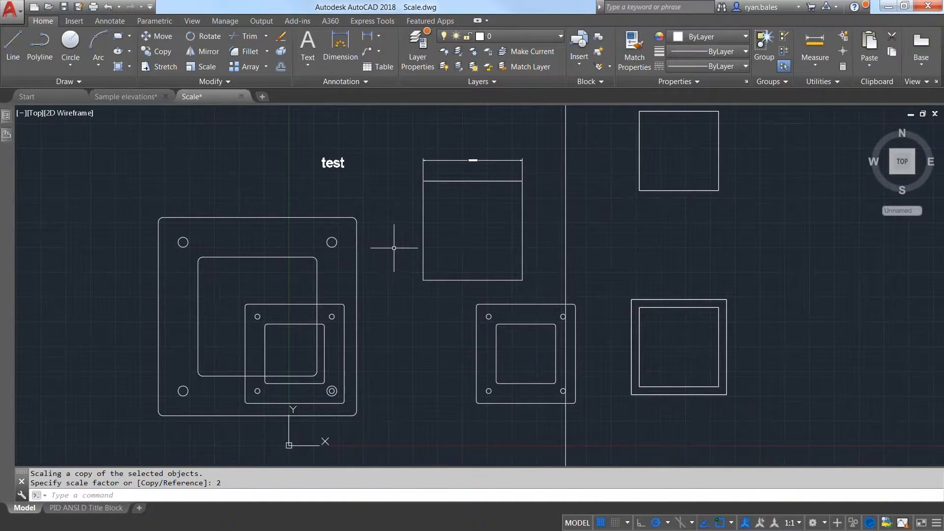
key("Return")
type("r")
key("Return")
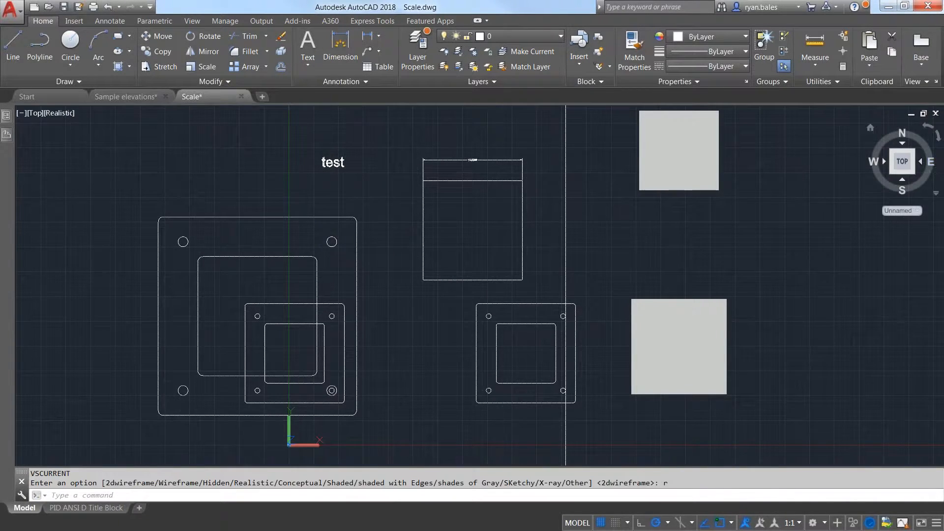
left_click(893, 172)
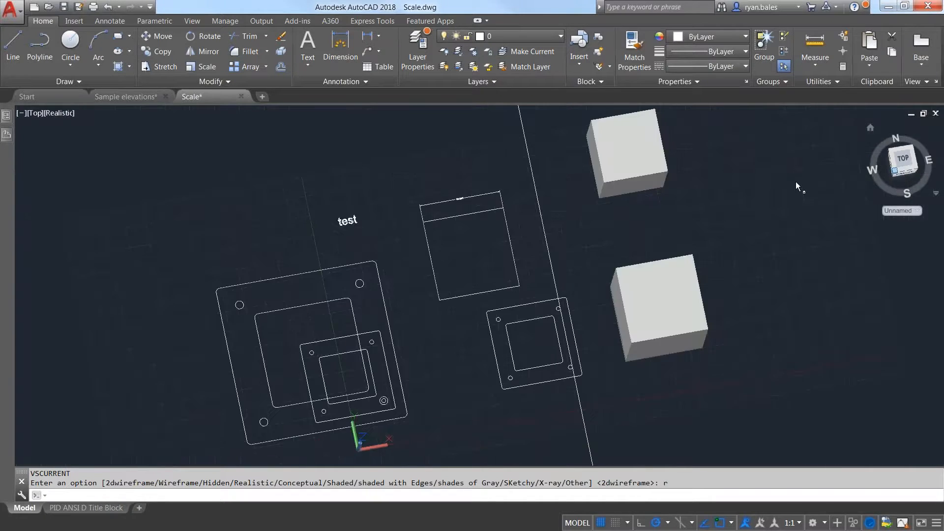
Select the upper shaded cube and examine its nearest bottom corner
scroll(560, 194, "up", 3)
left_click(541, 211)
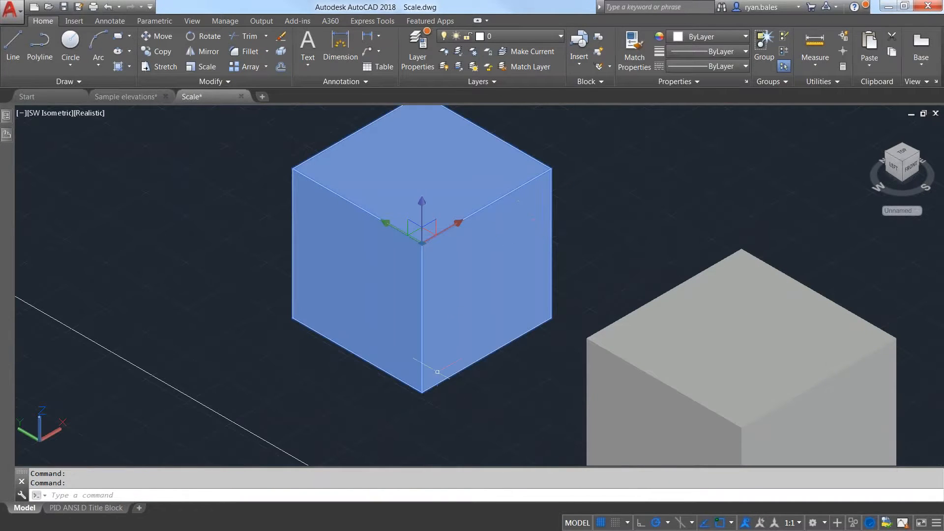
scroll(419, 392, "up", 5)
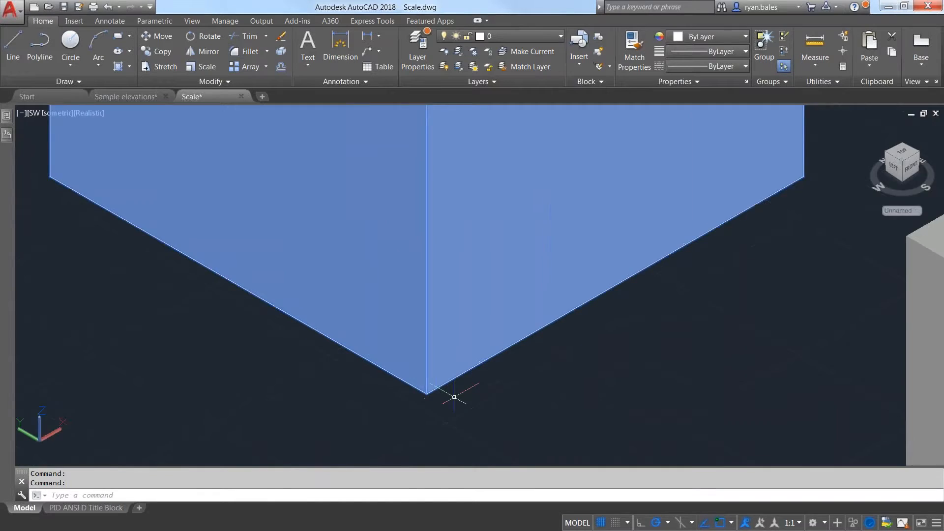
scroll(399, 217, "down", 4)
scroll(399, 217, "down", 3)
scroll(422, 297, "up", 1)
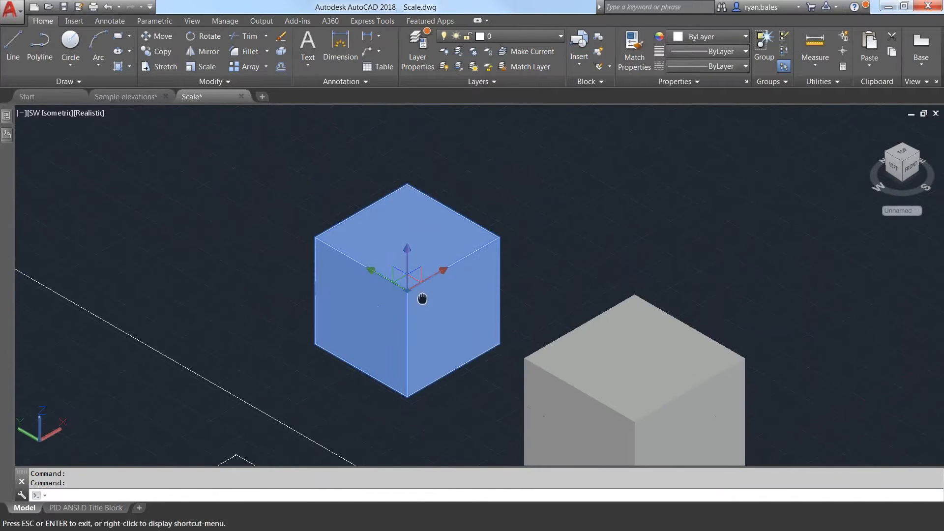
Switch the visual style to 2D Wireframe and check the grips of the upper cube
key("Escape")
scroll(425, 255, "up", 2)
type("VS")
key("Return")
type("2")
key("Return")
left_click(425, 255)
left_click(402, 382)
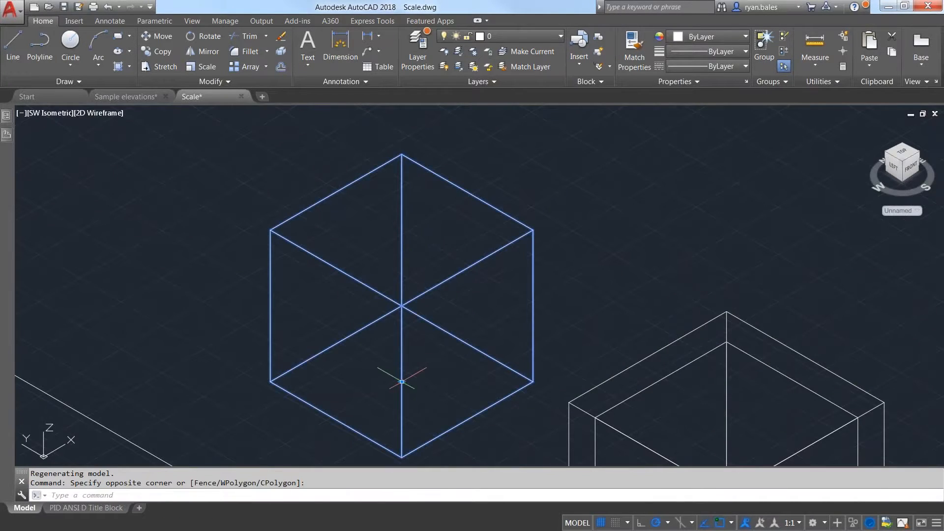
key("Escape")
Erase the larger outer cube of the nested pair, keeping the inner one
mouse_move(463, 241)
middle_mouse_down()
mouse_move(375, 169)
mouse_move(278, 122)
middle_mouse_up()
left_click(444, 249)
type("e")
key("Return")
Try to cycle the remaining lower cube's nearest bottom corner grip to another editing mode, then cancel
left_click(467, 266)
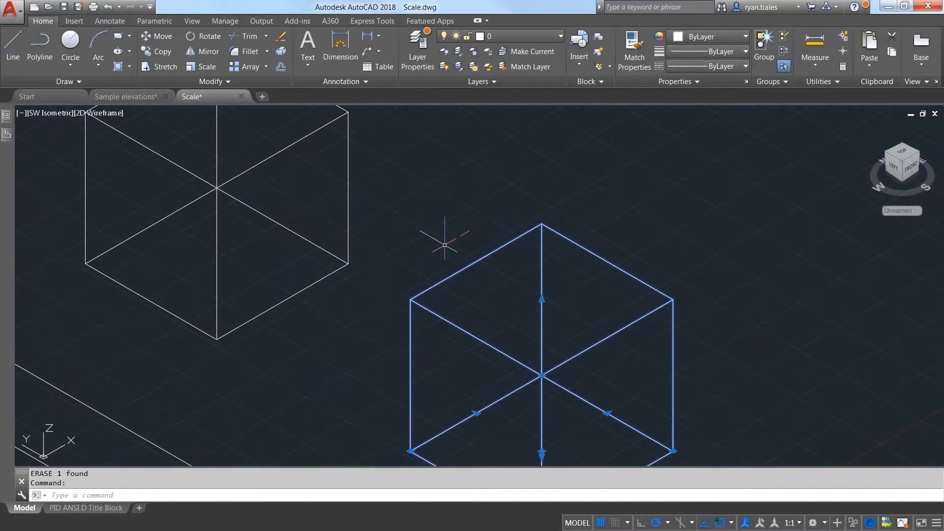
scroll(445, 245, "down", 3)
left_click(506, 421)
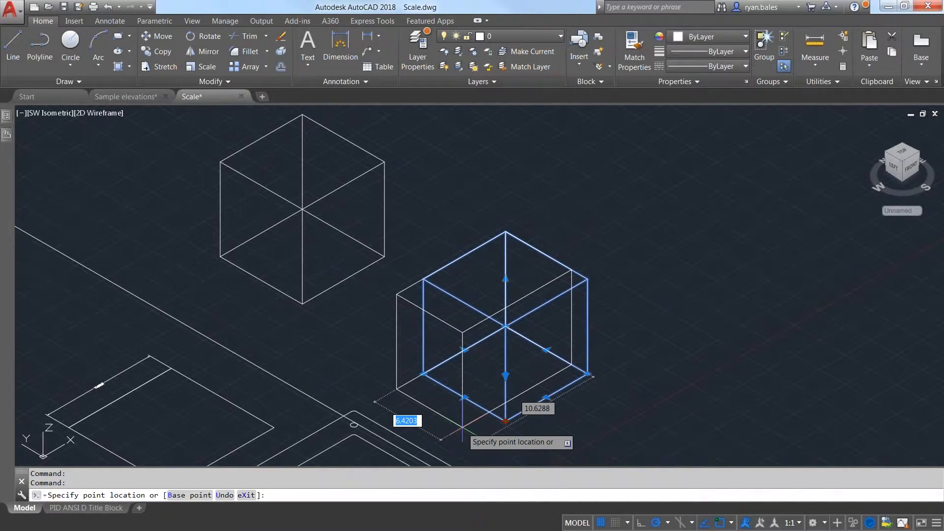
key("space")
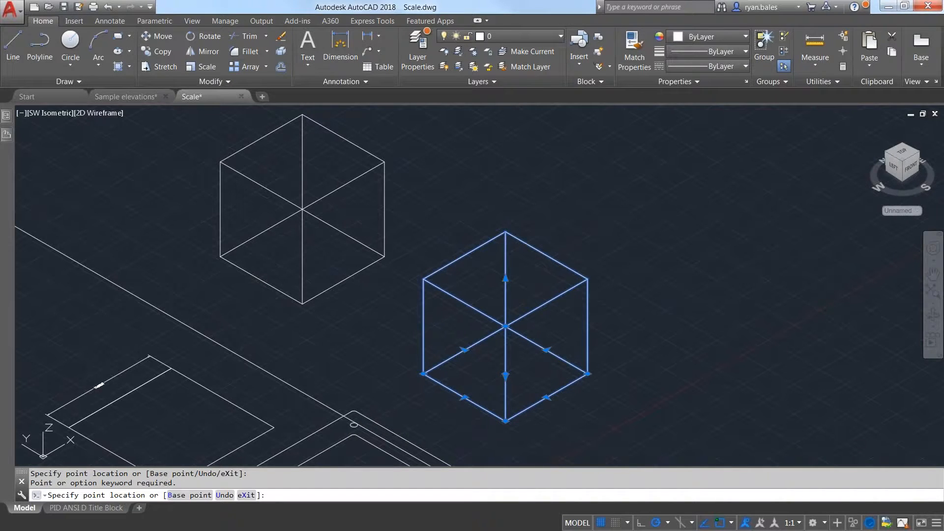
key("Escape")
key("Escape")
Select the front corner hole of the small plate crossed by the long straight line
mouse_move(355, 442)
middle_mouse_down()
mouse_move(411, 285)
mouse_move(436, 270)
middle_mouse_up()
scroll(454, 345, "up", 2)
left_click(421, 365)
left_click(405, 331)
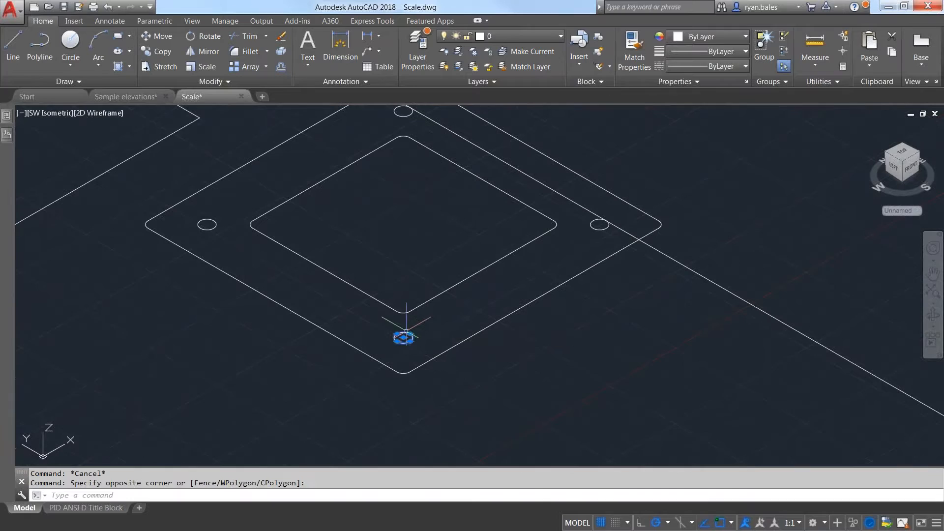
Cycle the hole's centre grip through Stretch, Move, Rotate and Scale, then cancel
left_click(403, 337)
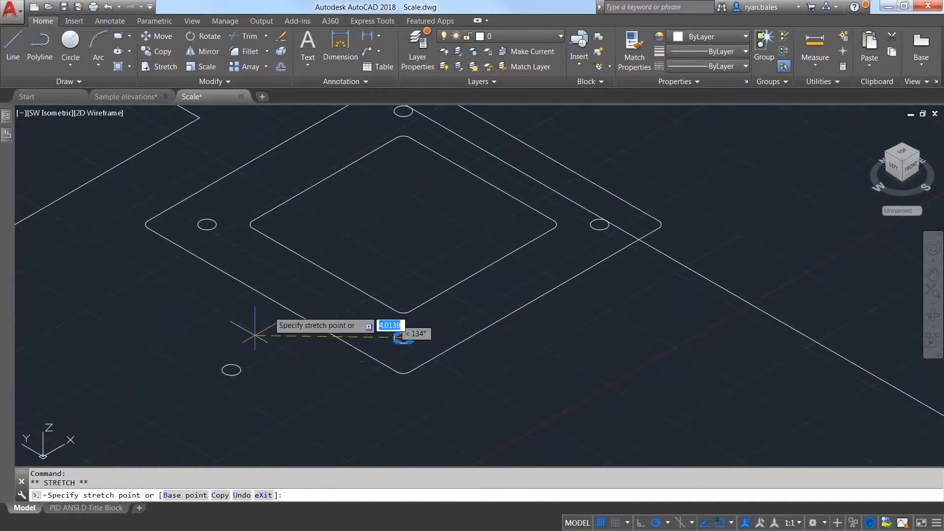
key("space")
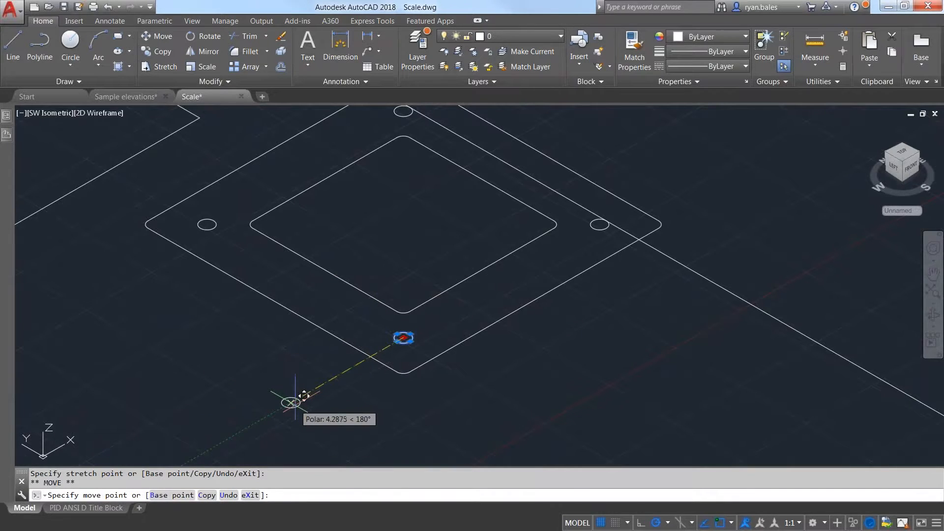
key("space")
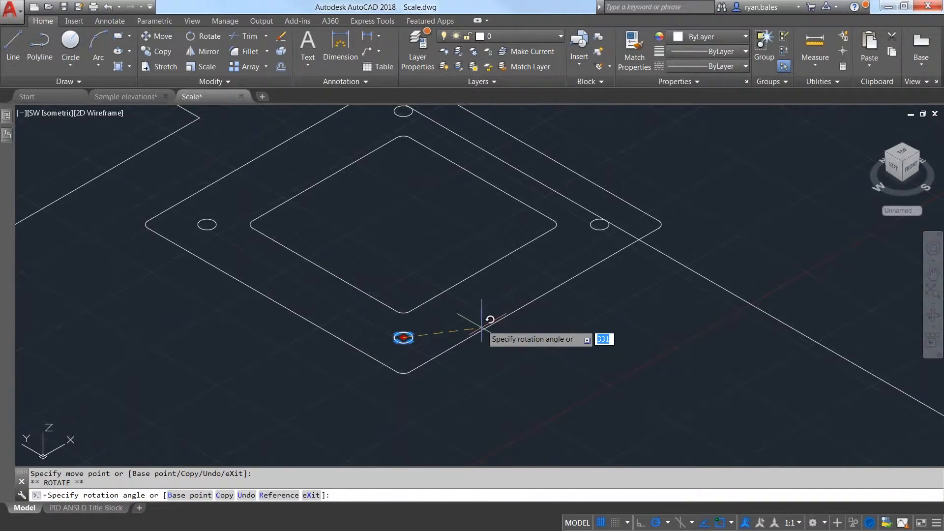
key("space")
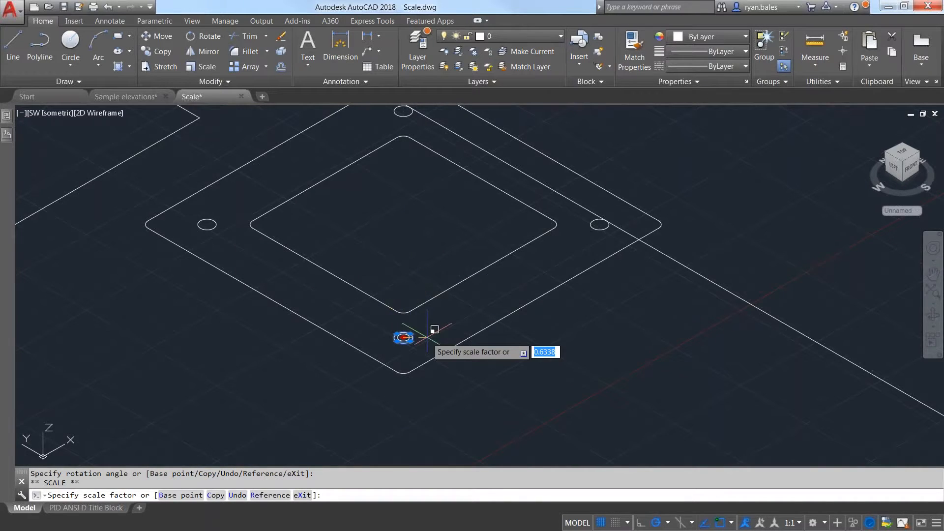
scroll(427, 337, "up", 4)
key("Escape")
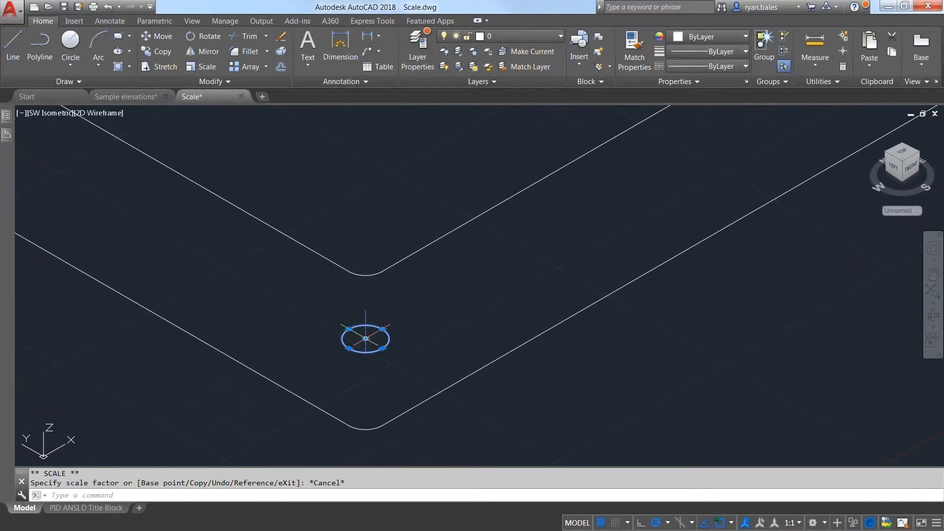
Start a grip Scale from the hole's centre with its radius as the reference length and the Copy option on
left_click(366, 338)
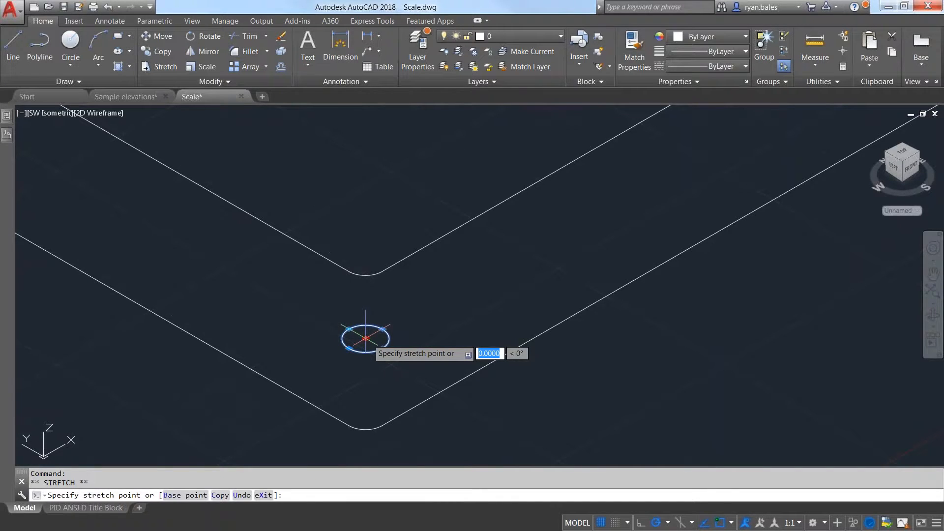
key("space")
key("space")
key("space")
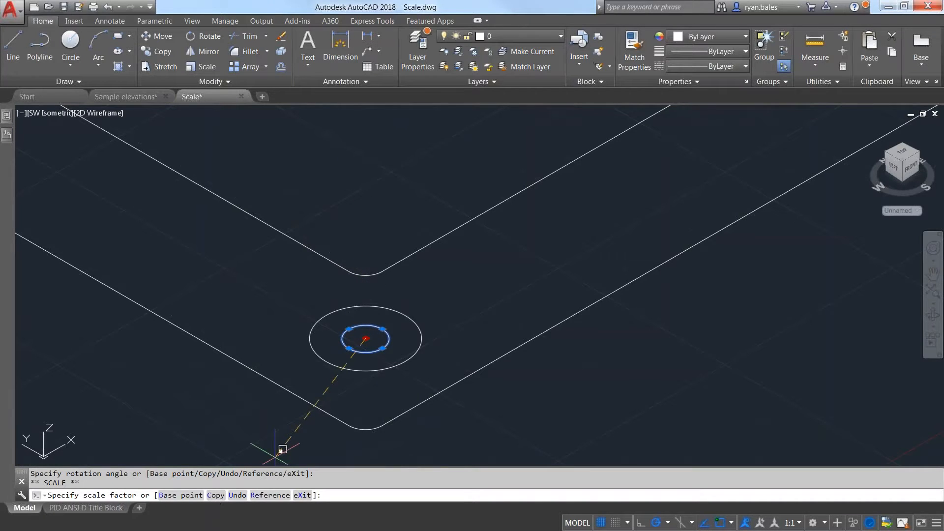
type("R")
key("Return")
left_click(366, 338)
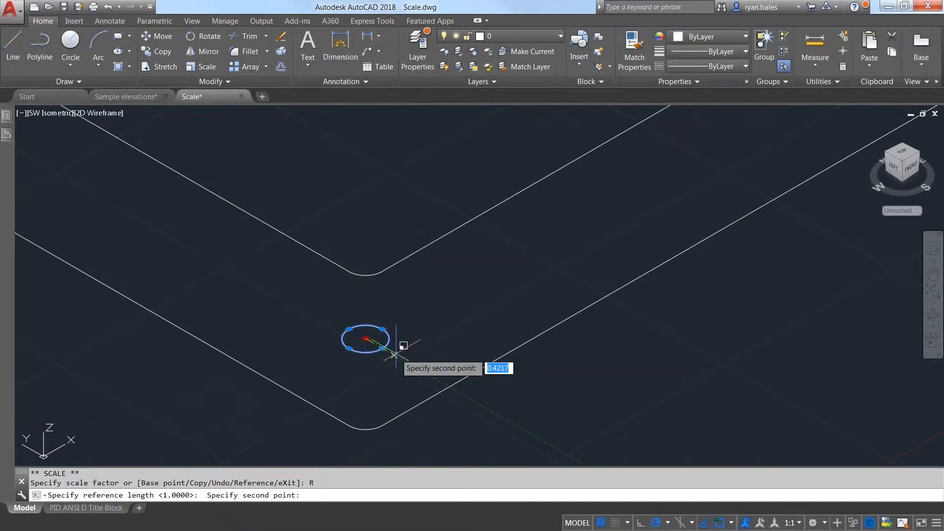
left_click(383, 348)
type("C")
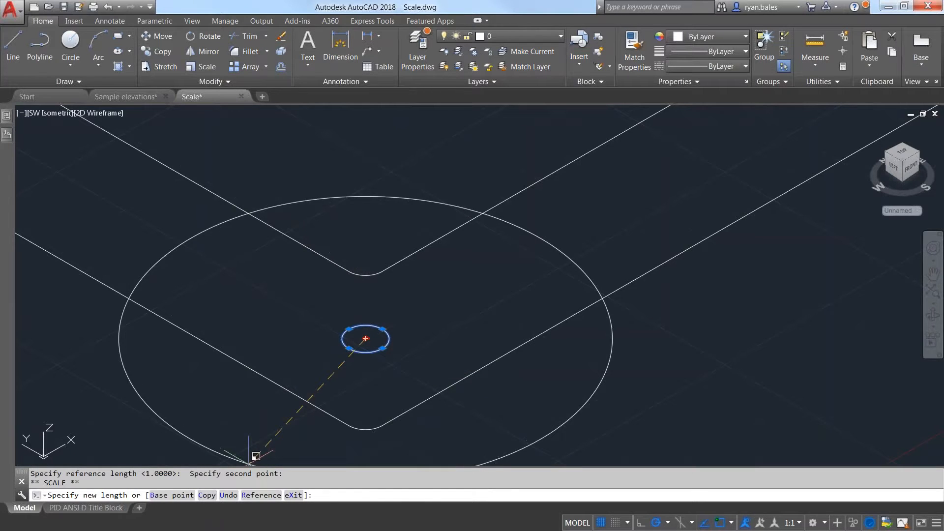
key("Return")
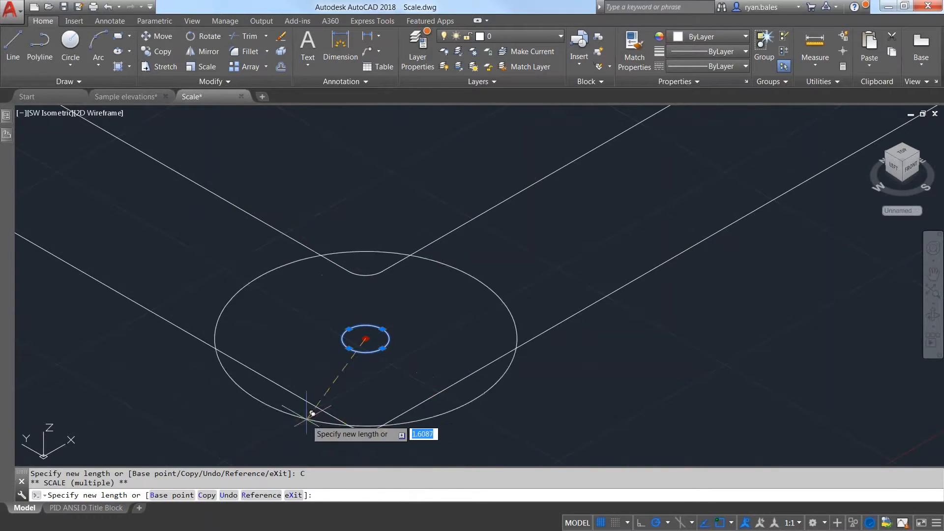
Place a series of freehand, progressively larger concentric copies of the hole and end the scaling
left_click(311, 373)
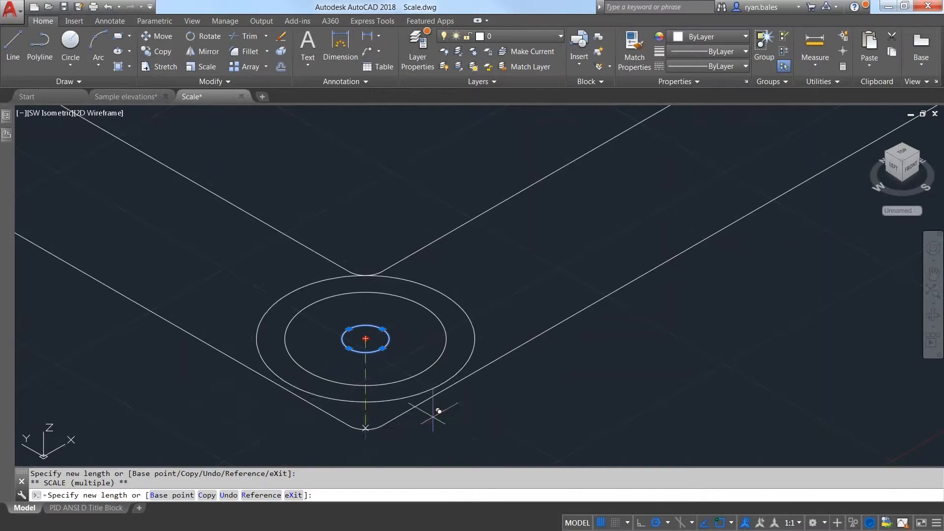
left_click(474, 391)
left_click(535, 398)
left_click(580, 401)
left_click(625, 409)
left_click(691, 401)
left_click(722, 386)
right_click(835, 289)
left_click(862, 297)
scroll(711, 321, "down", 2)
key("Escape")
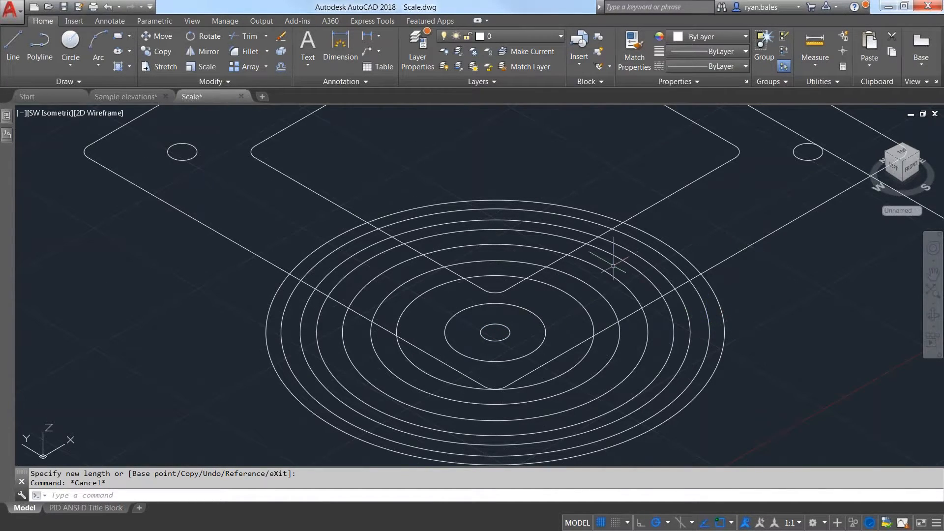
Erase all the concentric circle copies, keeping only the original hole
left_click(724, 417)
left_click(566, 359)
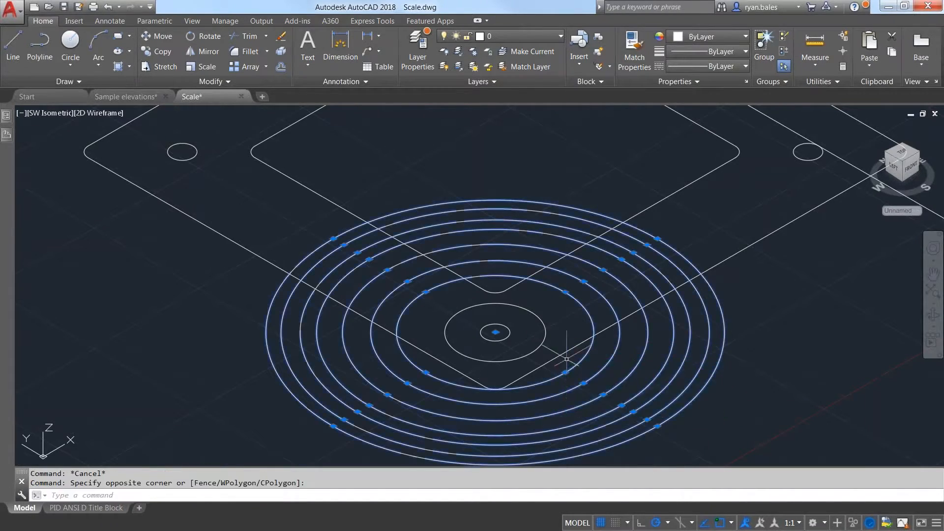
left_click(554, 341)
left_click(538, 331)
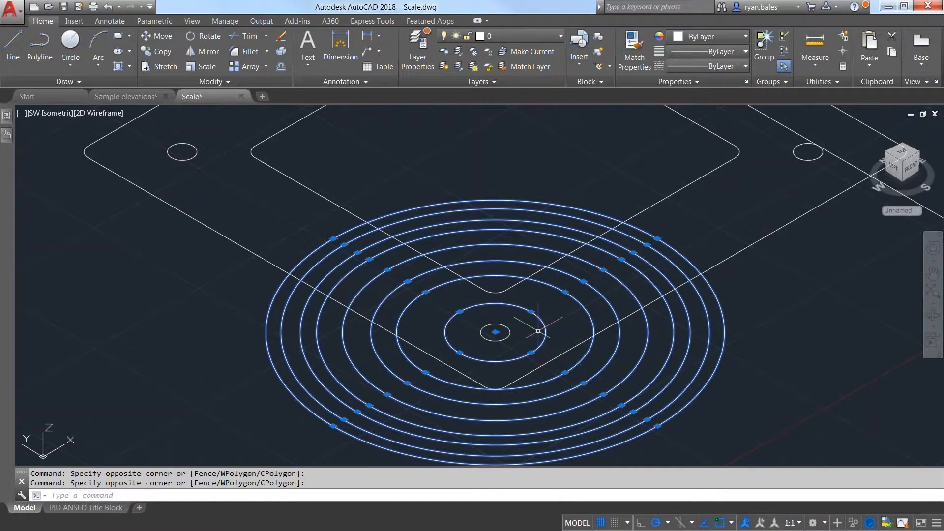
key("Delete")
Start grip-scaling copies of the front hole from its centre, using the centre-to-quadrant distance as the reference length
left_click(517, 320)
left_click(473, 344)
left_click(495, 332)
key("space")
key("space")
key("space")
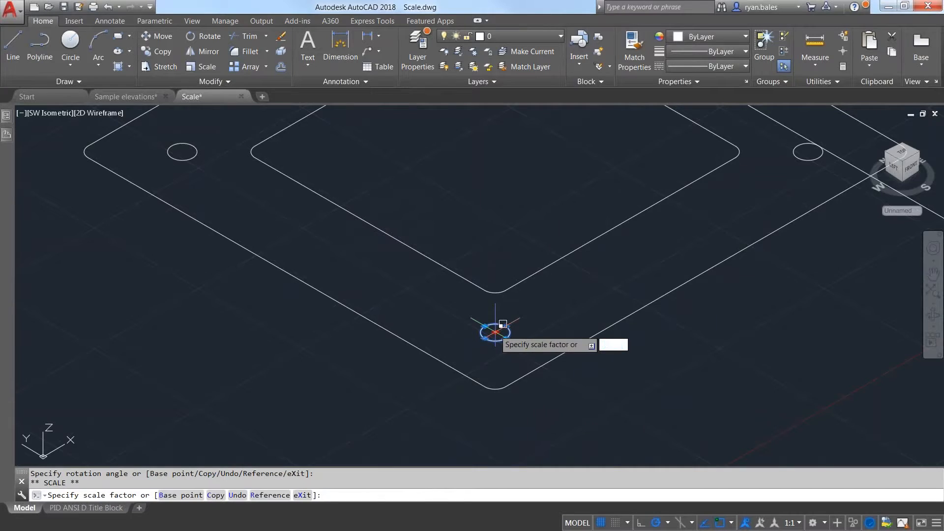
type("c")
key("Return")
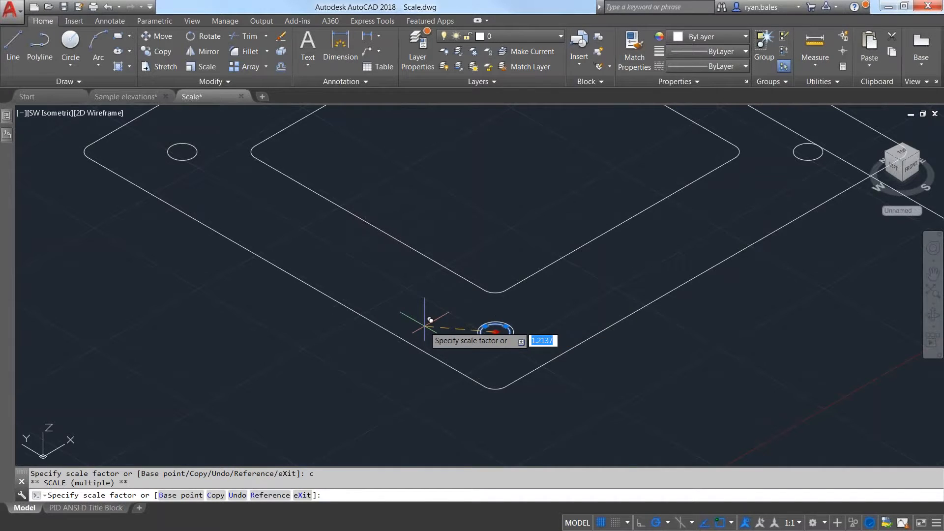
type("r")
key("Return")
left_click(486, 327)
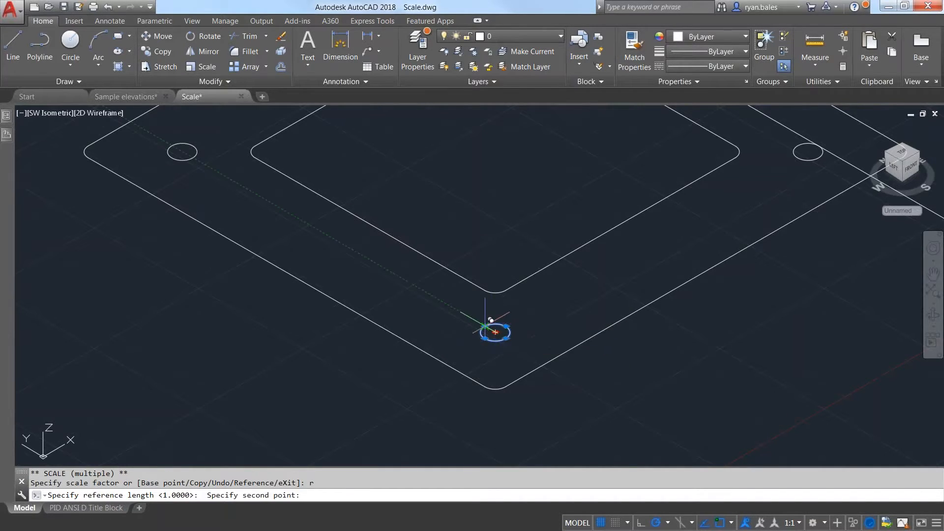
left_click(485, 326)
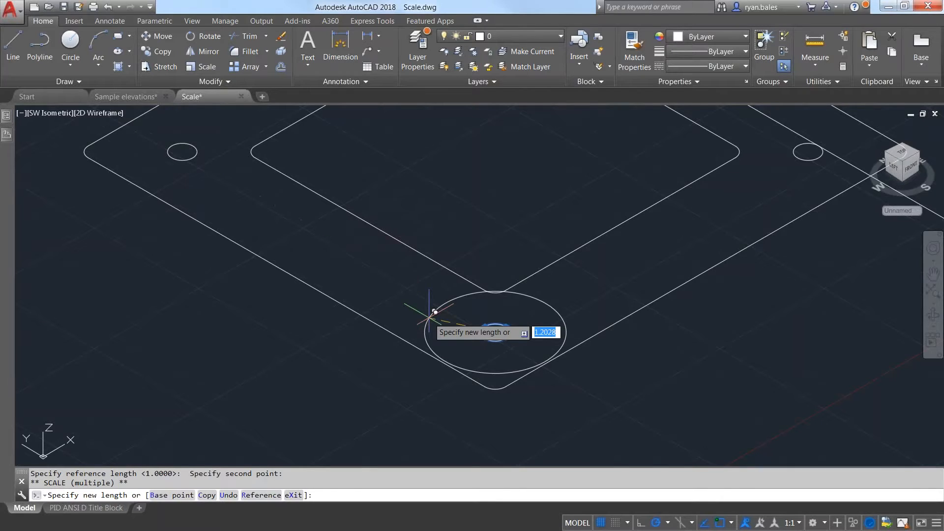
Create three concentric scaled copies of the hole with new lengths 1.1, 1.2 and 1.3, then end the scaling
type("1.1")
key("Return")
type("1.2")
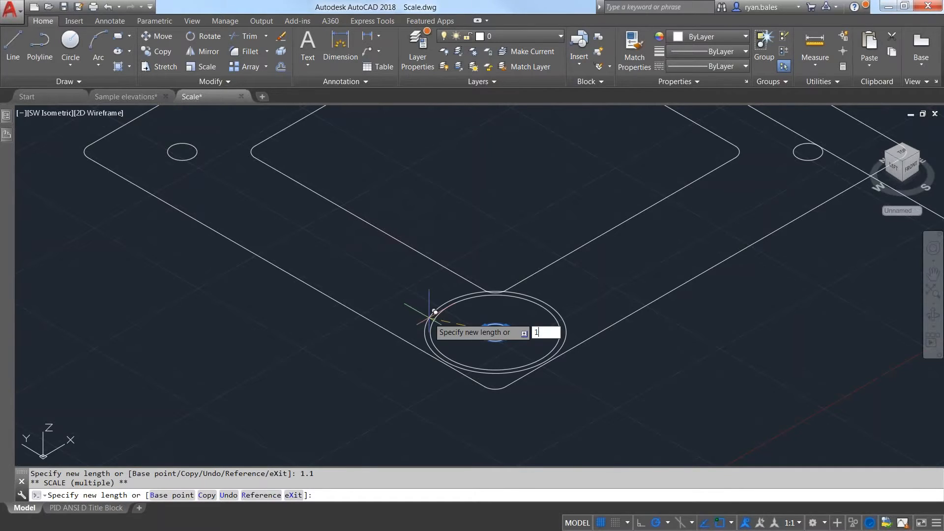
key("Return")
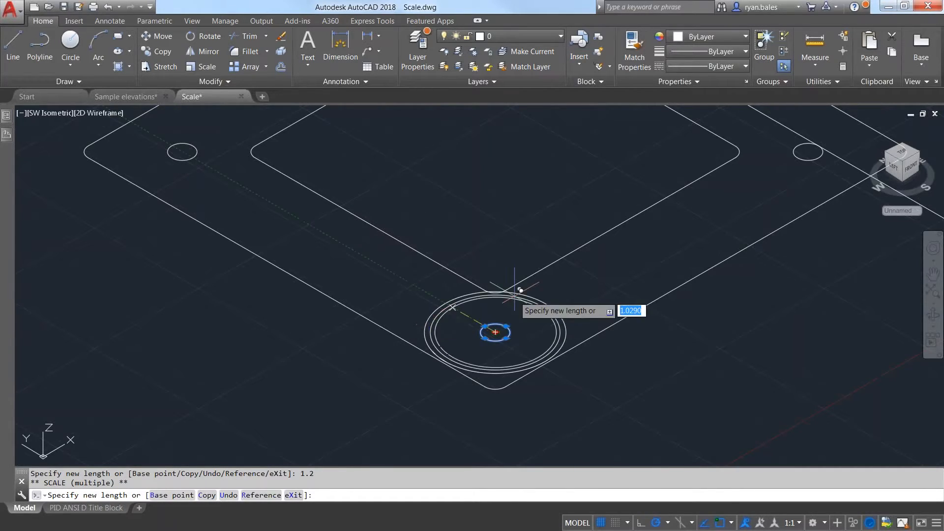
scroll(440, 276, "up", 2)
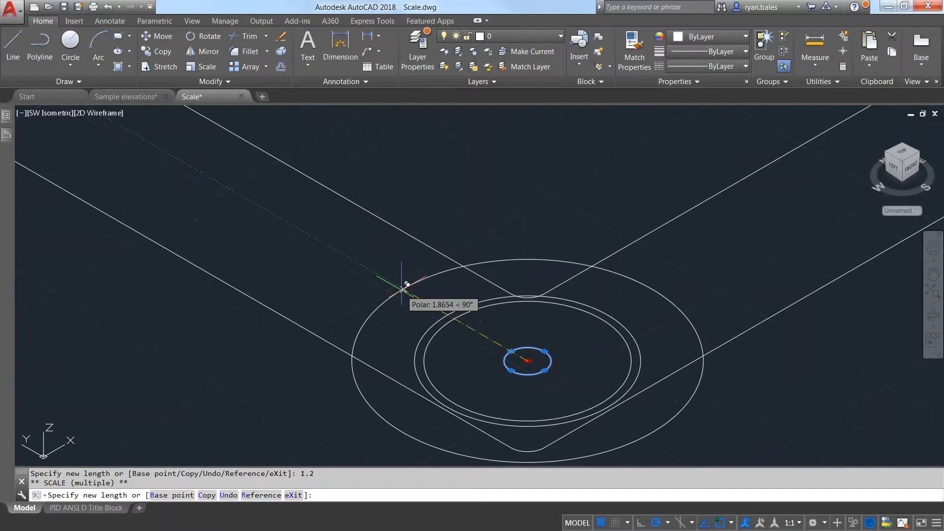
type("1.3")
key("BackSpace")
key("BackSpace")
key("BackSpace")
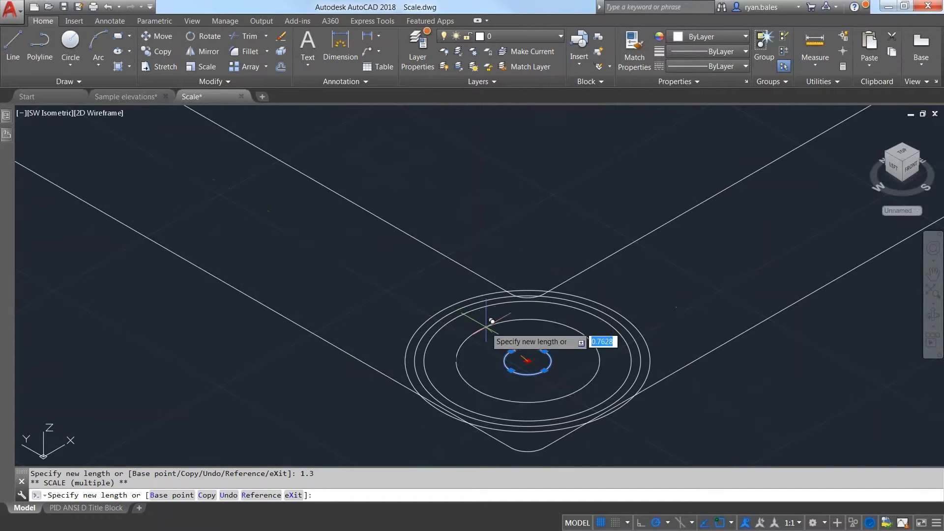
key("Escape")
scroll(486, 327, "up", 2)
key("Escape")
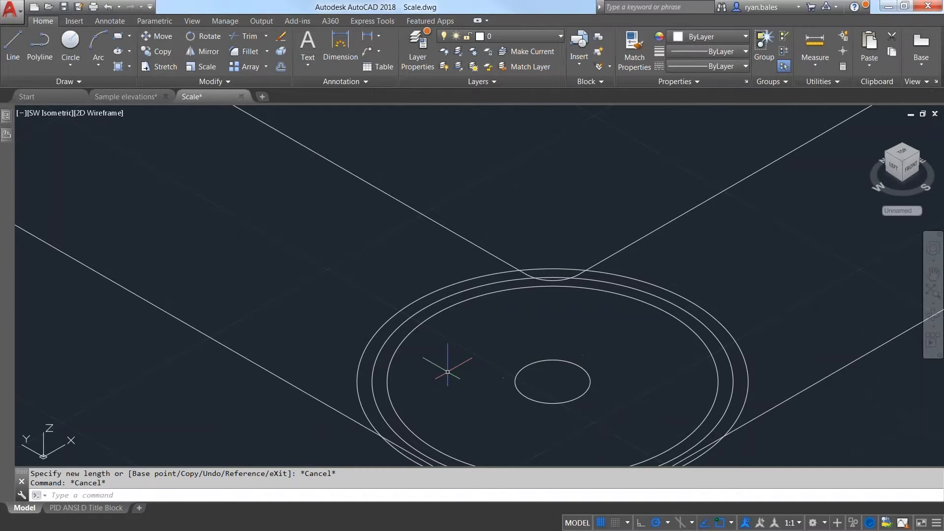
Erase the three scaled circles around the front hole
left_click(444, 388)
left_click(327, 282)
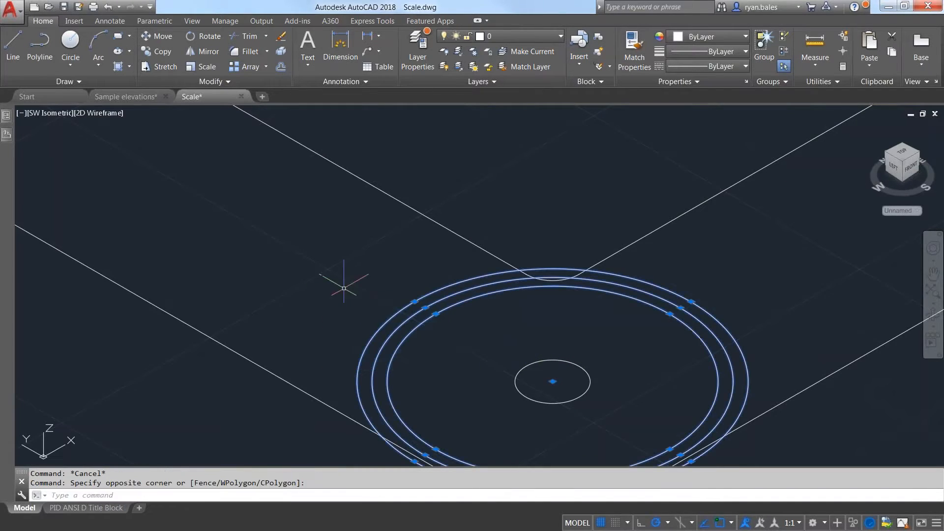
key("Delete")
Select the lower cube and cycle the grip at the centre of its base to Rotate mode
scroll(360, 307, "down", 5)
scroll(522, 280, "up", 5)
left_click(546, 289)
left_click(546, 289)
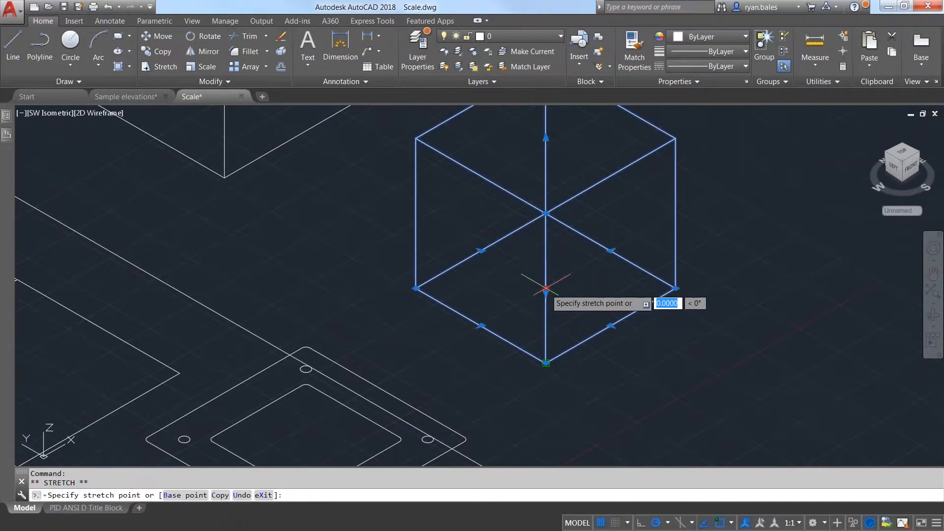
key("space")
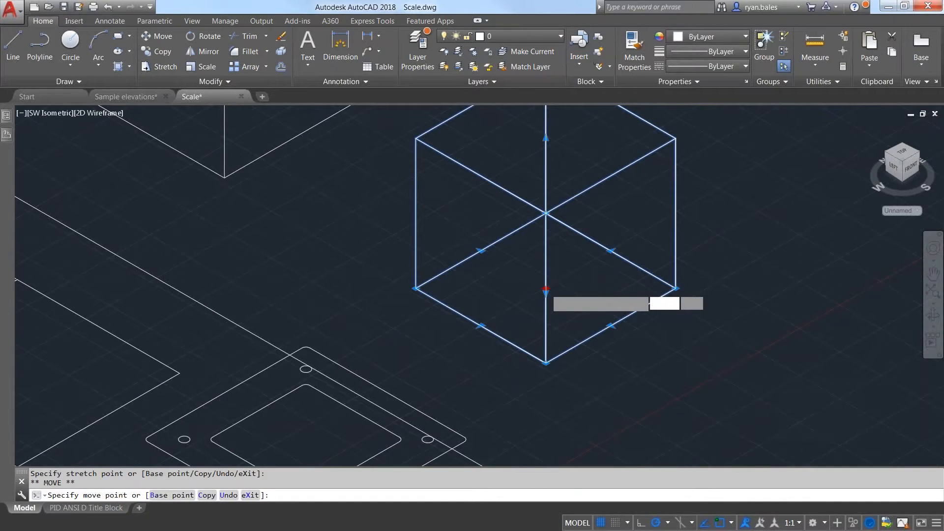
key("space")
scroll(546, 289, "down", 2)
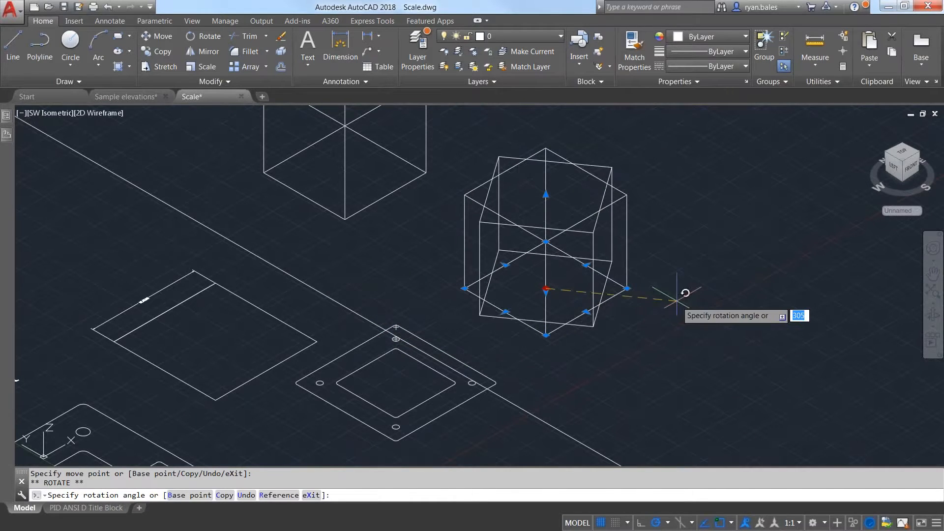
Make a scaled copy of the selected cube about its base grip, using a base edge as reference length and 1.2 as new length
key("space")
type("c")
key("space")
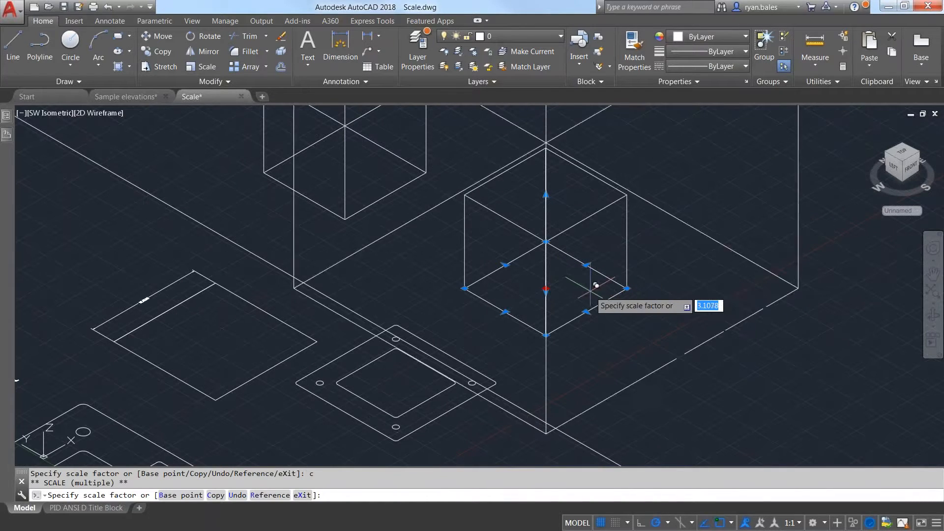
type("r")
key("Return")
left_click(546, 336)
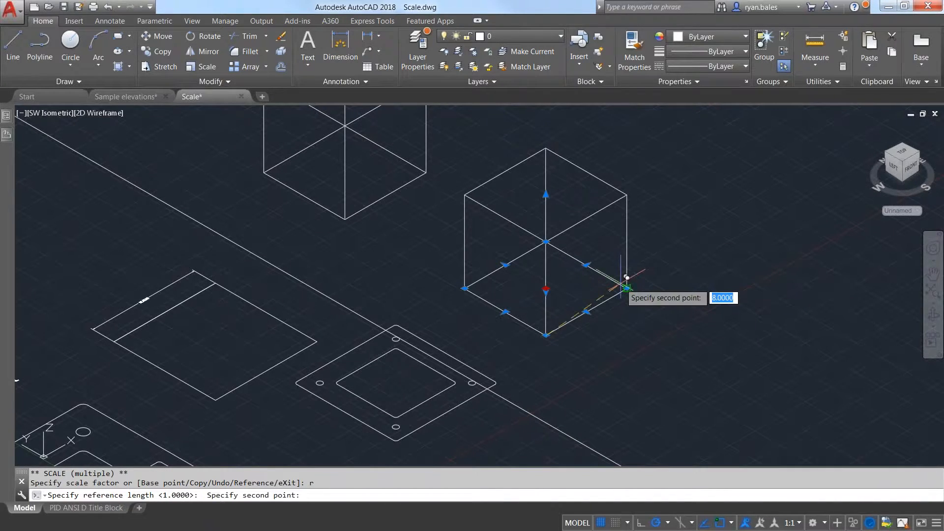
left_click(627, 288)
type("1.2")
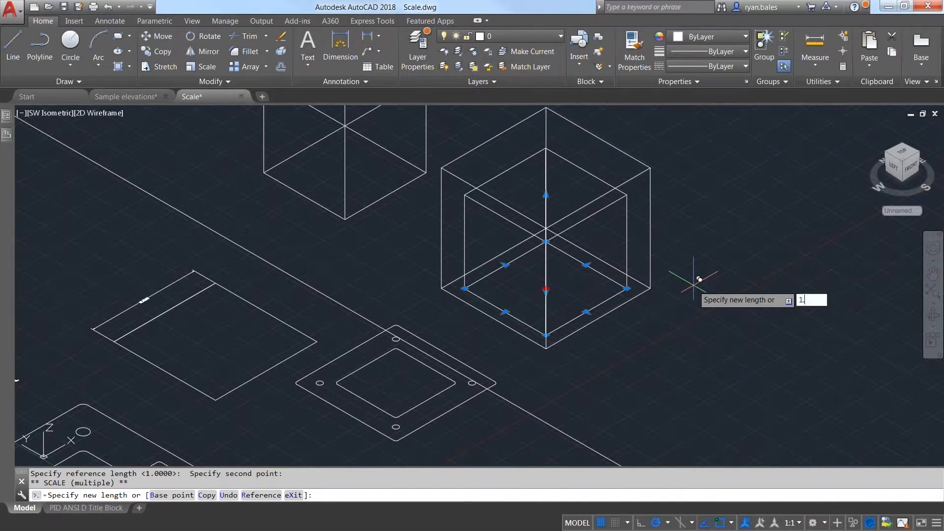
key("Return")
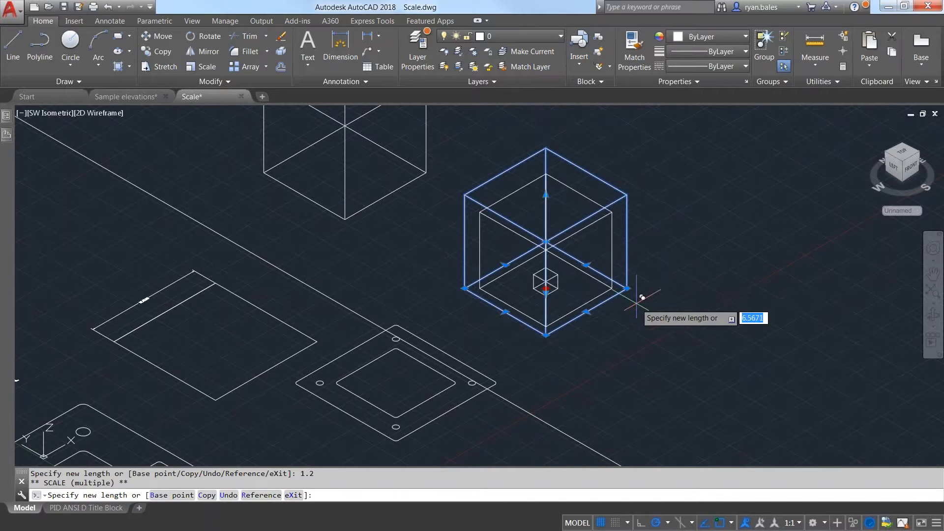
key("Escape")
Delete the small scaled cube inside the large cube
scroll(541, 277, "up", 8)
middle_click_drag(639, 333, 589, 297, "shift")
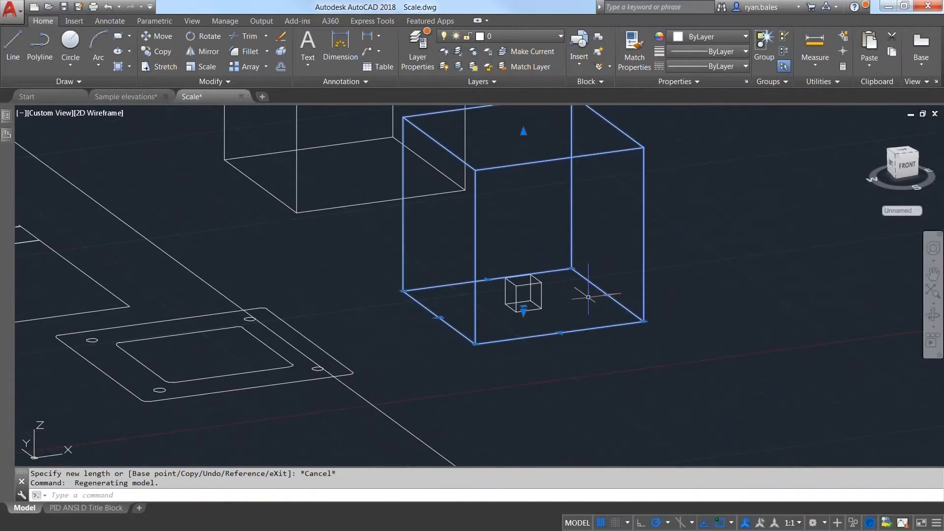
key("Escape")
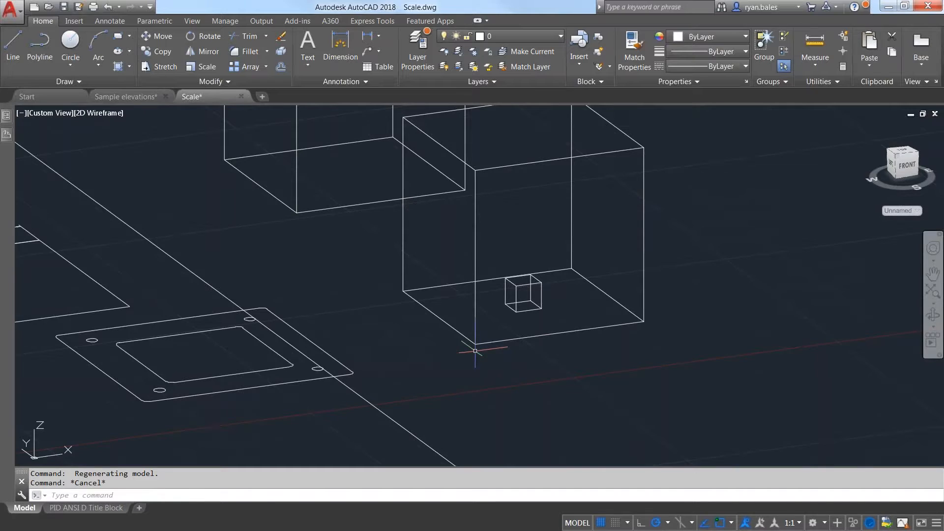
left_click(565, 327)
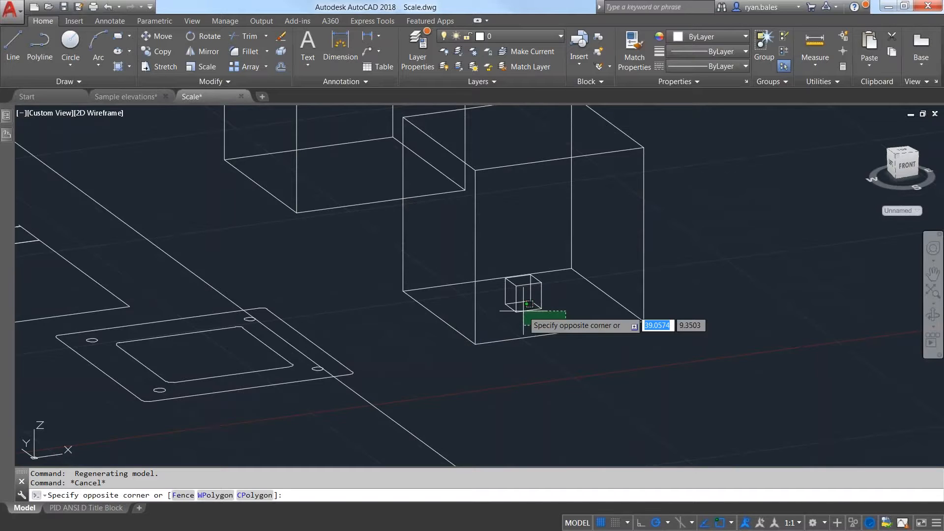
left_click(530, 300)
key("Delete")
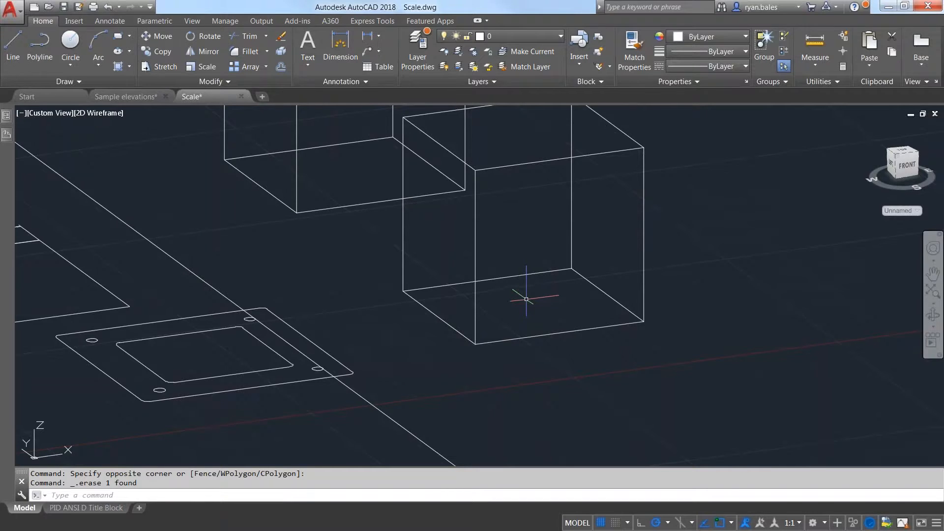
Switch to the top view focused on the "test" text, leaving nothing selected
scroll(525, 295, "down", 4)
middle_click_drag(432, 294, 507, 295)
scroll(423, 295, "down", 2)
scroll(333, 278, "up", 5)
left_click(371, 291)
left_click(258, 338)
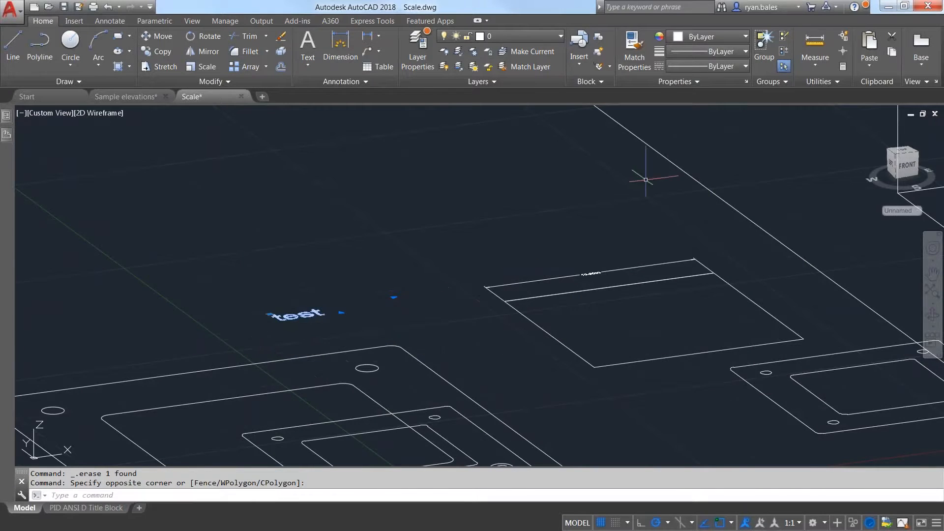
left_click(908, 153)
key("Escape")
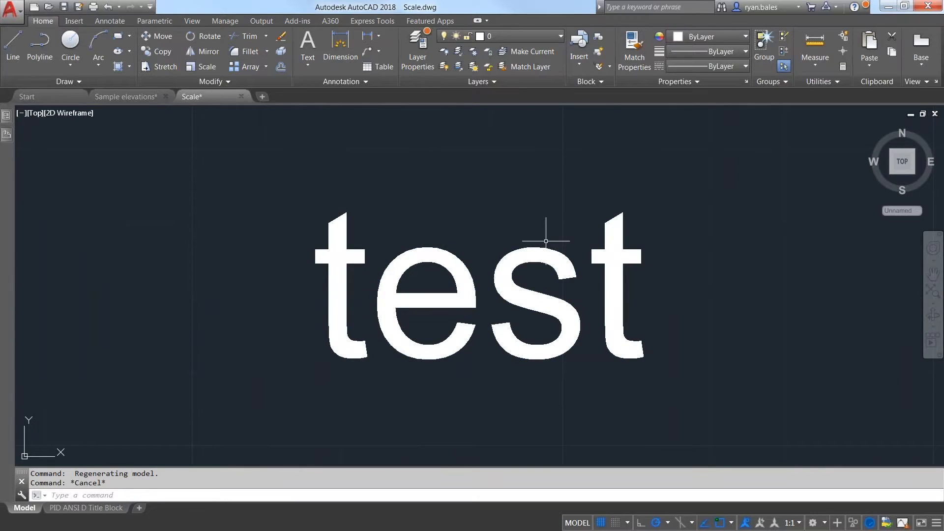
key("Escape")
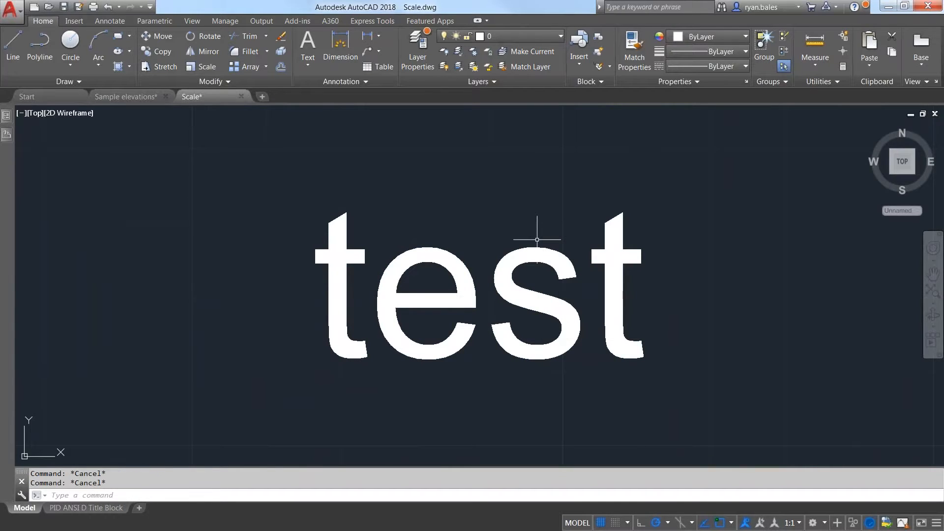
type("SCA")
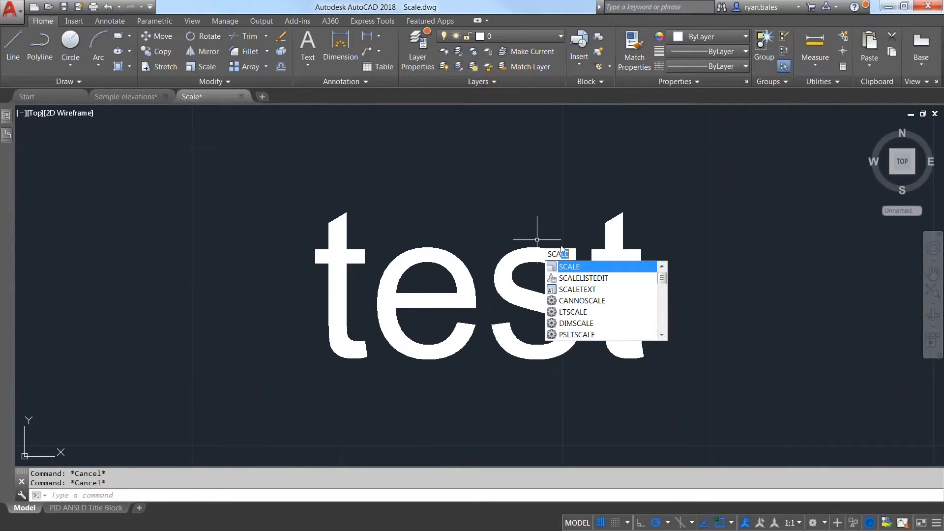
left_click(586, 289)
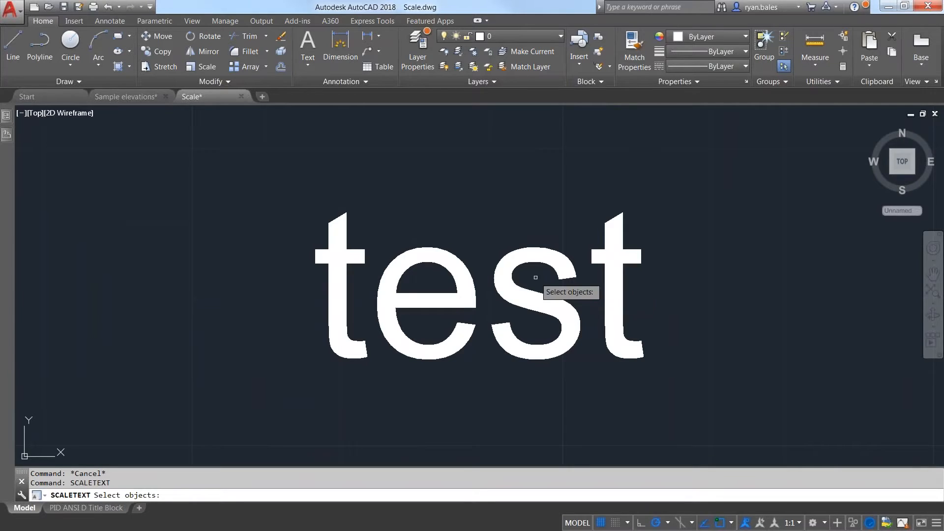
left_click(373, 258)
left_click(288, 217)
key("Return")
key("Down")
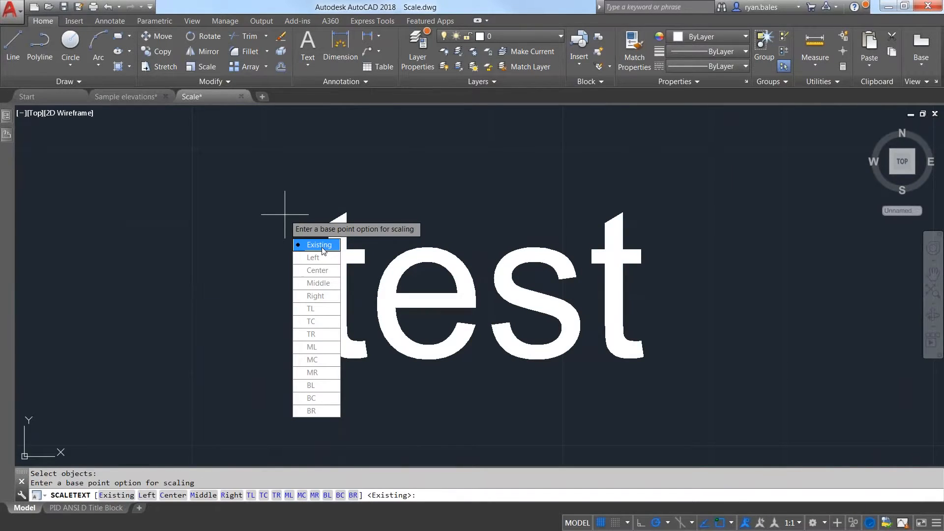
key("Escape")
Run SCALETEXT on a window around all the drawing's objects, with the Existing base point and a model height of 0.2
scroll(297, 221, "down", 5)
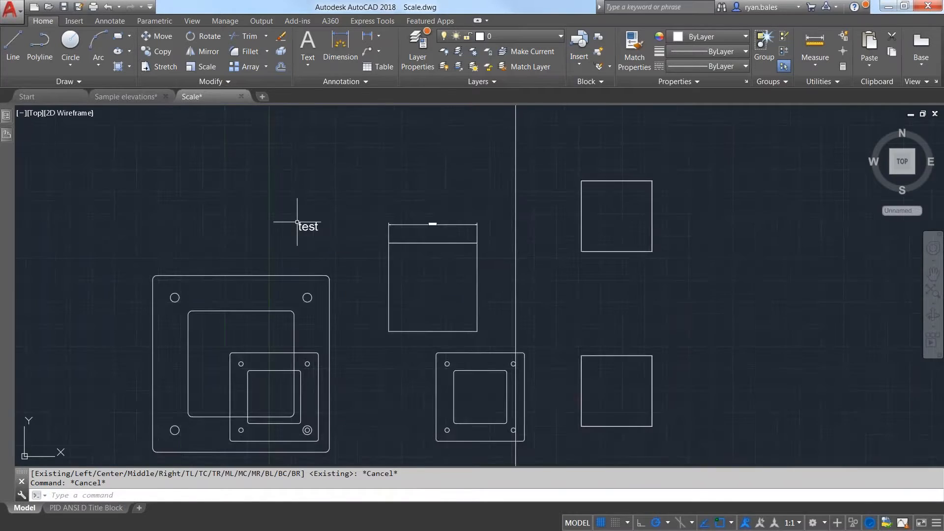
type("sc")
left_click(371, 261)
left_click(90, 141)
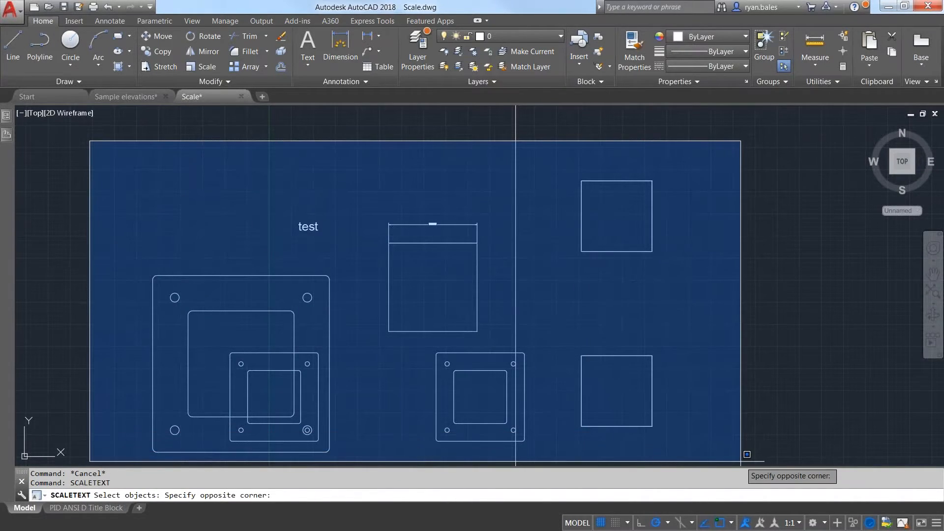
left_click(747, 455)
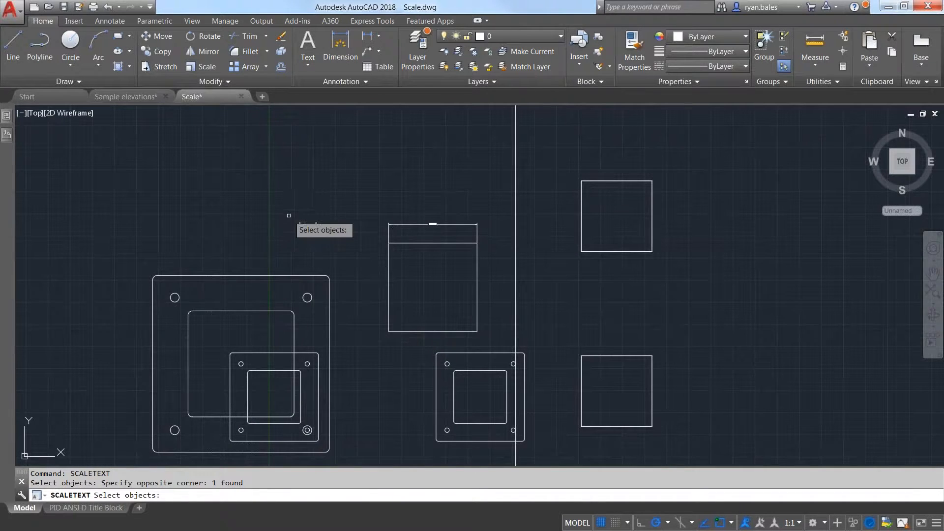
scroll(289, 216, "up", 4)
key("Return")
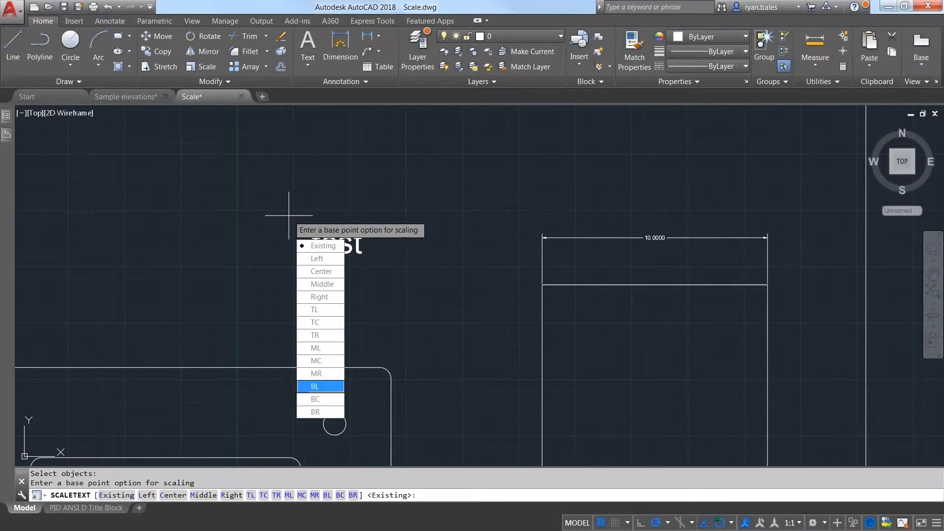
left_click(333, 251)
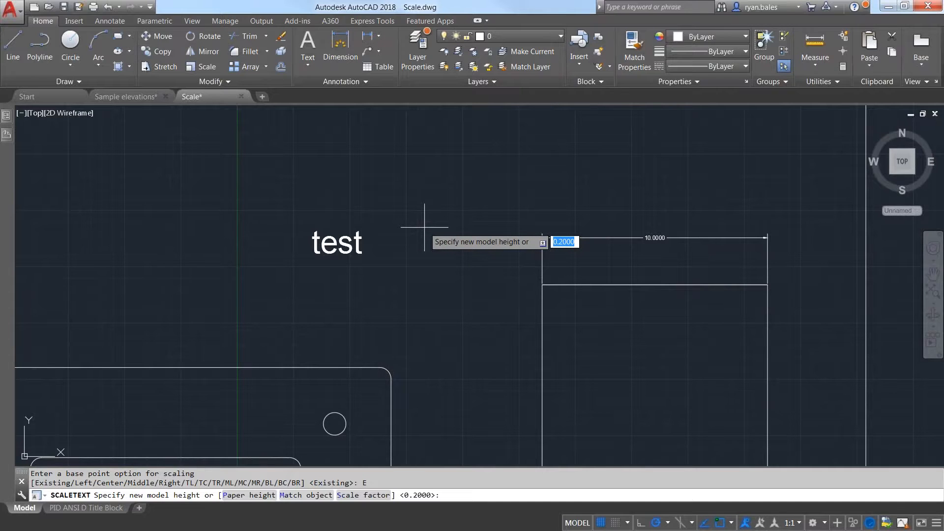
key("Return")
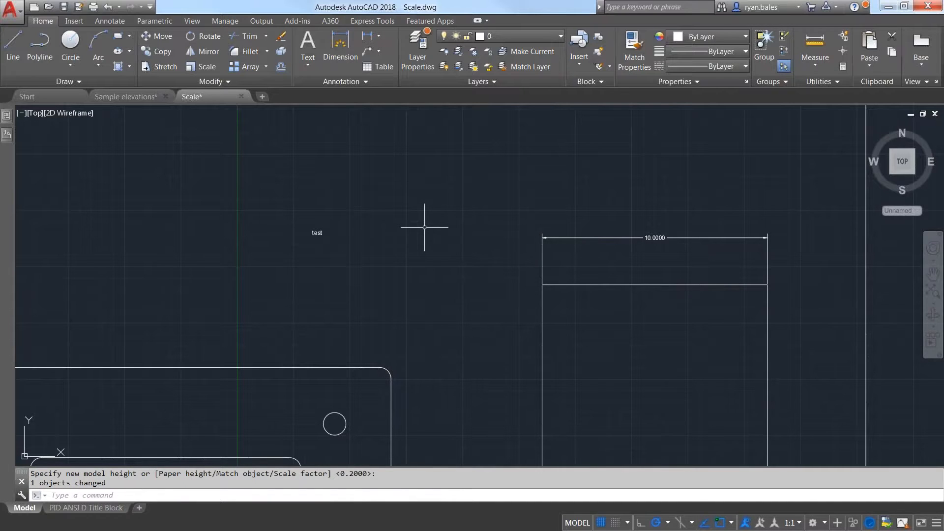
Scale the "test" text with SCALETEXT from its Existing base point to a model height of 6
scroll(317, 221, "up", 6)
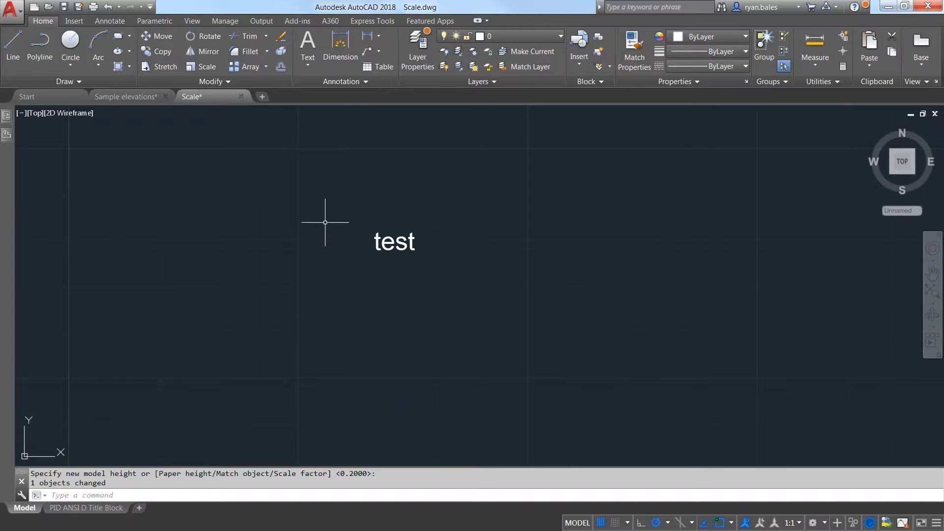
key("Return")
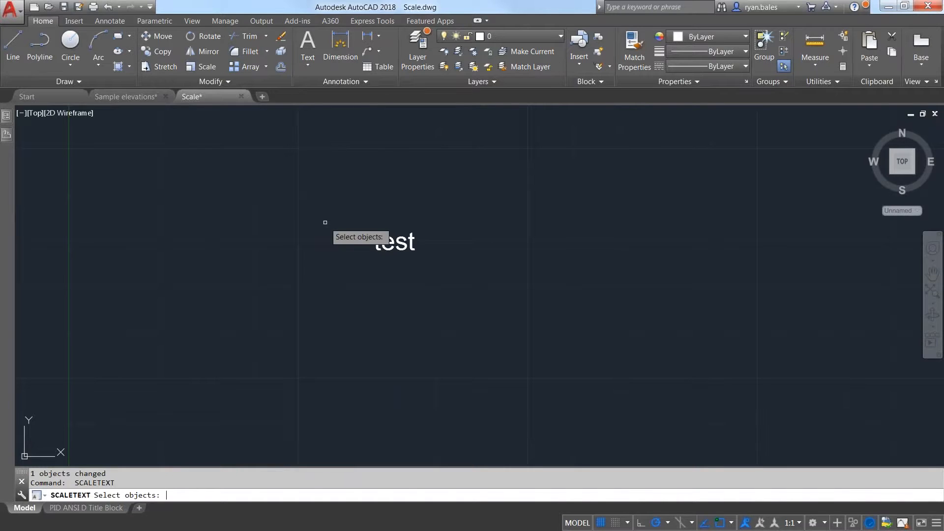
left_click(436, 223)
left_click(365, 290)
key("Return")
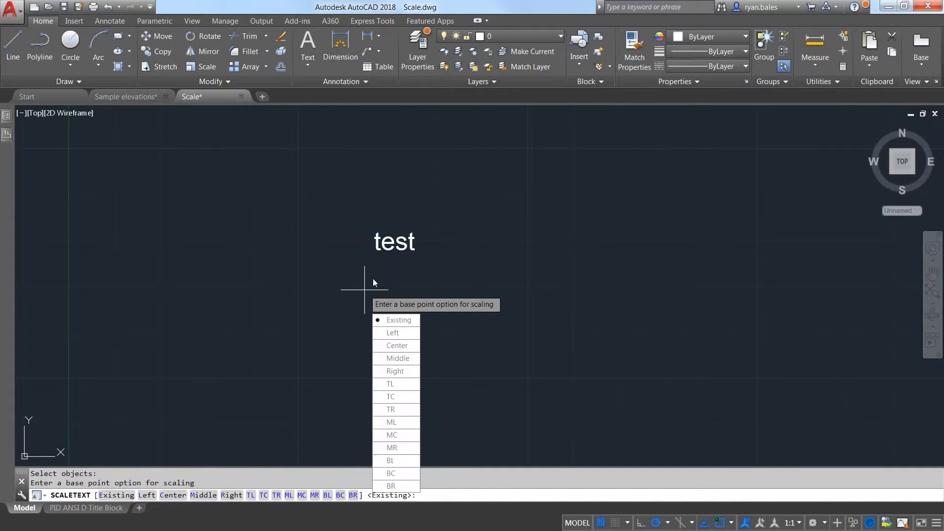
left_click(397, 320)
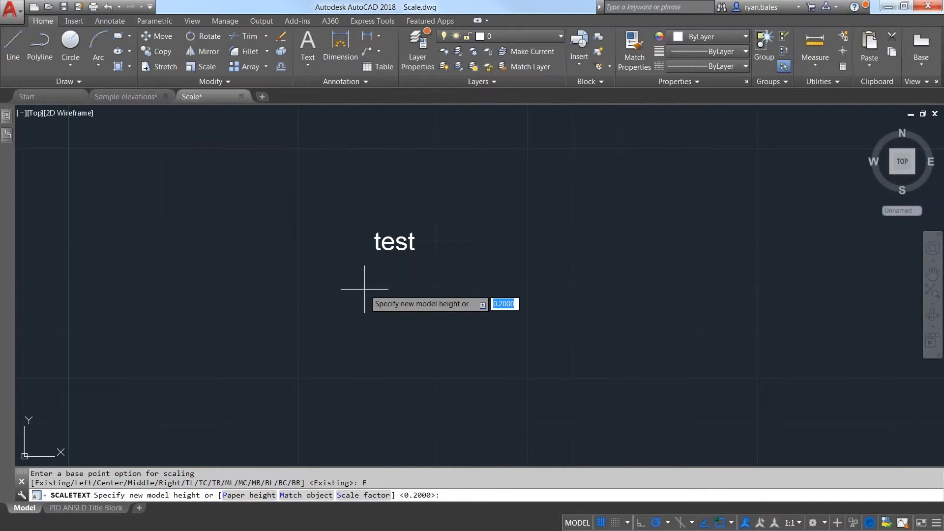
type("6")
key("Return")
Check the text height of the "test" text in its properties
scroll(432, 264, "down", 1)
scroll(497, 259, "down", 1)
middle_click_drag(498, 259, 372, 173)
left_click(371, 173)
left_click(263, 218)
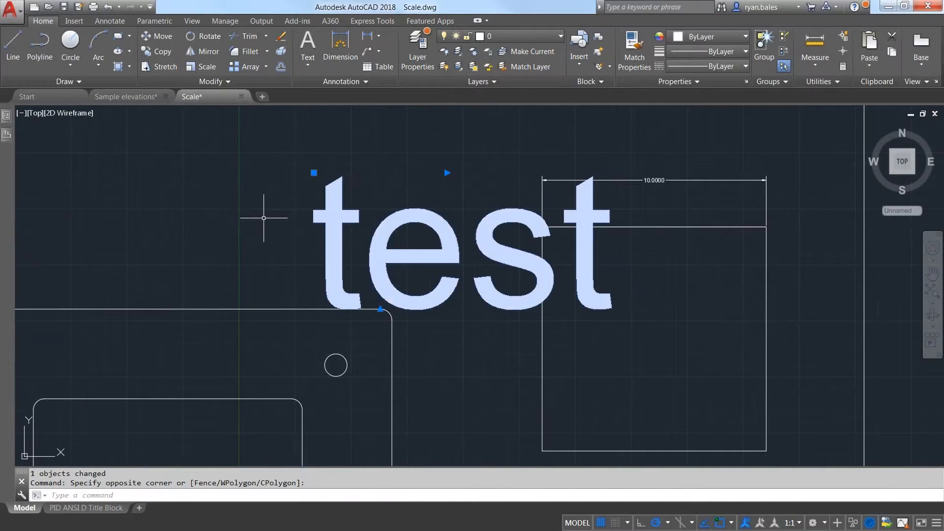
right_click(263, 218)
left_click(324, 500)
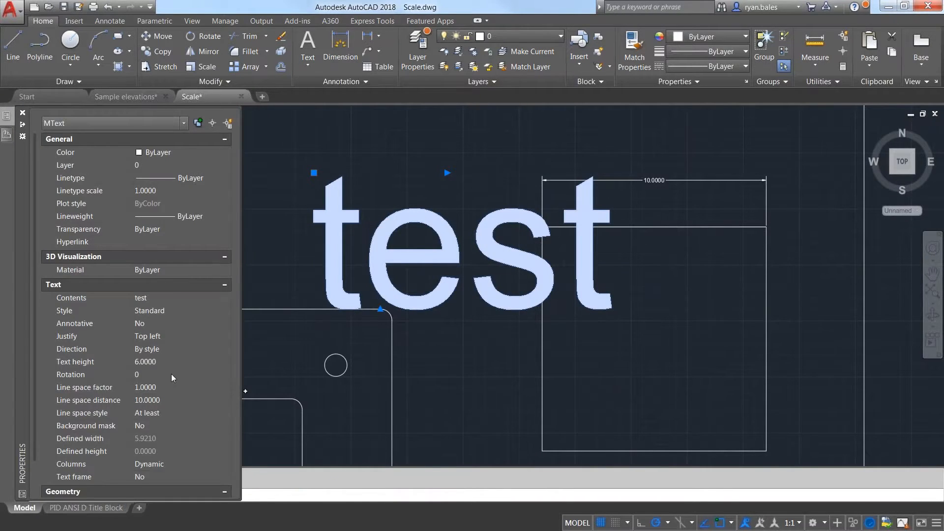
left_click(167, 362)
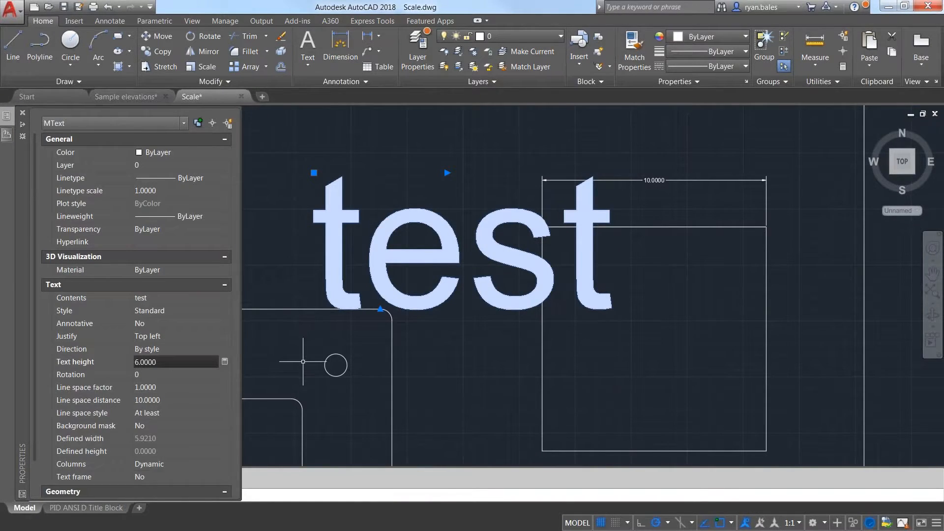
key("ctrl+1")
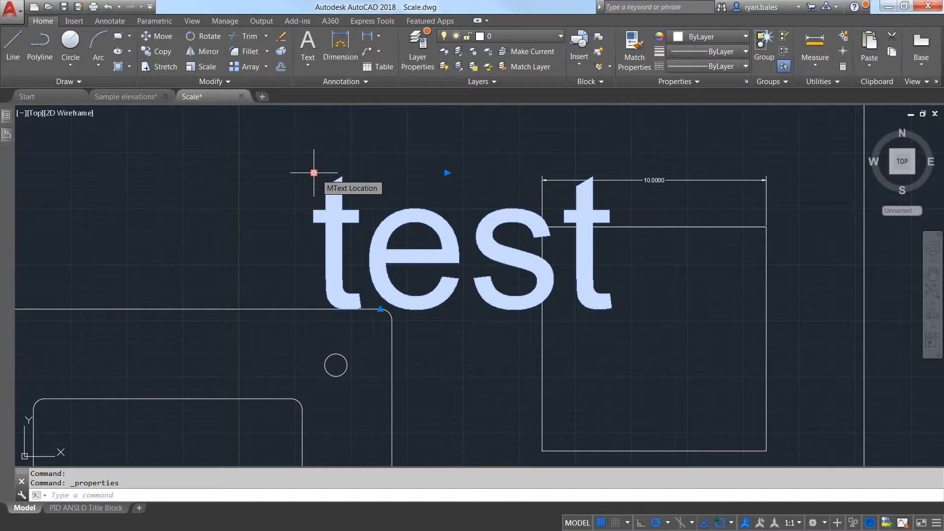
type("s")
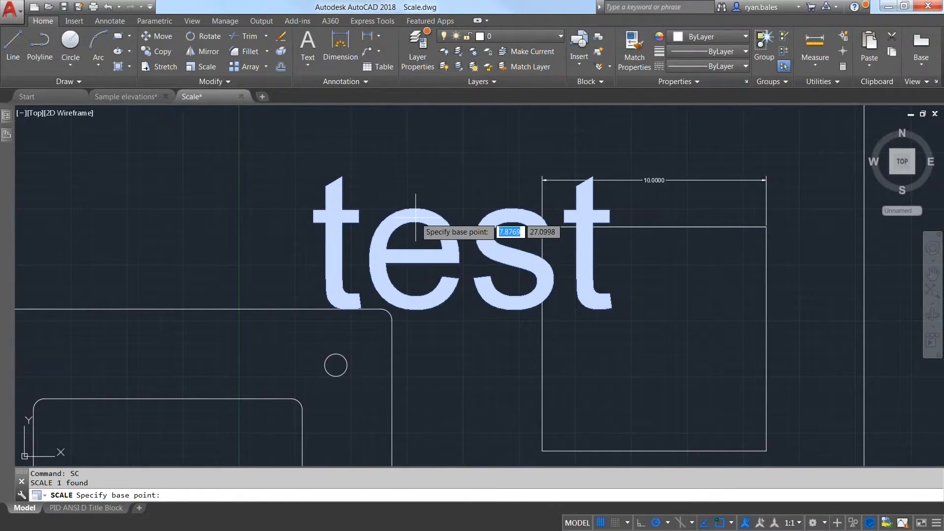
key("Escape")
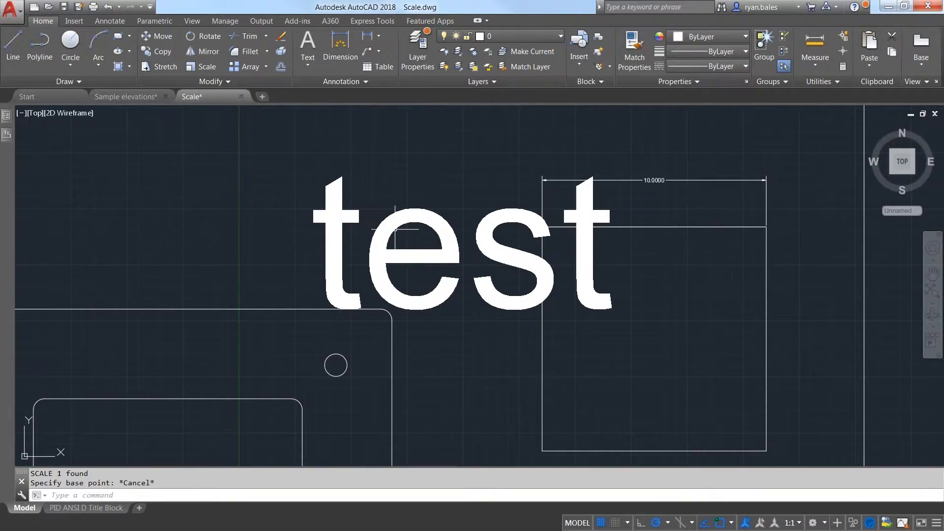
scroll(395, 230, "down", 4)
scroll(420, 240, "up", 2)
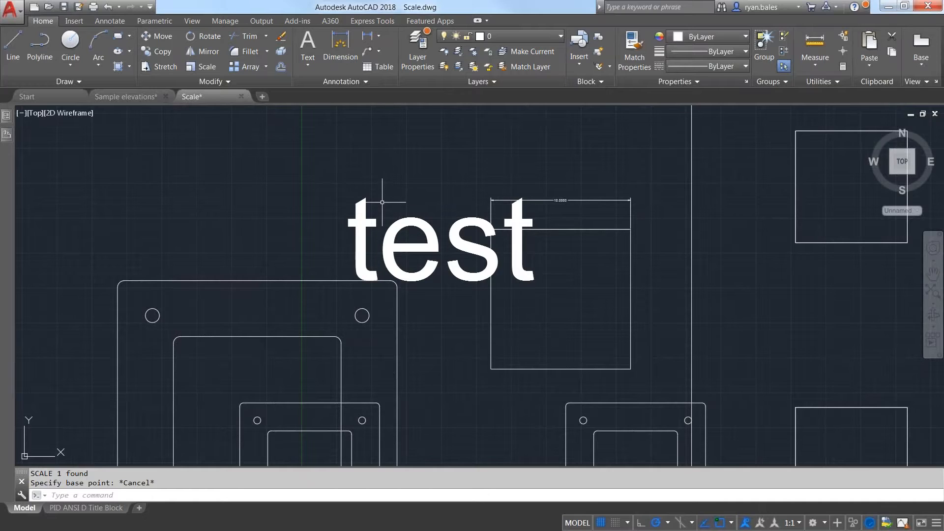
Try SCALETEXT on the "test" text with the Existing base point and the Paper height option, without entering a height
type("SC")
left_click(453, 267)
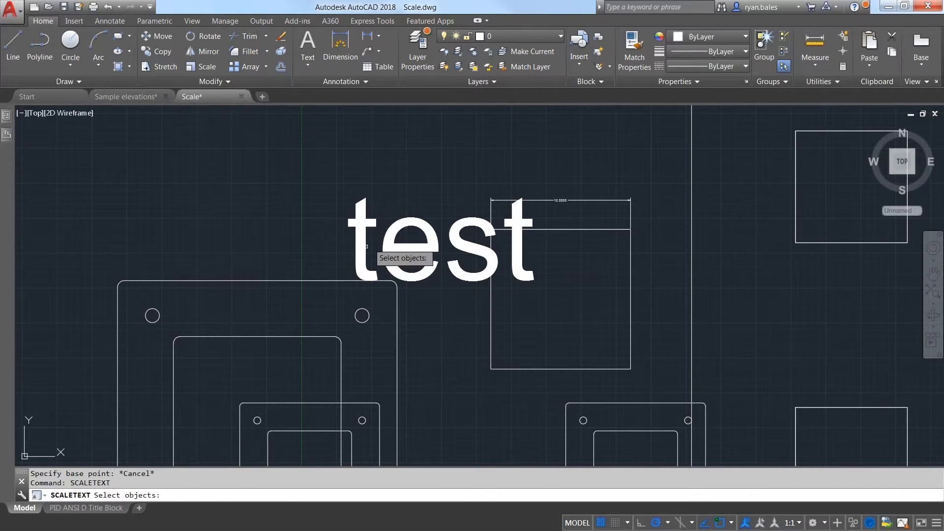
left_click(407, 179)
left_click(256, 249)
key("Return")
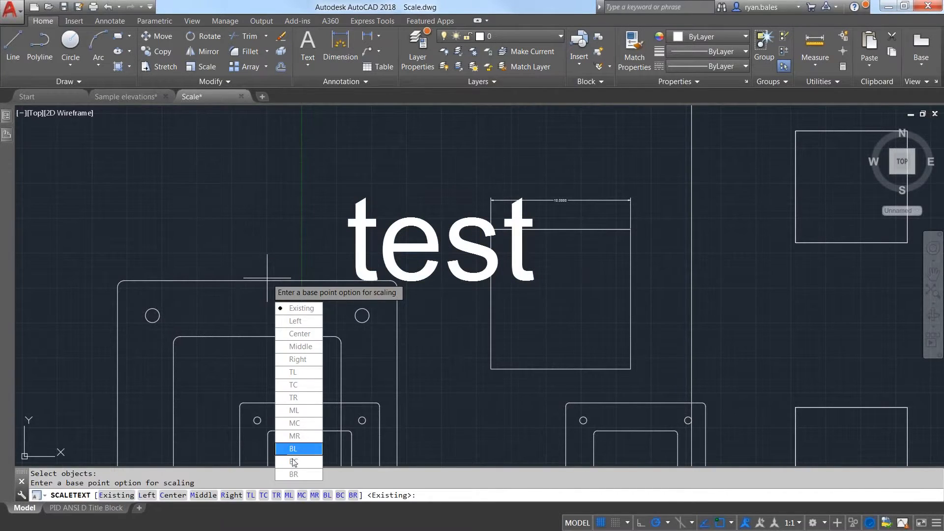
left_click(301, 308)
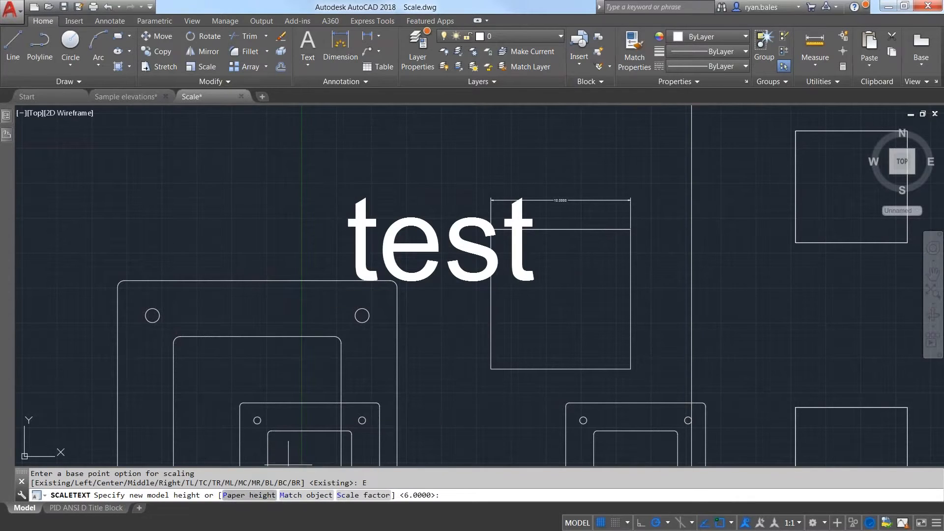
left_click(255, 496)
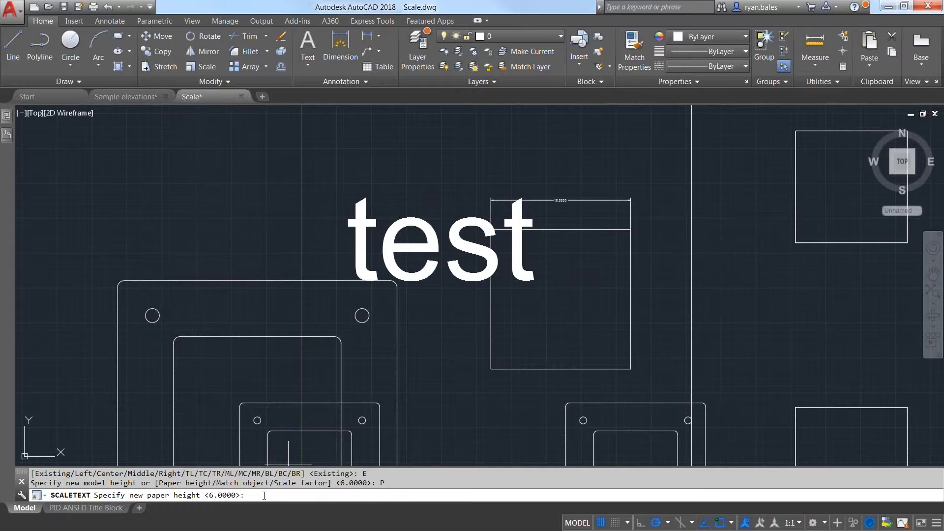
key("Escape")
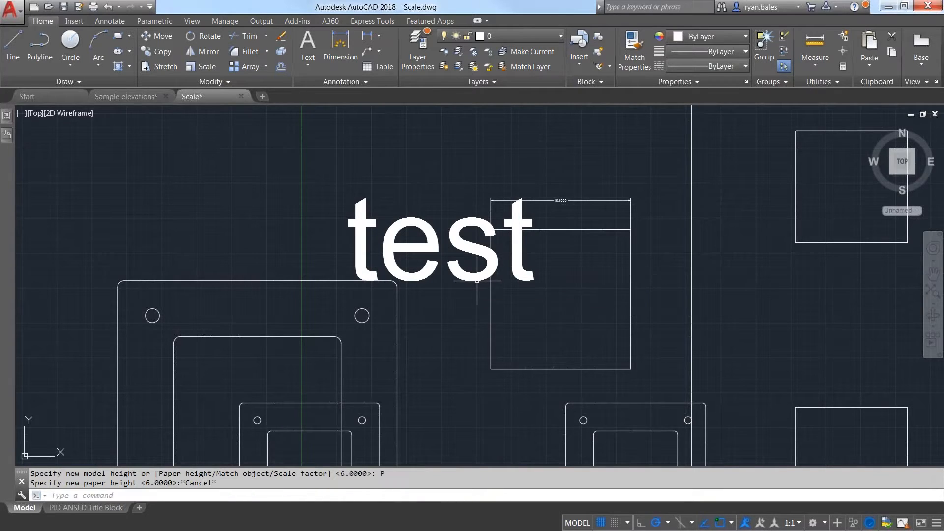
key("Return")
double_click(411, 227)
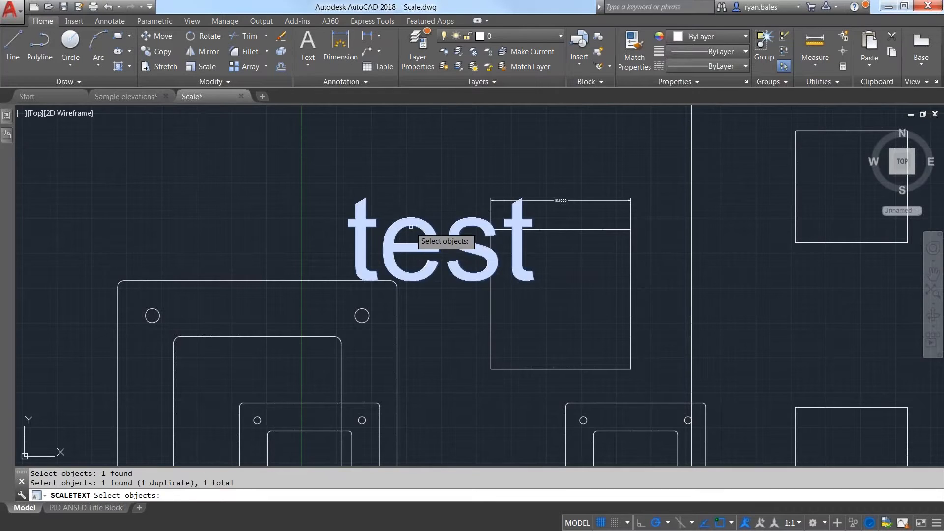
key("Return")
left_click(436, 259)
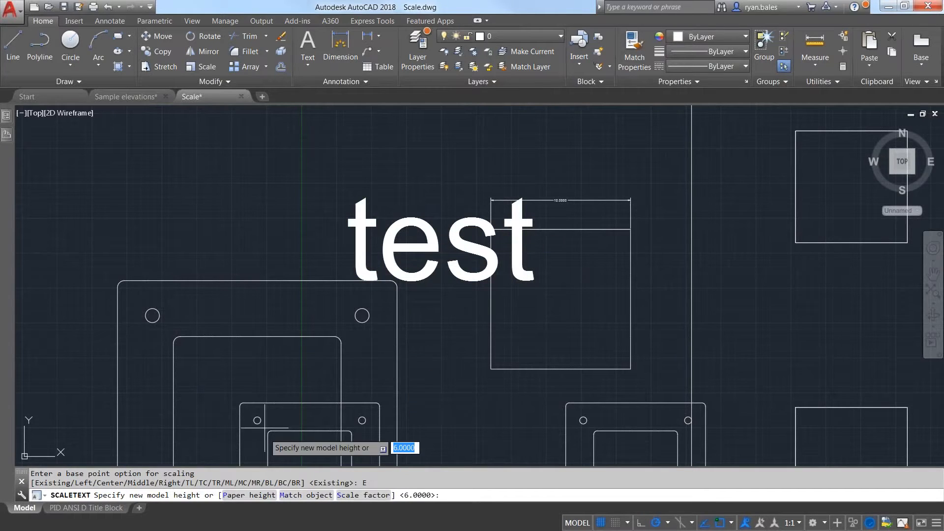
key("Escape")
Copy the "test" text to an empty area above the original
type("co")
key("Return")
left_click(443, 265)
left_click(421, 216)
key("Return")
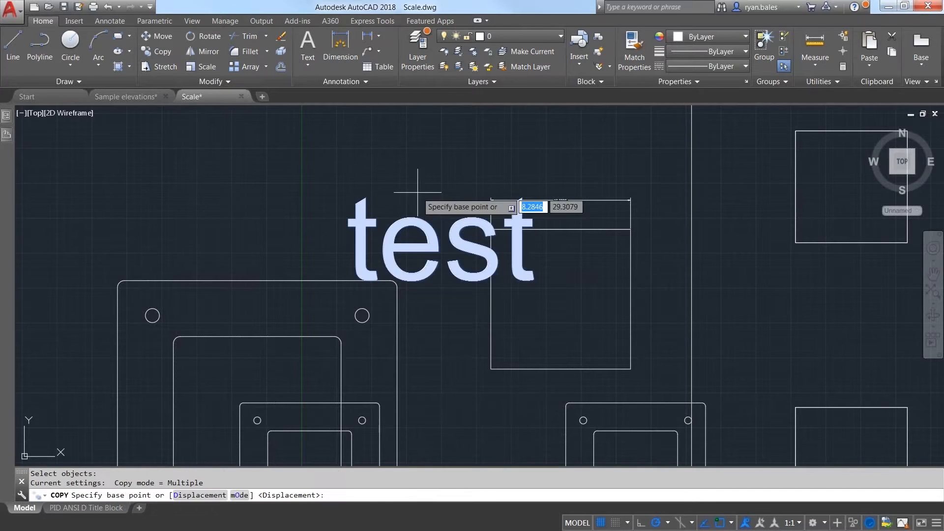
left_click(418, 202)
middle_click_drag(408, 129, 422, 272)
left_click(451, 206)
key("Escape")
Set the text height of the upper "test" copy to 2 in its properties and deselect it
left_click(425, 200)
left_click(332, 256)
mouse_move(9, 117)
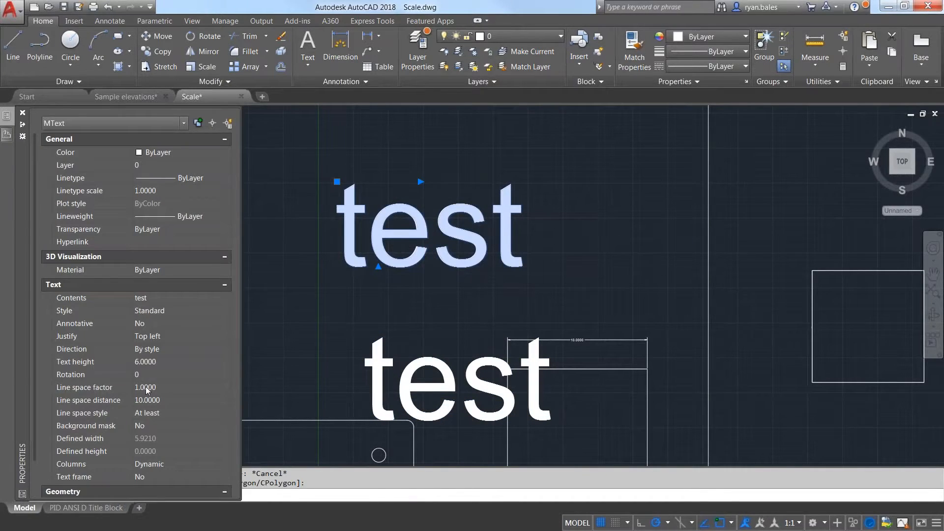
left_click(157, 362)
type("2")
key("Return")
key("Escape")
Use SCALETEXT with the Existing base point and Match object option to match the lower "test" text's height to the upper one
type("SCALE")
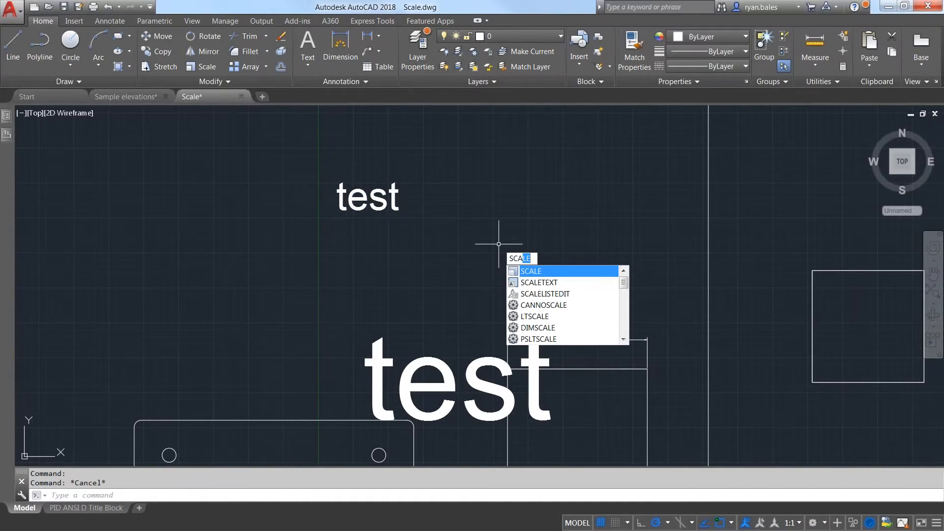
key("Down")
key("Return")
left_click(419, 322)
left_click(357, 353)
key("Return")
type("e")
key("Return")
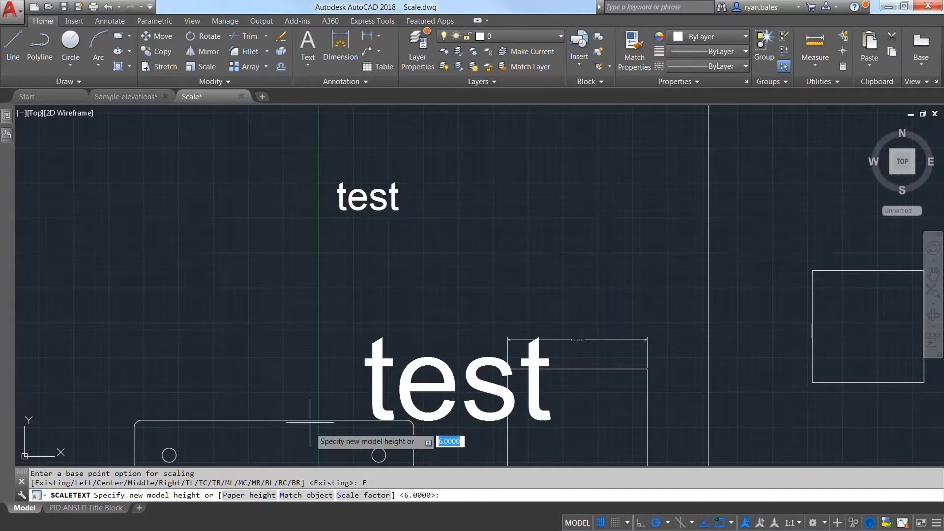
type("m")
key("Return")
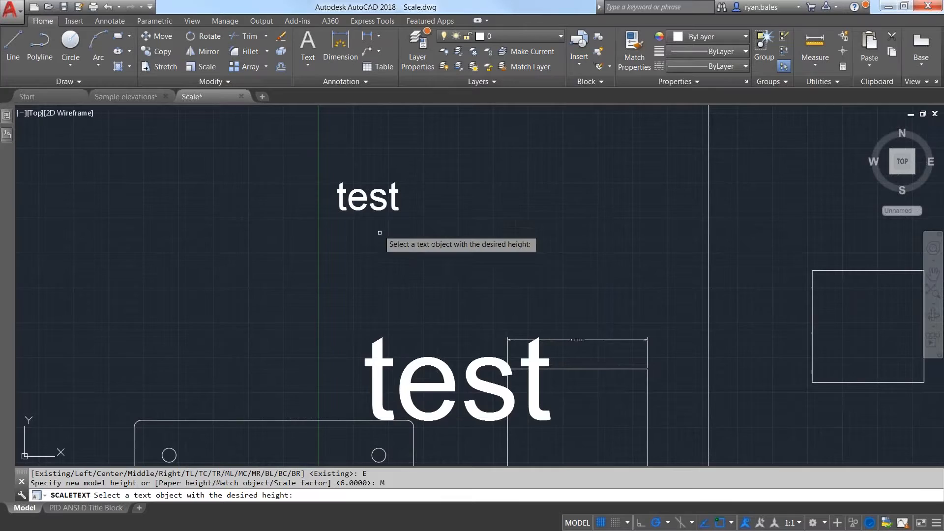
left_click(368, 204)
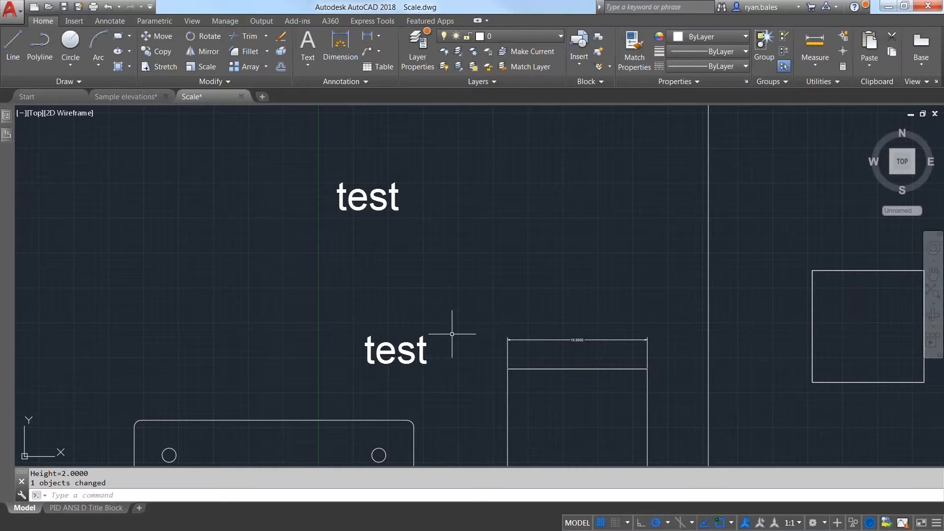
Try SCALETEXT on the lower "test" text with the Existing base point and the Scale factor option, without entering a factor
key("Return")
left_click(458, 366)
left_click(382, 334)
key("Return")
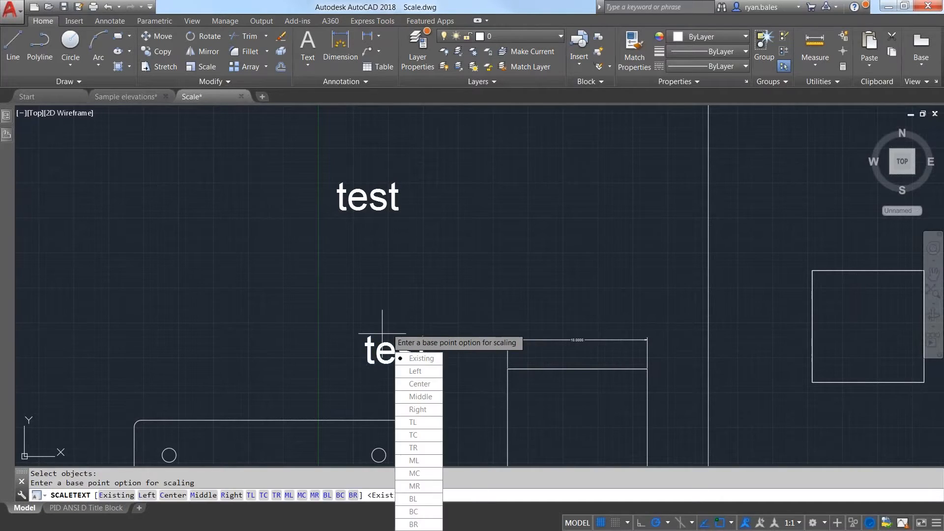
key("Down")
key("Return")
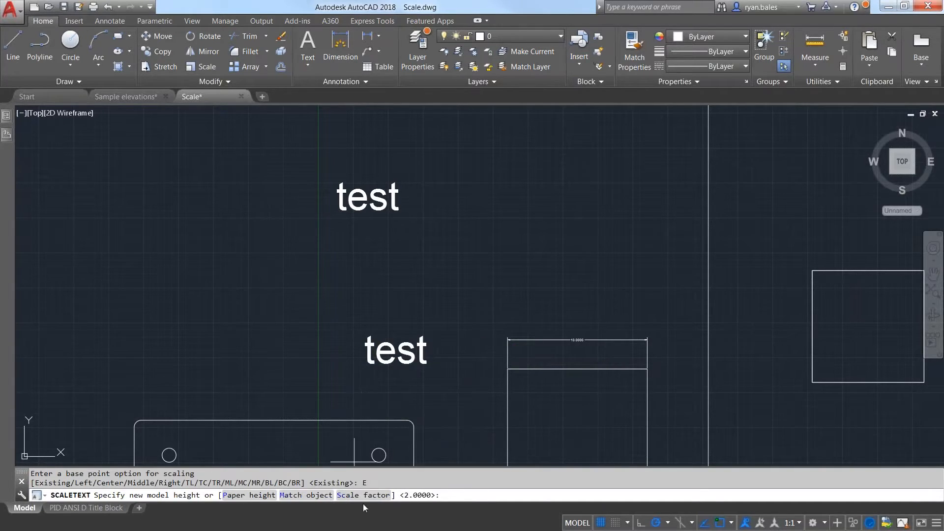
type("s")
key("Return")
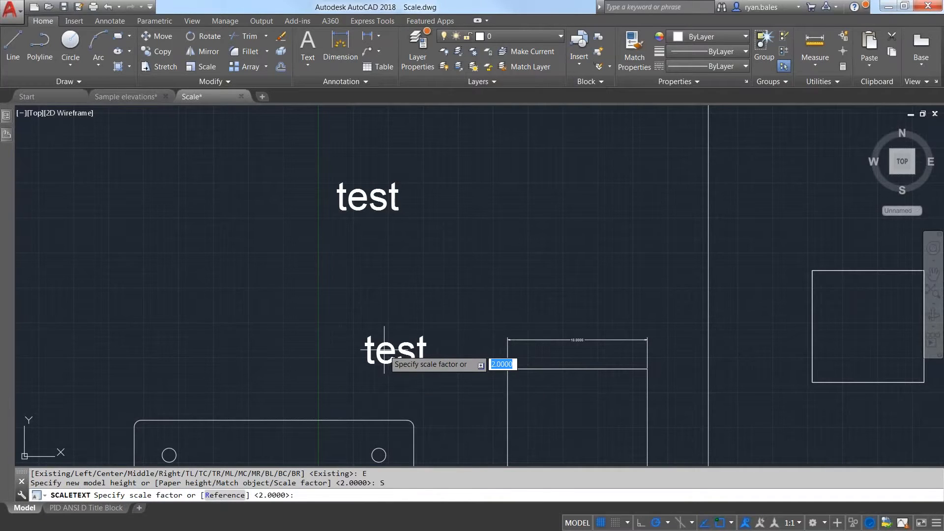
scroll(384, 349, "up", 2)
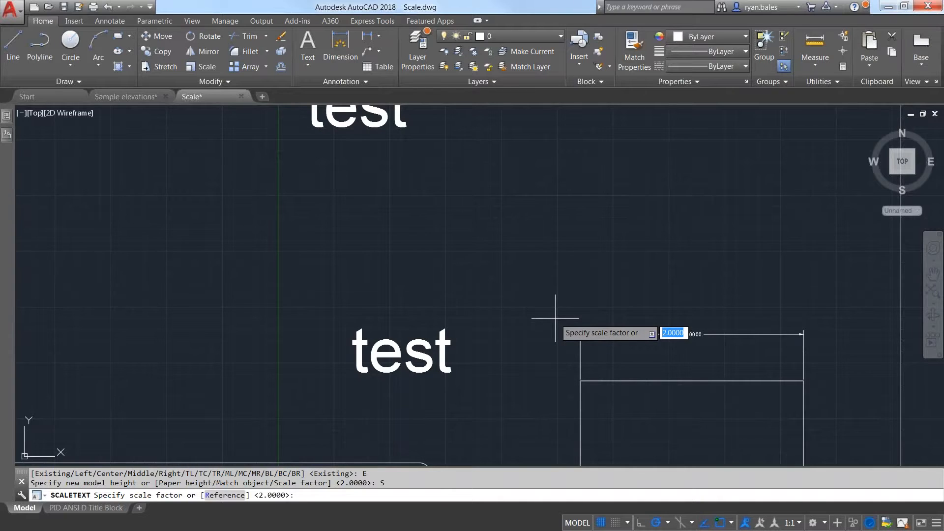
key("Escape")
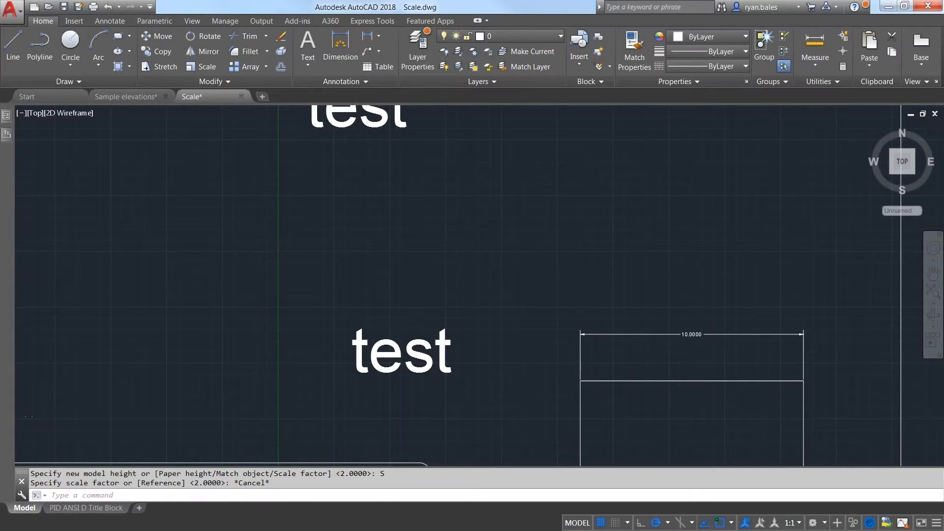
Examine the X, Y and Z scale properties of the upper square block
scroll(508, 284, "down", 3)
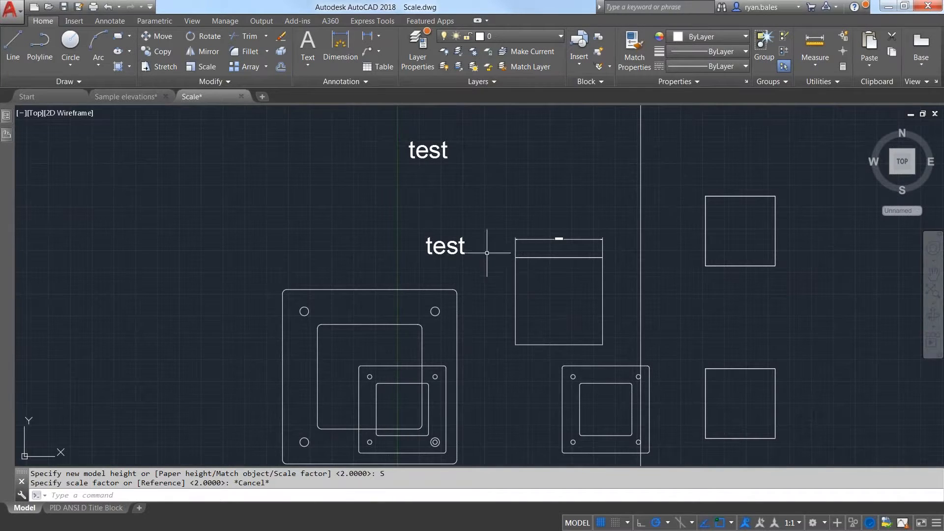
scroll(479, 253, "up", 2)
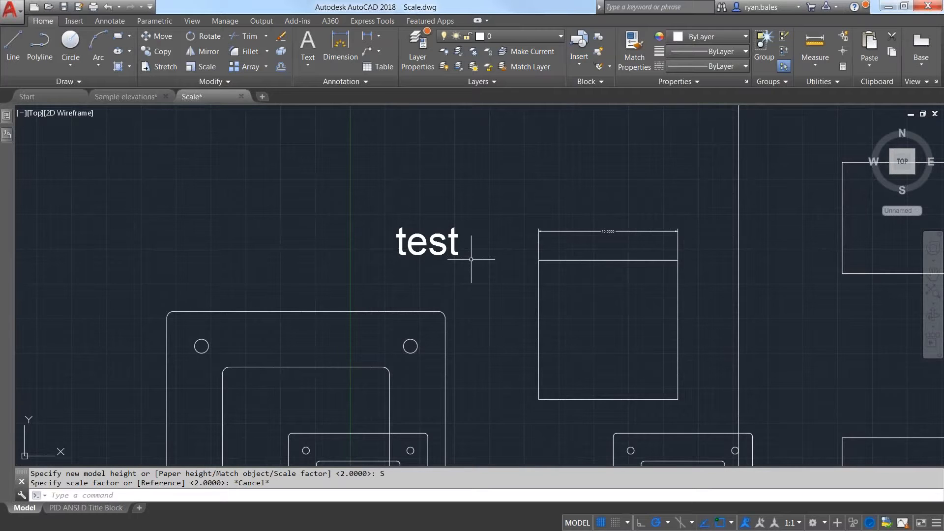
scroll(481, 310, "down", 2)
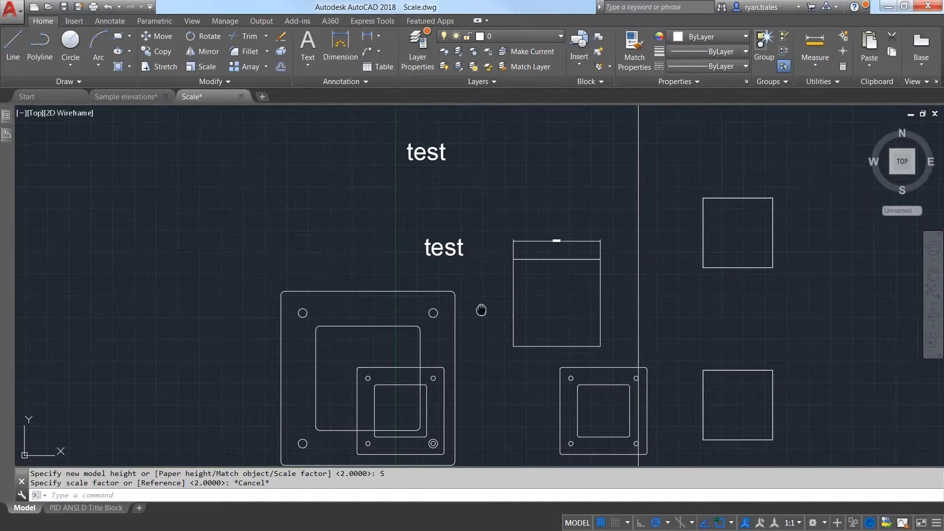
middle_click_drag(480, 309, 484, 281)
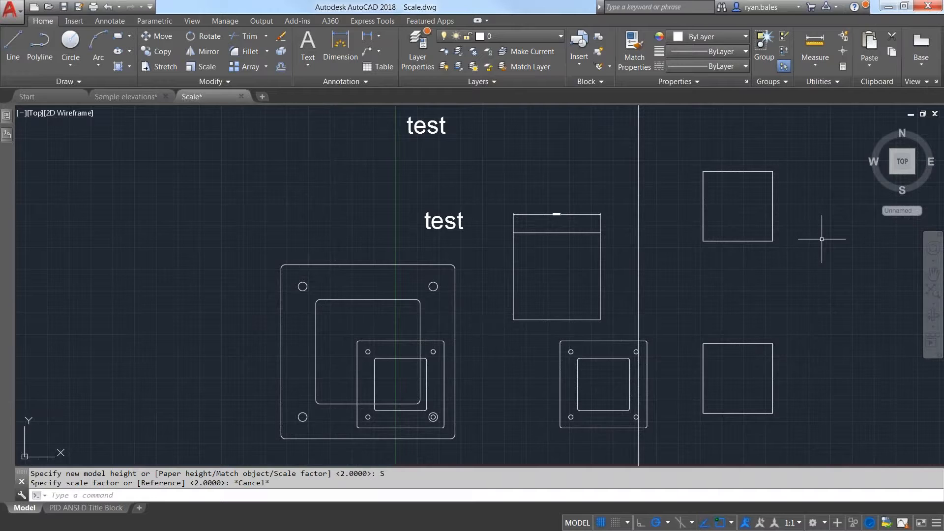
middle_click_drag(821, 239, 617, 316)
left_click(626, 339)
left_click(481, 276)
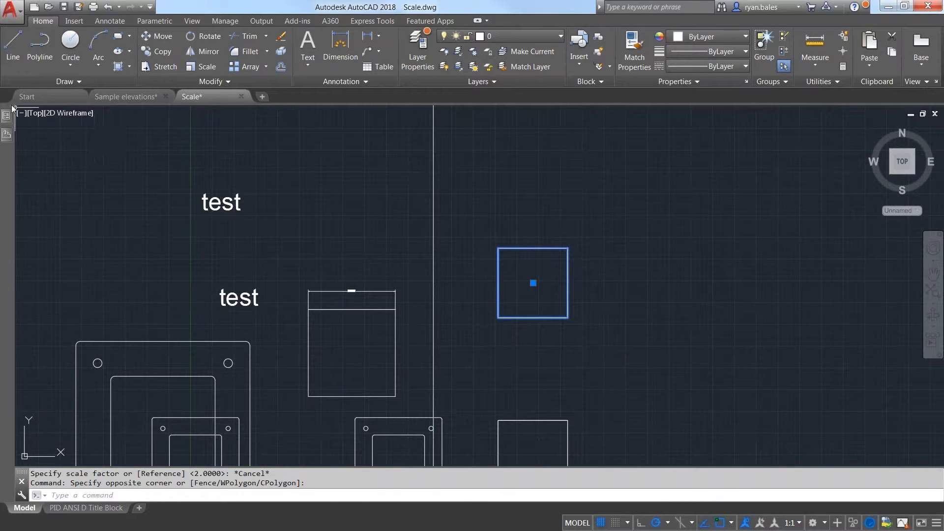
mouse_move(9, 114)
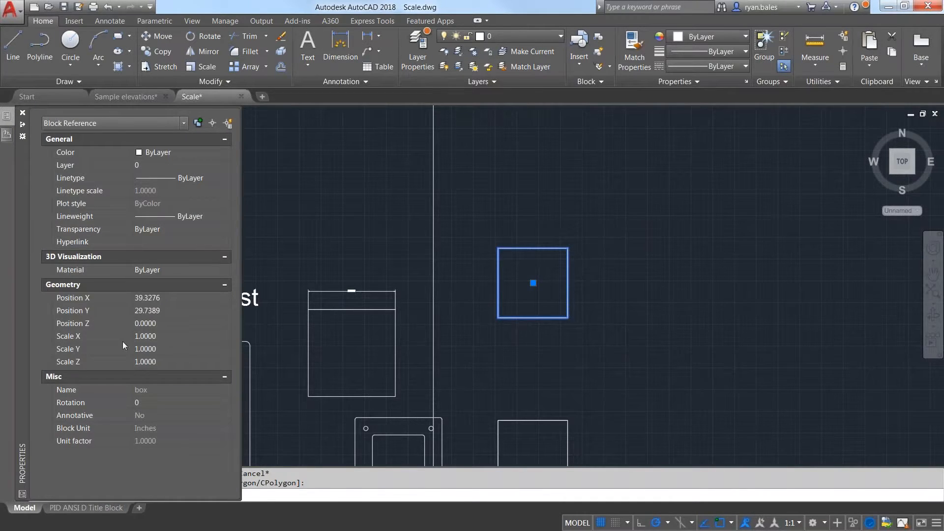
left_click(169, 335)
left_click(169, 349)
left_click(169, 361)
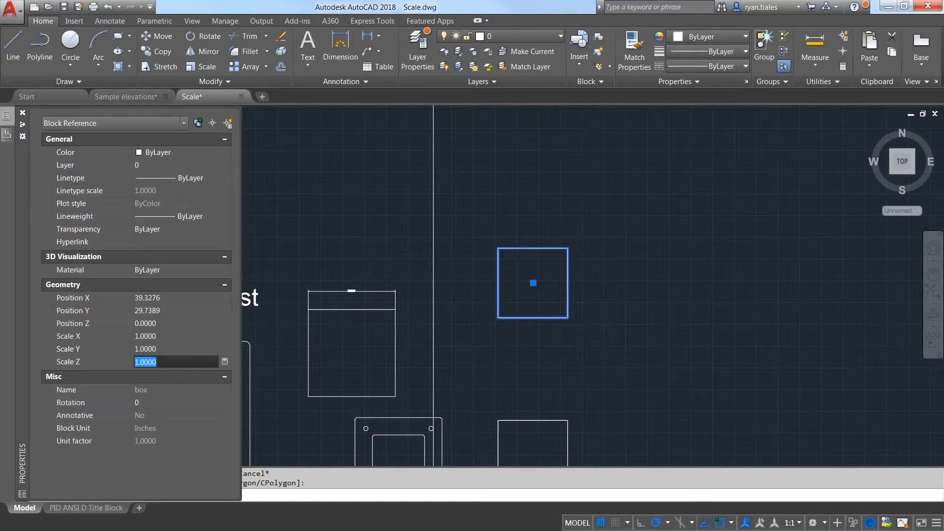
left_click(148, 336)
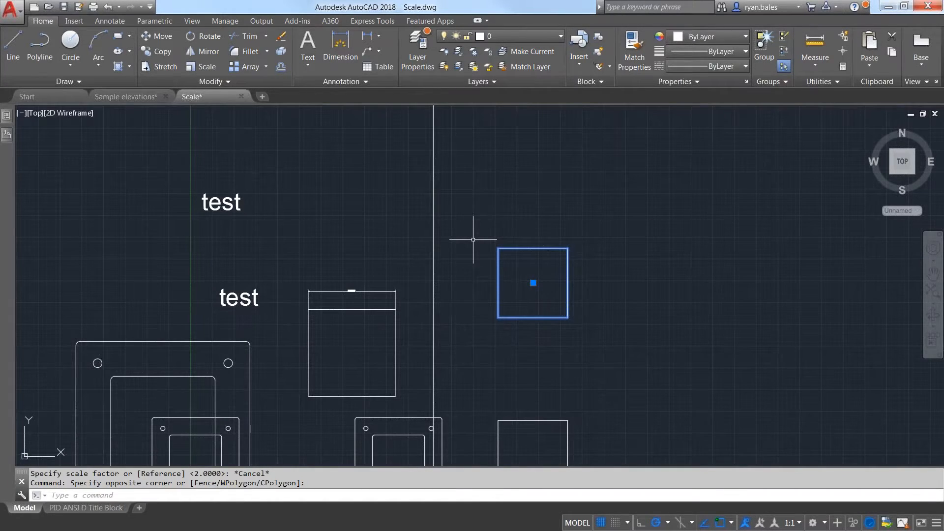
Delete the selected square block and insert the "box" block near the same spot with X, Y and Z scales of 2
key("Delete")
type("I")
key("Return")
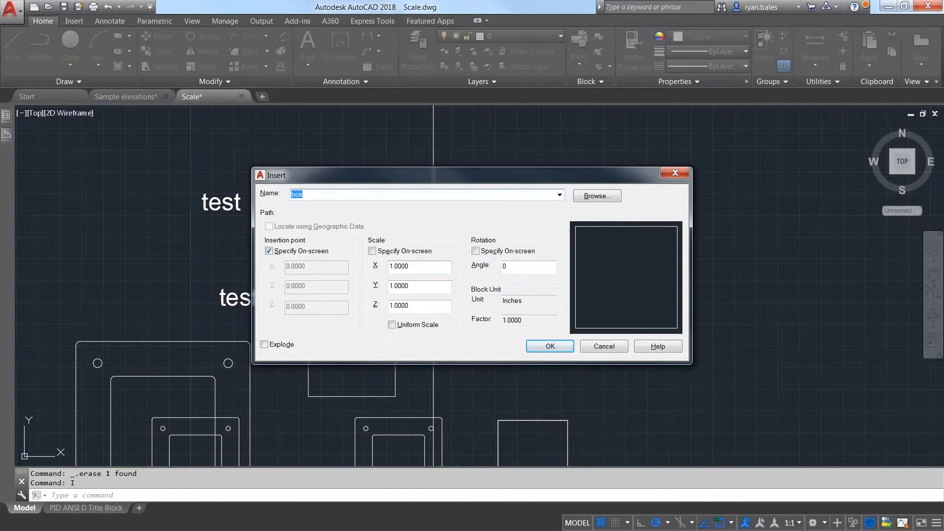
key("alt+s")
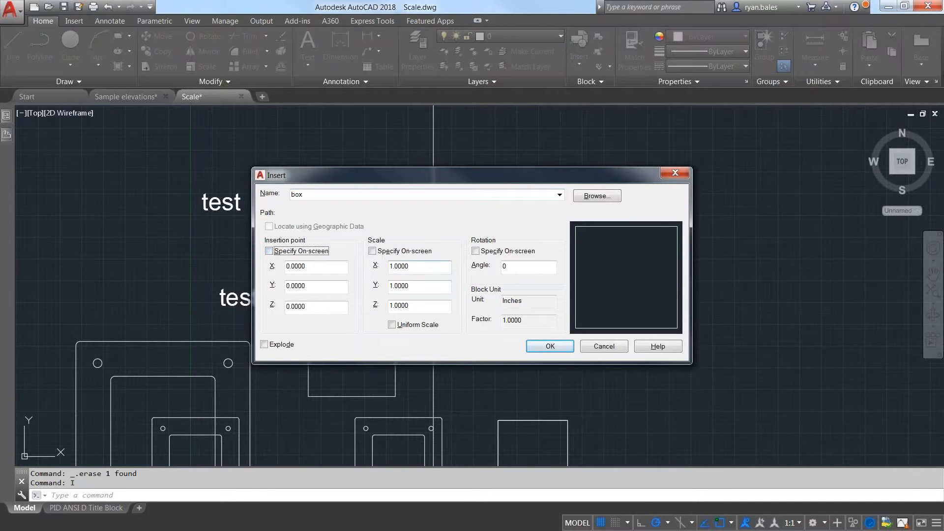
left_click(296, 254)
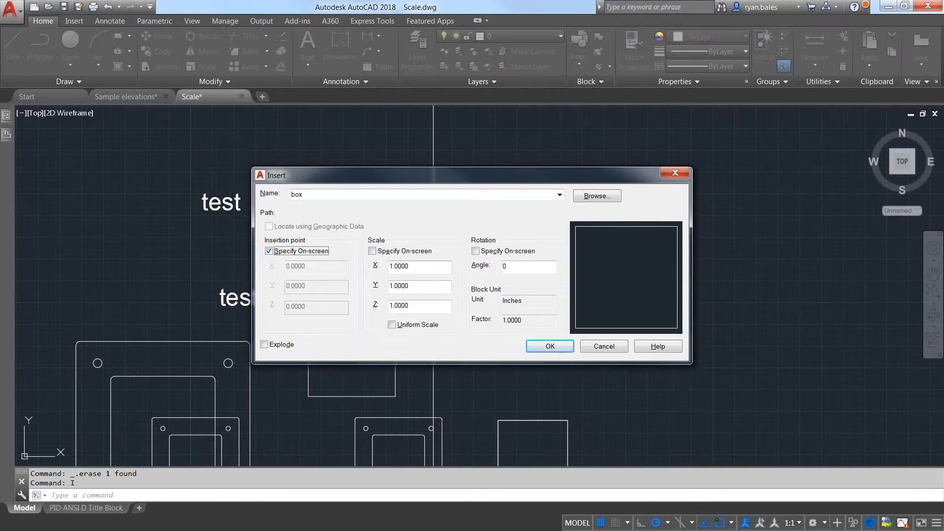
double_click(433, 268)
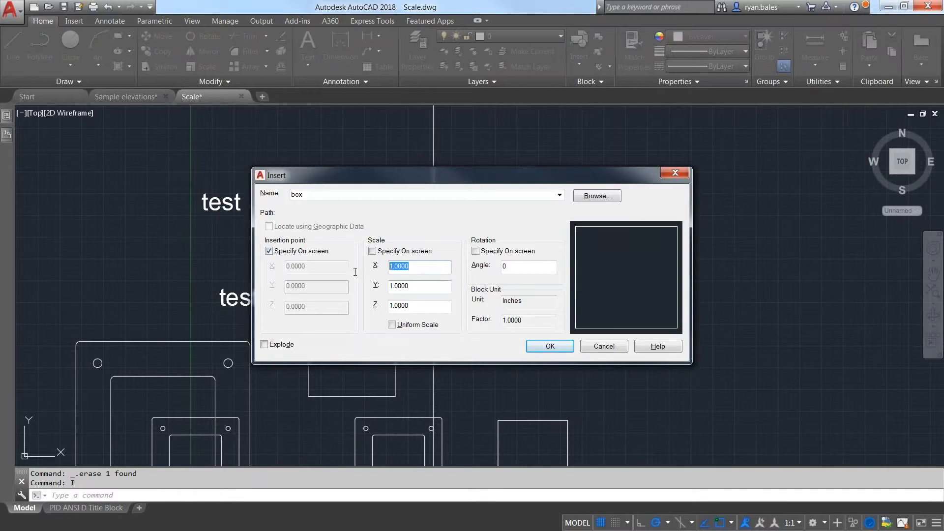
type("2")
double_click(421, 287)
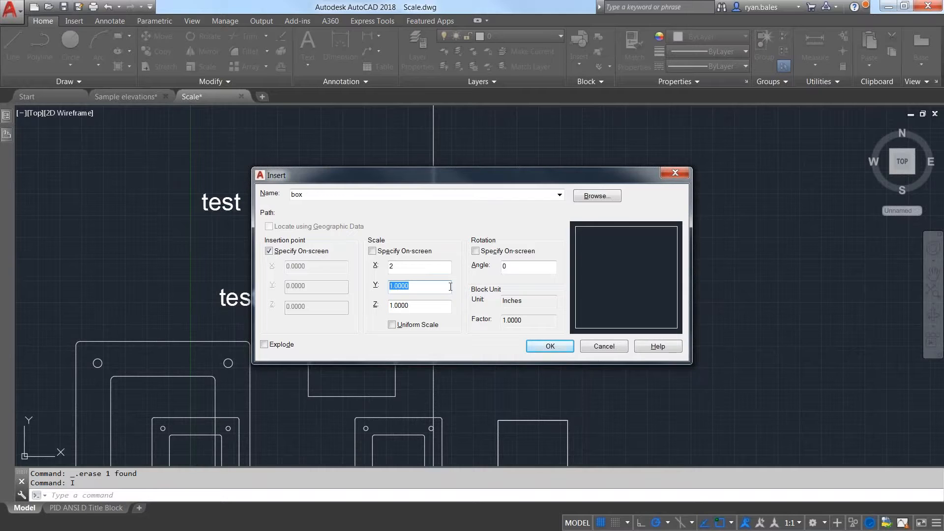
type("2")
key("Tab")
type("2")
left_click(418, 286)
left_click(550, 346)
left_click(528, 298)
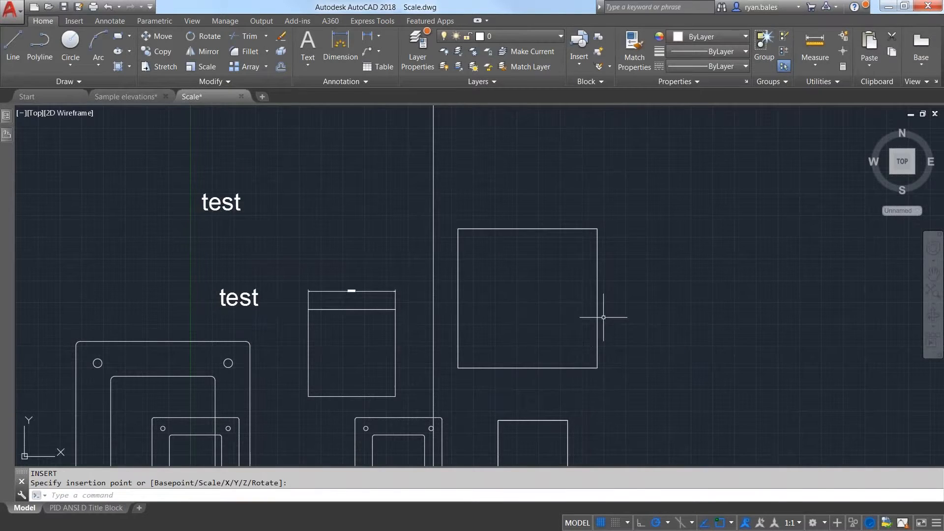
Set the X, Y and Z scales of the inserted "box" block to 1 in its properties
left_click_drag(605, 316, 550, 300)
mouse_move(14, 114)
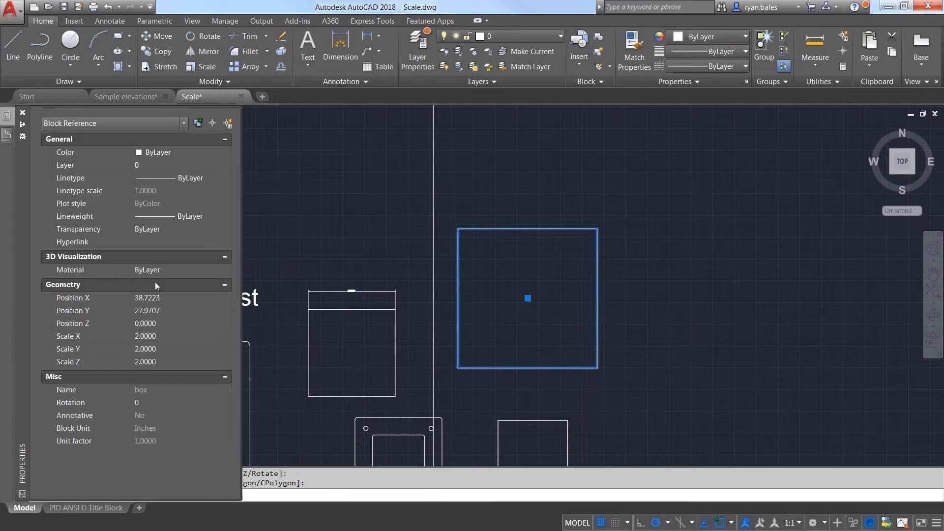
left_click(167, 336)
type("1")
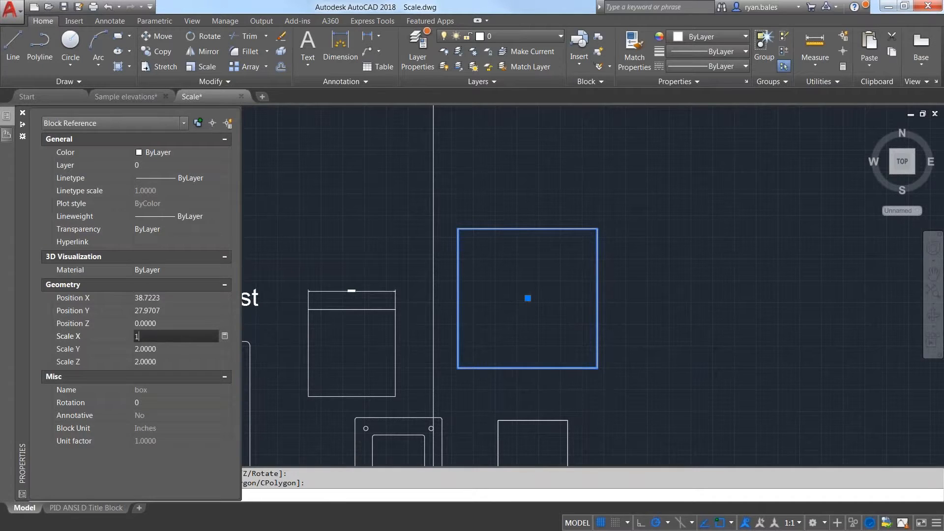
key("Tab")
type("1")
key("Tab")
type("1")
key("Return")
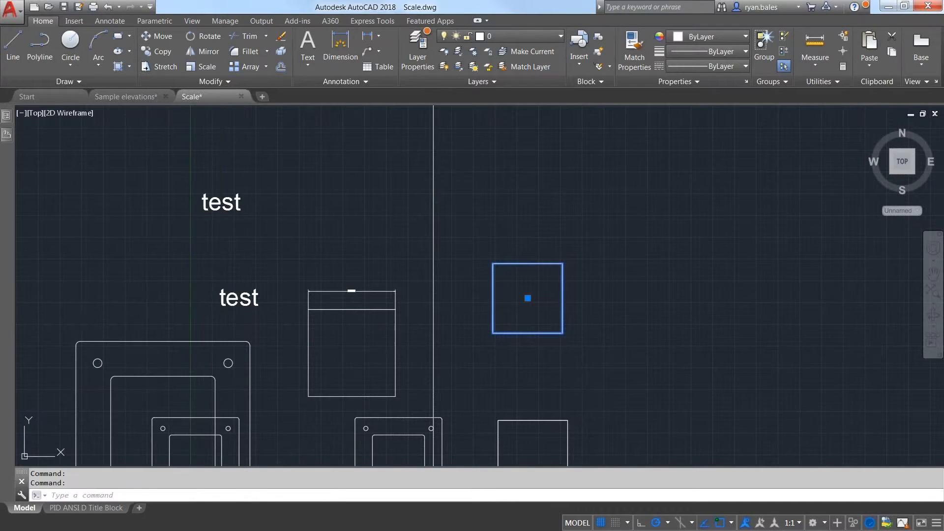
Orbit to a 3D view, try an X scale of 60 on the rear "box" block in its properties, and undo it
key("Escape")
scroll(558, 378, "down", 3)
middle_click_drag(510, 297, 444, 200, "shift")
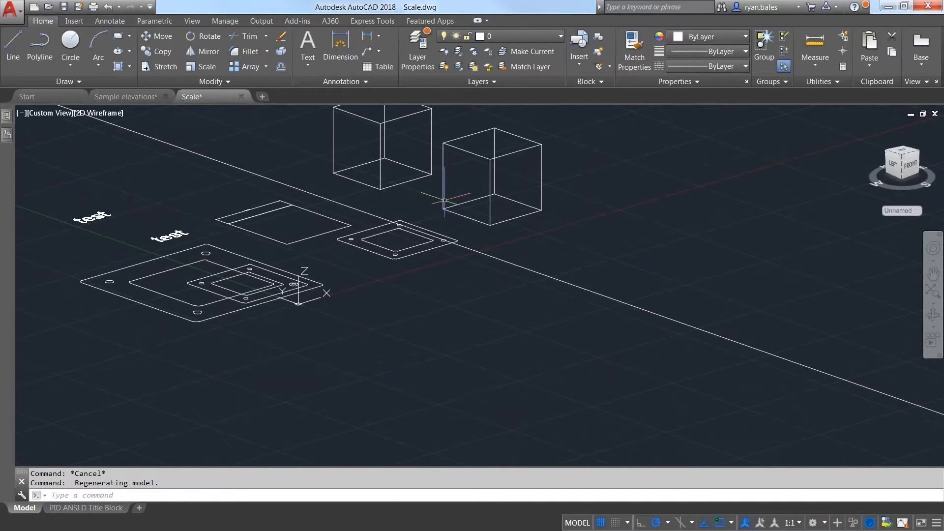
middle_click_drag(400, 130, 421, 261)
scroll(423, 247, "up", 2)
left_click(423, 245)
left_click(383, 228)
mouse_move(7, 116)
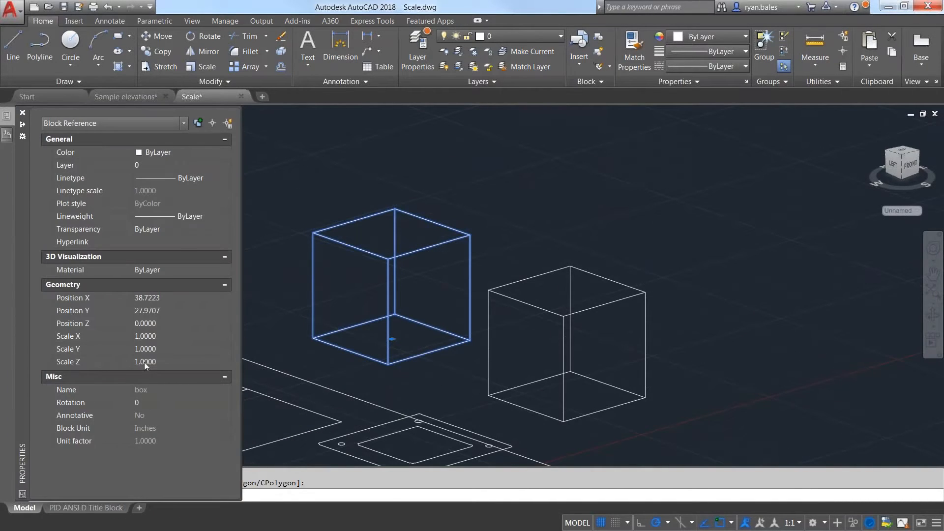
left_click(181, 331)
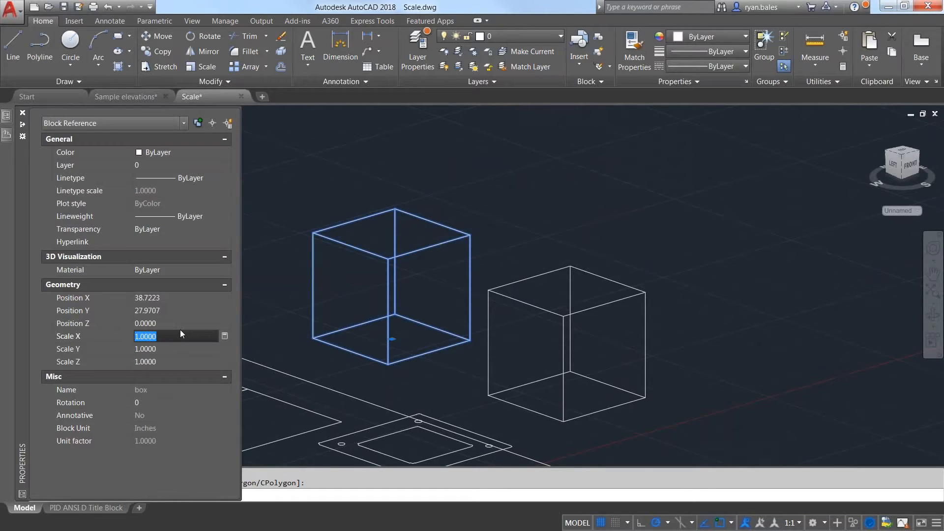
type("10")
key("Return")
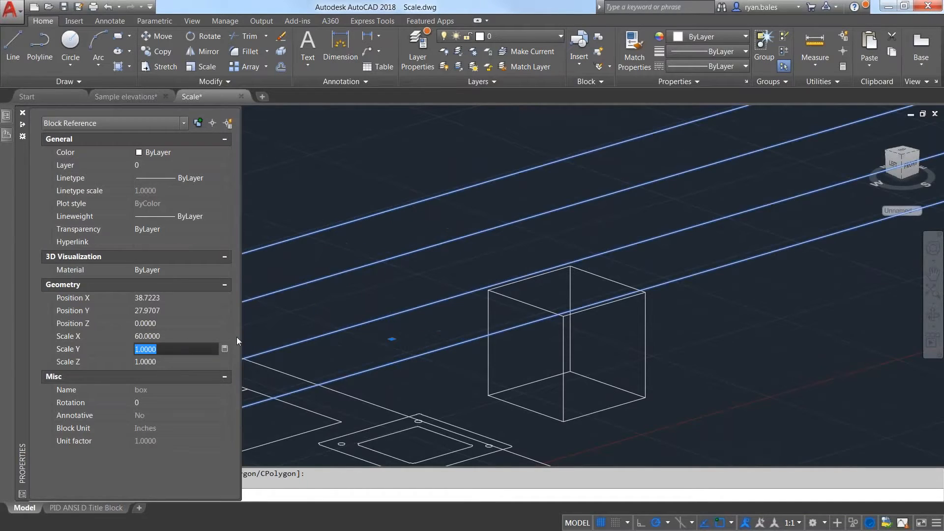
scroll(523, 240, "down", 8)
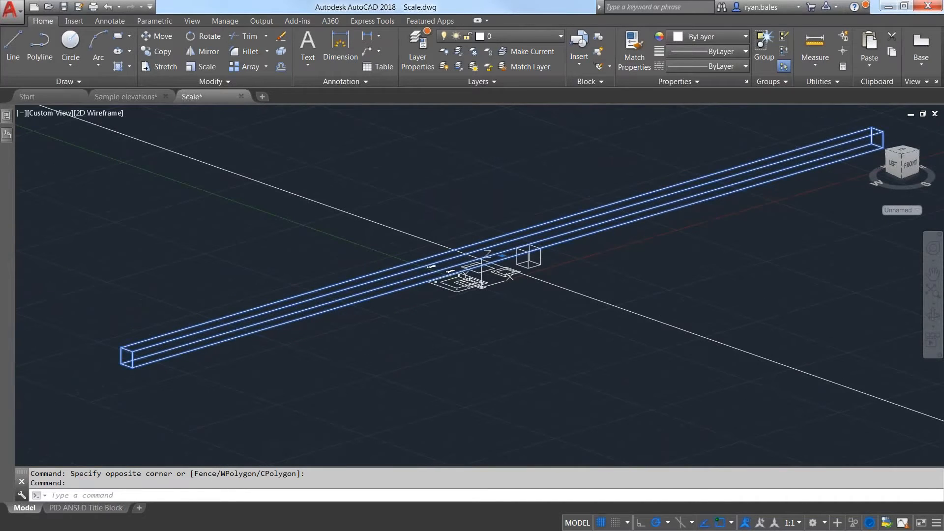
scroll(509, 255, "up", 3)
key("ctrl+z")
key("ctrl+z")
Open the rear "box" block in the Block Editor
left_click(473, 252)
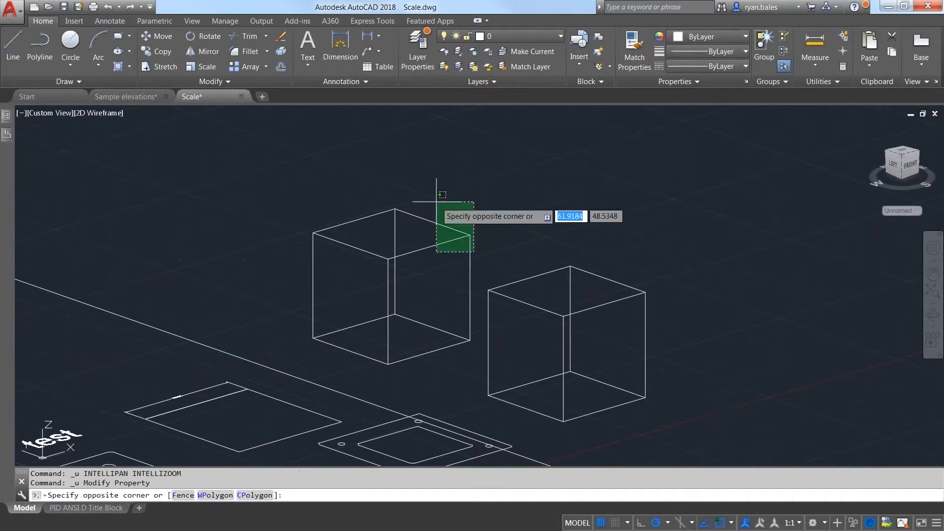
left_click(436, 202)
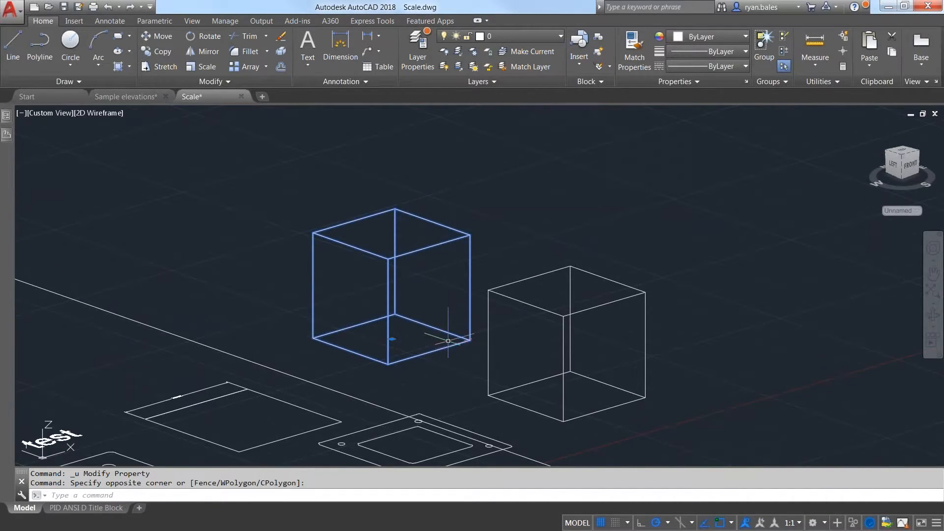
left_click(6, 116)
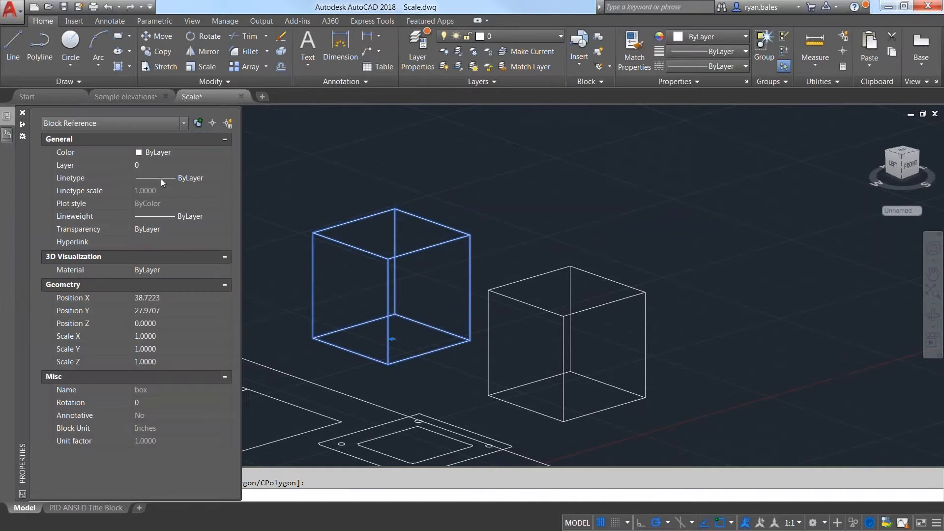
right_click(366, 217)
left_click(421, 235)
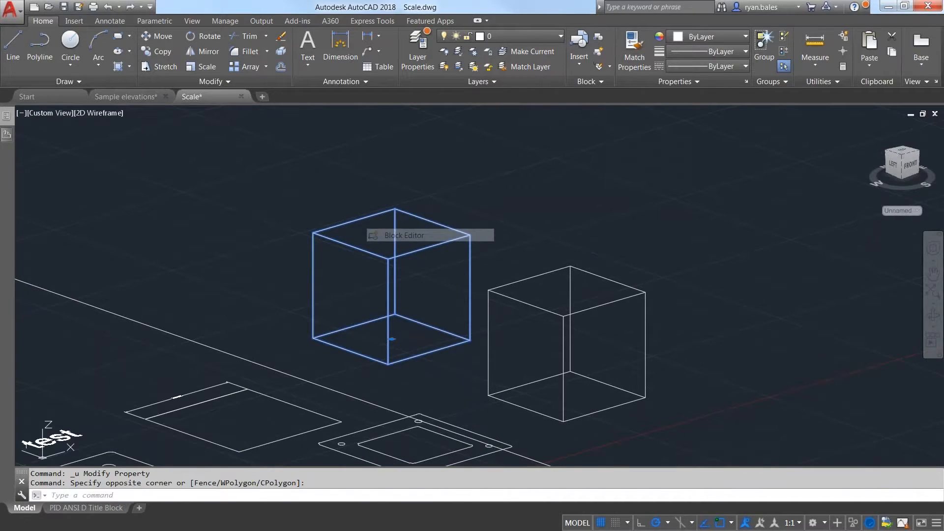
left_click(315, 276)
left_click(283, 244)
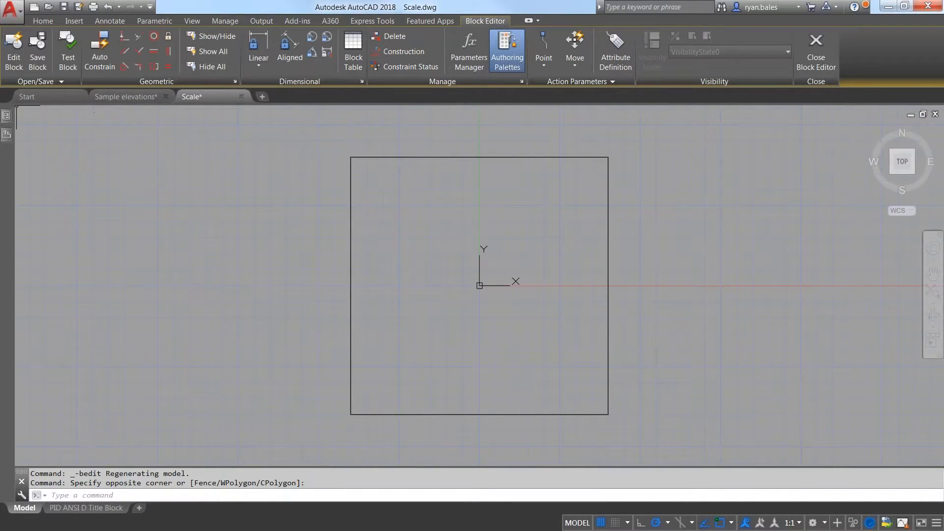
Set the block's Scale uniformly property to Yes and close the Block Editor, saving the changes to "box"
key("ctrl+1")
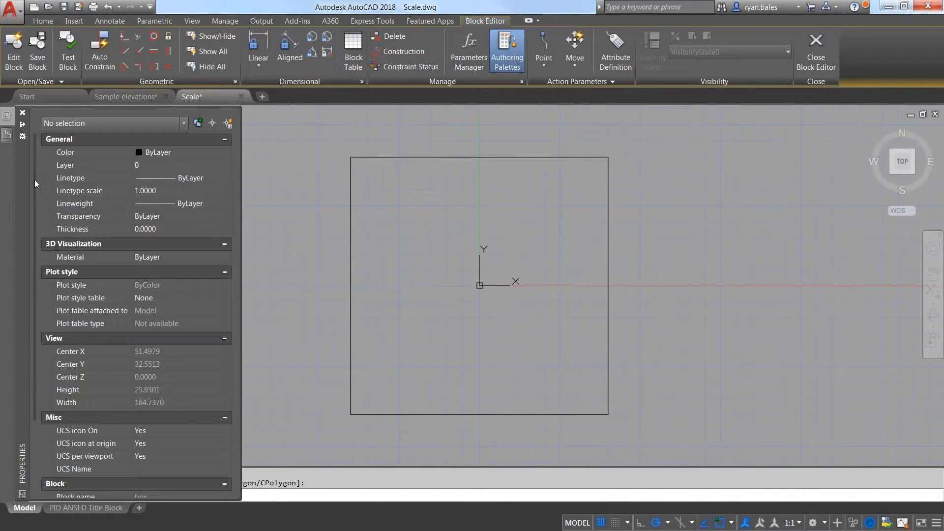
left_click_drag(34, 179, 43, 293)
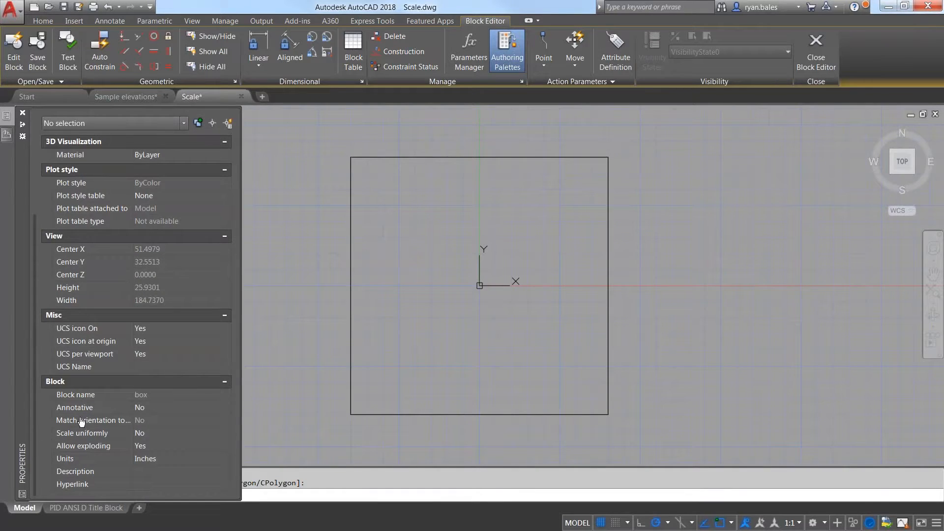
left_click(149, 435)
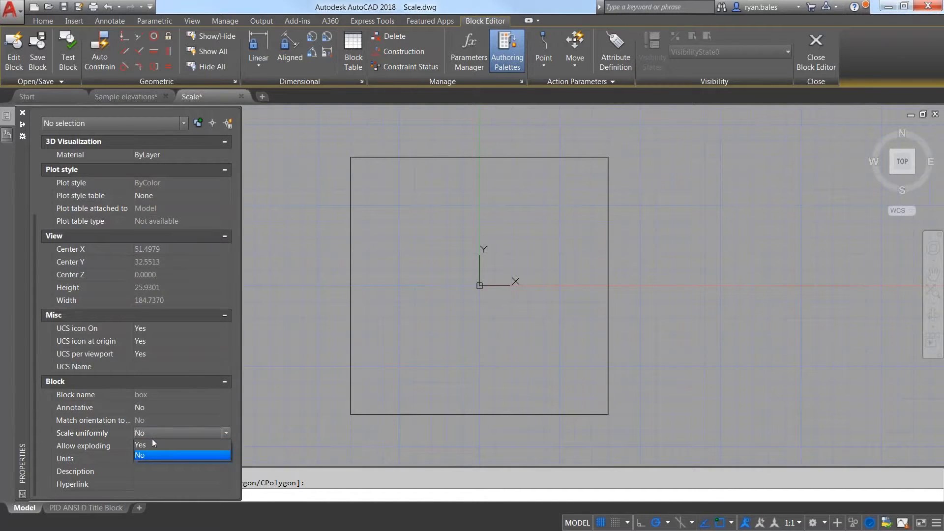
left_click(312, 381)
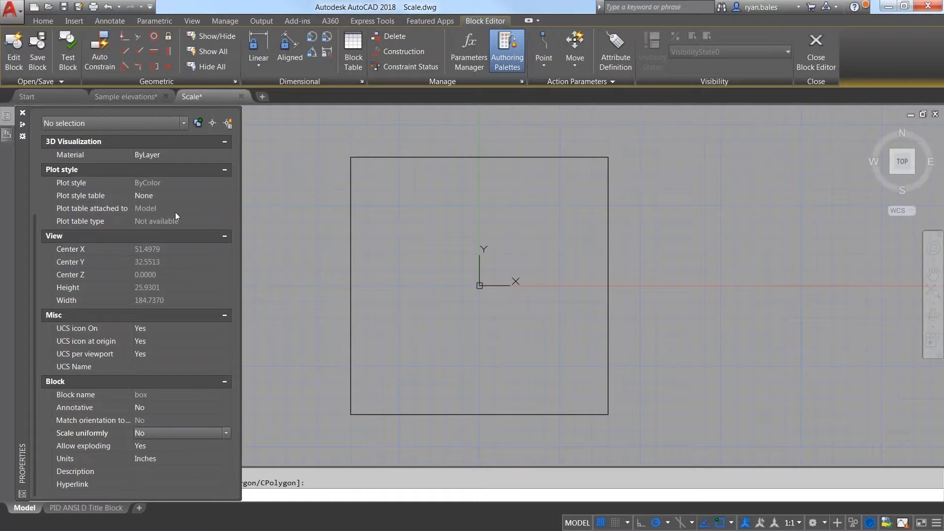
left_click(172, 433)
left_click(149, 444)
key("ctrl+1")
left_click(814, 63)
left_click(458, 247)
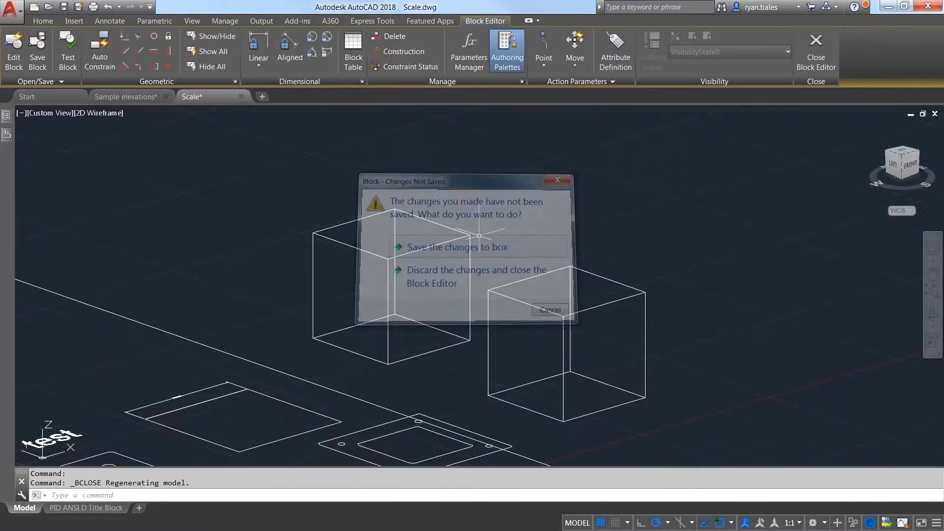
Try an X scale of 3 on the uniformly scaling "box" block in its properties, and undo it
left_click(479, 236)
key("ctrl+1")
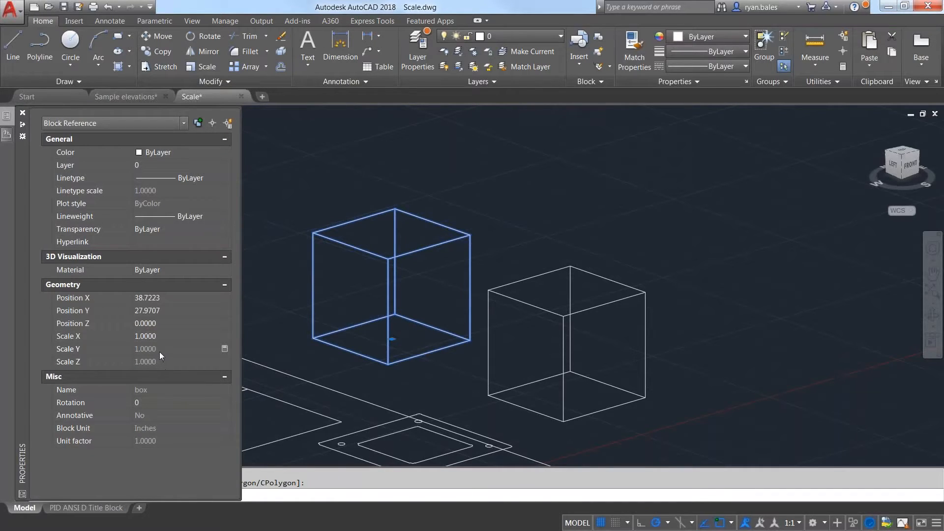
left_click(184, 336)
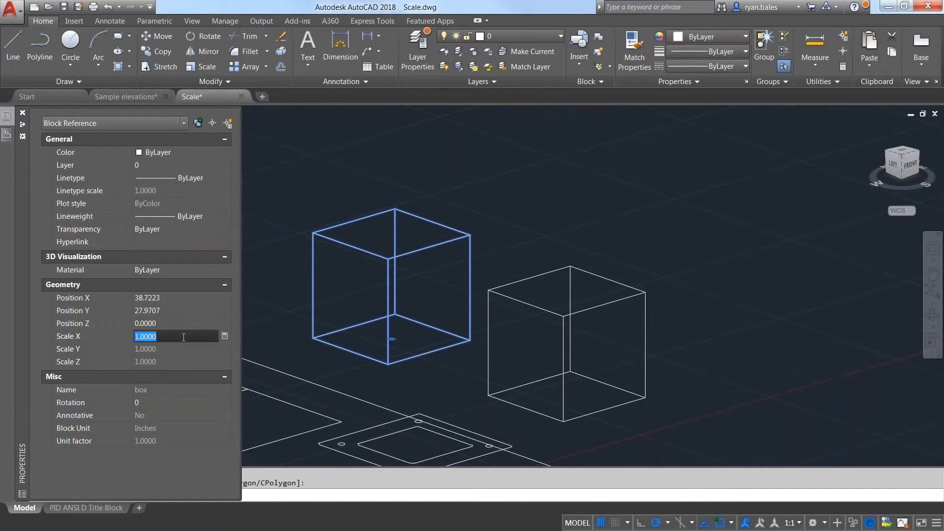
type("3")
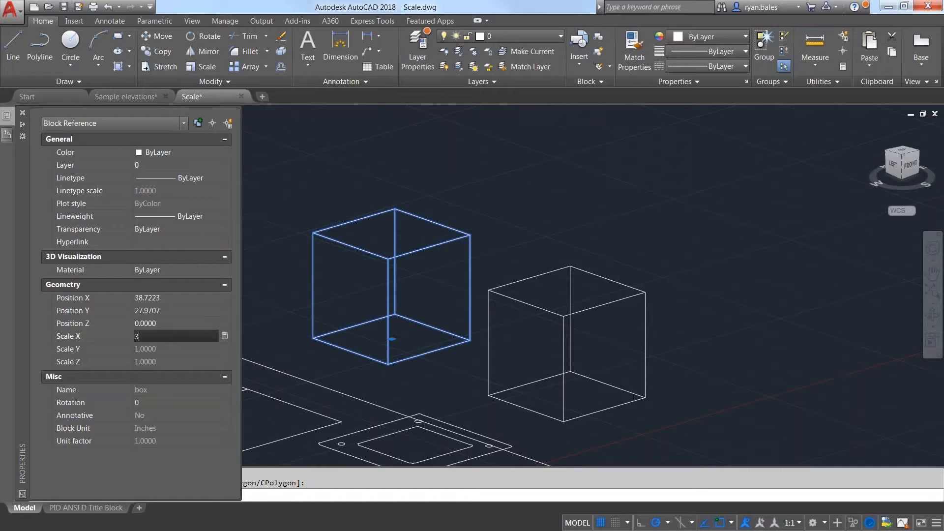
key("Return")
scroll(443, 289, "down", 4)
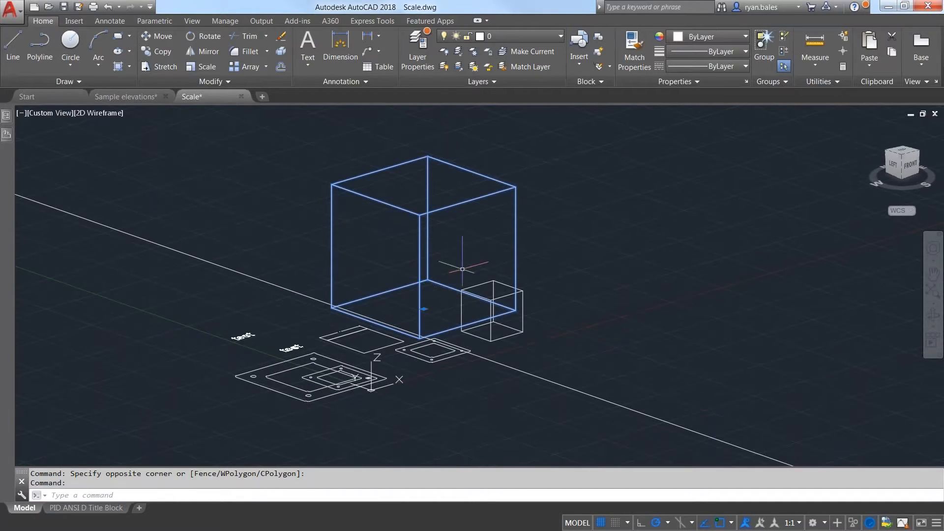
key("ctrl+z")
key("ctrl+z")
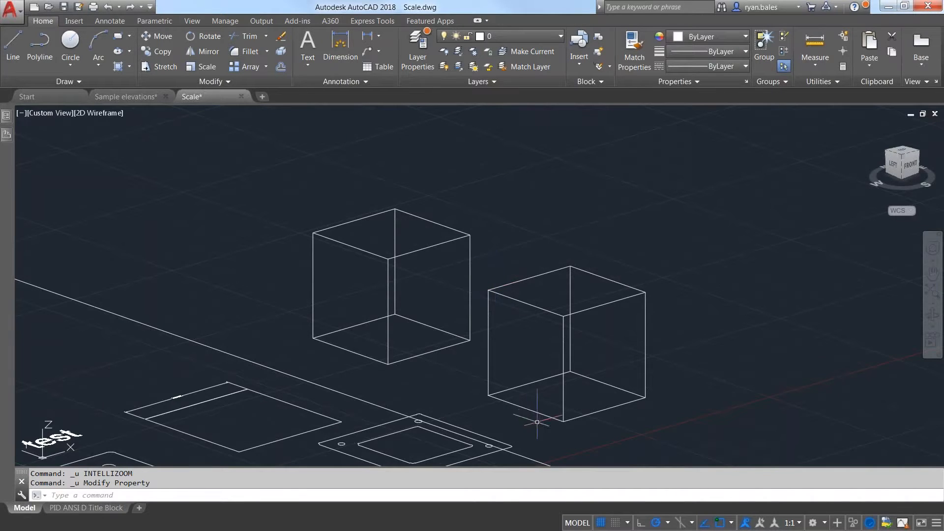
mouse_move(547, 366)
middle_mouse_down()
mouse_move(547, 340)
mouse_move(588, 249)
middle_mouse_up()
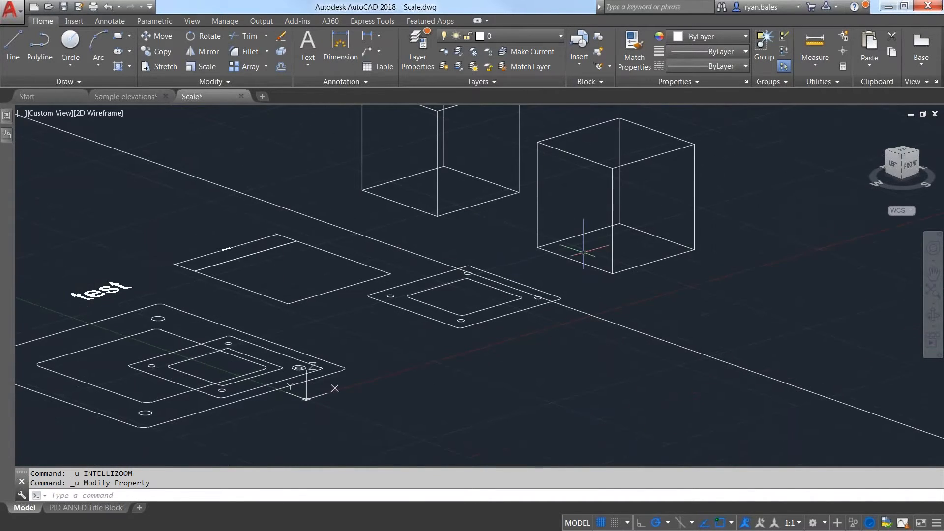
middle_click_drag(447, 259, 588, 278)
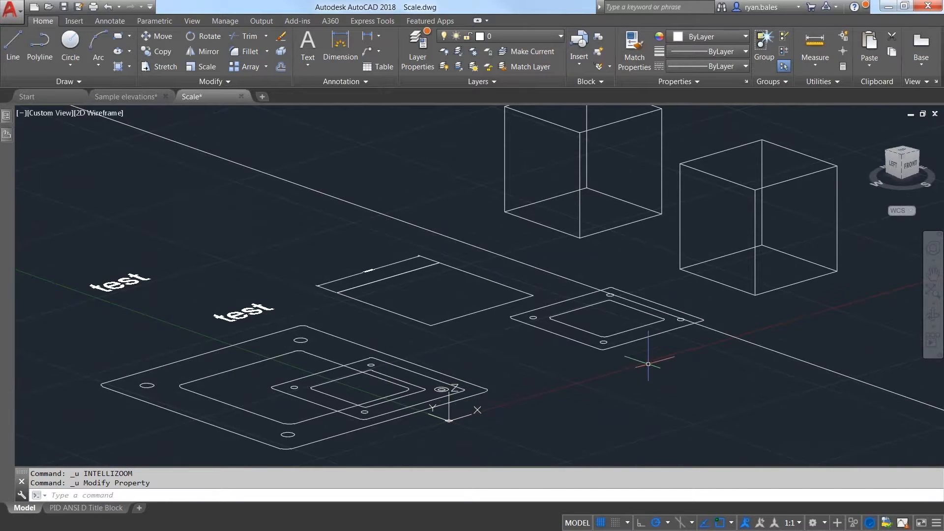
mouse_move(646, 344)
middle_mouse_down()
mouse_move(614, 337)
mouse_move(467, 378)
middle_mouse_up()
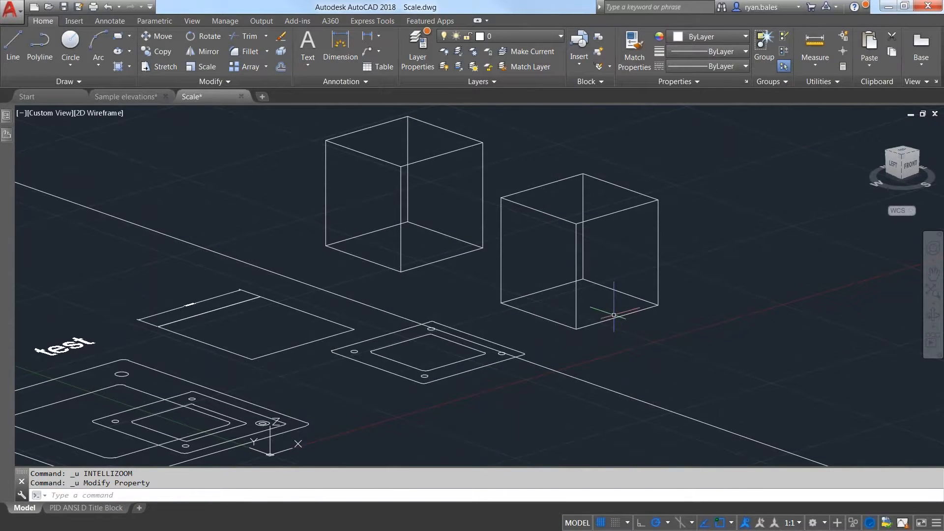
middle_click_drag(508, 316, 552, 299)
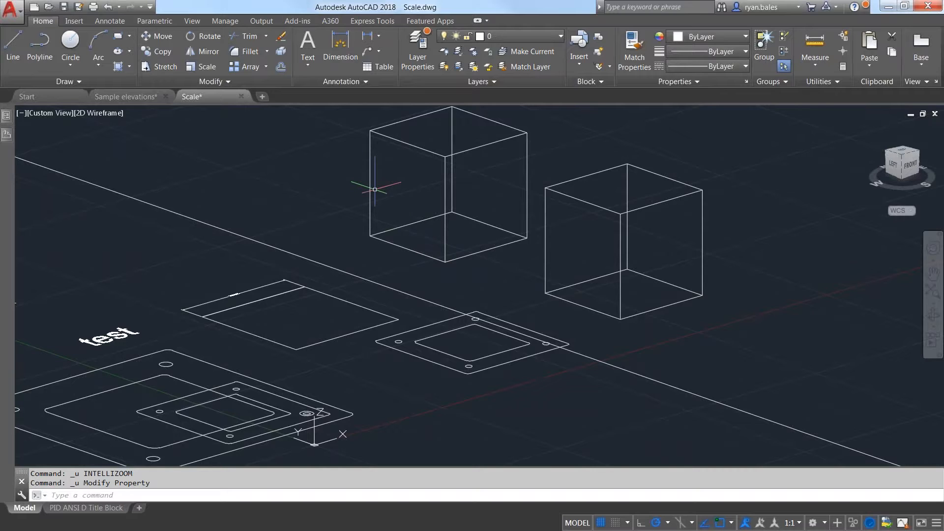
Try 3DSCALE on the front box, scaling it uniformly by about 1.17 with the scale gizmo, and undo it
type("3d")
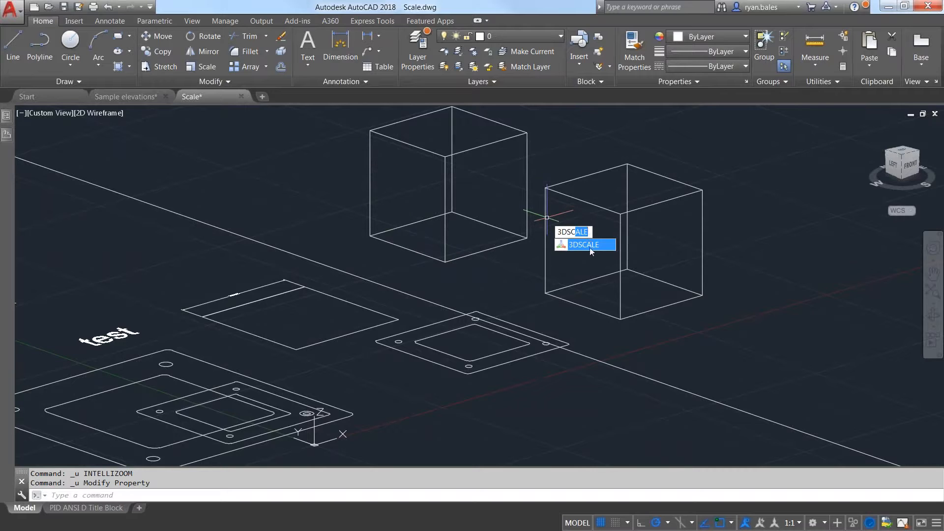
left_click(585, 244)
left_click(585, 231)
key("Return")
middle_click_drag(771, 248, 661, 317)
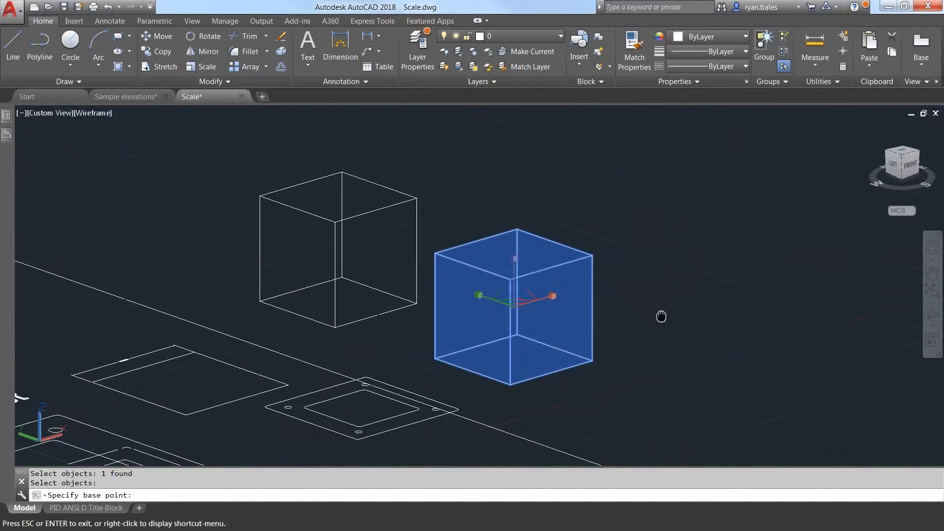
scroll(570, 325, "up", 2)
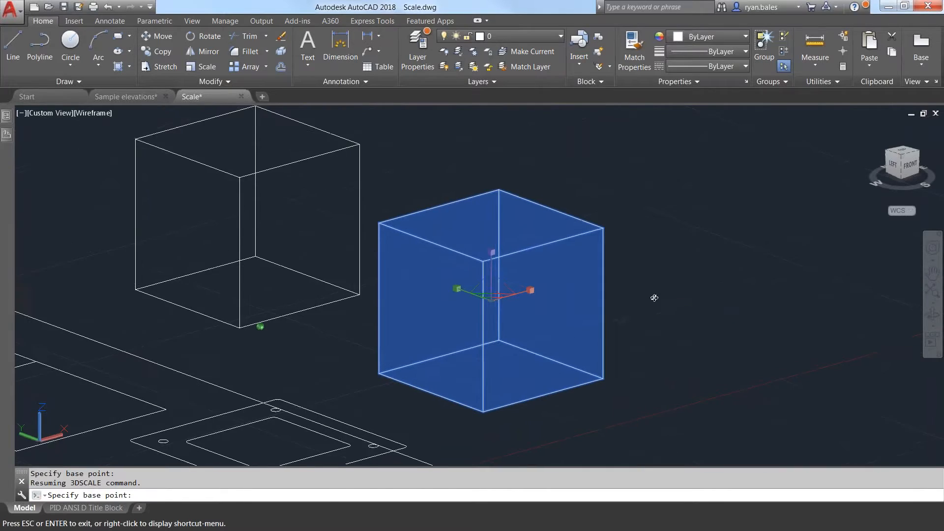
middle_click_drag(651, 295, 507, 307, "shift")
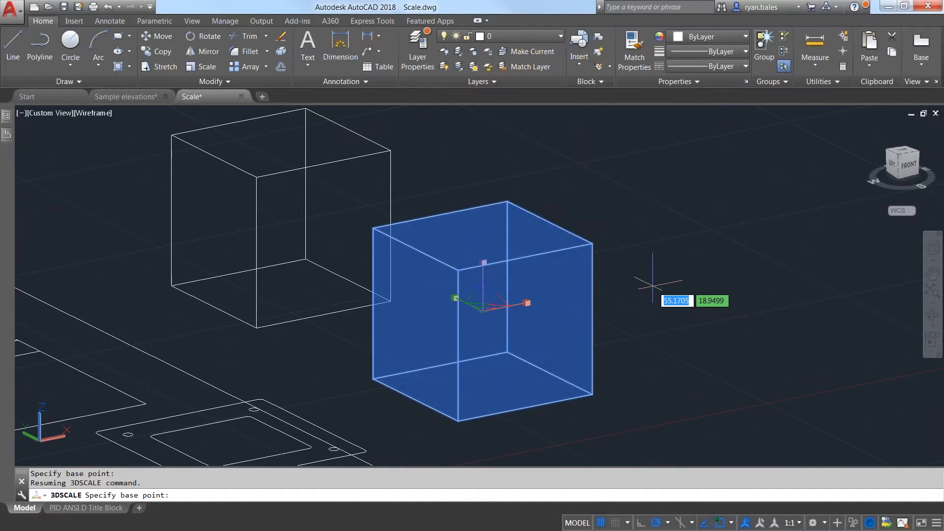
right_click(505, 304)
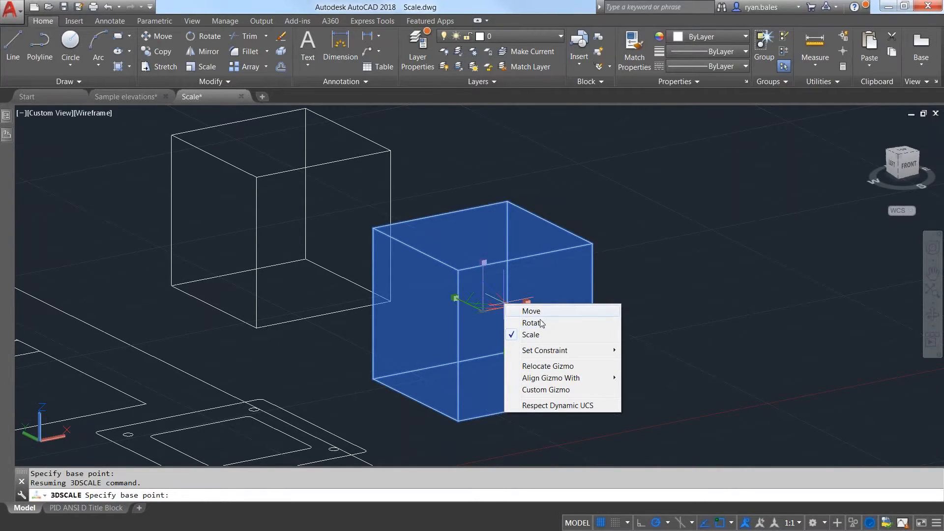
left_click(532, 335)
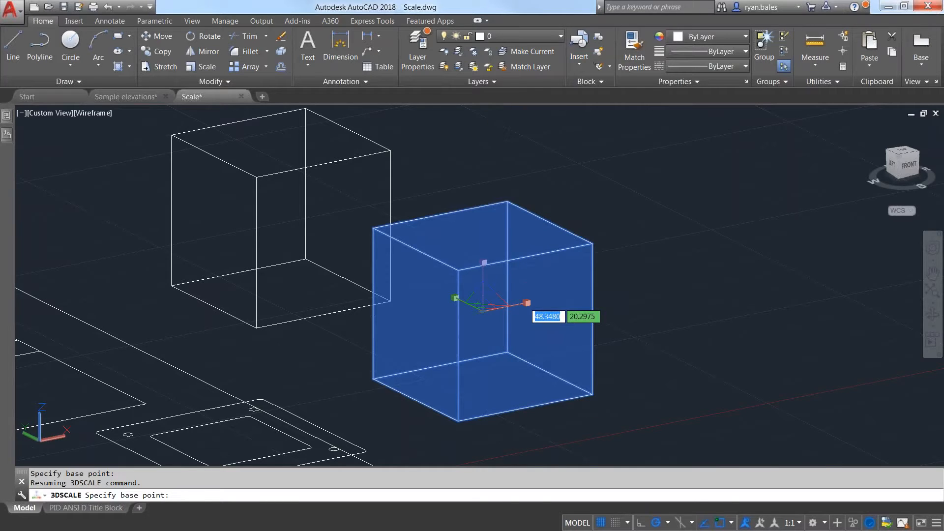
left_click(484, 305)
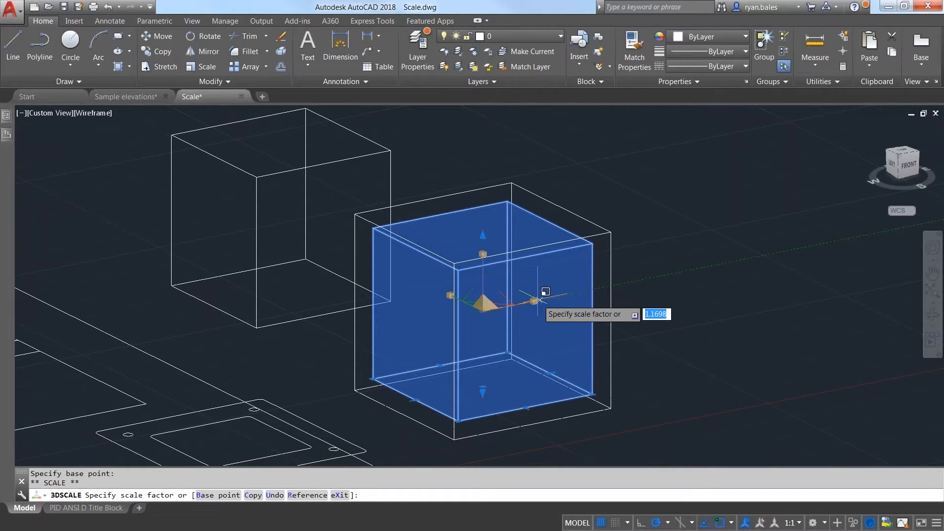
key("Escape")
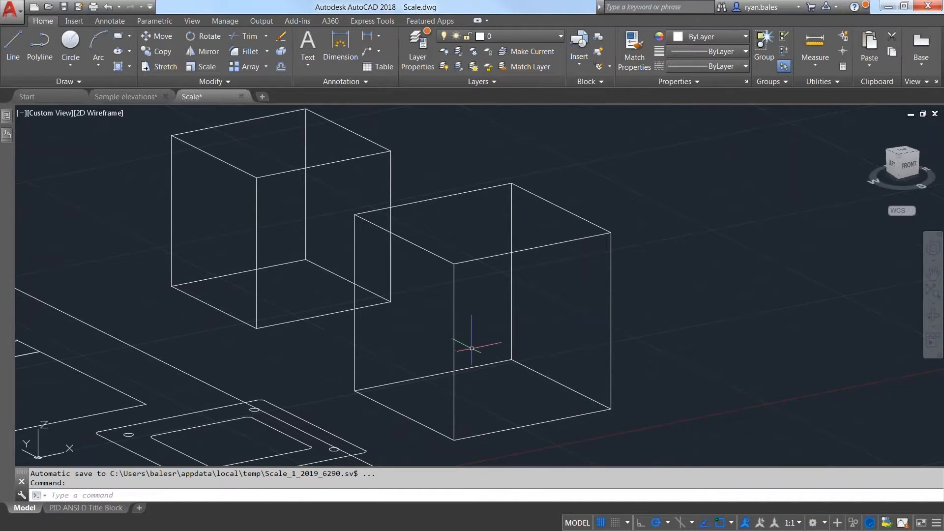
key("ctrl+z")
middle_click_drag(683, 245, 597, 261)
type("sc")
key("Return")
left_click(579, 193)
key("Escape")
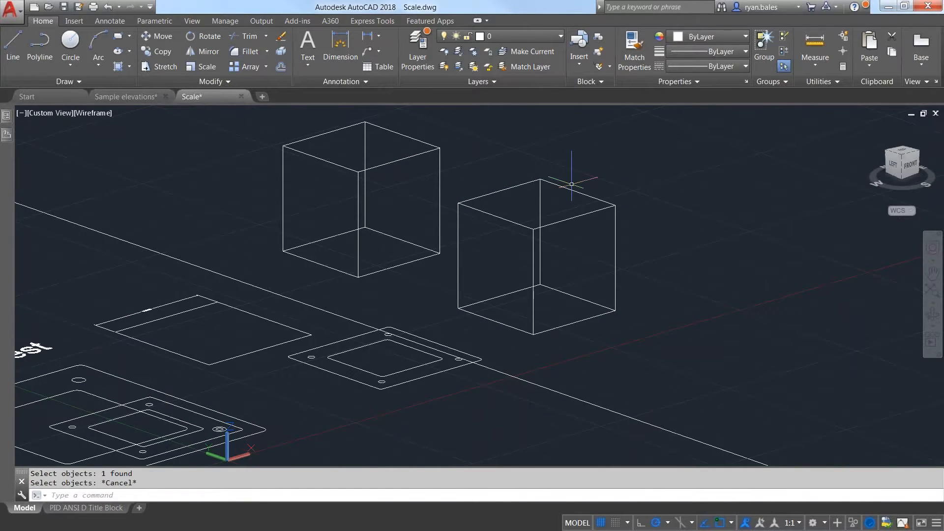
Try 3DSCALE on the front box with a base point placed outside the box, and cancel the command
type("3DSCALE")
left_click(628, 212)
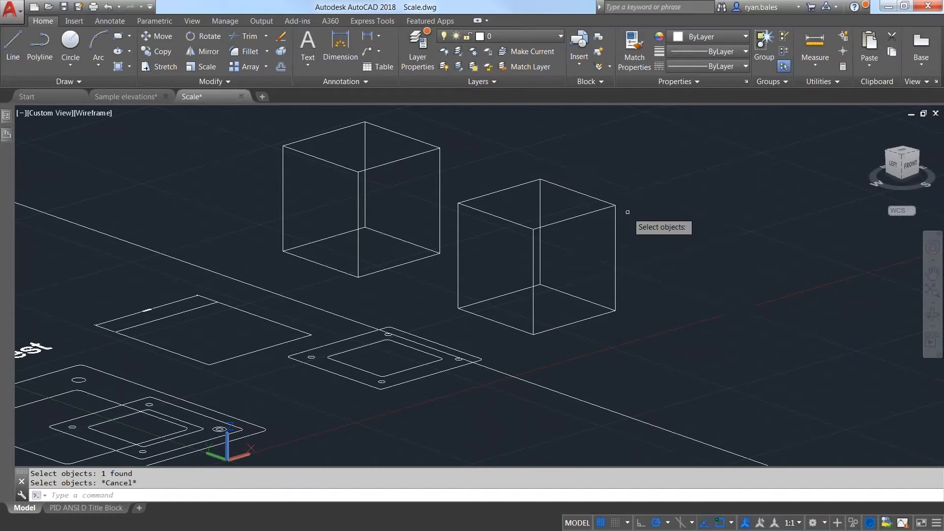
left_click(614, 216)
key("Return")
scroll(612, 241, "up", 4)
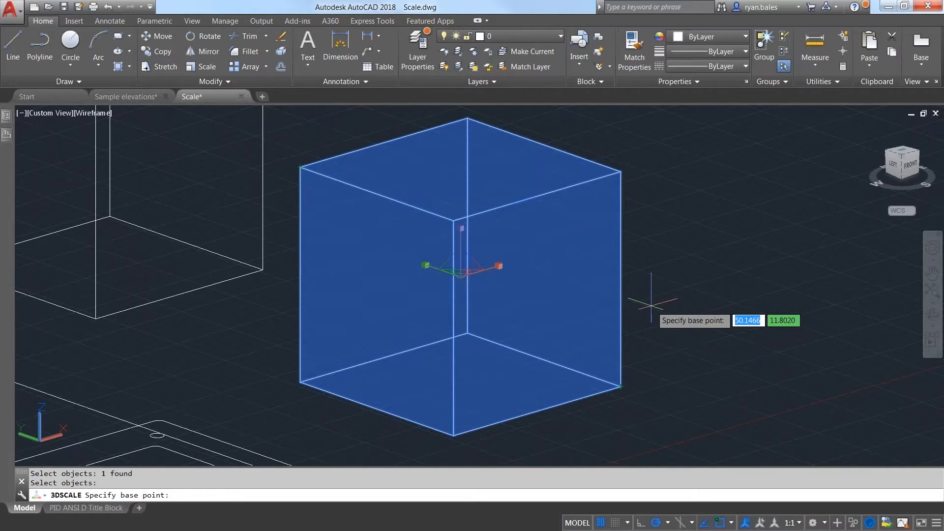
left_click(716, 305)
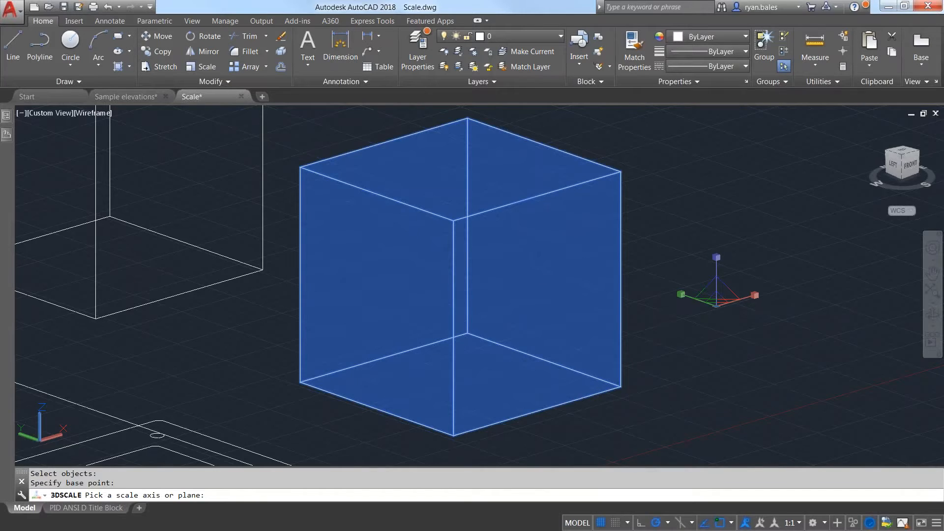
key("Escape")
Try cycling the front box's move gizmo through rotate to scale mode, exit without scaling, and deselect the box
middle_click_drag(513, 294, 465, 283, "shift")
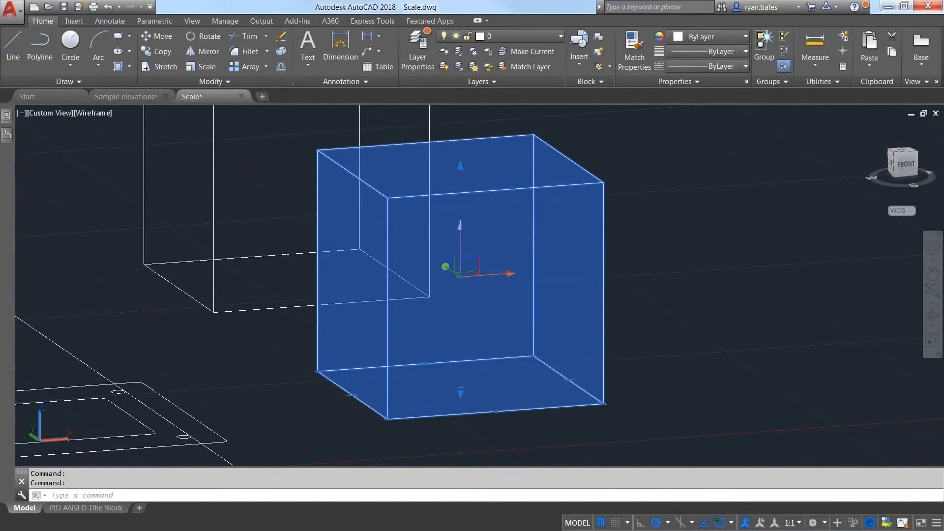
left_click(507, 274)
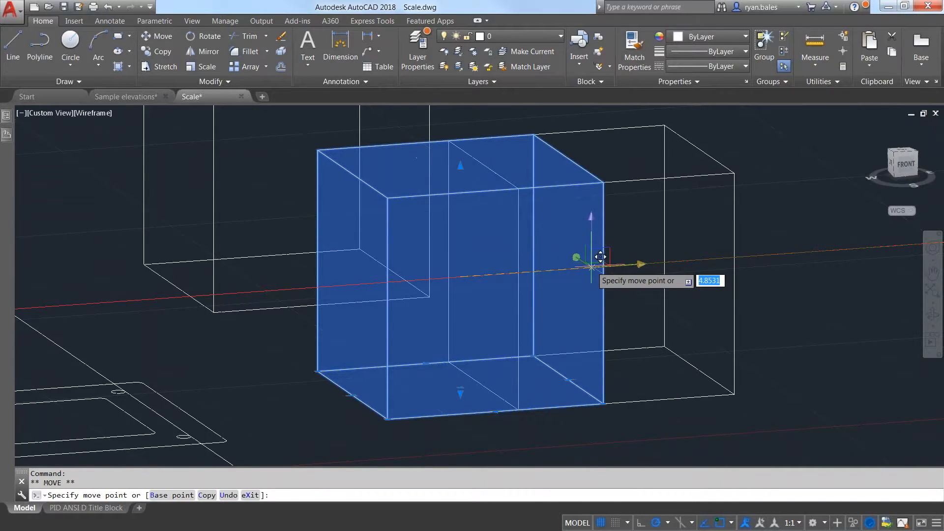
key("space")
key("space")
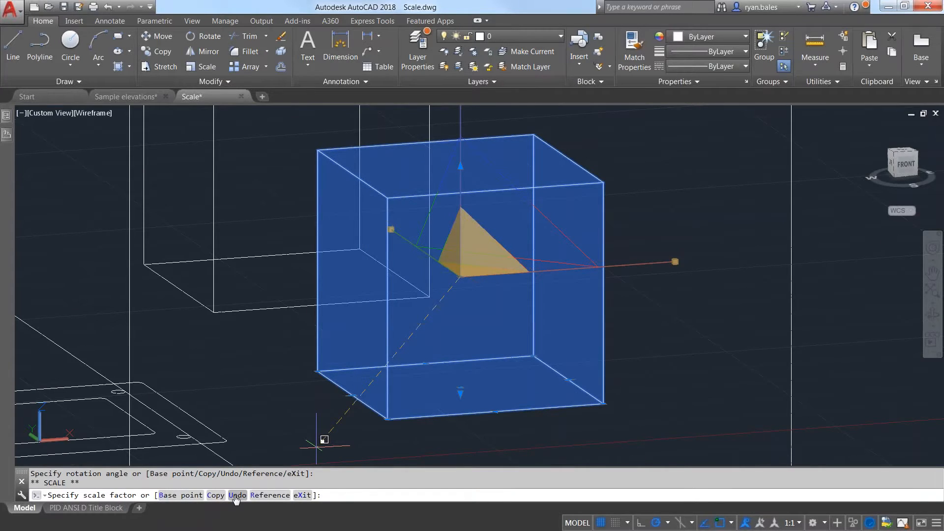
left_click(302, 494)
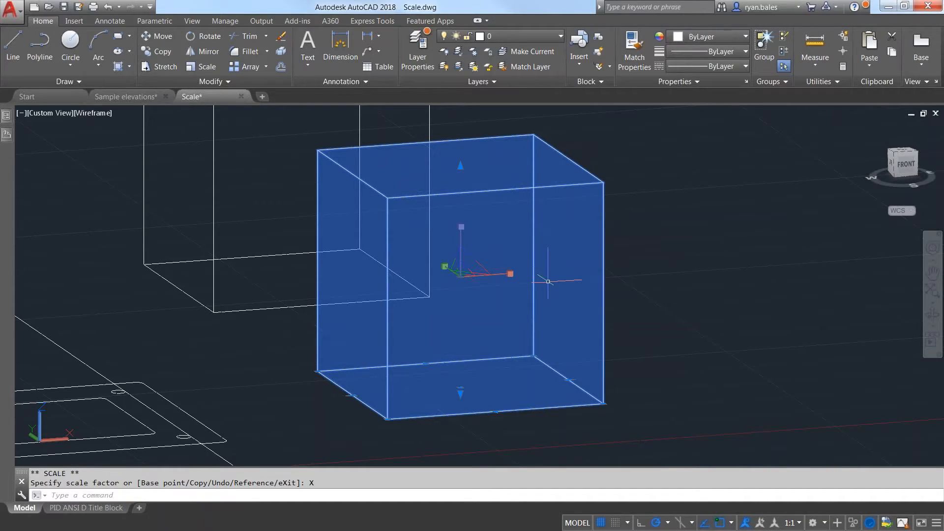
key("Escape")
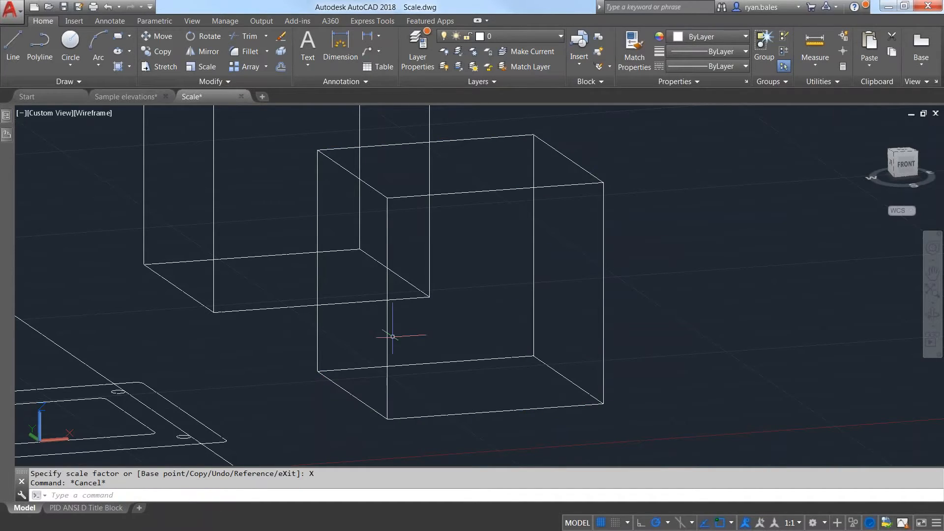
Switch to the "PID ANSI D Title Block" layout
left_click(98, 506)
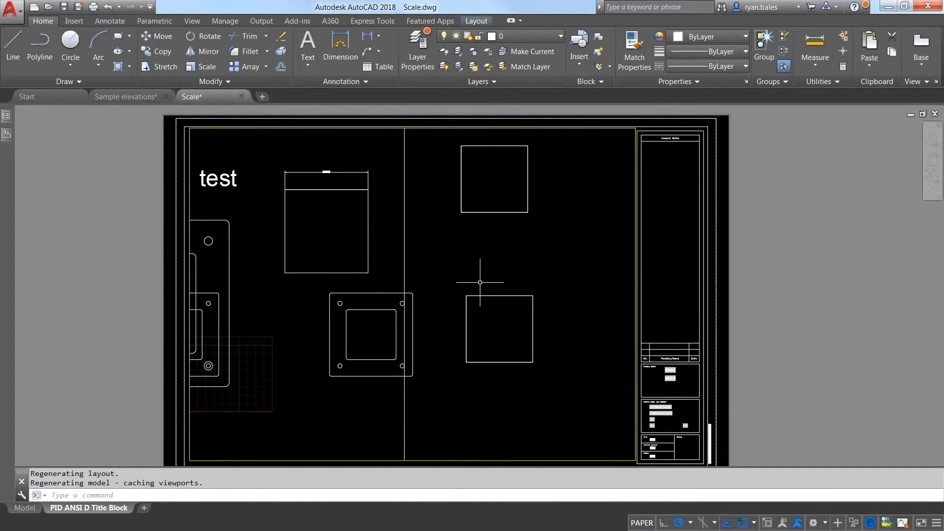
left_click(479, 282)
left_click(372, 267)
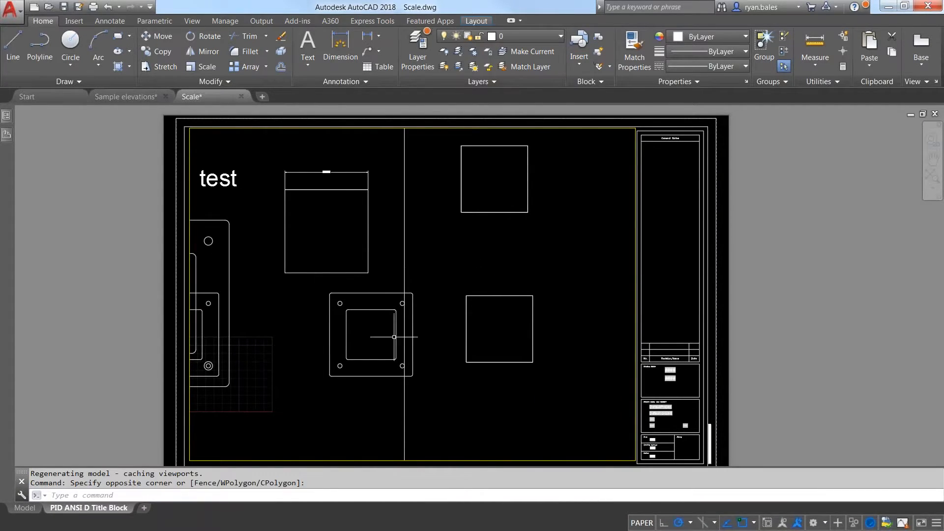
middle_click_drag(407, 332, 453, 314)
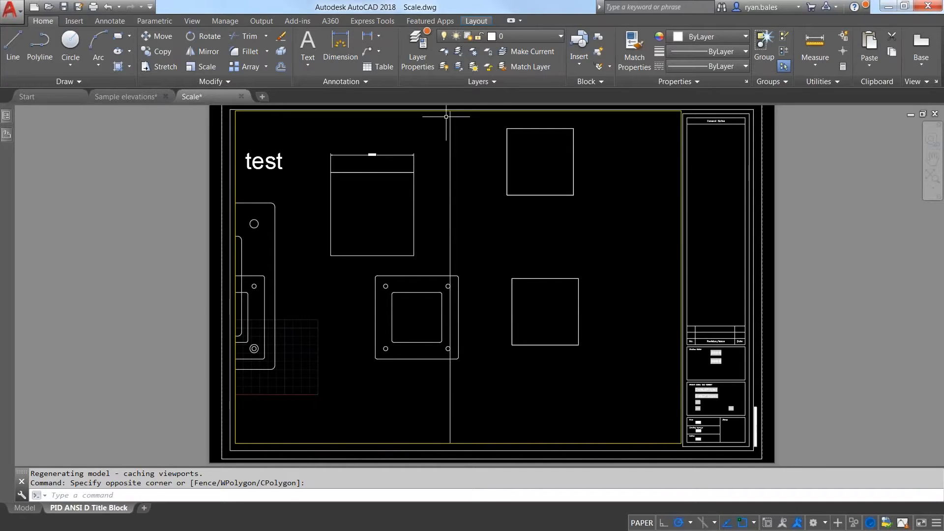
Activate the layout viewport and try viewport scales of 1:4 and 1:1
double_click(298, 134)
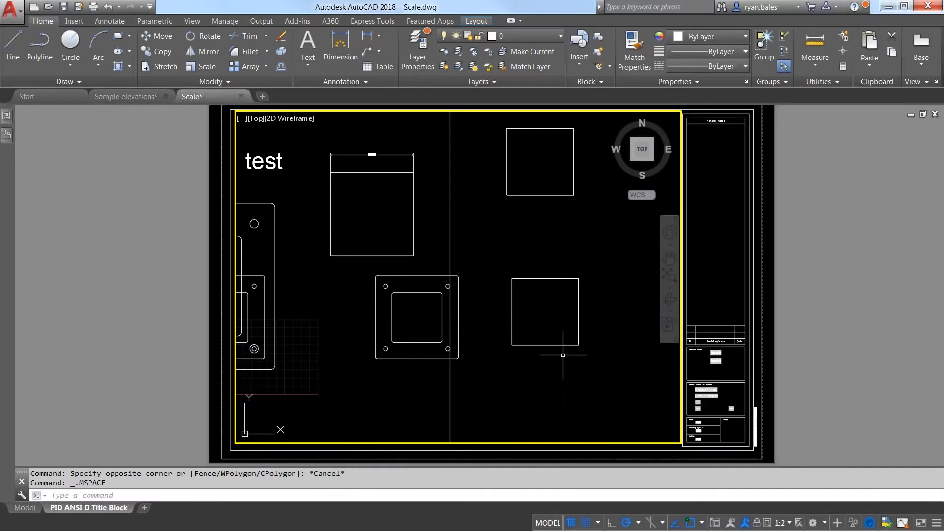
left_click(785, 525)
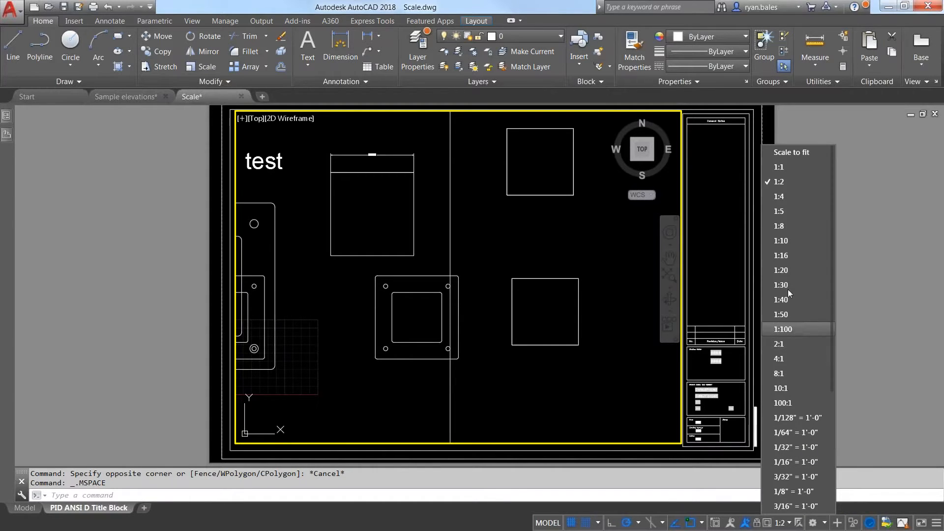
left_click(788, 195)
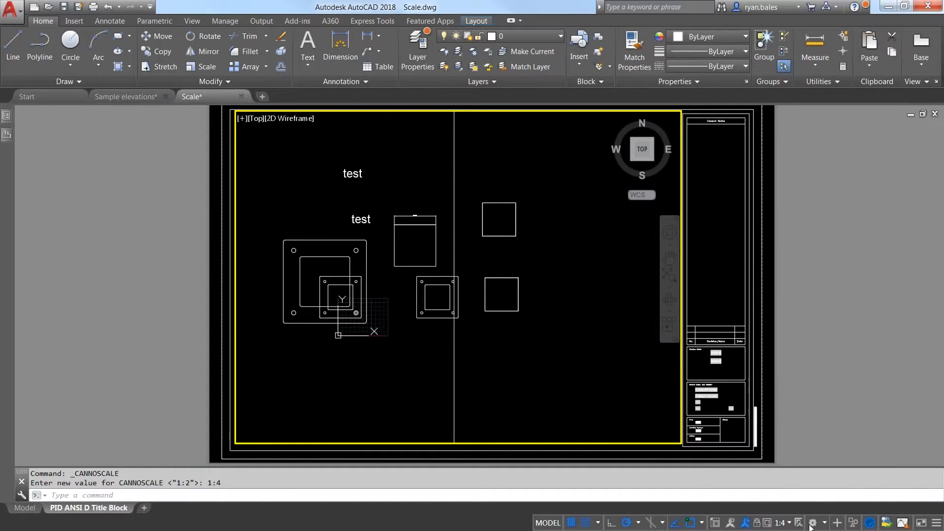
left_click(790, 525)
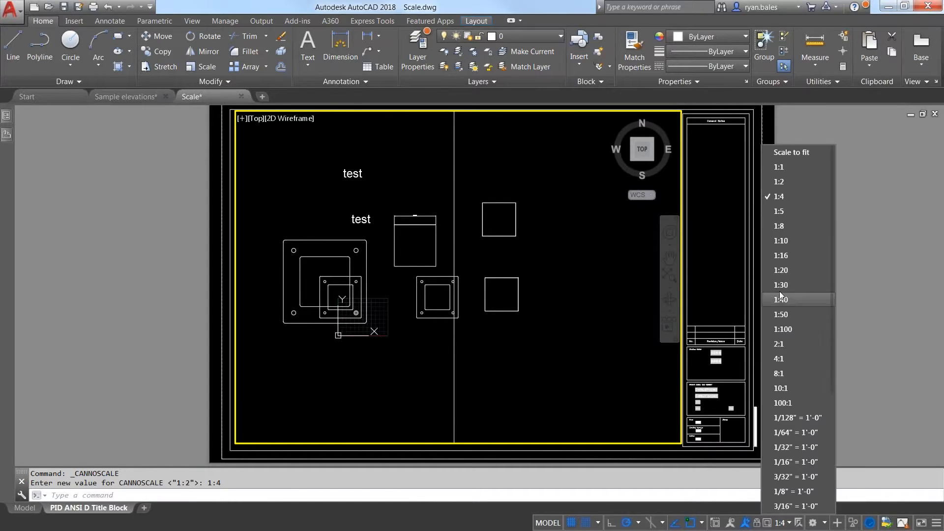
left_click(774, 173)
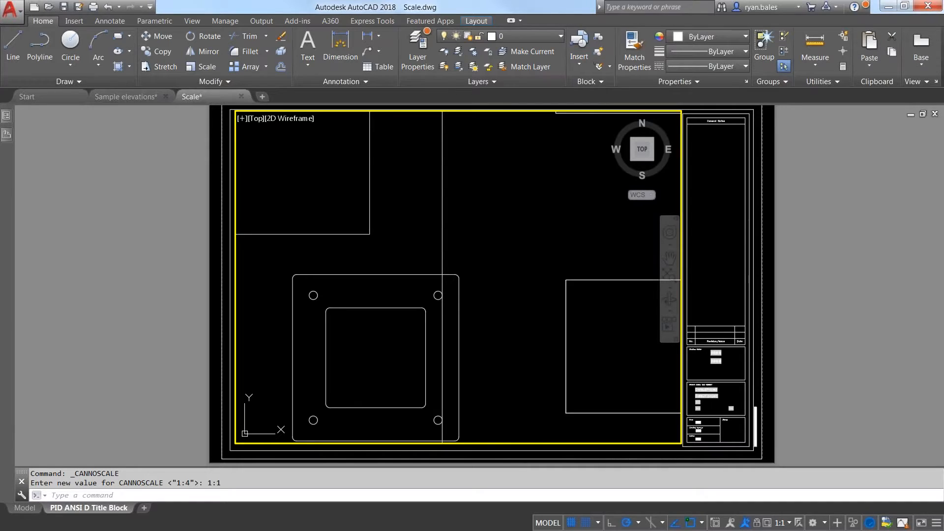
Set the viewport scale to 1:2 and return to paper space
left_click(787, 524)
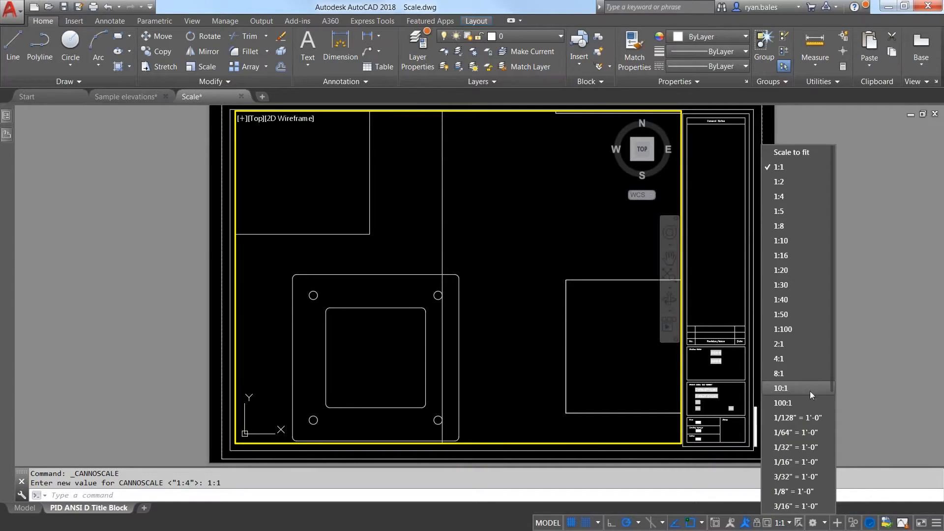
scroll(812, 246, "down", 4)
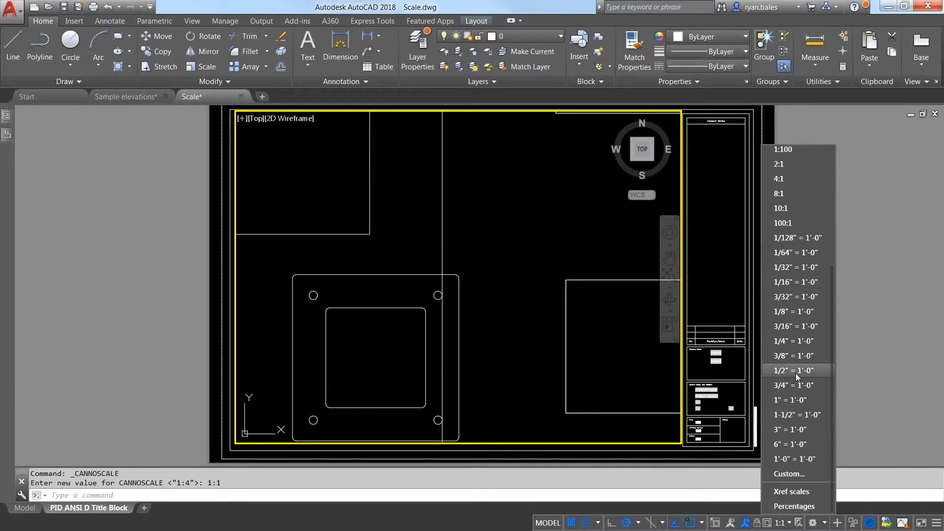
scroll(795, 373, "up", 4)
left_click(775, 186)
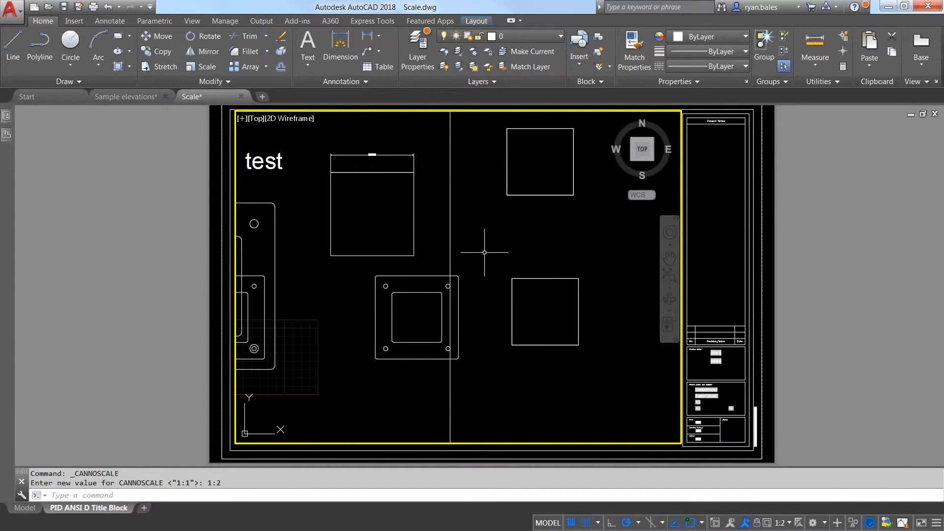
double_click(733, 258)
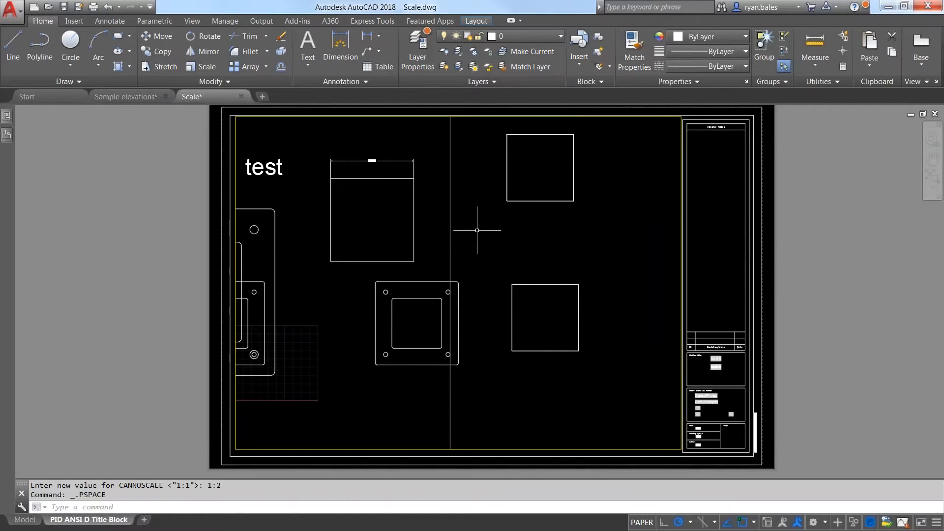
Add a linear dimension in paper space across the top edge of the rounded plate with four holes, placed above it
type("dimlin")
key("Return")
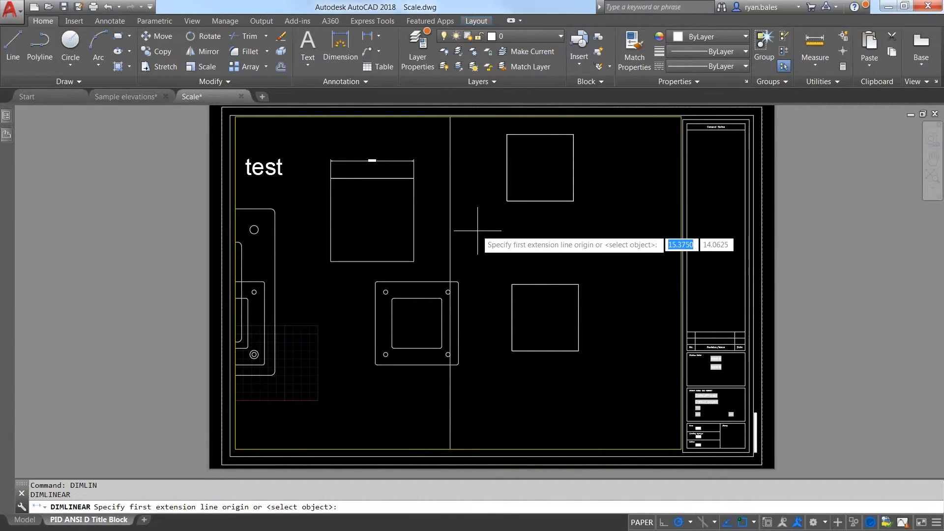
scroll(387, 280, "up", 4)
left_click(361, 291)
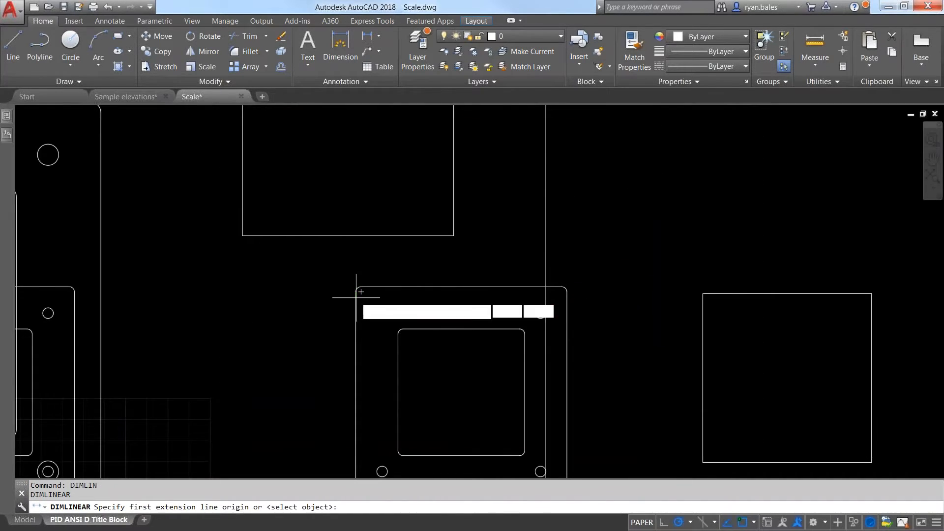
left_click(566, 291)
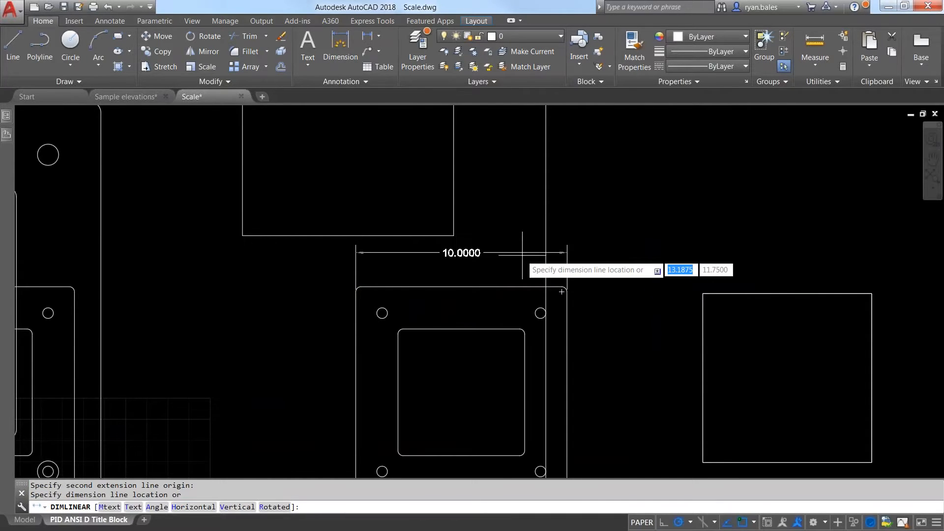
left_click(631, 255)
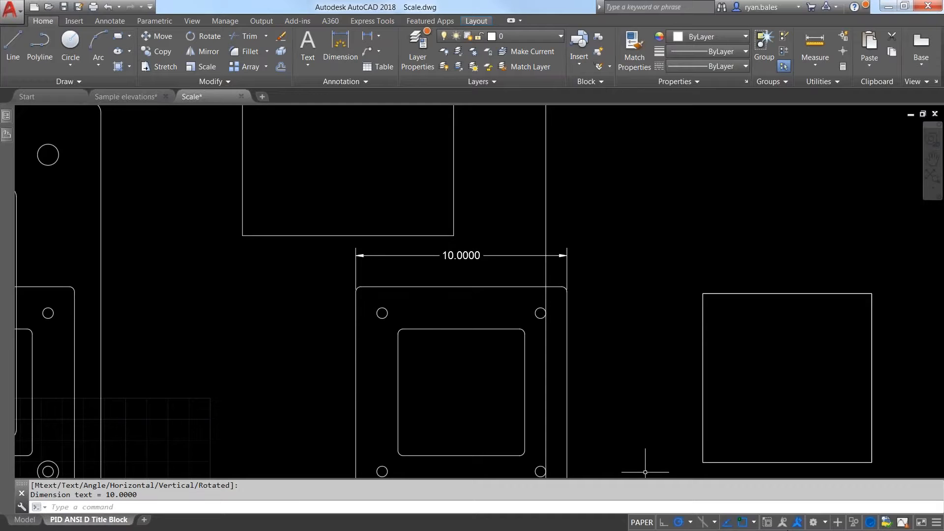
Examine the new paper-space dimension above the plate against the sheet and the existing model-space dimension
scroll(433, 340, "down", 4)
middle_click_drag(440, 345, 434, 340)
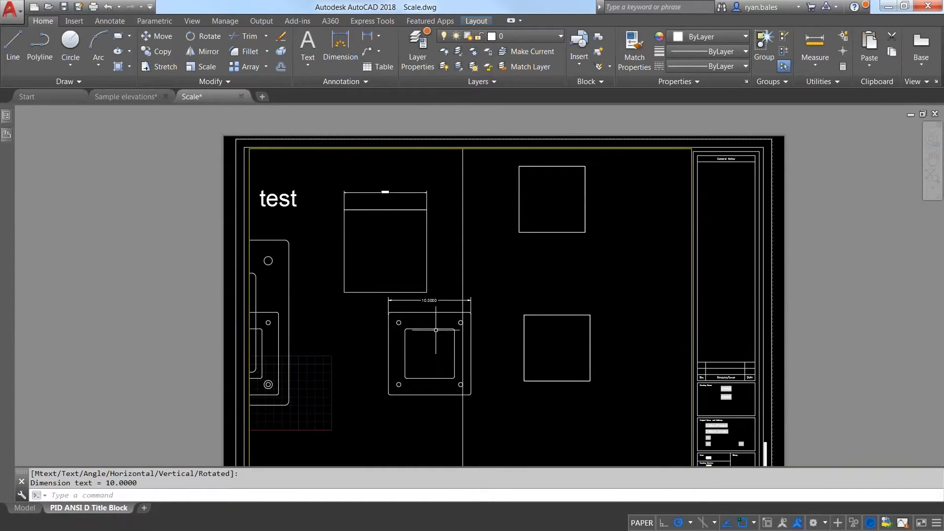
scroll(433, 340, "up", 2)
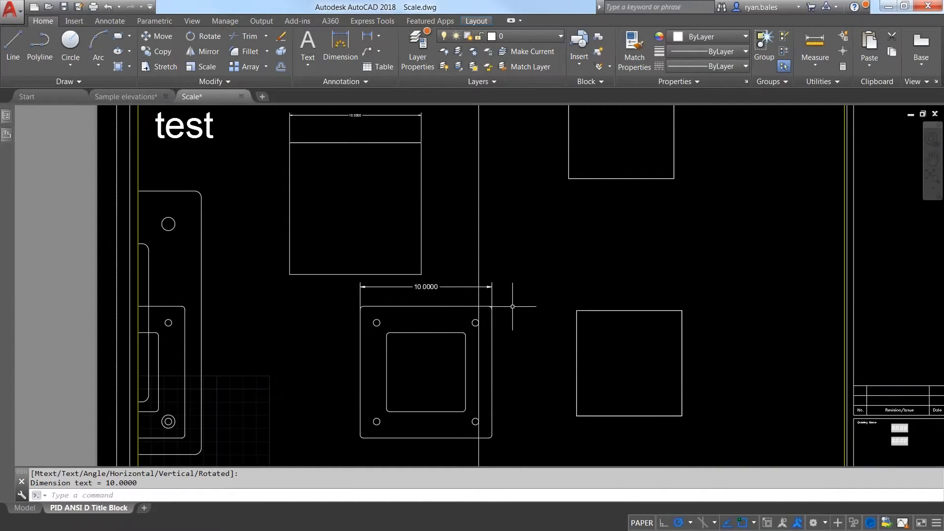
middle_click_drag(611, 276, 506, 271)
scroll(433, 277, "down", 4)
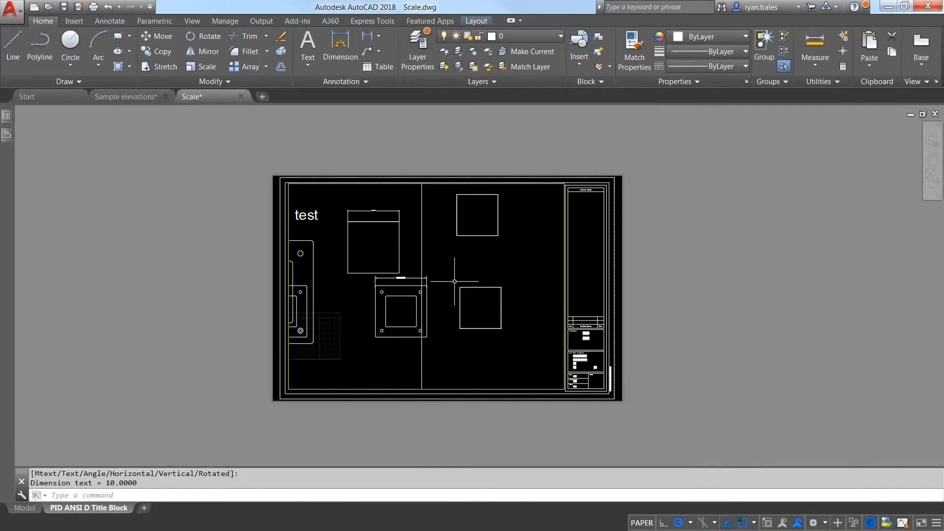
scroll(628, 335, "up", 4)
middle_click_drag(249, 312, 570, 349)
left_click(394, 231)
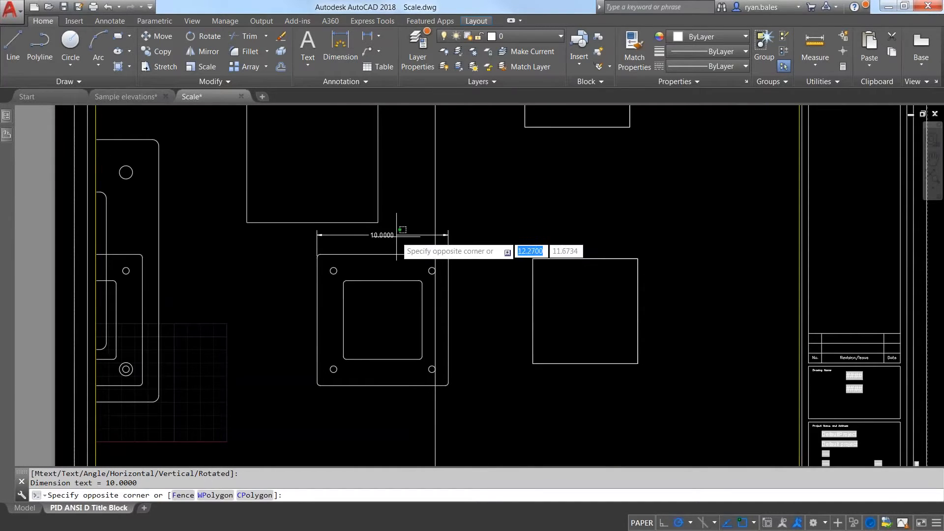
left_click(388, 212)
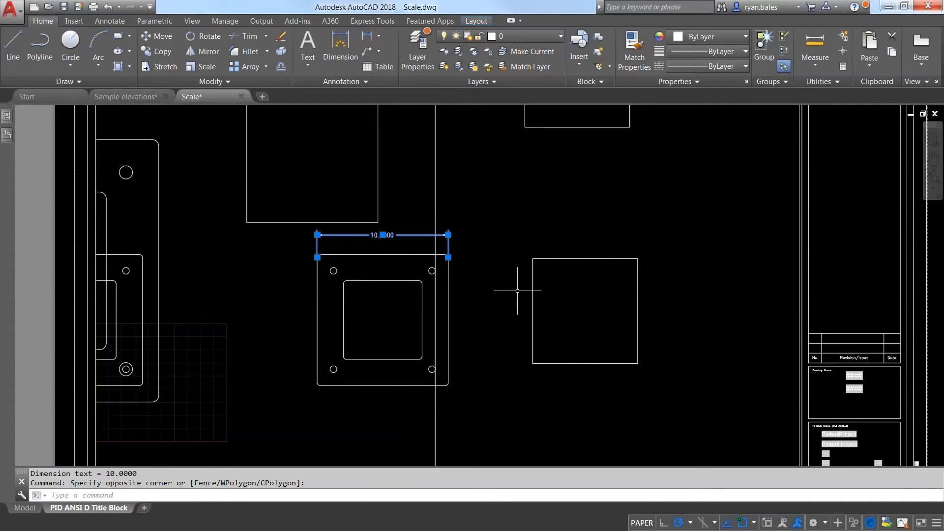
scroll(517, 291, "down", 2)
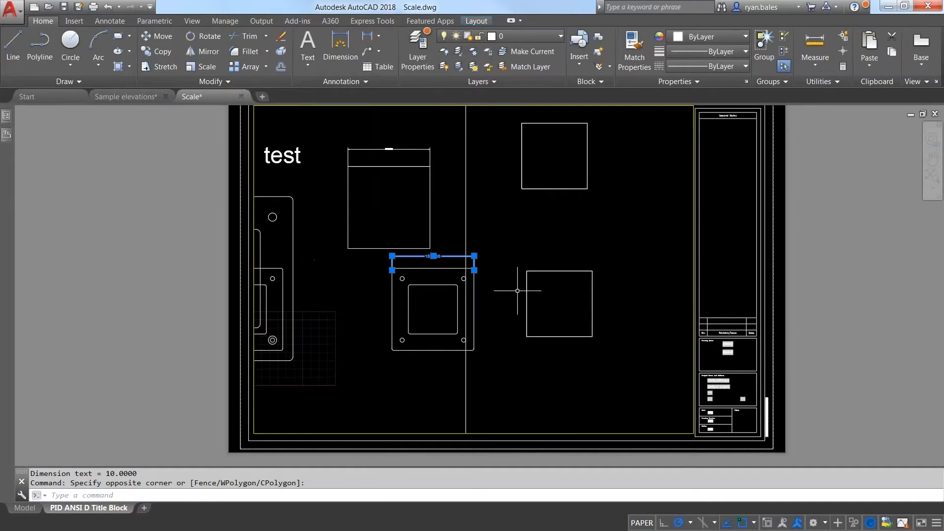
key("Escape")
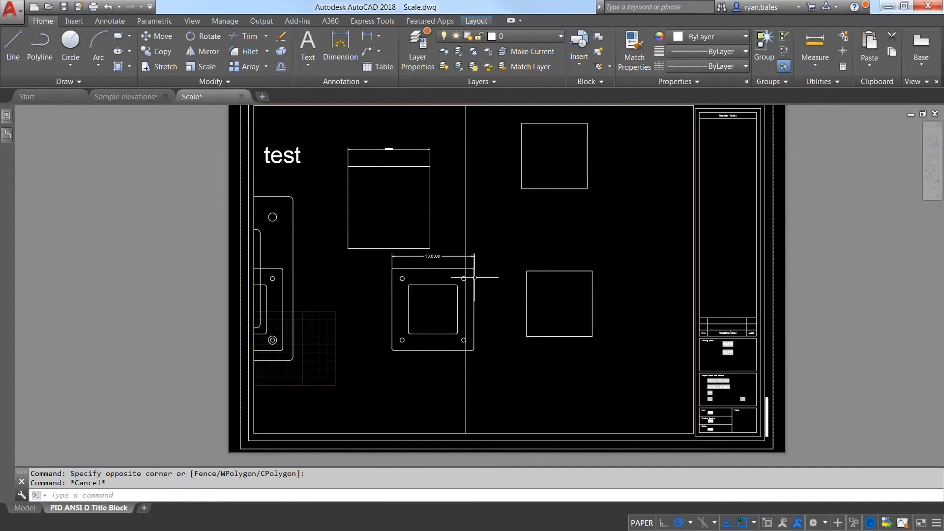
left_click(663, 409)
left_click(659, 445)
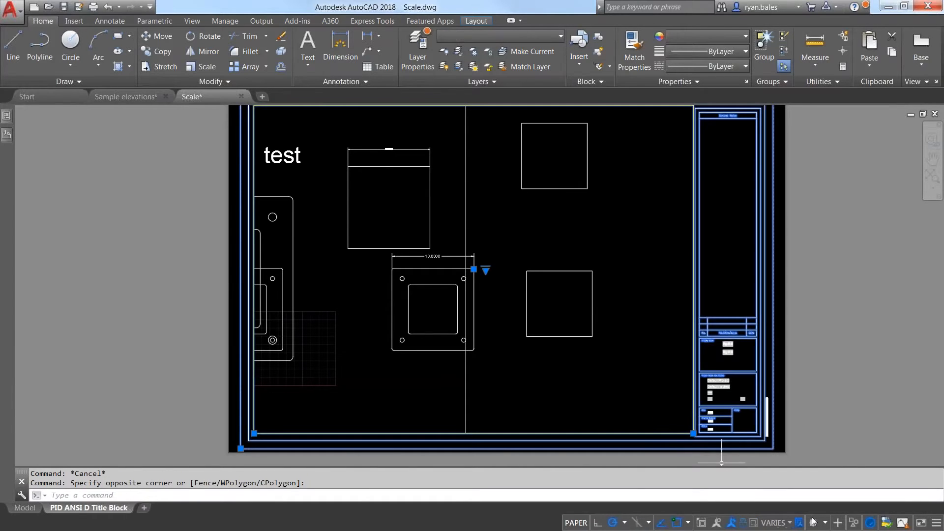
key("Escape")
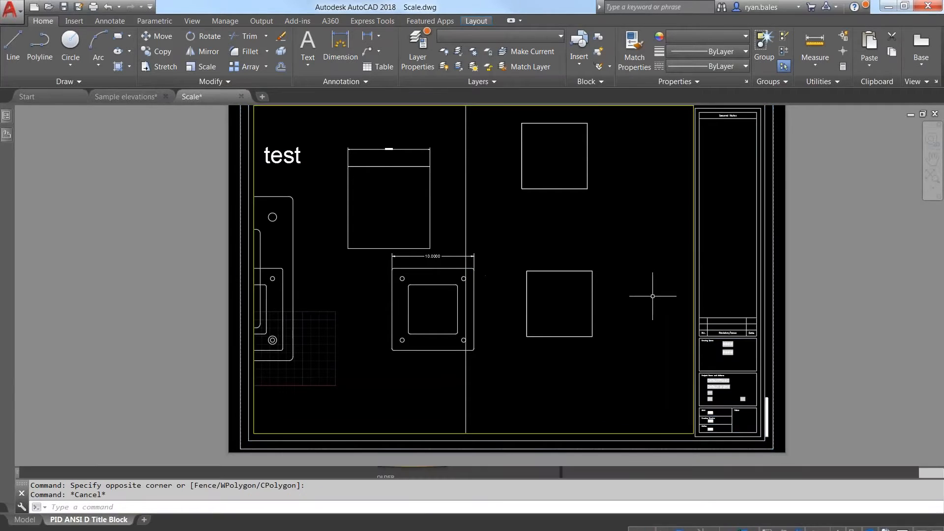
Activate the layout viewport and check its scale list and the properties with nothing selected
double_click(639, 260)
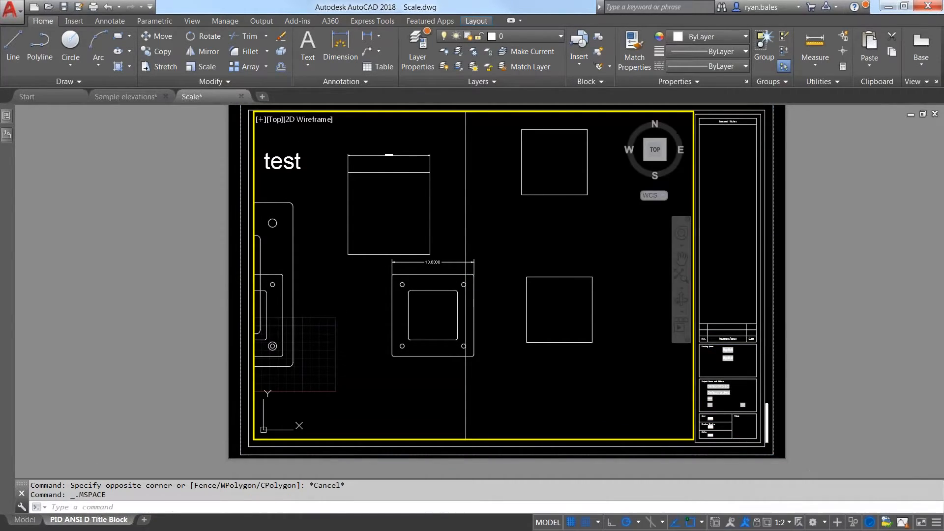
left_click(781, 522)
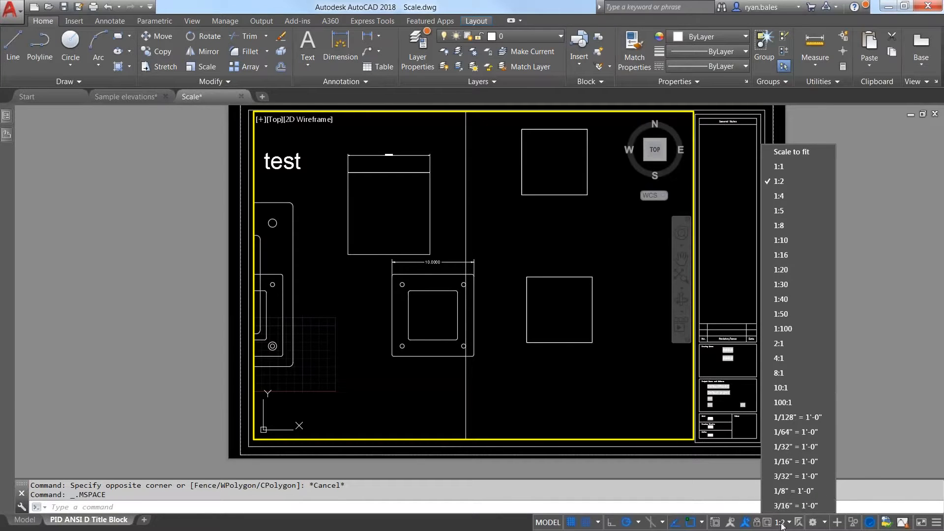
left_click(584, 359)
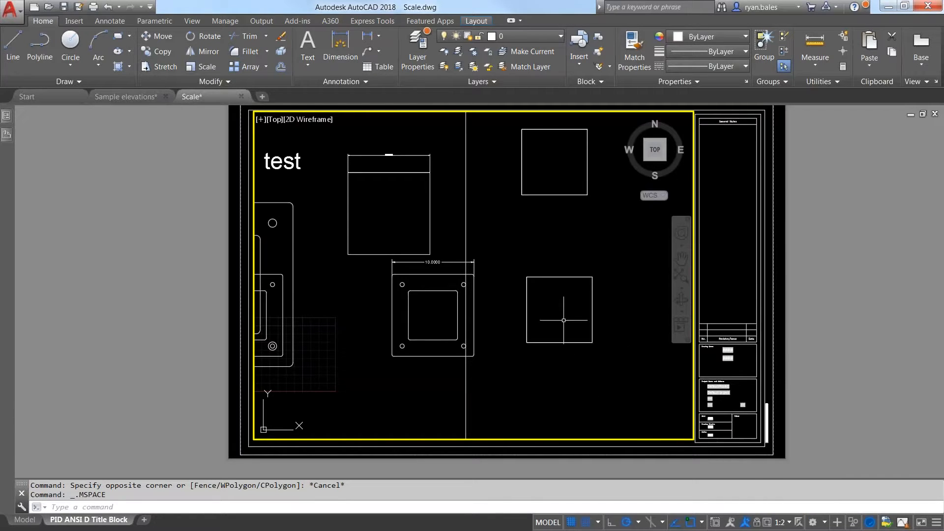
mouse_move(4, 114)
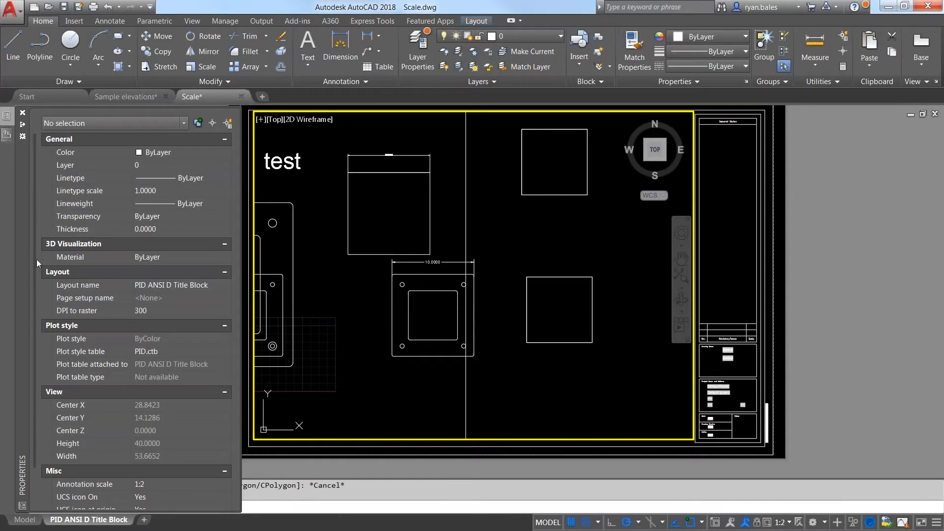
left_click_drag(35, 261, 34, 279)
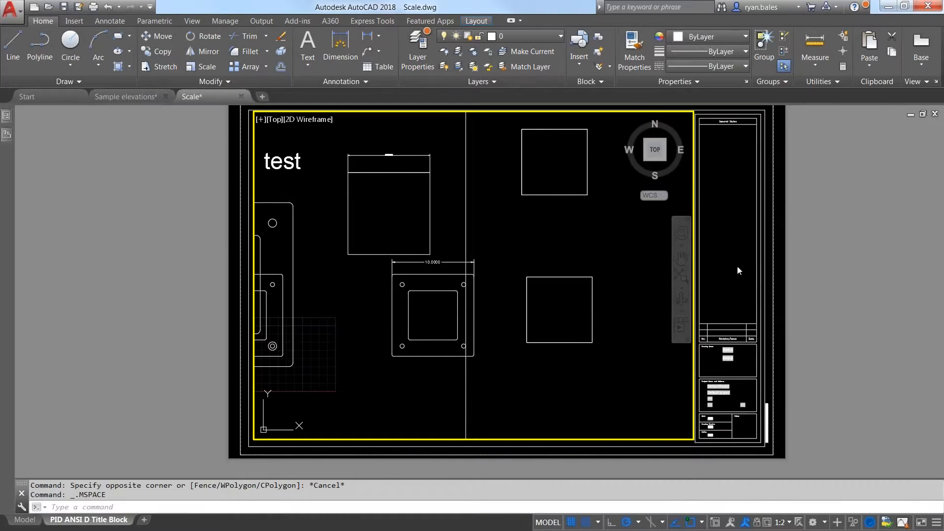
Return to paper space and use Quick Select to select the layout viewport as a new selection set
double_click(737, 268)
type("qselect")
key("Return")
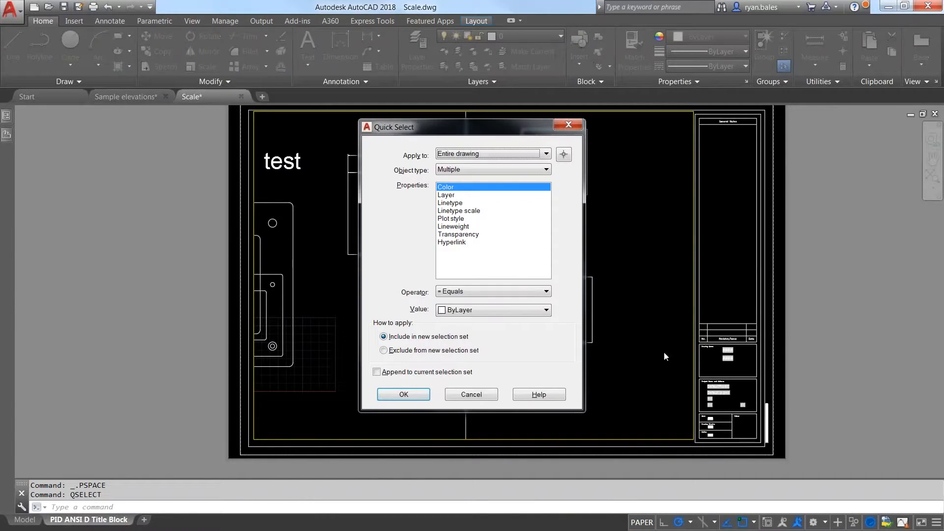
left_click(464, 169)
left_click(465, 187)
left_click(468, 291)
left_click(464, 336)
left_click(411, 397)
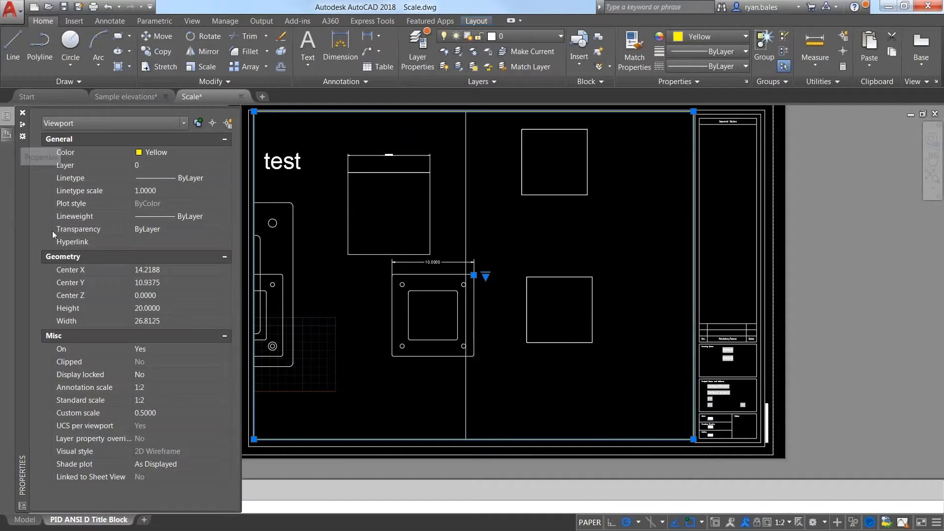
Preview a standard scale of 1:4 on the selected viewport, keeping the standard scale at 1:2
left_click(155, 387)
left_click(160, 399)
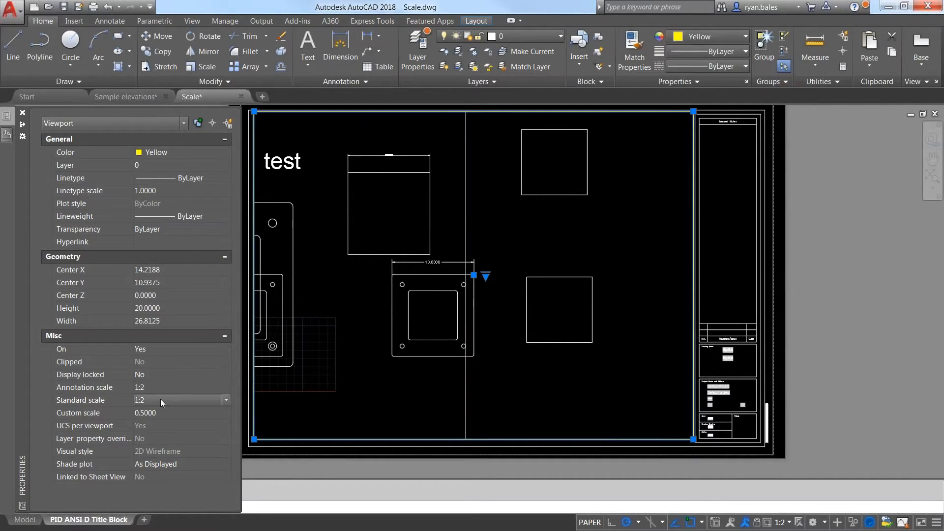
left_click(160, 399)
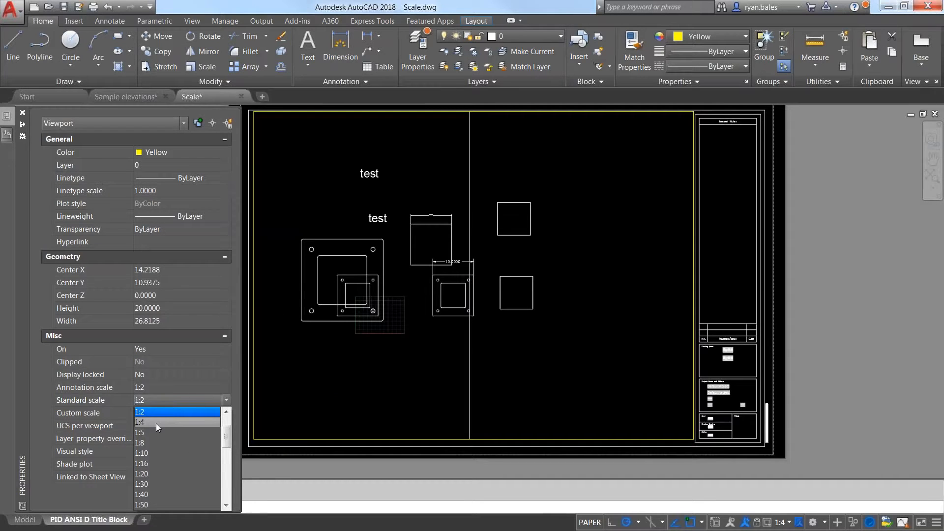
left_click(155, 412)
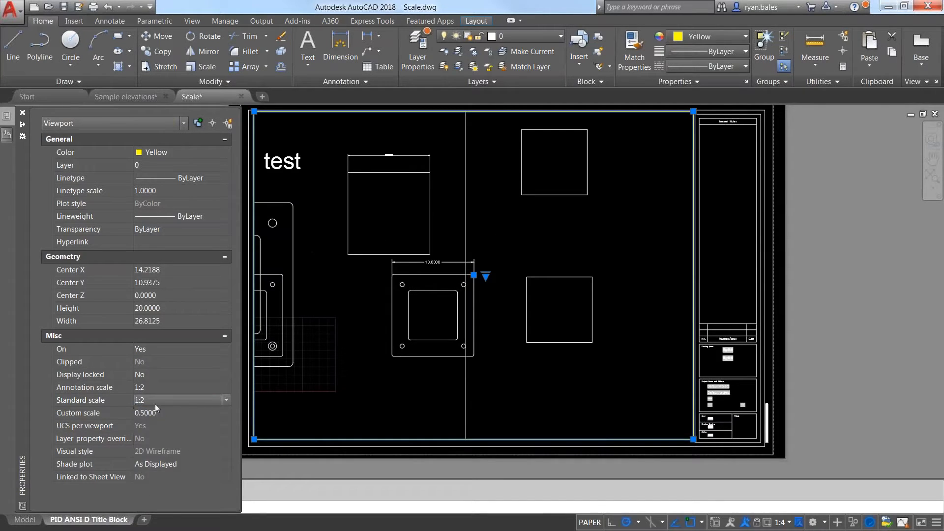
left_click(155, 403)
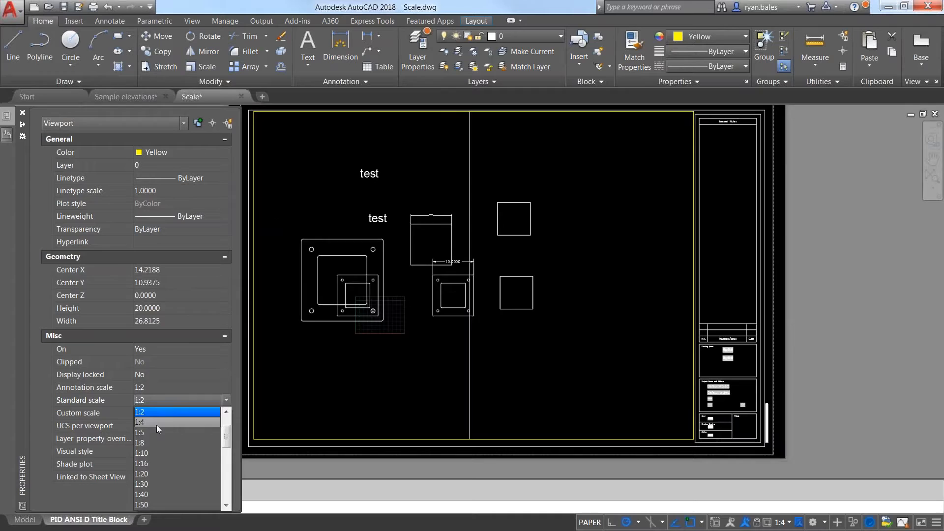
left_click(160, 412)
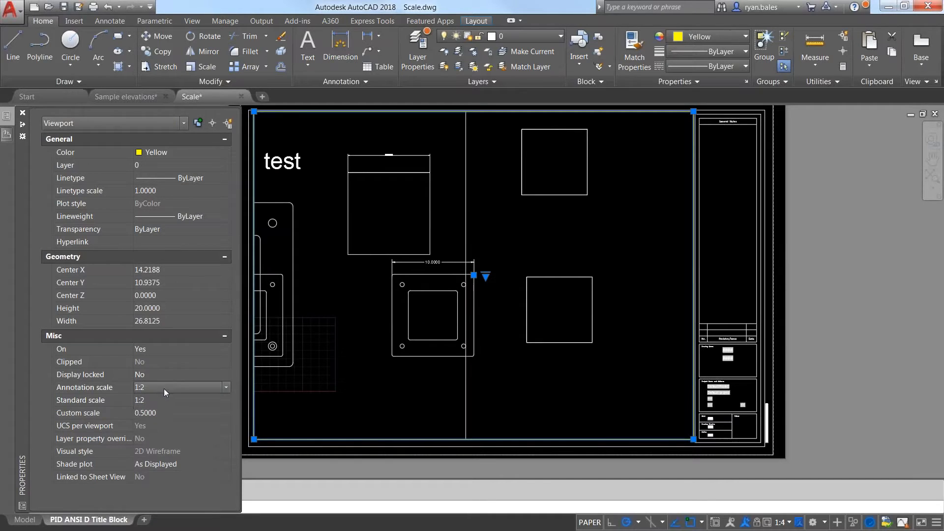
Check the selected viewport's annotation scale options and its custom scale value in the properties
left_click(163, 387)
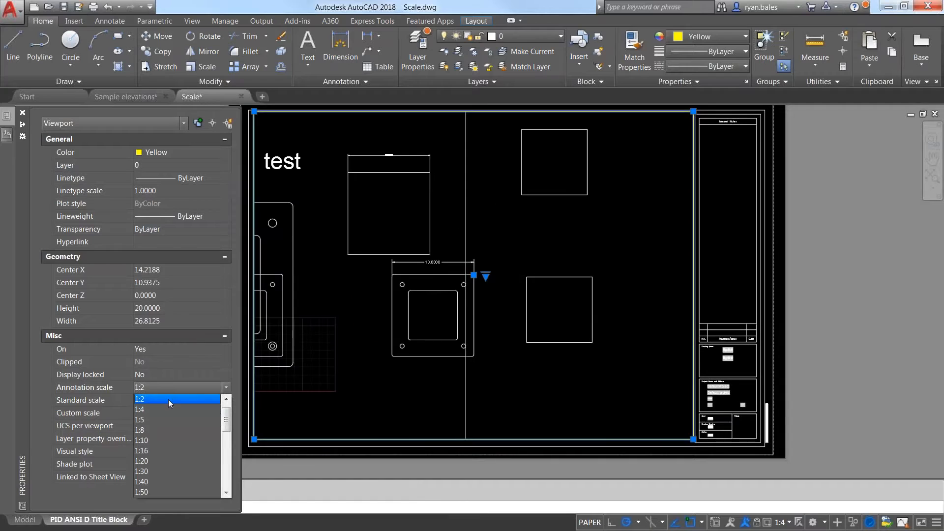
left_click(167, 390)
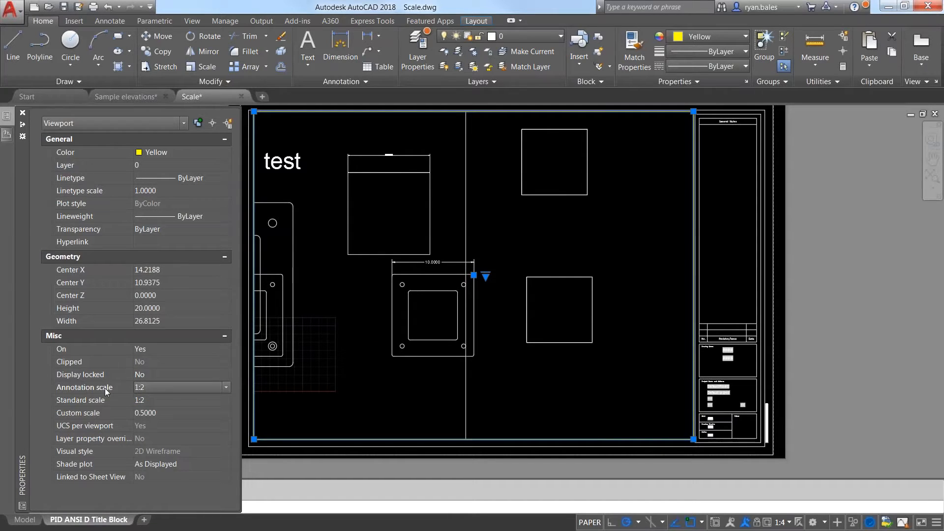
left_click(179, 414)
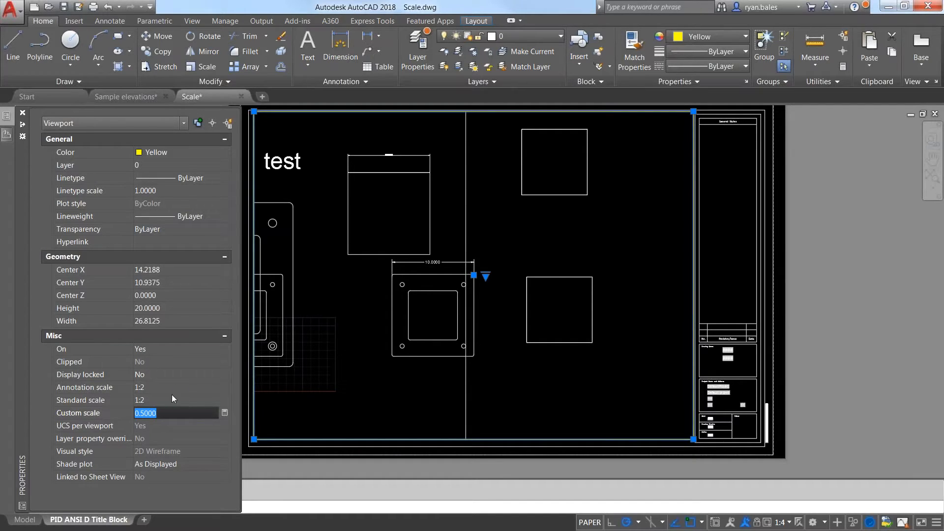
key("ctrl+1")
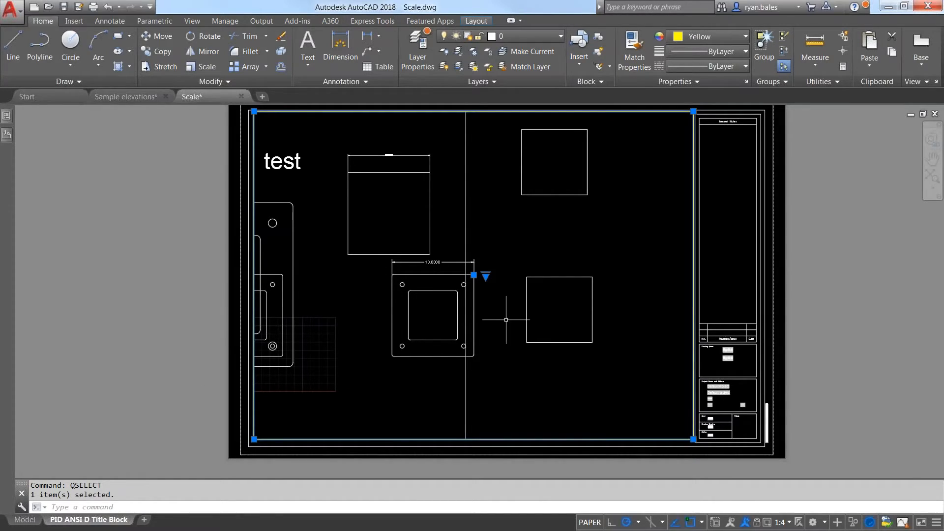
Clear the viewport selection and set TILEMODE to 1 to leave the layout for model space
type("TI")
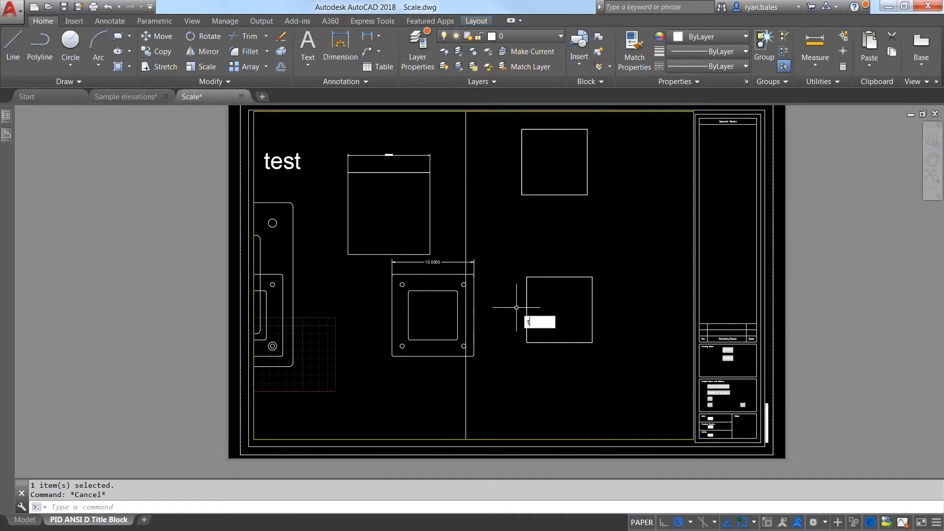
key("Return")
type("1")
key("Return")
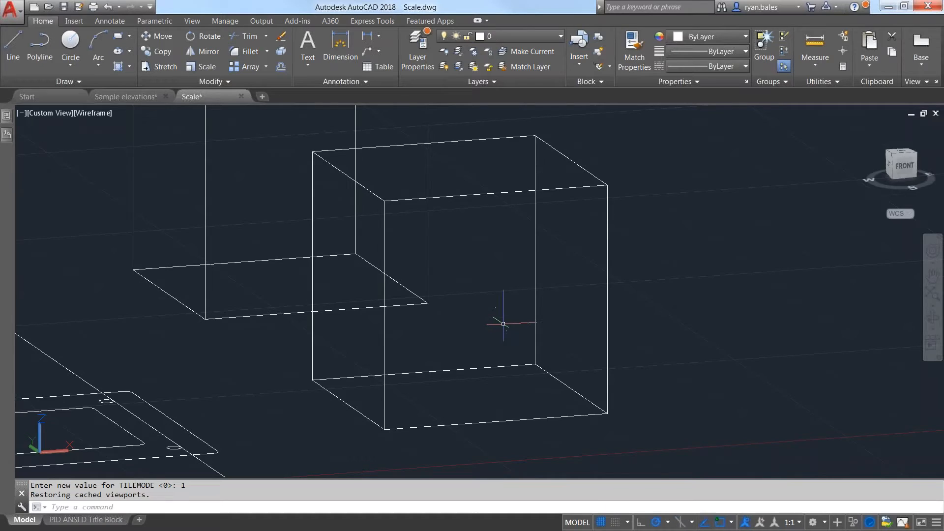
Change the model-space view from the custom 3D orientation to Top
scroll(422, 344, "down", 5)
middle_click(260, 356)
middle_click(260, 357)
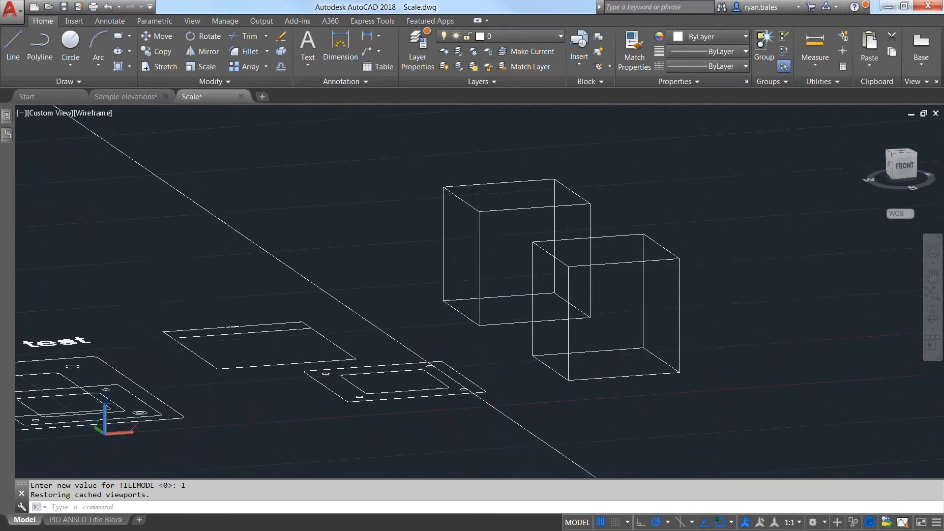
left_click(904, 154)
scroll(661, 302, "up", 2)
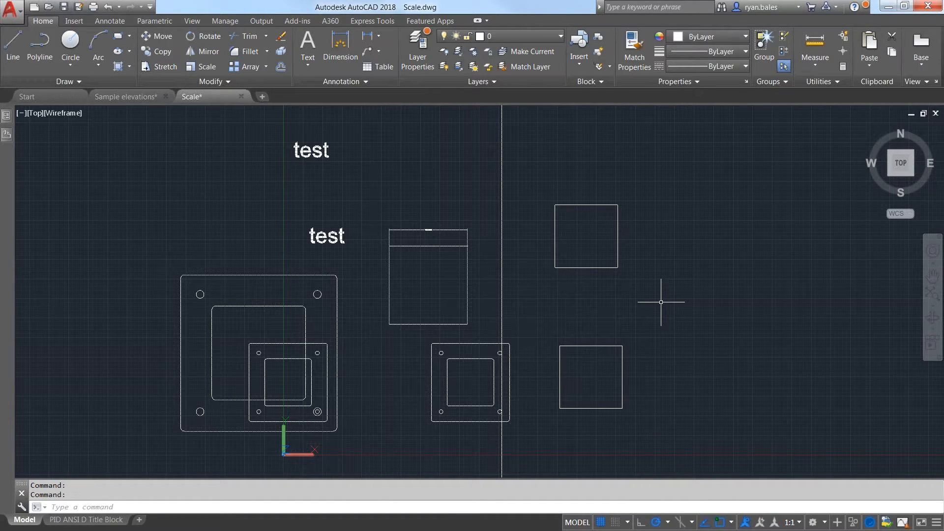
Return to the PID ANSI D Title Block layout and try calling up the VPSCALE command
left_click(112, 522)
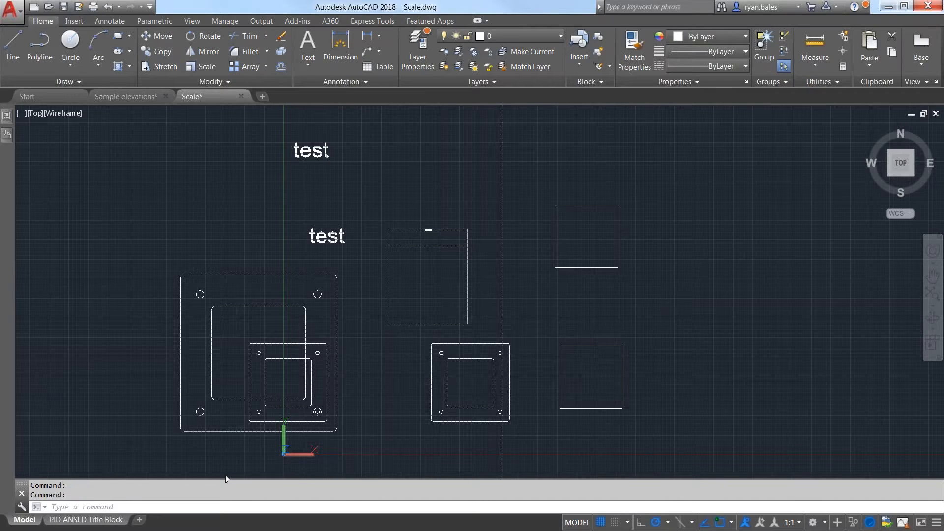
type("VPSCALE")
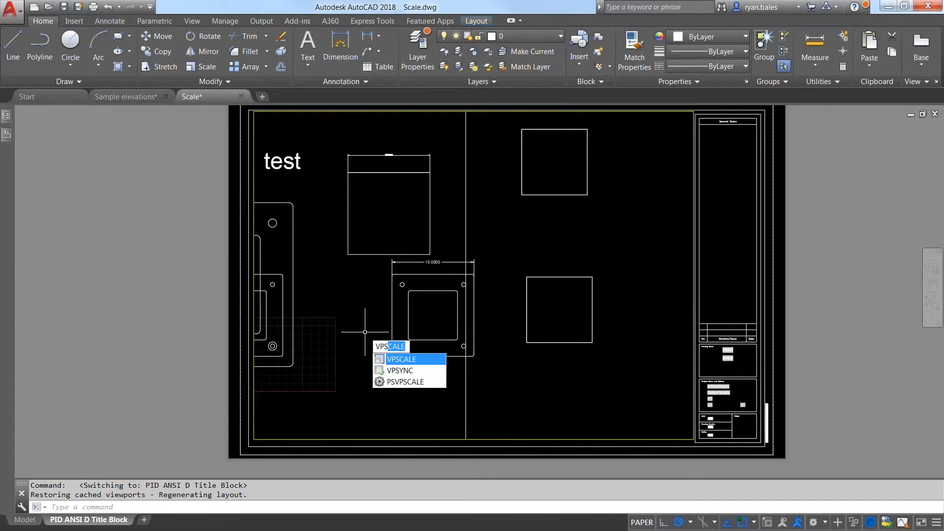
key("Escape")
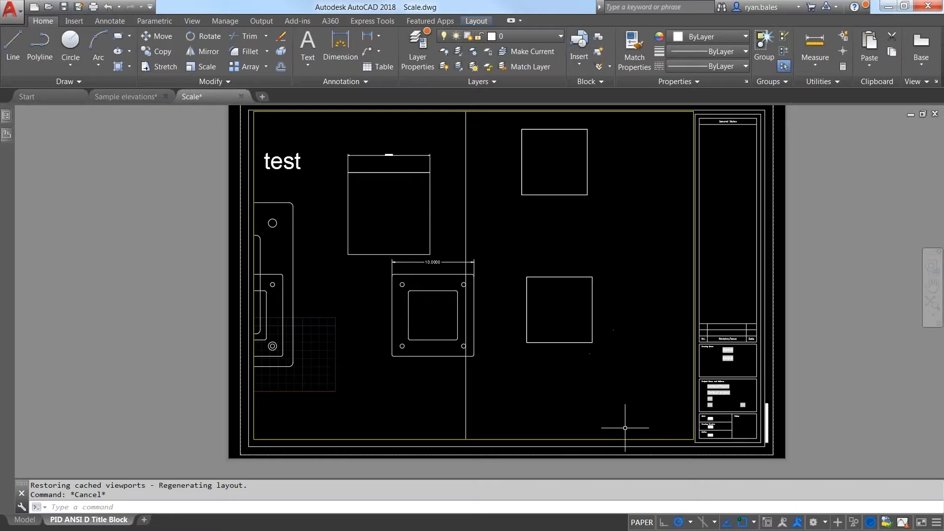
Maximize the layout viewport to look over its model-space objects, and minimize it again
left_click(768, 522)
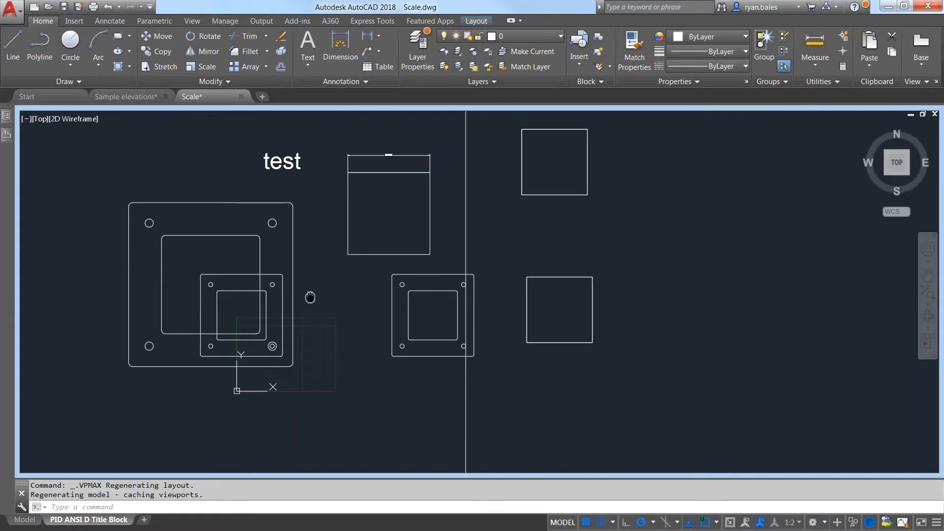
scroll(415, 337, "down", 4)
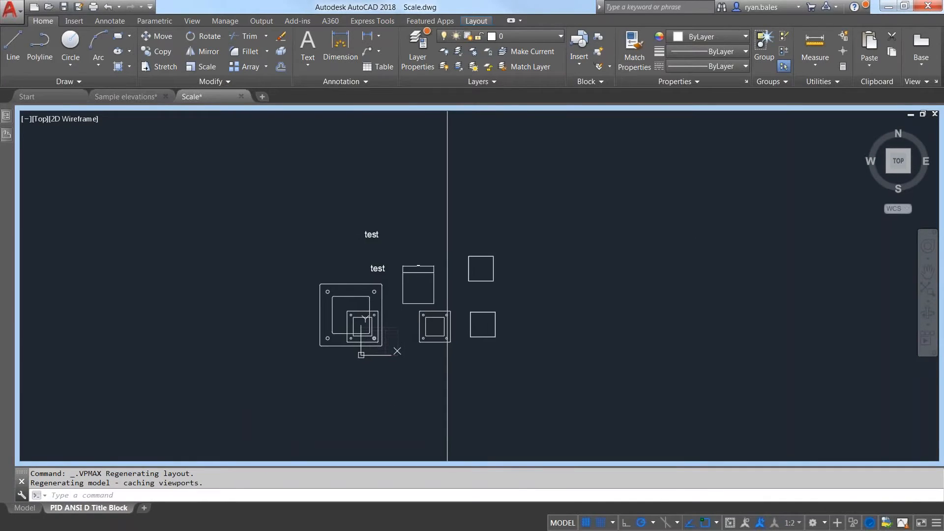
scroll(397, 301, "up", 4)
scroll(432, 291, "up", 5)
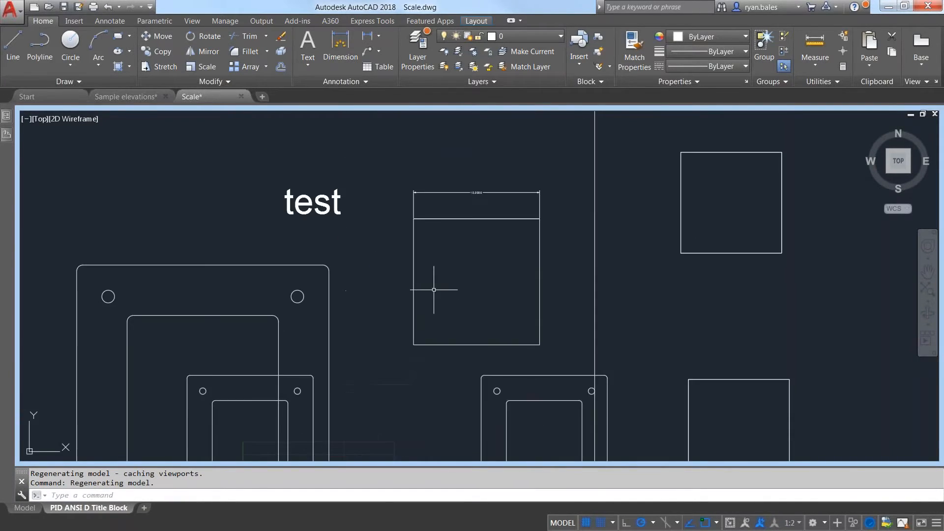
left_click(731, 522)
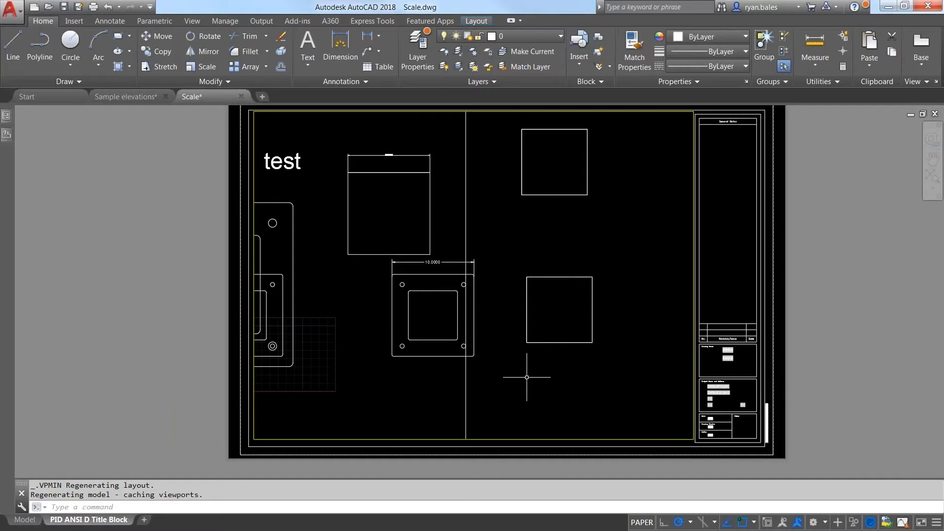
Switch the Scale drawing from the layout back to its model space
mouse_move(120, 97)
mouse_move(206, 96)
left_click(170, 155)
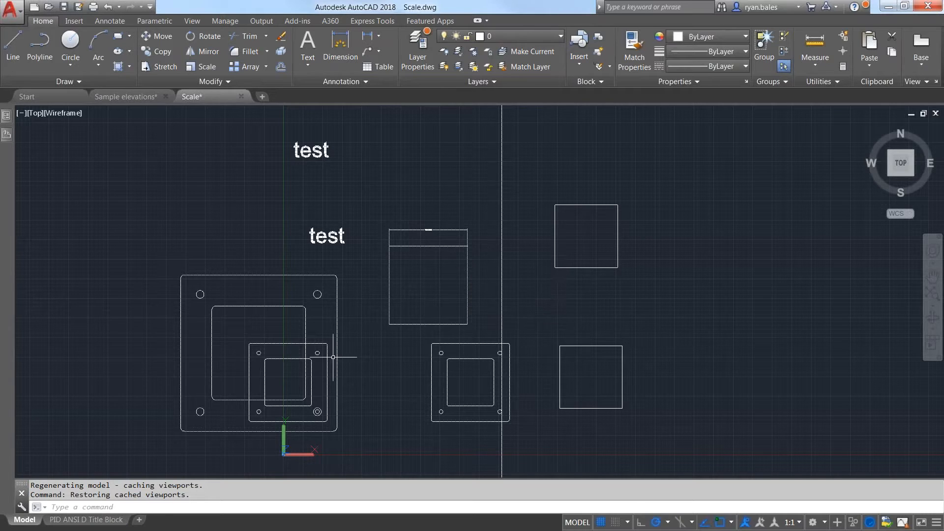
Examine the two overlapping rounded plates and the concentric holes near their shared lower corner
middle_click_drag(341, 342, 487, 312)
scroll(425, 275, "up", 3)
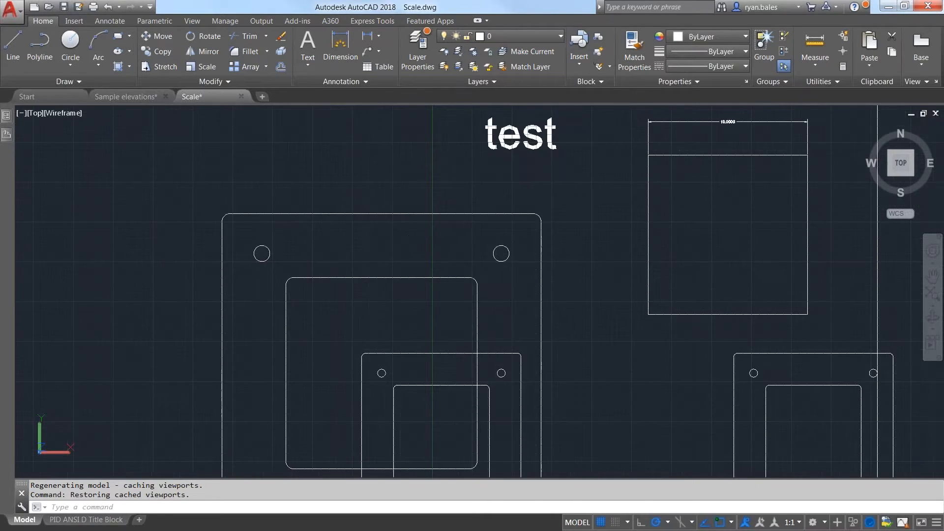
mouse_move(281, 250)
middle_mouse_down()
mouse_move(268, 160)
mouse_move(301, 177)
mouse_move(329, 209)
middle_mouse_up()
left_click(628, 147)
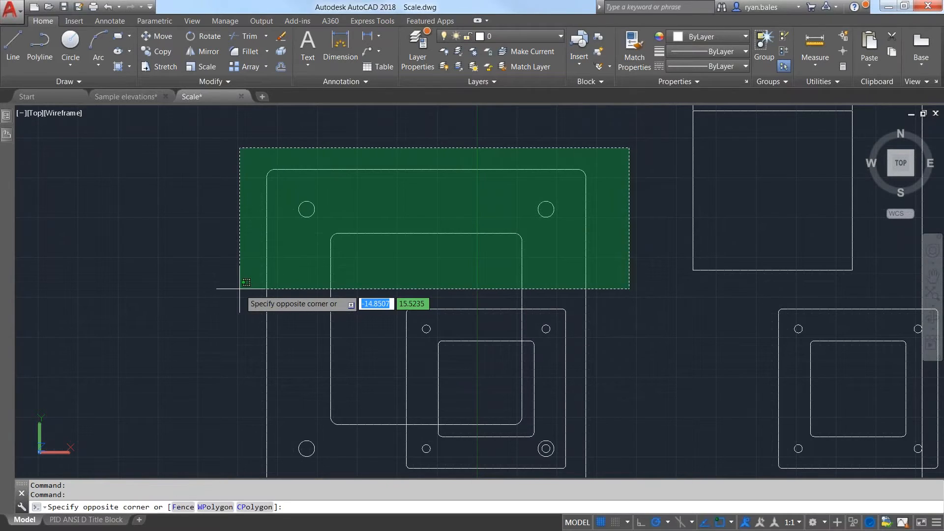
left_click(629, 227)
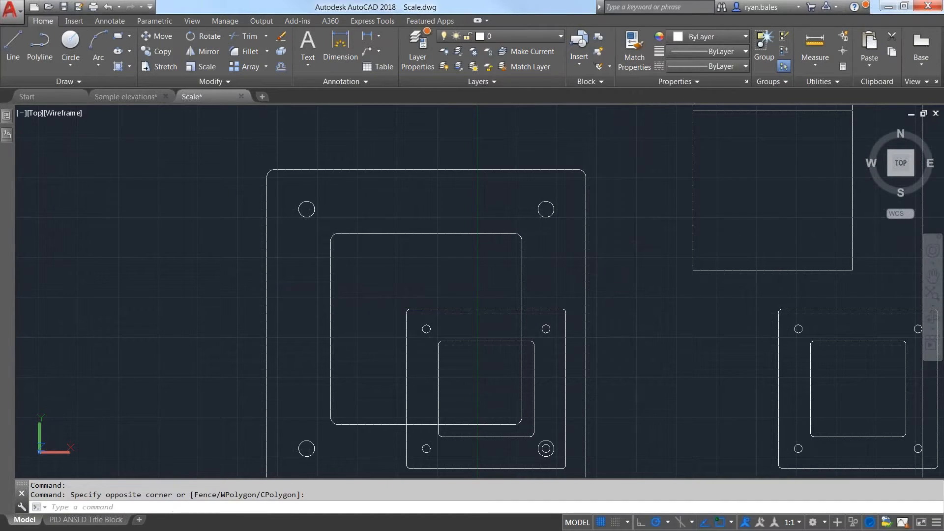
middle_click_drag(609, 295, 592, 249)
scroll(565, 370, "up", 3)
scroll(512, 375, "up", 2)
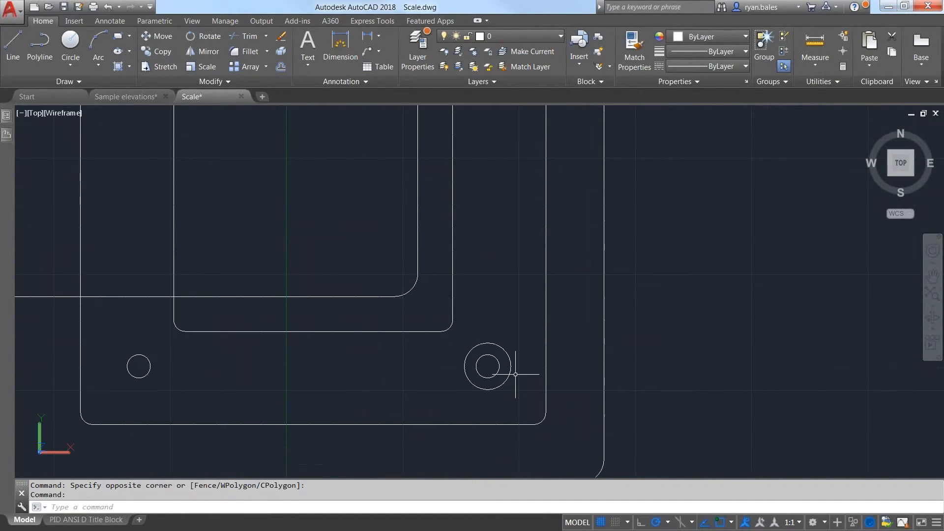
scroll(525, 345, "down", 2)
scroll(525, 344, "down", 4)
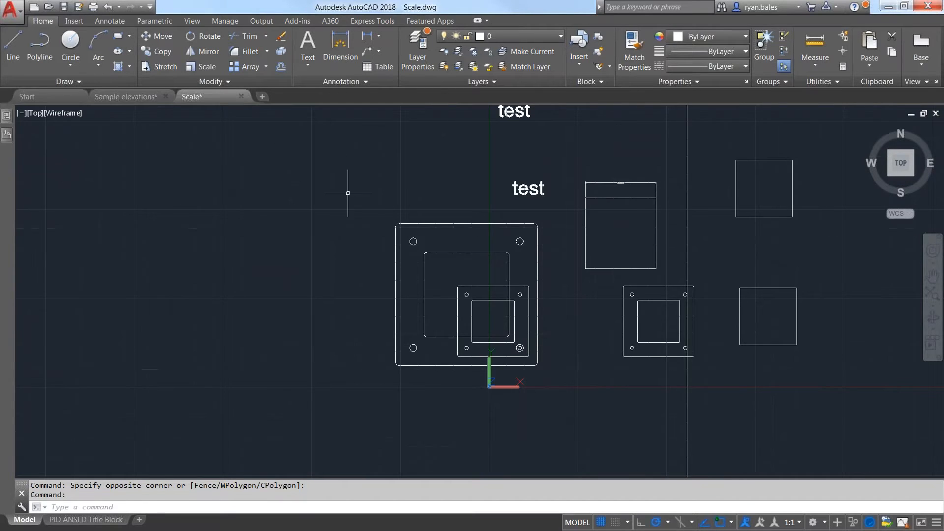
Select both overlapping plates and remove the smaller plate's outlines and upper holes from the selection
left_click(348, 194)
left_click(571, 392)
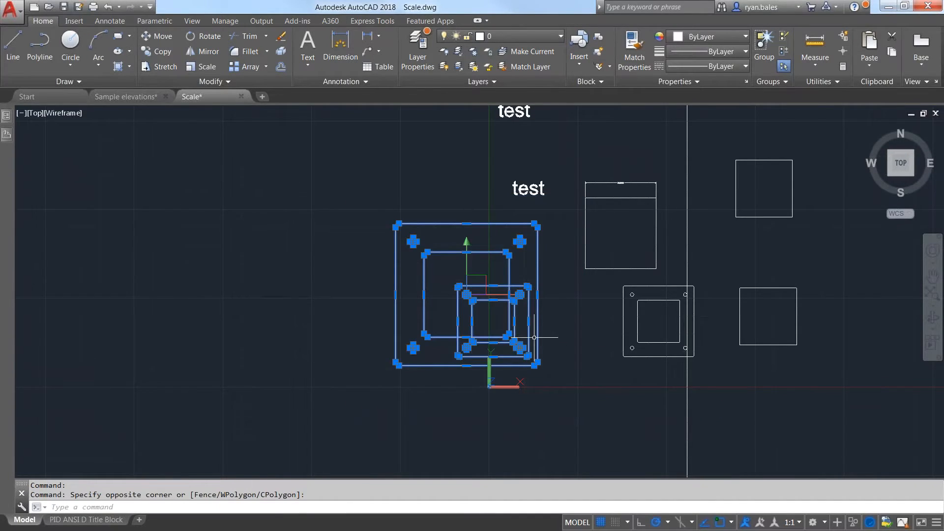
scroll(528, 330, "up", 2)
scroll(406, 255, "up", 3)
left_click(405, 255, "shift")
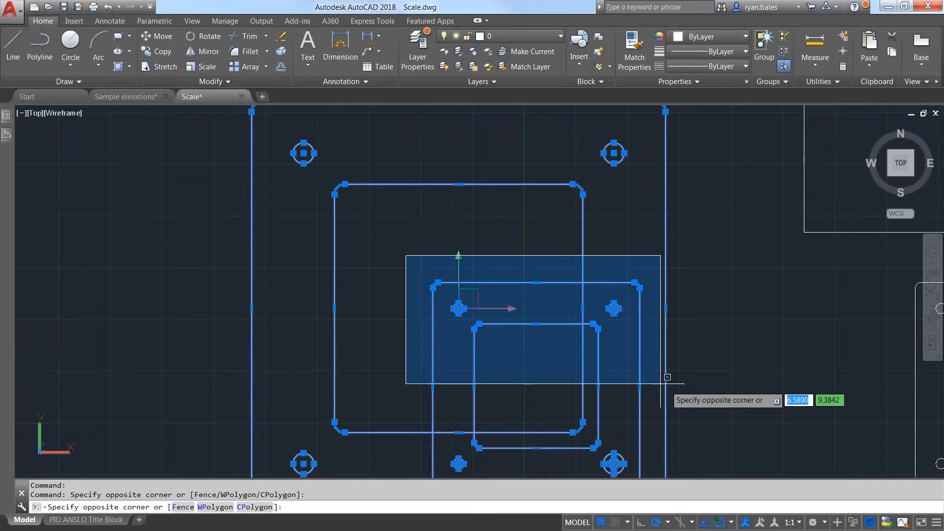
left_click(660, 386, "shift")
left_click(654, 384)
left_click(595, 371, "shift")
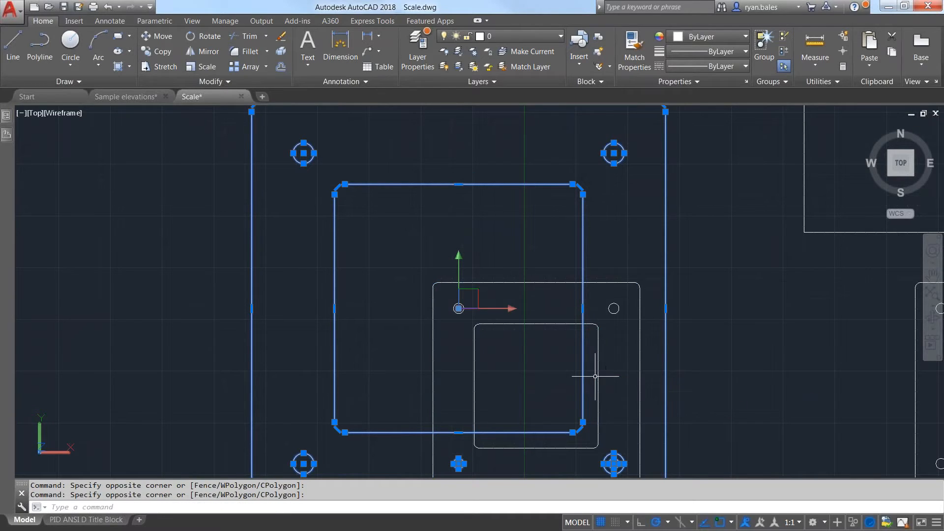
Remove the smaller plate's lower holes from the selection, including the inner circle at the shared corner, keeping only the larger plate selected
mouse_move(510, 375)
middle_mouse_down()
mouse_move(510, 384)
mouse_move(491, 260)
middle_mouse_up()
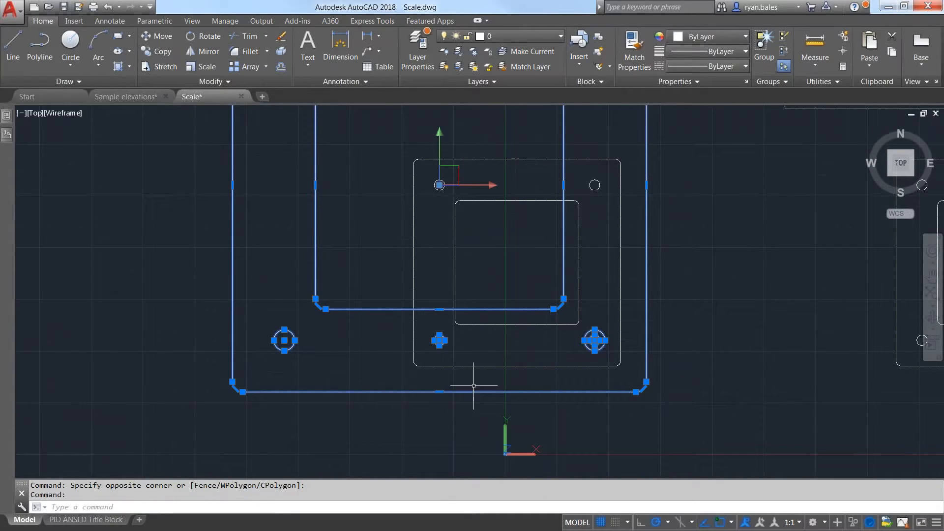
left_click(564, 359, "shift")
left_click(378, 315, "shift")
scroll(612, 338, "up", 8)
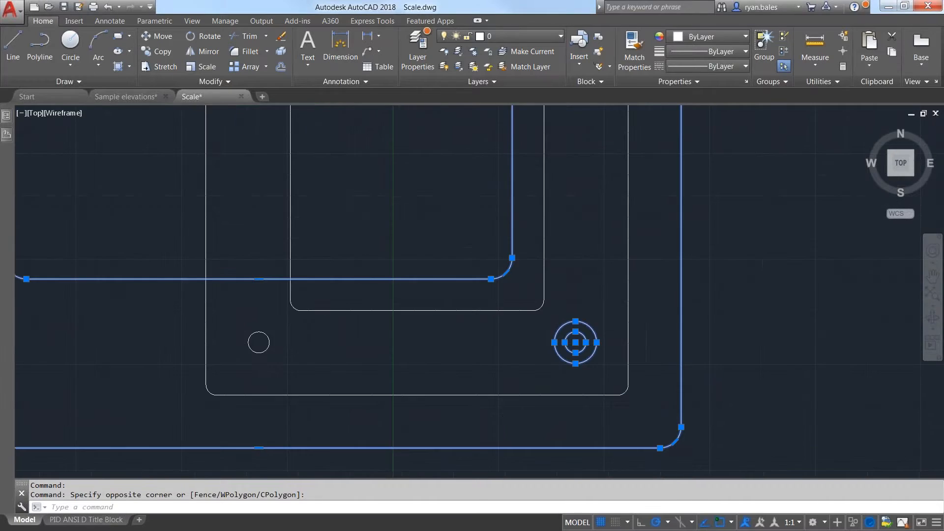
left_click(578, 337, "shift")
left_click(533, 346, "shift")
scroll(580, 360, "down", 8)
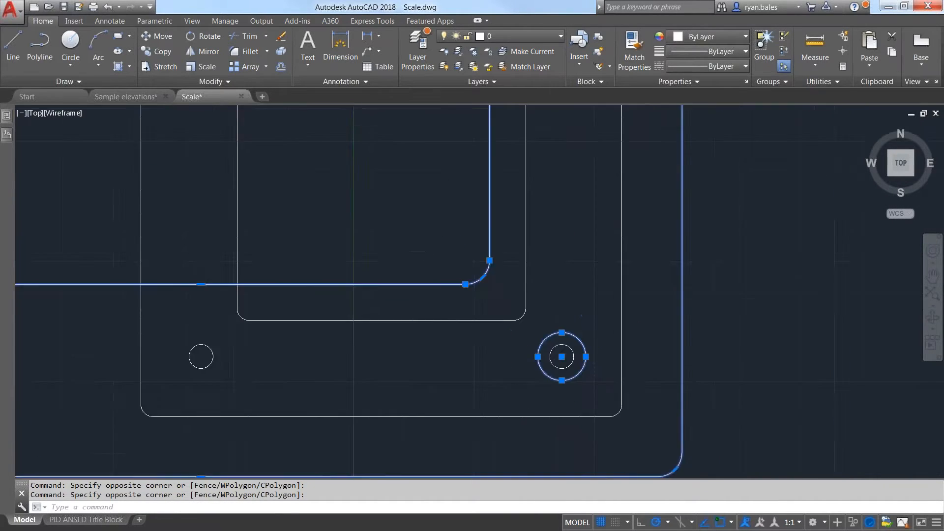
scroll(604, 328, "down", 6)
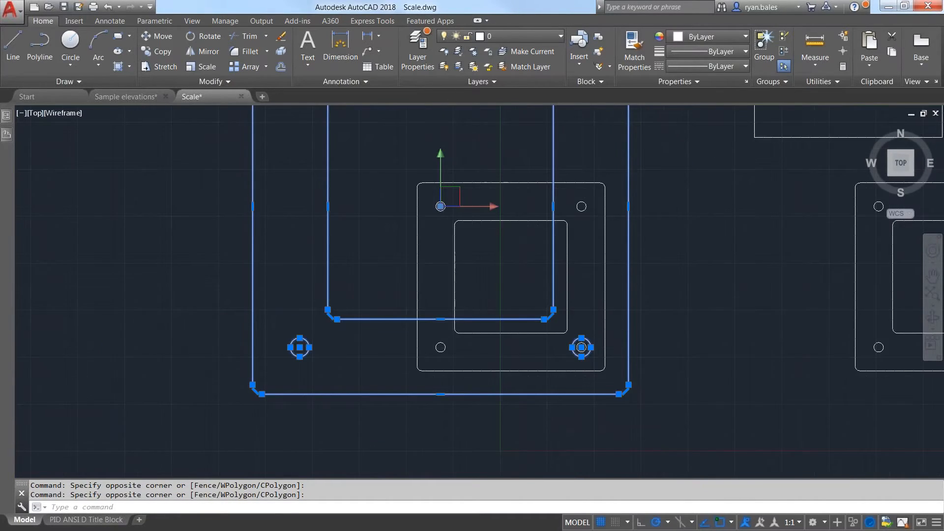
Scale the larger plate by reference about the shared hole's centre, from the outer circle's radius to the inner circle's radius
scroll(607, 326, "up", 4)
type("SC")
key("Return")
scroll(572, 347, "up", 2)
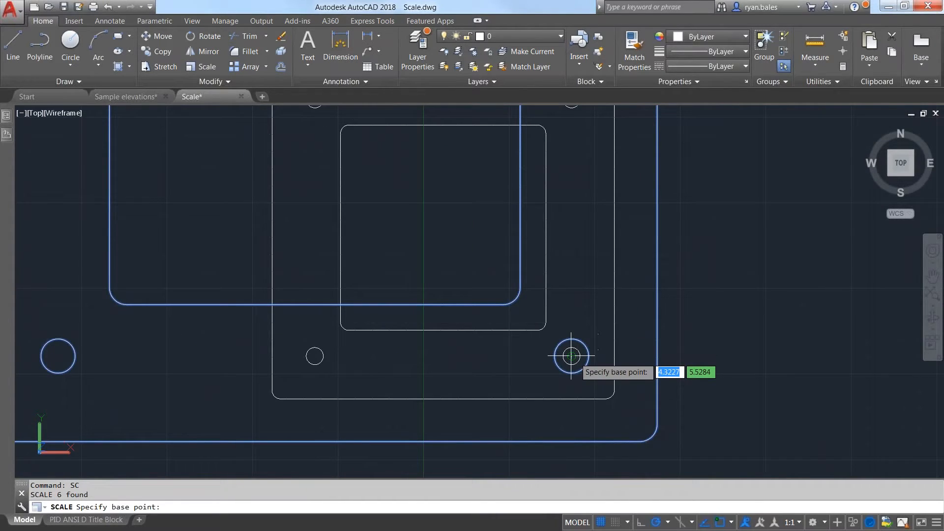
left_click(571, 356)
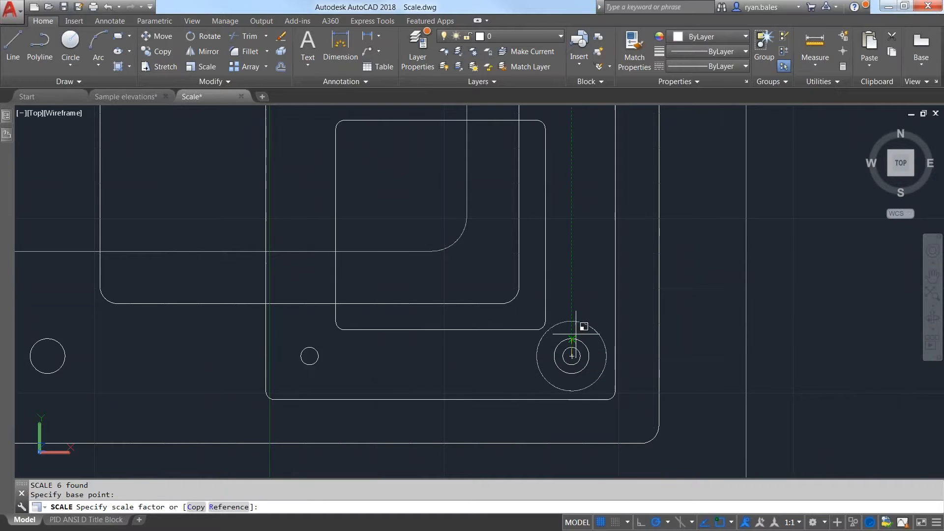
type("r")
key("Return")
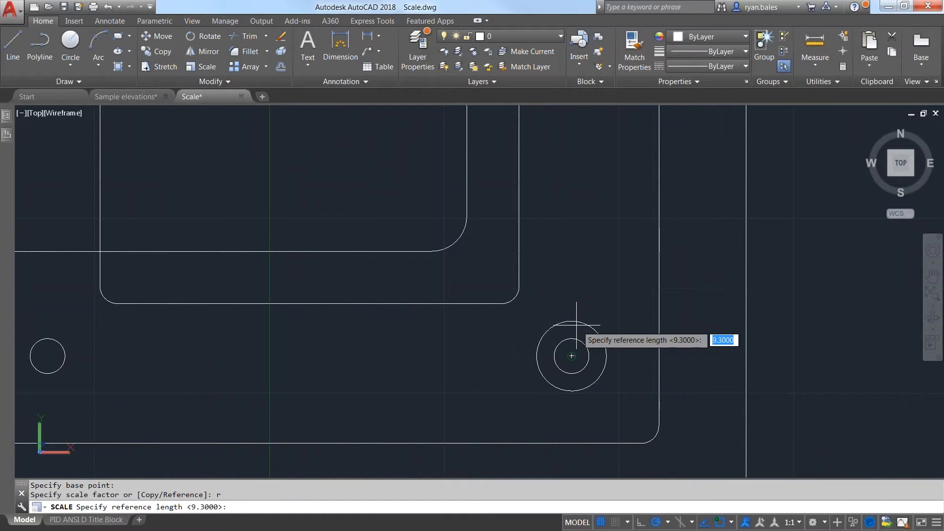
scroll(603, 329, "up", 2)
left_click(559, 367)
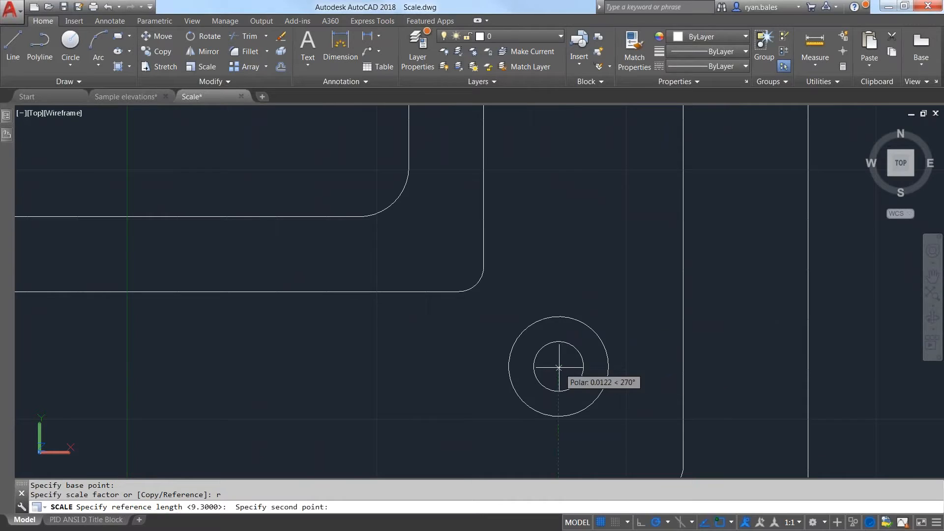
left_click(558, 317)
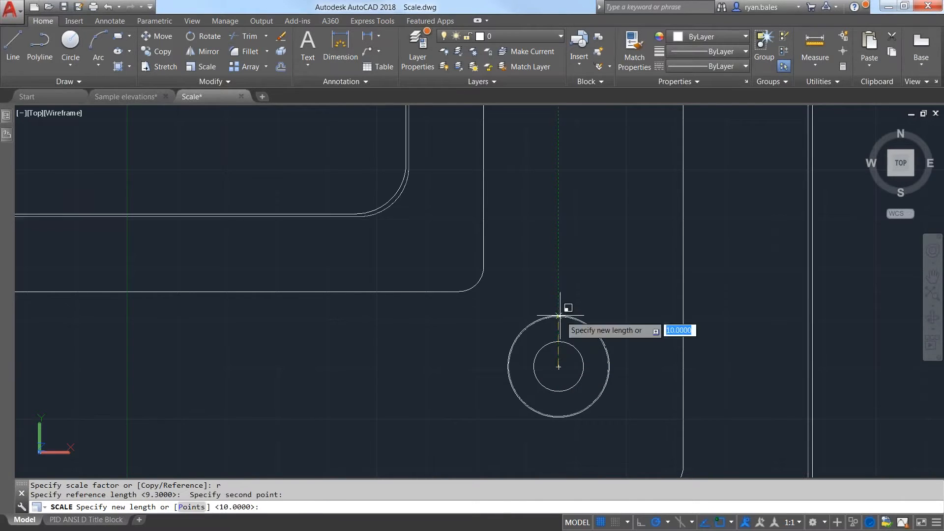
left_click(559, 342)
scroll(554, 337, "down", 6)
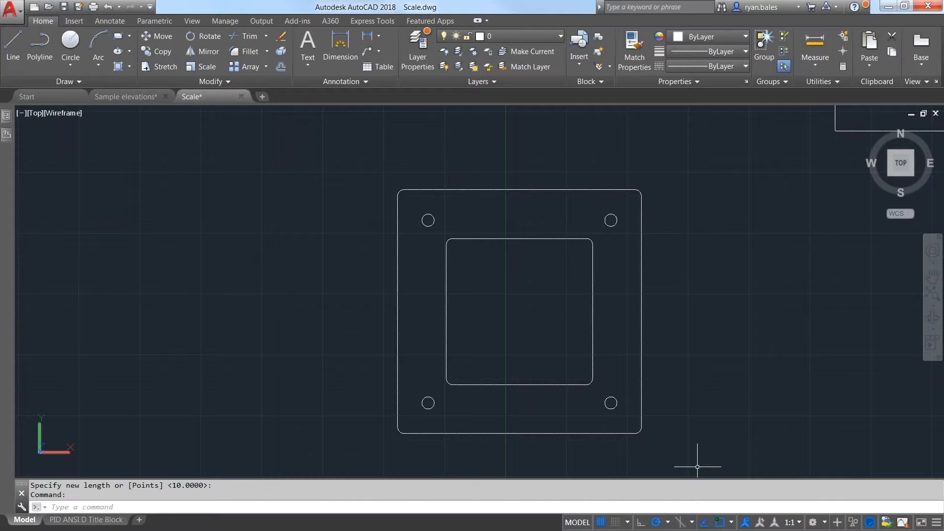
Run OVERKILL on the coinciding plates with the default comparison settings to delete the duplicate objects
type("OVERKILL")
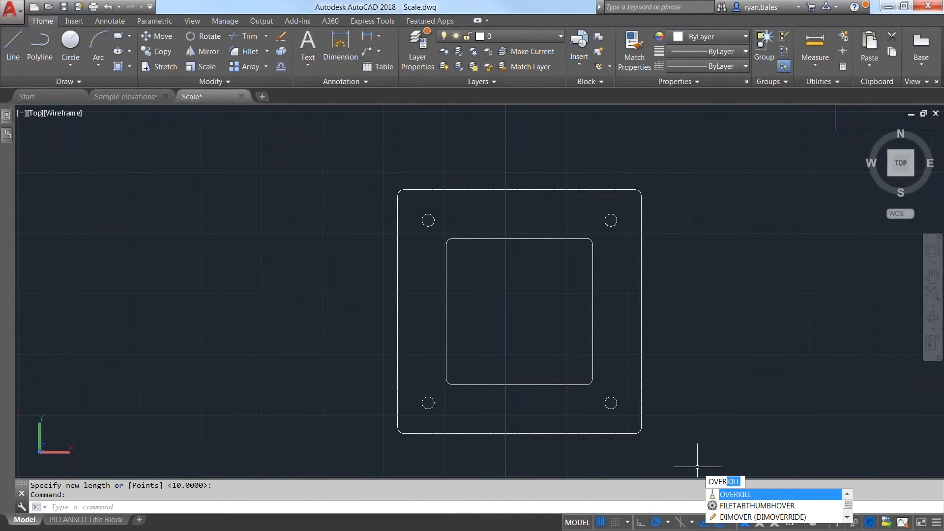
key("Return")
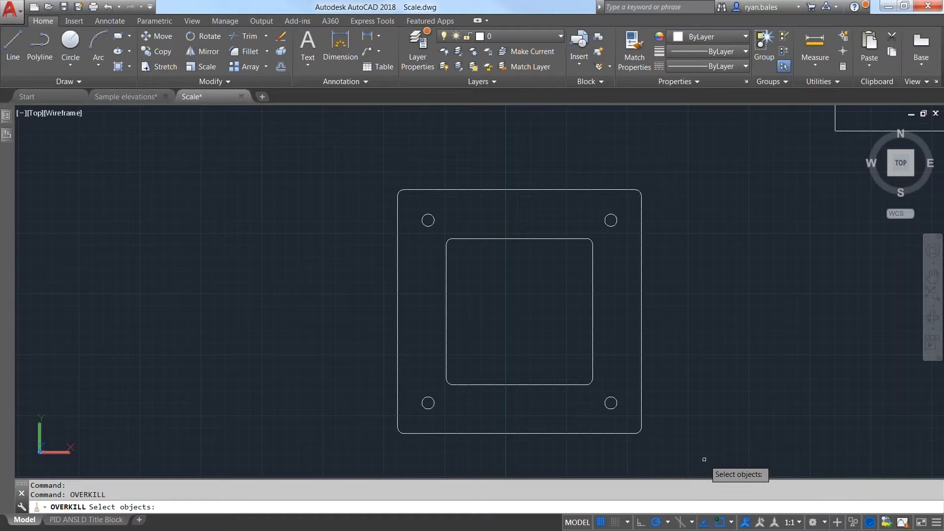
left_click(704, 460)
left_click(289, 140)
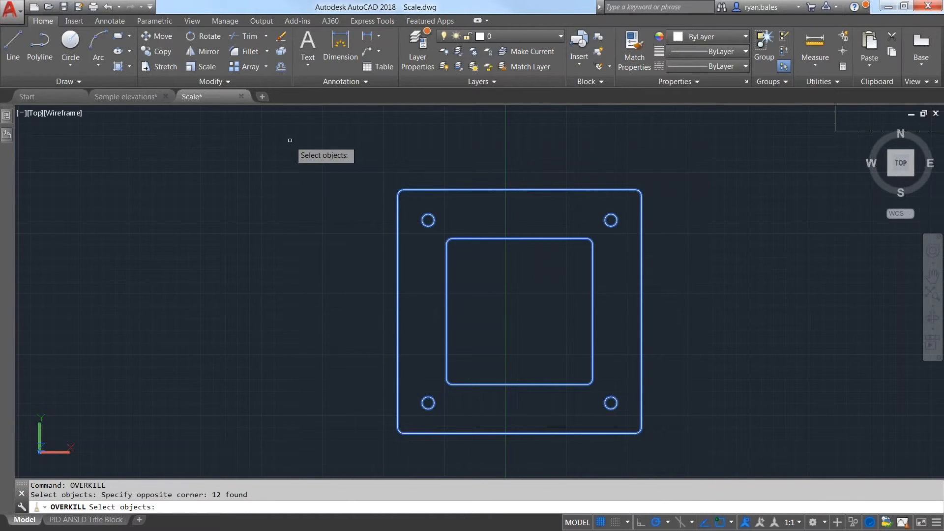
key("Return")
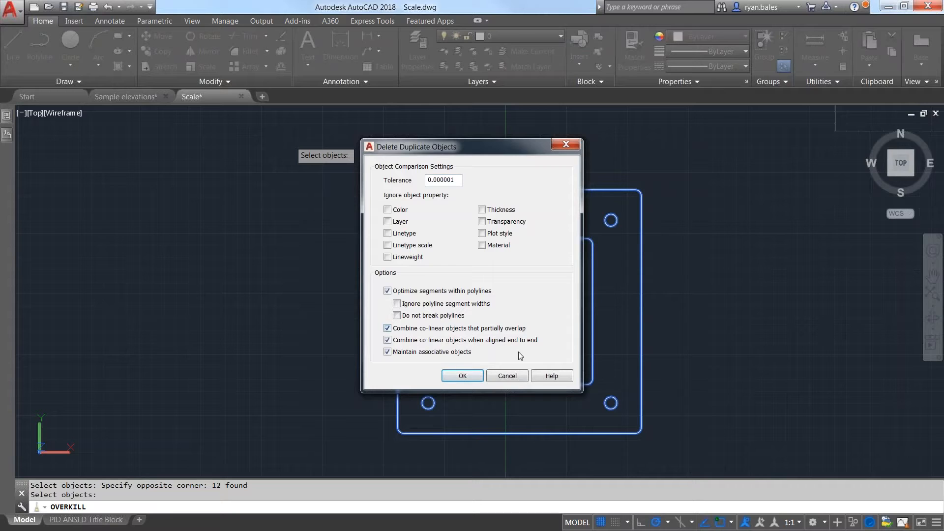
left_click(466, 377)
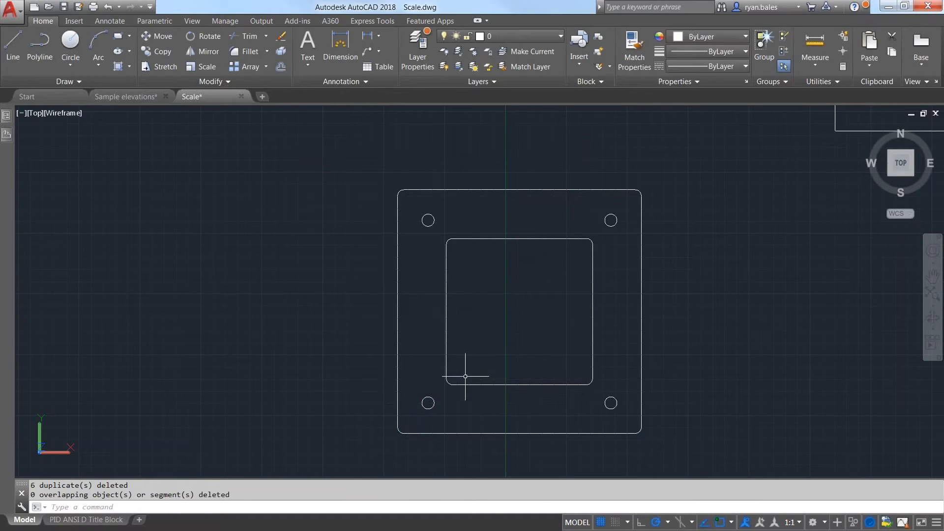
Select the plate's lower-left hole and display its properties
left_click(327, 358)
left_click(470, 423)
right_click(299, 375)
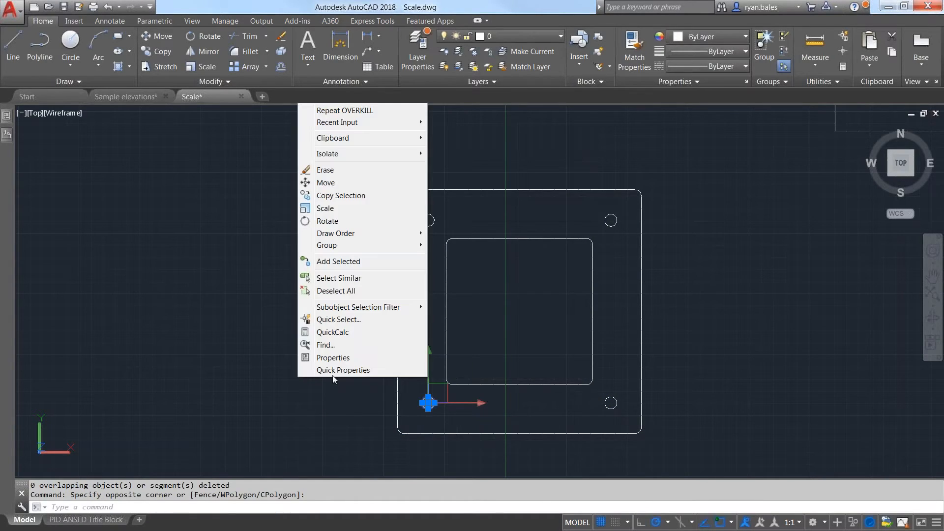
left_click(325, 355)
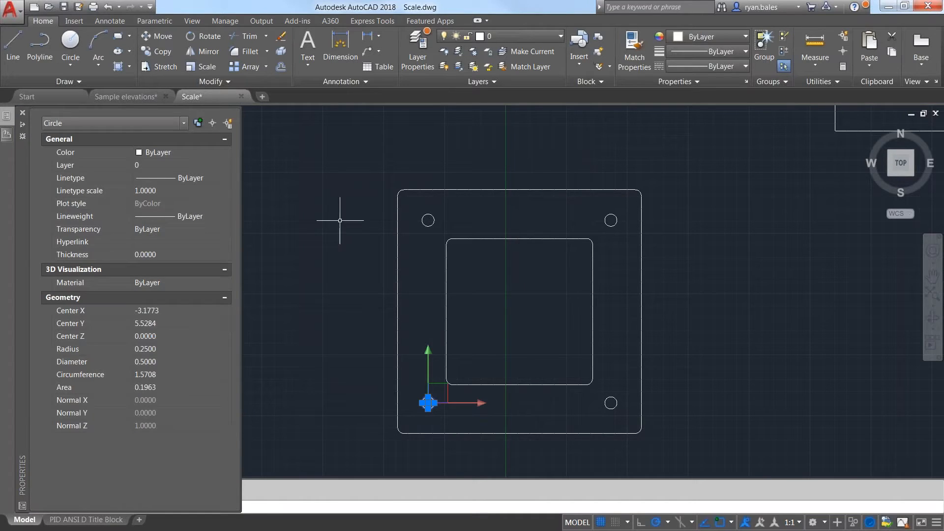
Undo the OVERKILL deletion of the plates' duplicate objects
key("ctrl+z")
key("ctrl+z")
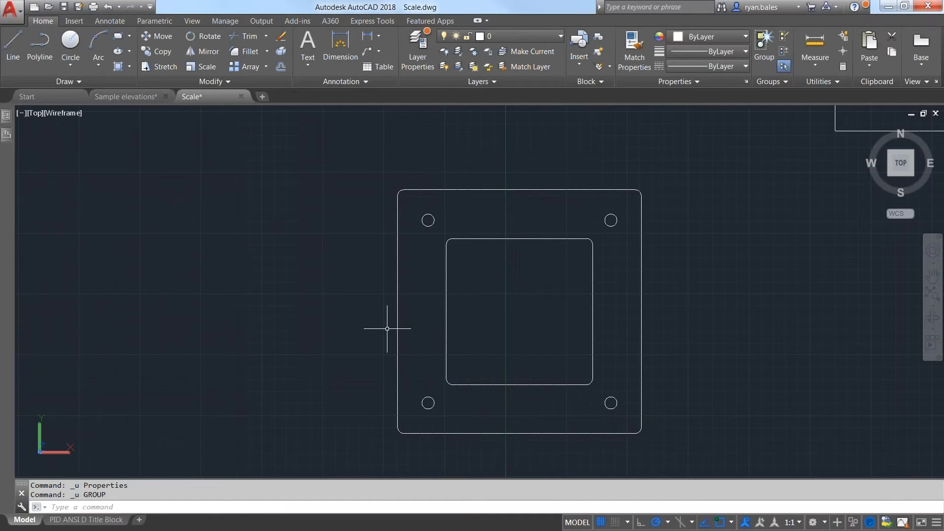
key("ctrl+z")
key("ctrl+z")
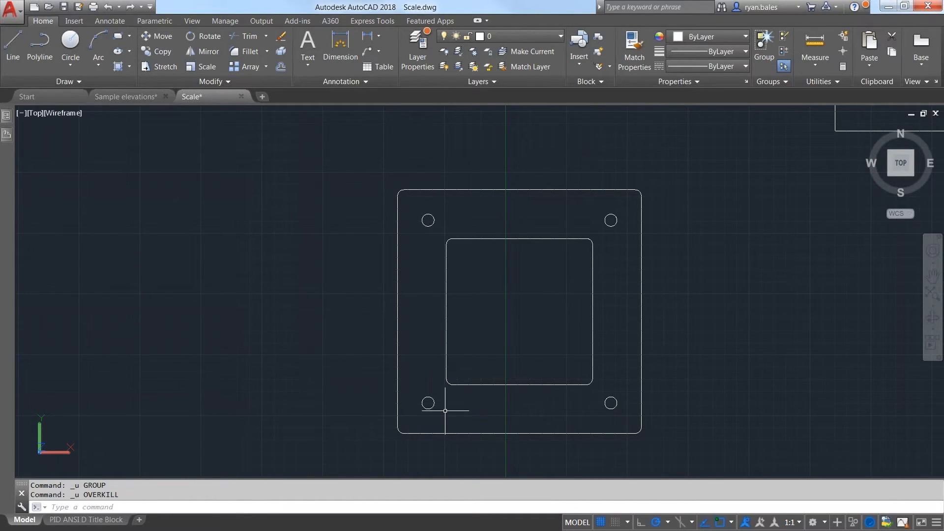
Check in the properties how many circles are stacked at the lower-left hole, and clear the selection
left_click(387, 327)
left_click(370, 342)
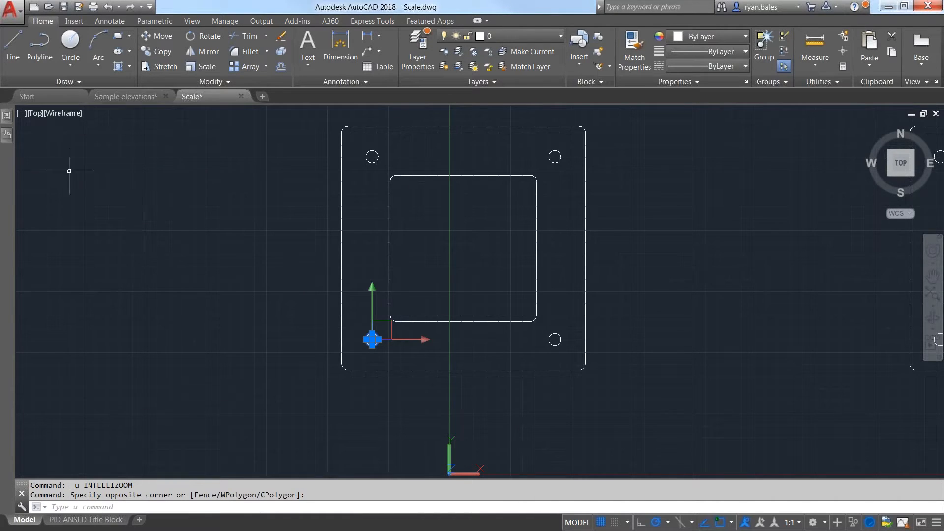
key("ctrl+1")
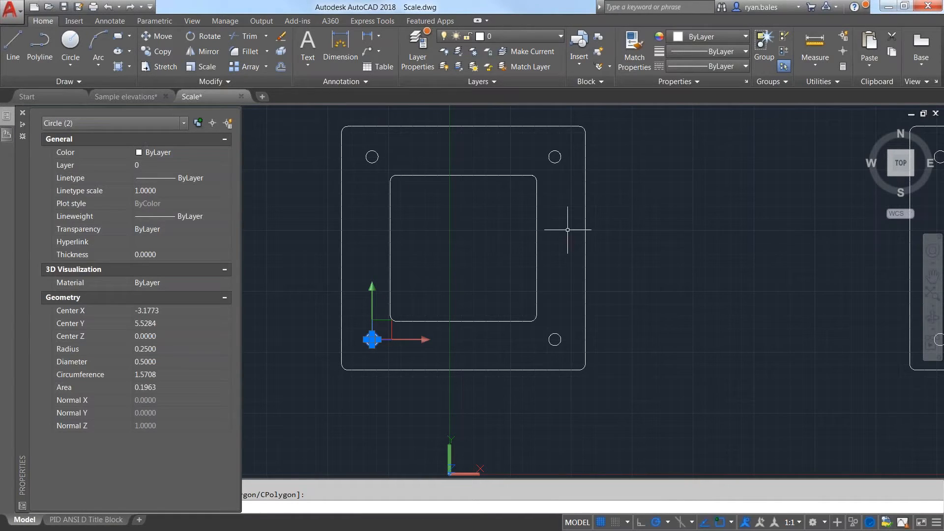
key("ctrl+1")
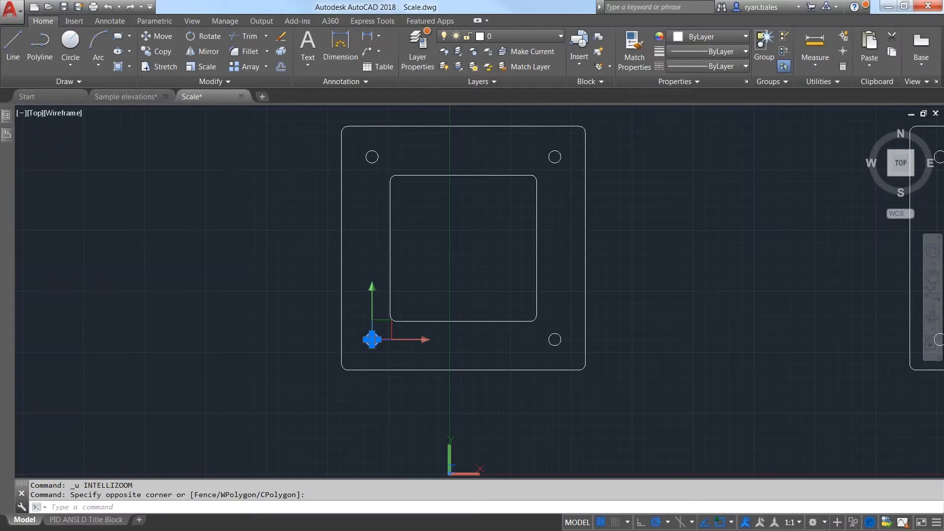
key("Escape")
Compare the rescaled plate with the separate rounded plate beside it
scroll(647, 239, "down", 2)
middle_click_drag(642, 232, 538, 330)
scroll(539, 330, "down", 2)
middle_click_drag(685, 302, 540, 314)
middle_click_drag(626, 337, 632, 310)
key("Escape")
scroll(391, 259, "up", 2)
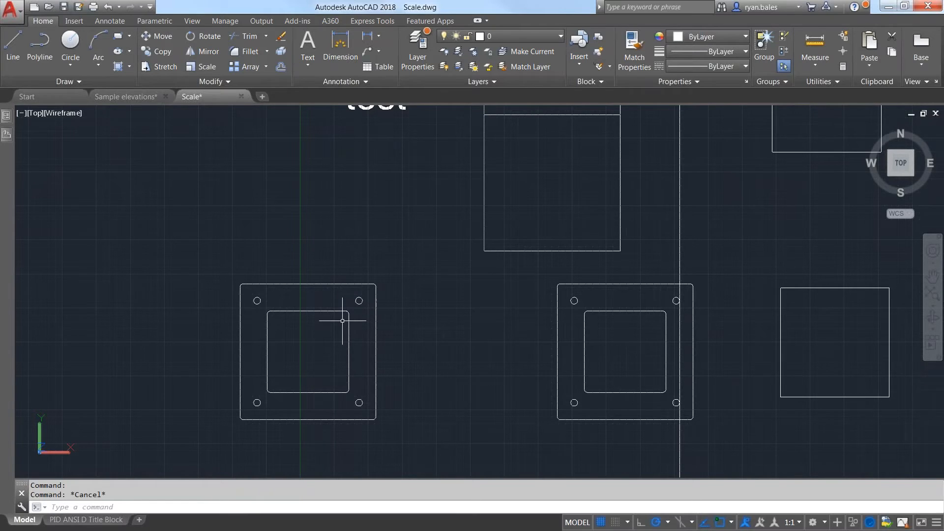
scroll(343, 320, "up", 2)
middle_click_drag(659, 343, 613, 261)
key("Escape")
scroll(299, 172, "up", 3)
scroll(488, 139, "down", 4)
left_click(489, 134)
left_click(201, 442)
type("sc")
key("Return")
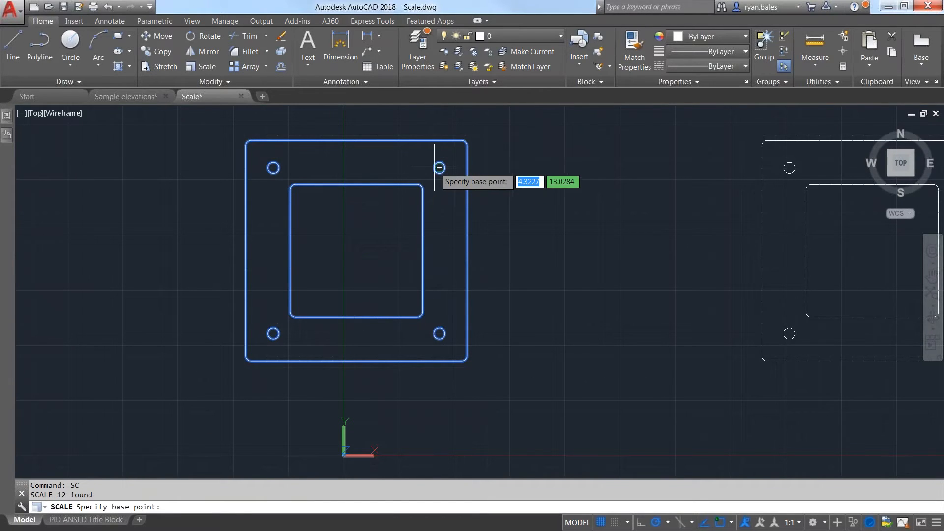
left_click(370, 251)
type("r")
key("Return")
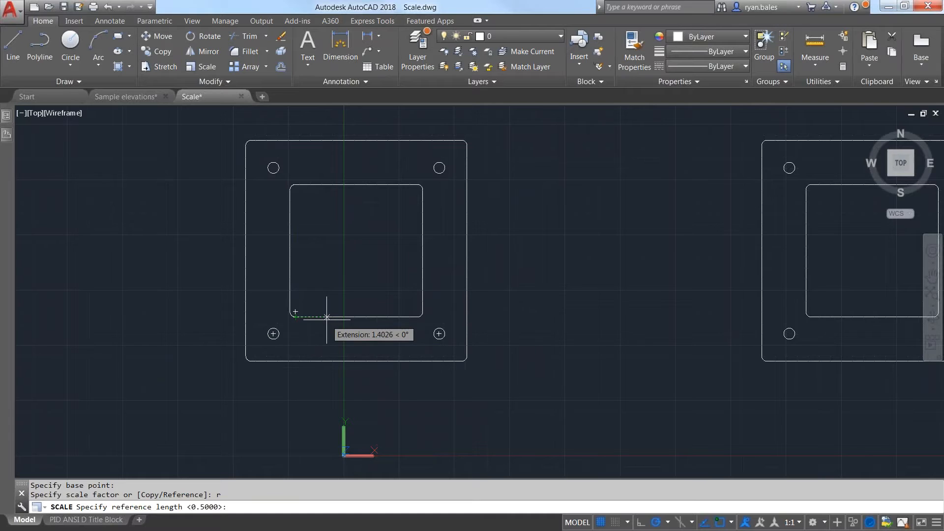
key("Escape")
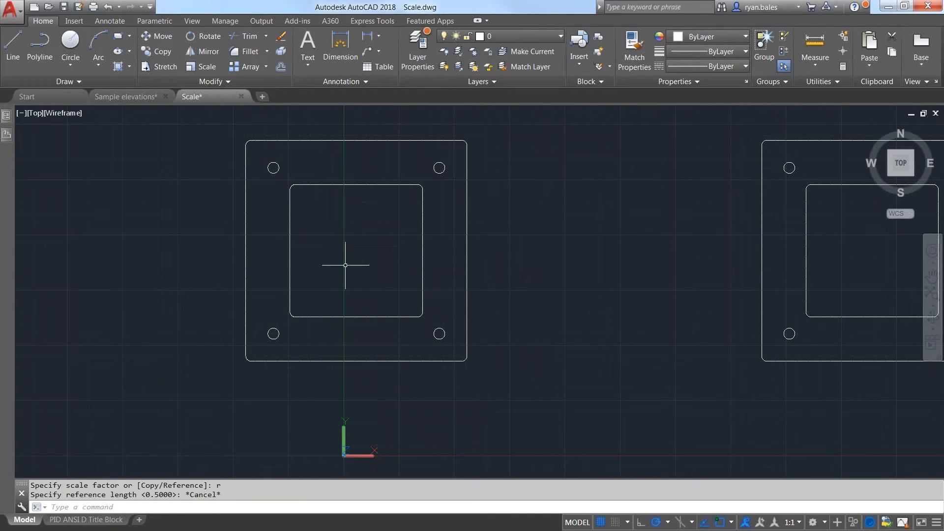
Select the whole left plate and set its scaling base point midway between the lower-right and upper-left holes
left_click(499, 115)
left_click(156, 433)
type("sc")
key("Return")
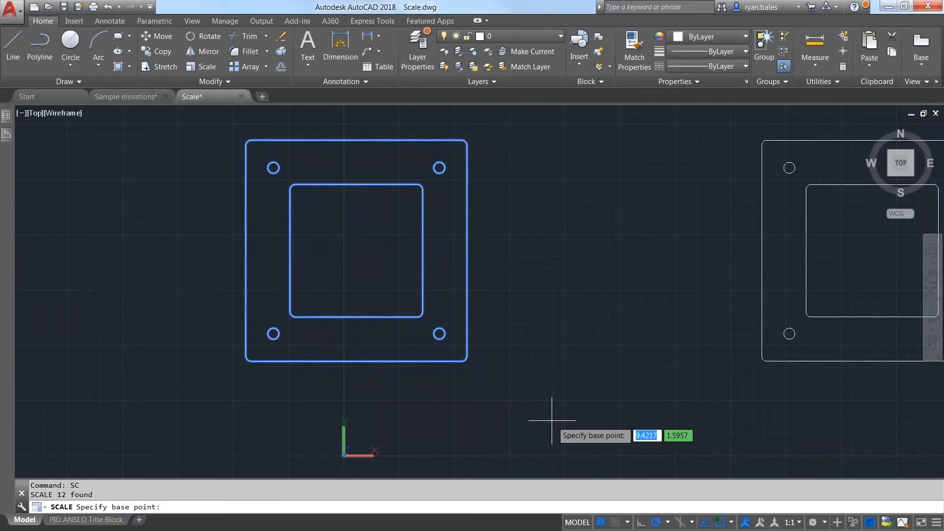
type("m")
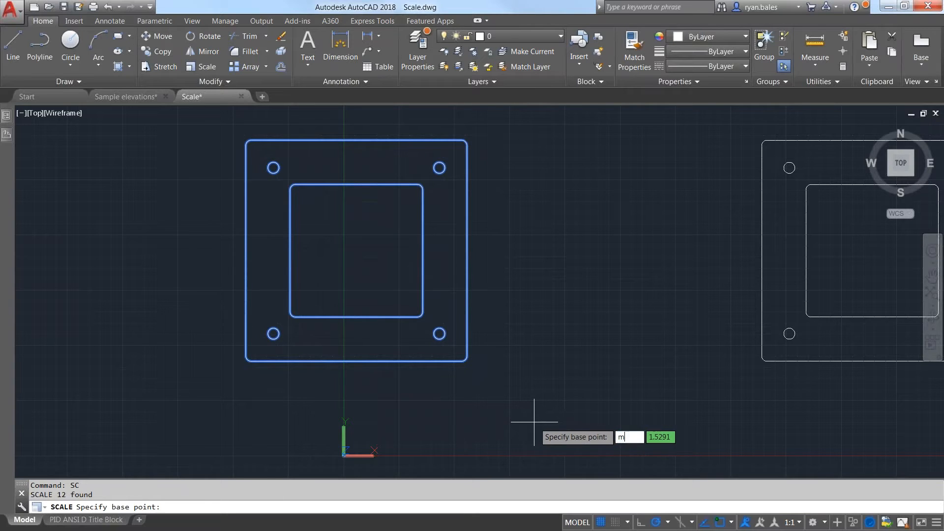
type("2p")
key("Return")
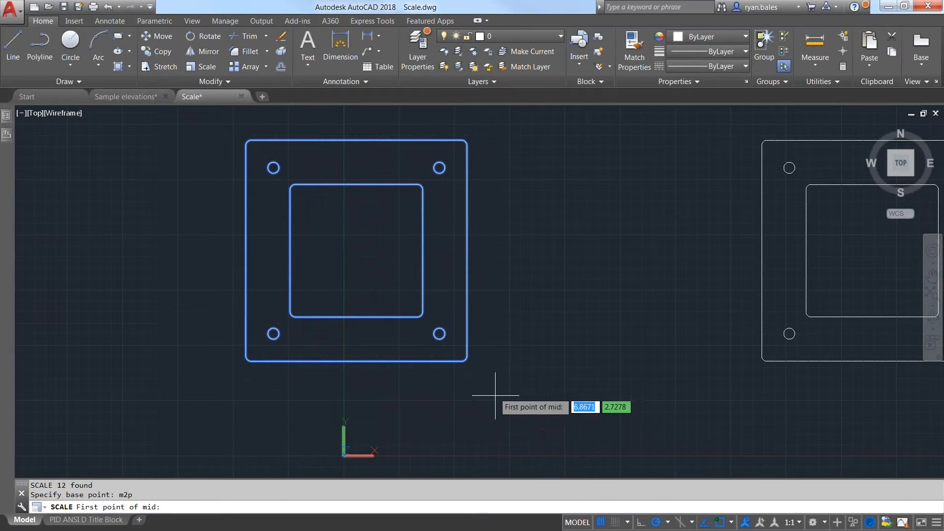
left_click(439, 334)
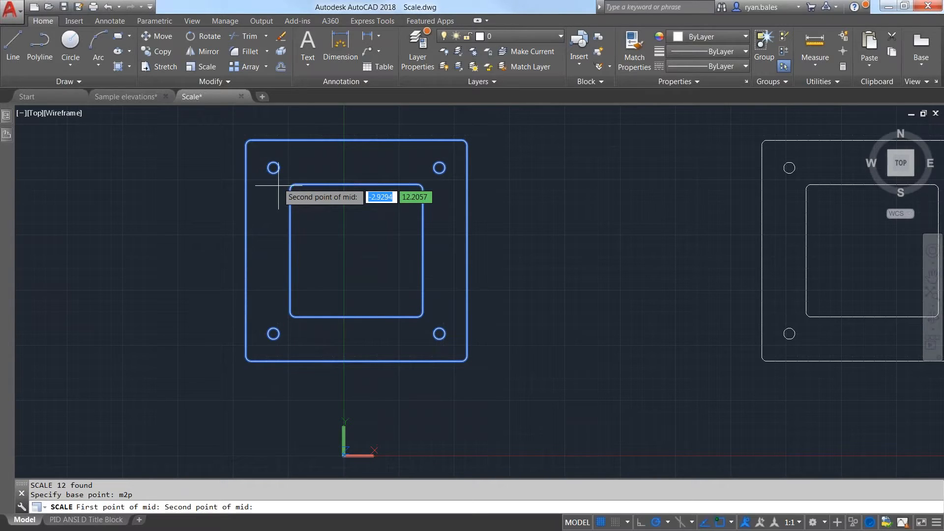
left_click(273, 168)
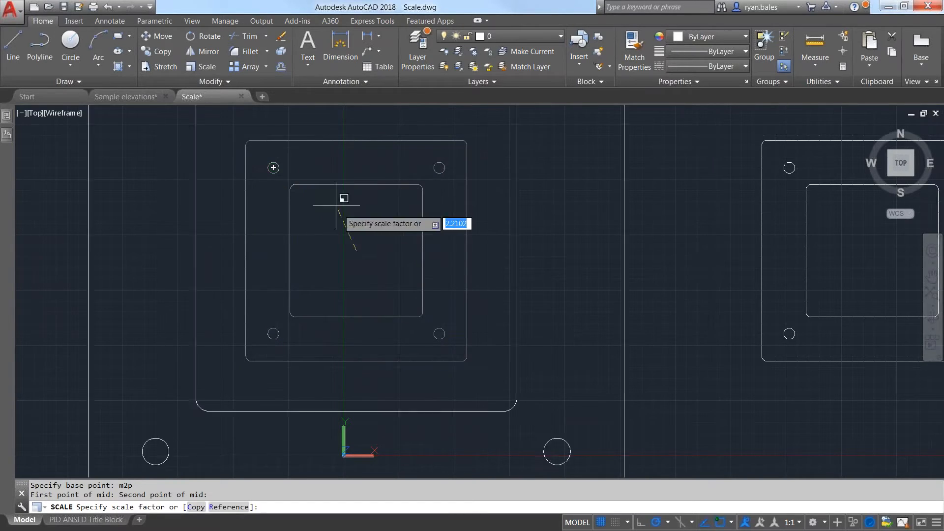
Try a reference length from the midpoint between the diagonal holes to the middle of the inner square's right edge, and cancel scaling
type("r")
key("Return")
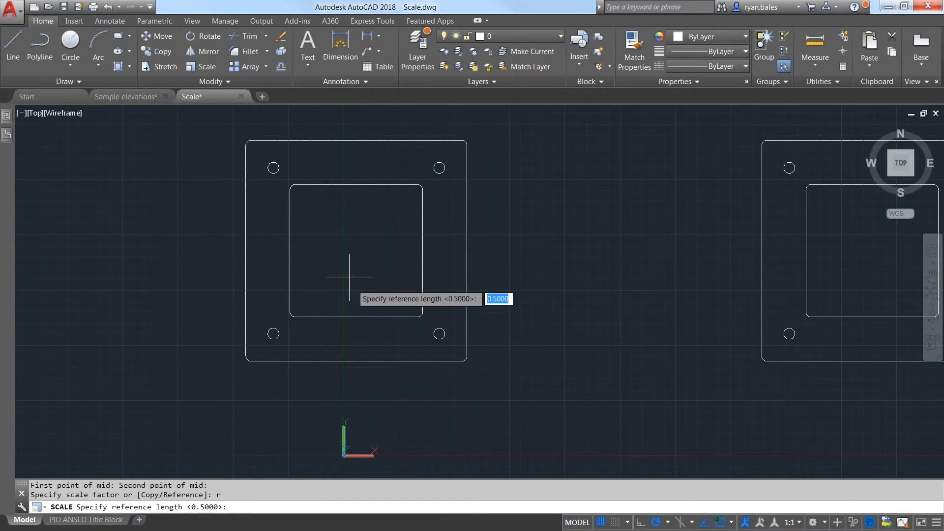
type("m2p")
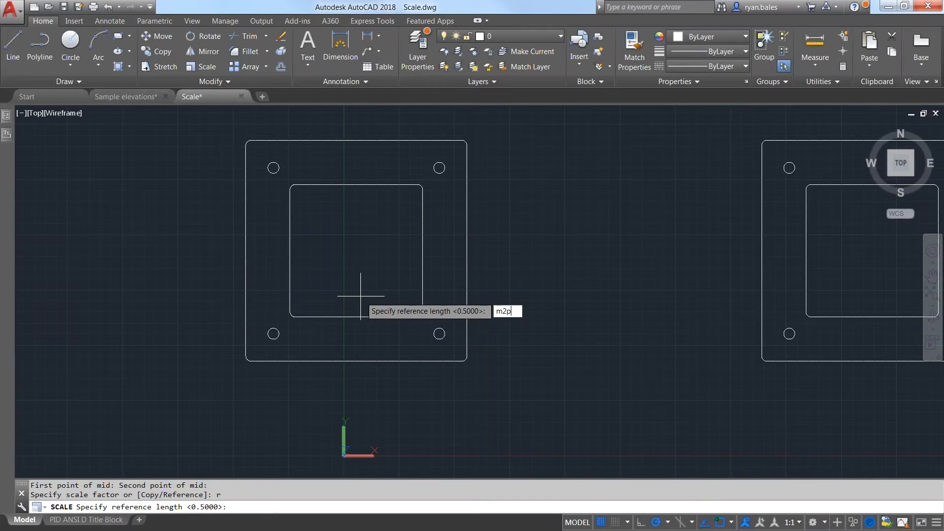
key("Return")
left_click(273, 167)
left_click(439, 333)
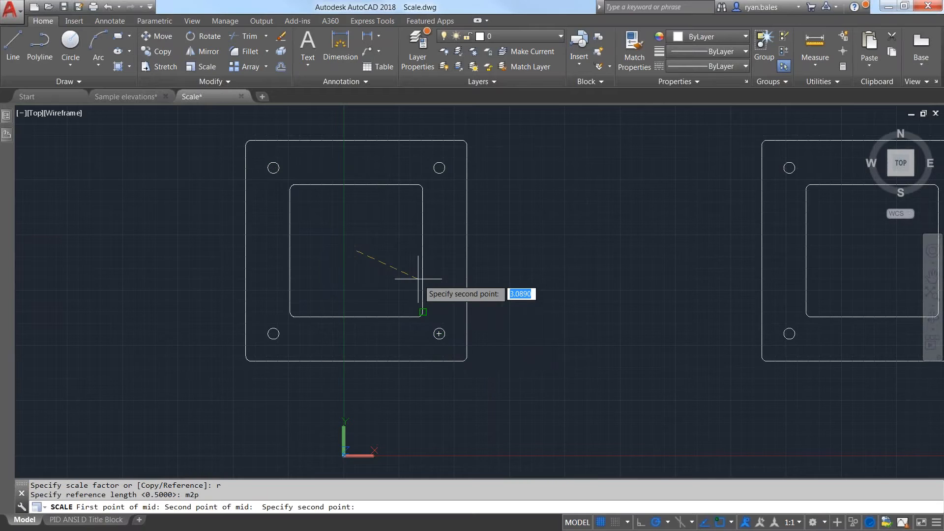
left_click(423, 251)
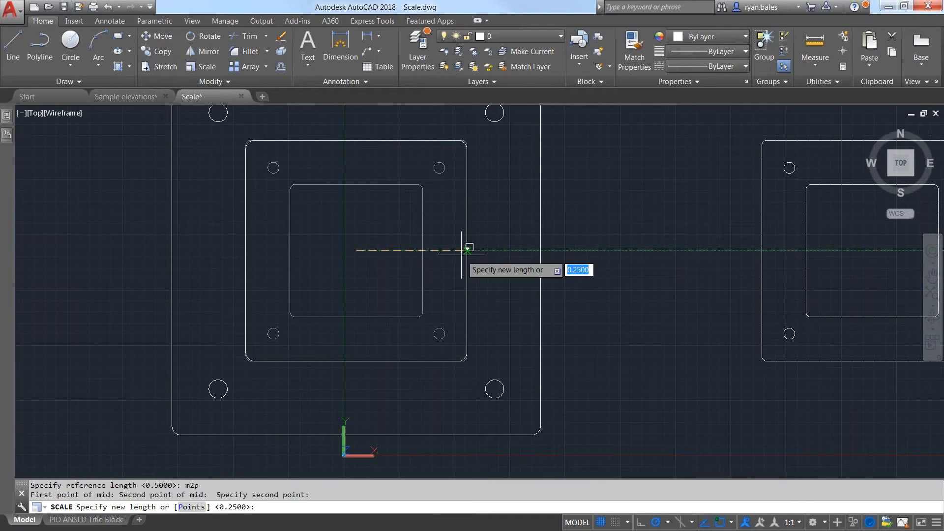
key("Escape")
Try scaling the previous selection about a point inside the inner square, using a reference length between two picked points, and cancel
type("sc")
key("Return")
type("p")
key("Return")
key("Return")
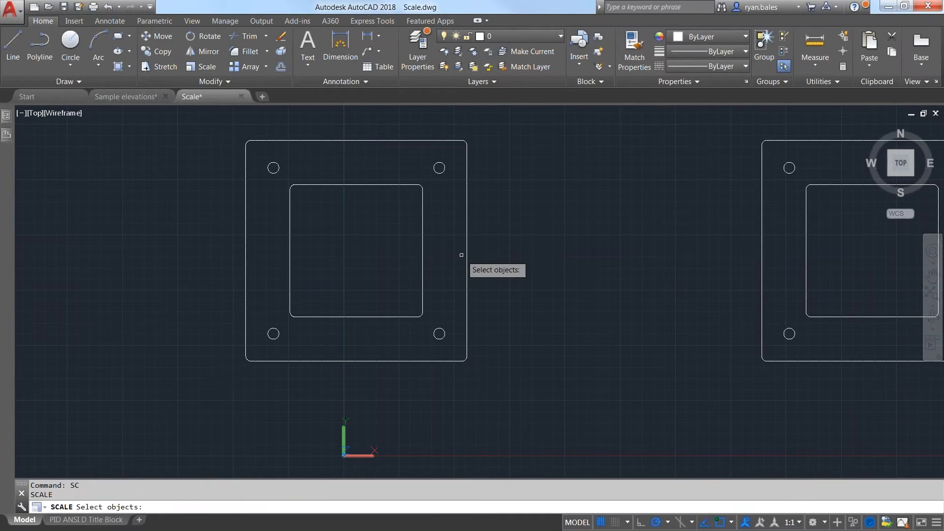
left_click(374, 263)
type("r")
key("Return")
left_click(394, 285)
left_click(423, 285)
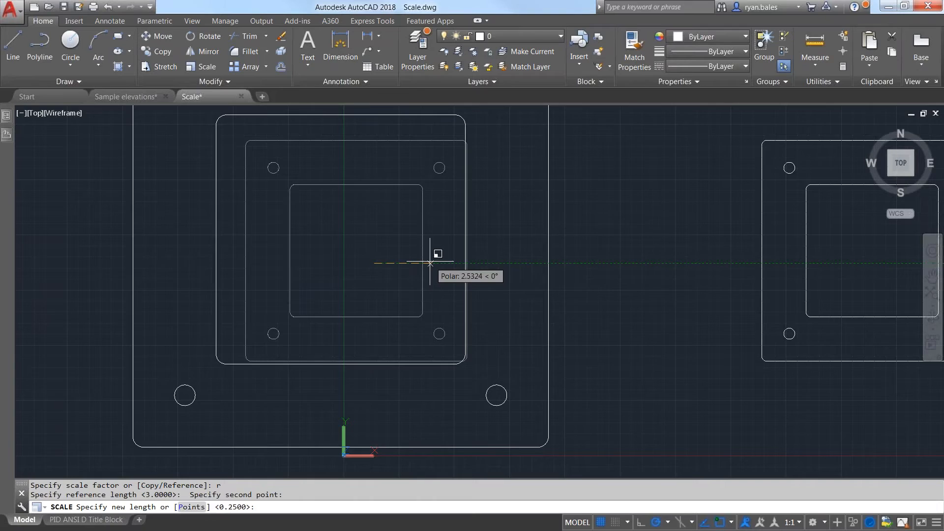
key("Escape")
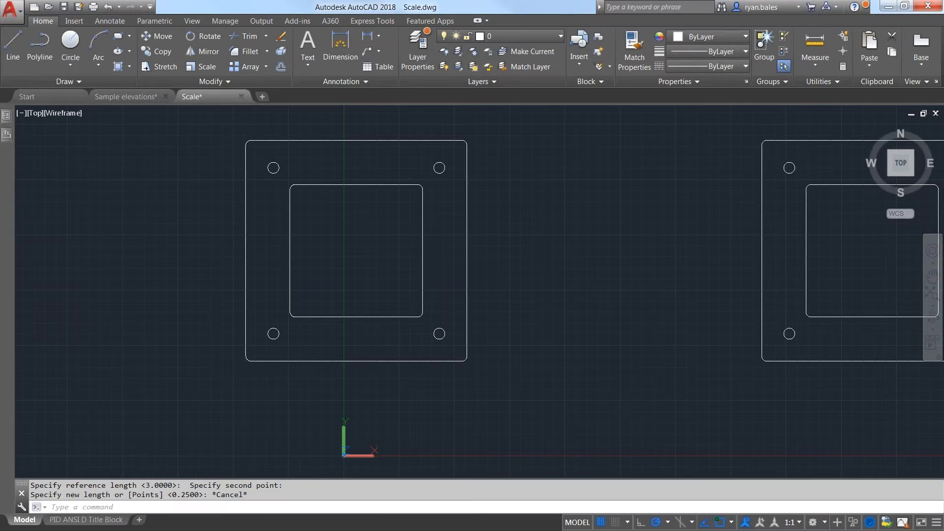
key("Escape")
key("Escape")
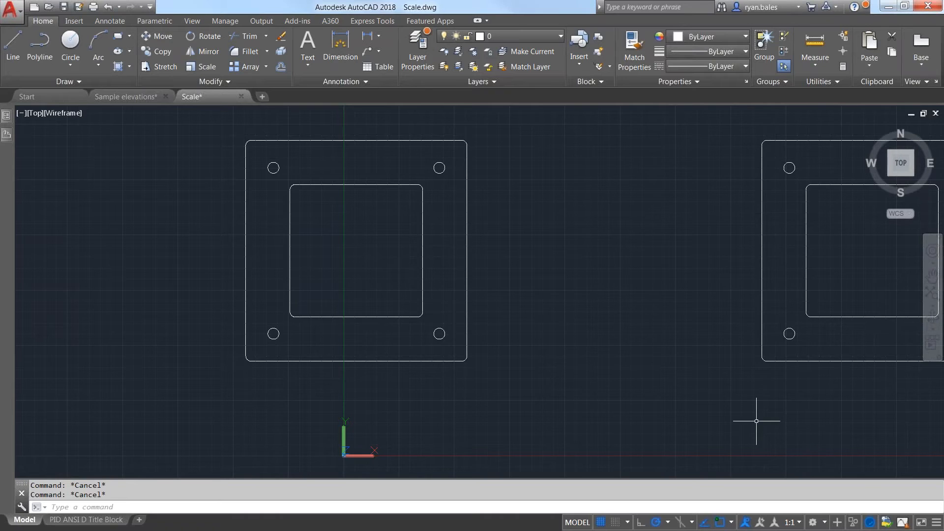
Set the drawing's length units to Architectural
type("u")
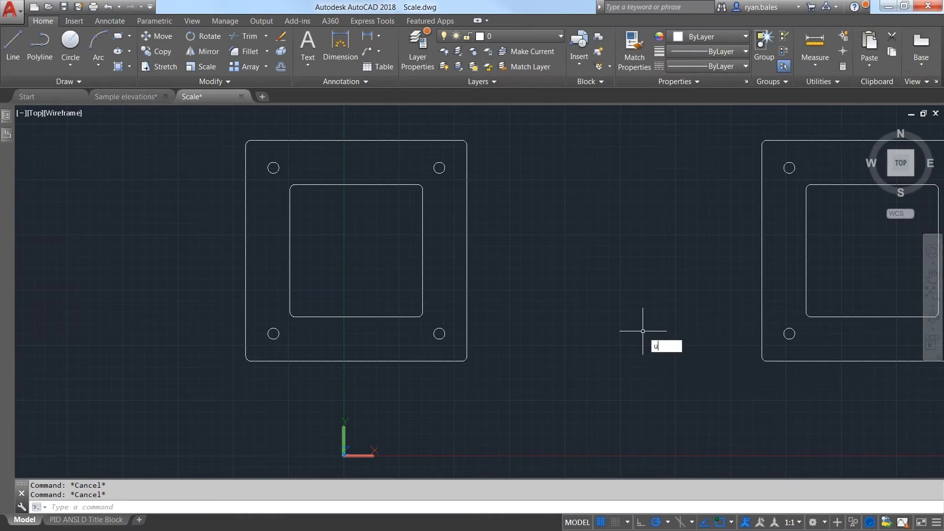
type("nits")
key("Return")
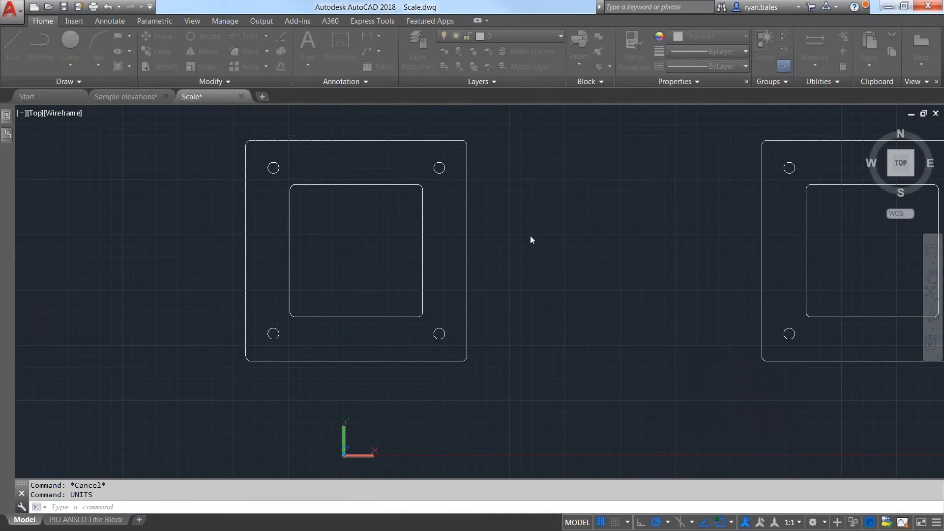
left_click_drag(891, 106, 566, 163)
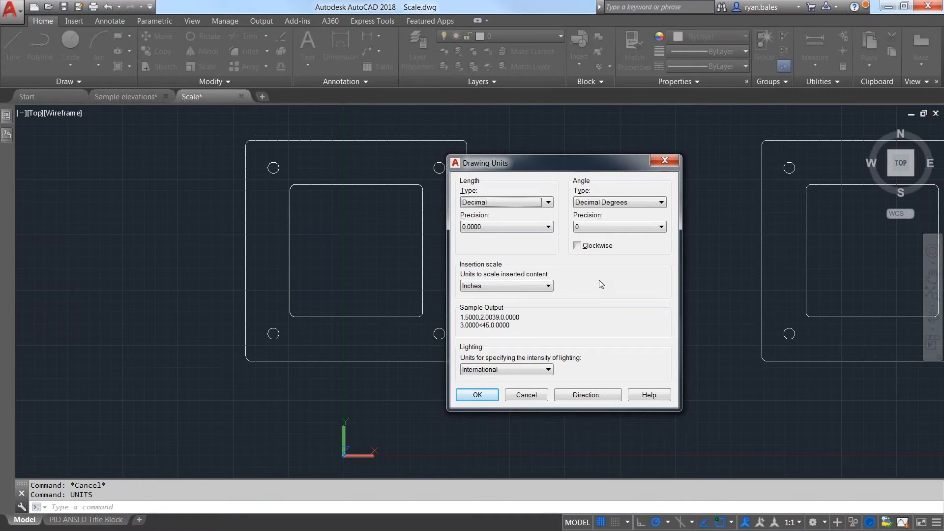
mouse_move(544, 158)
left_mouse_down()
mouse_move(510, 162)
mouse_move(507, 94)
mouse_move(417, 97)
mouse_move(468, 134)
left_mouse_up()
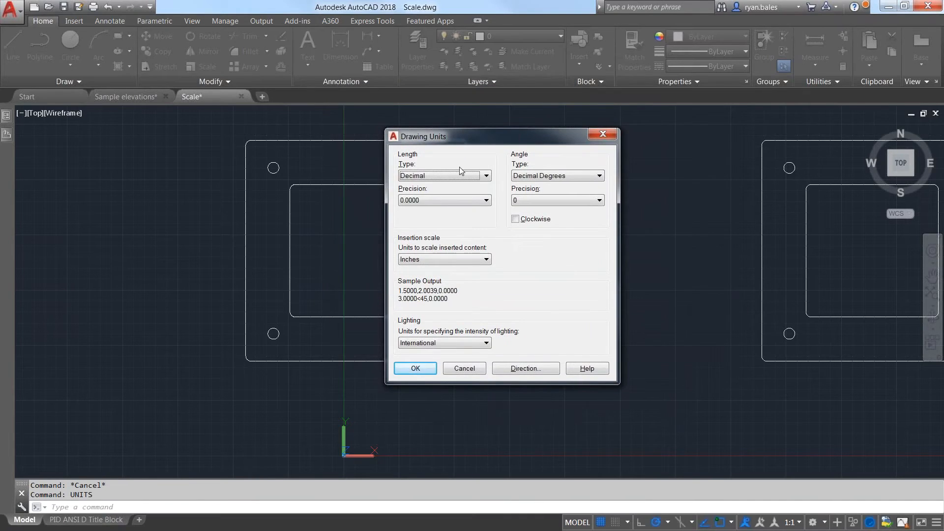
left_click(461, 176)
left_click(443, 183)
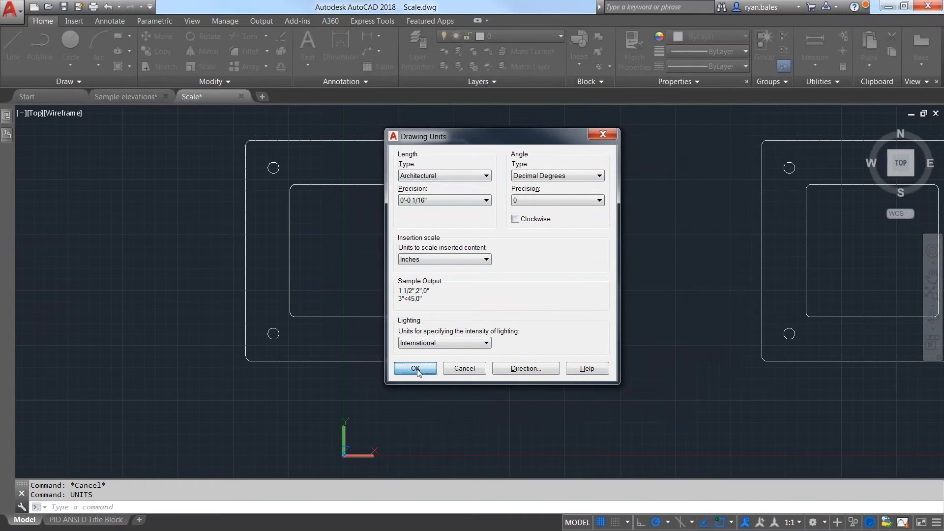
left_click(416, 369)
Check the left plate's width between the ends of its lower corner roundings with DIST, and exit the measurement
type("di")
key("Return")
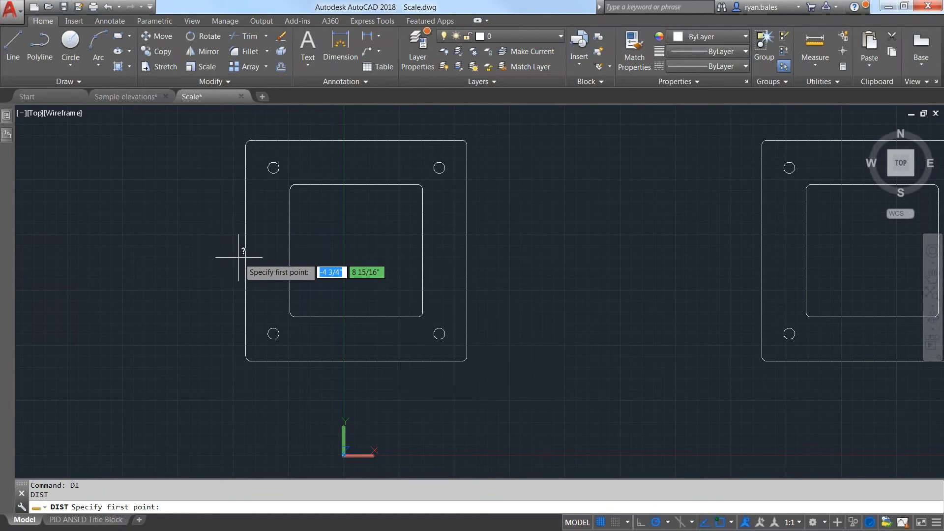
left_click(246, 355)
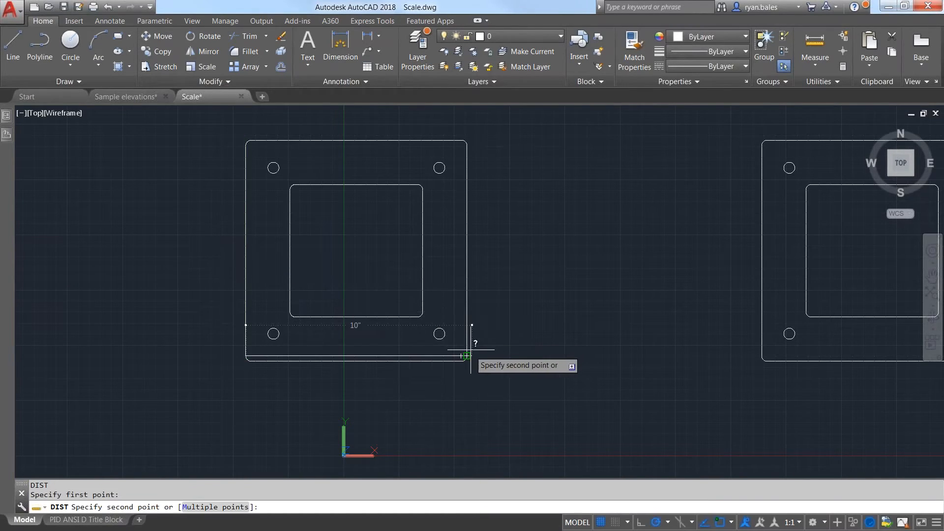
scroll(465, 349, "up", 2)
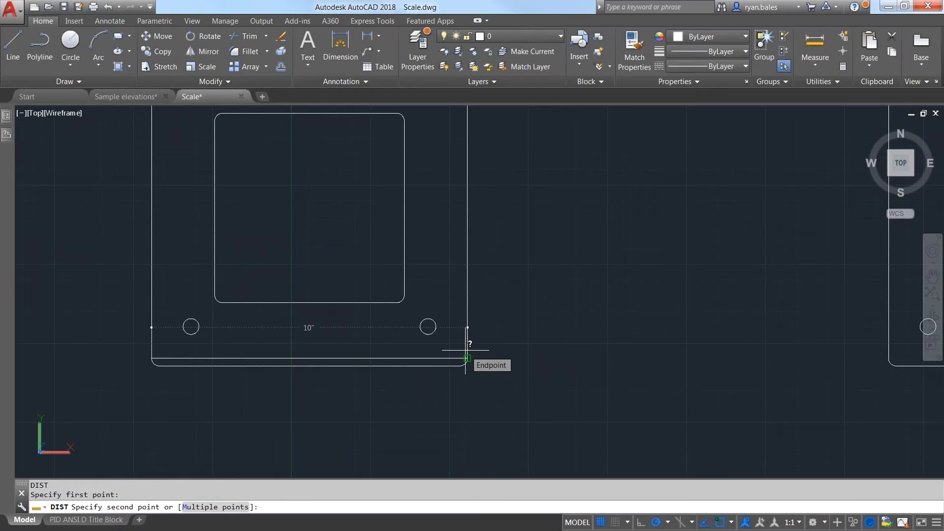
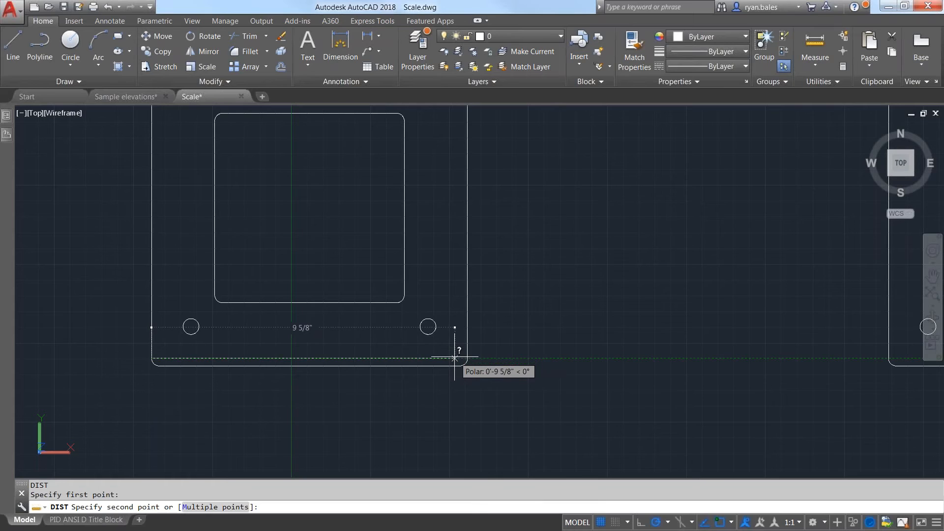
key("Return")
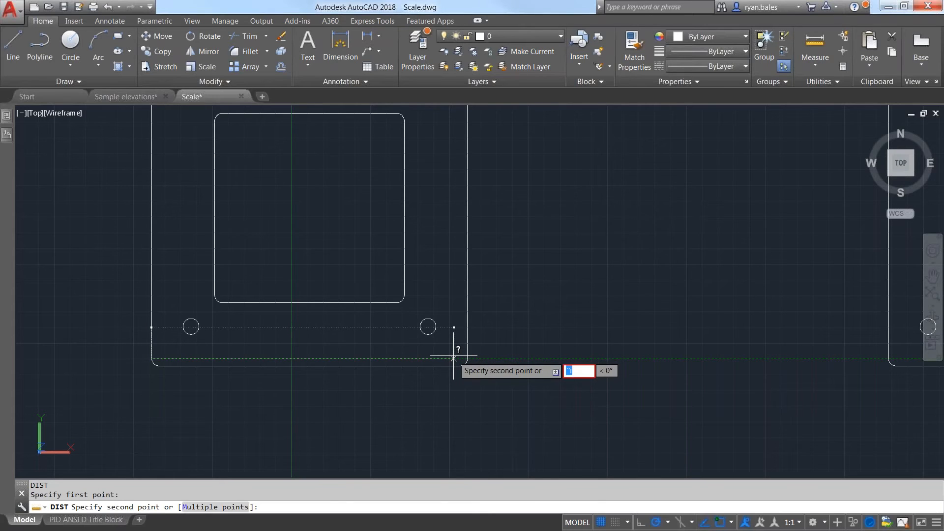
key("Escape")
Review the length type and insertion scale in the drawing units settings, and close them without changes
type("units")
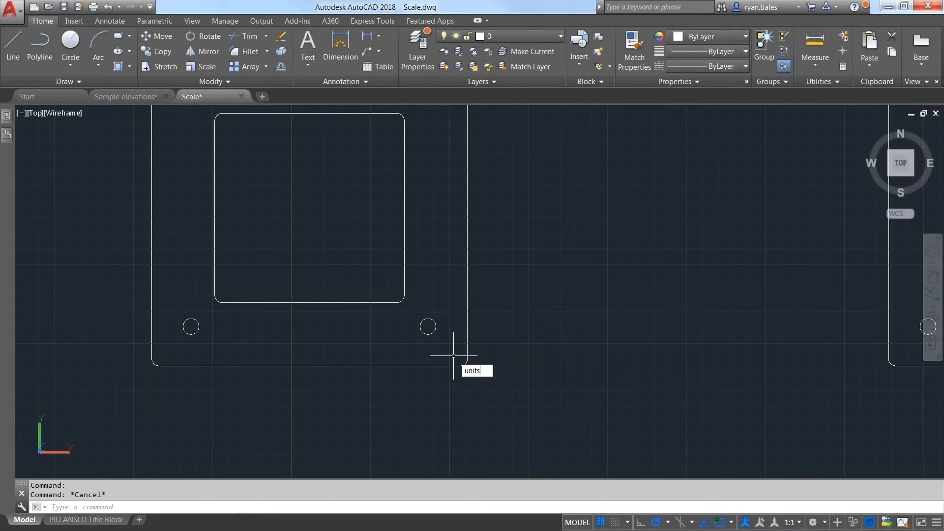
key("Return")
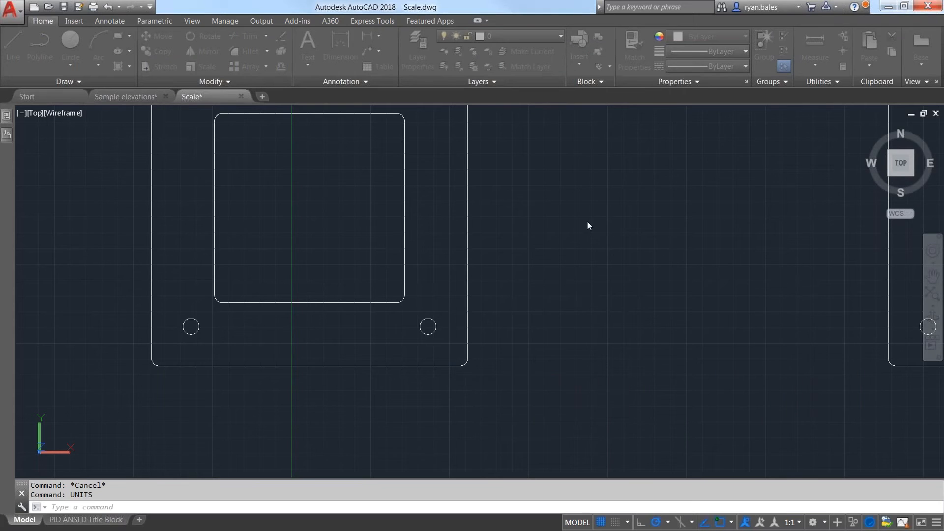
mouse_move(909, 134)
left_mouse_down()
mouse_move(533, 241)
mouse_move(572, 207)
mouse_move(548, 176)
mouse_move(450, 144)
mouse_move(662, 156)
mouse_move(527, 232)
mouse_move(500, 110)
mouse_move(507, 160)
left_mouse_up()
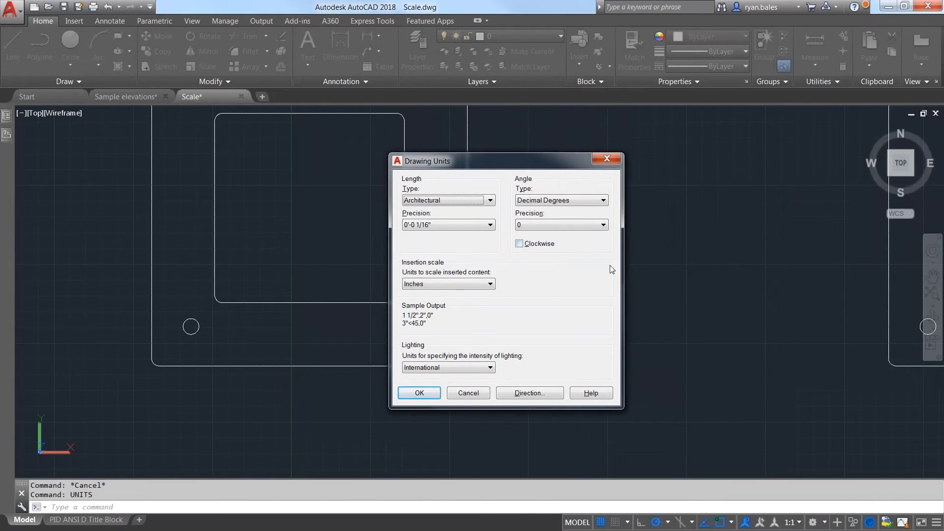
key("alt+space")
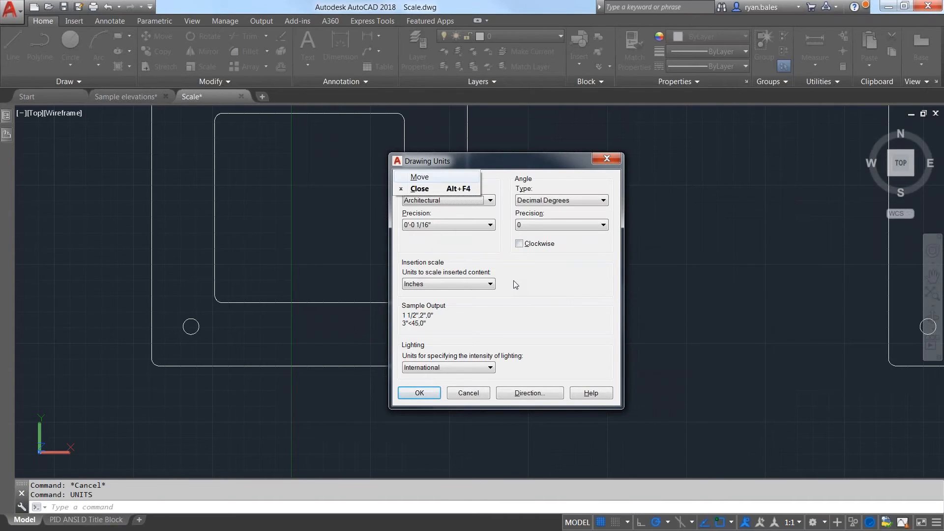
left_click(419, 178)
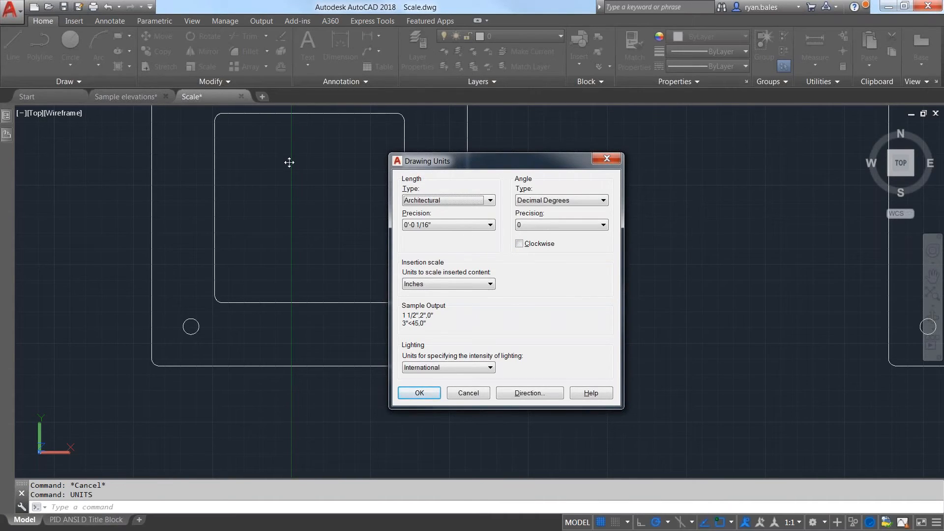
left_click(501, 160)
mouse_move(501, 160)
left_mouse_down()
mouse_move(624, 100)
mouse_move(0, 203)
mouse_move(943, 93)
mouse_move(443, 81)
mouse_move(479, 88)
mouse_move(426, 123)
mouse_move(510, 148)
mouse_move(564, 144)
left_mouse_up()
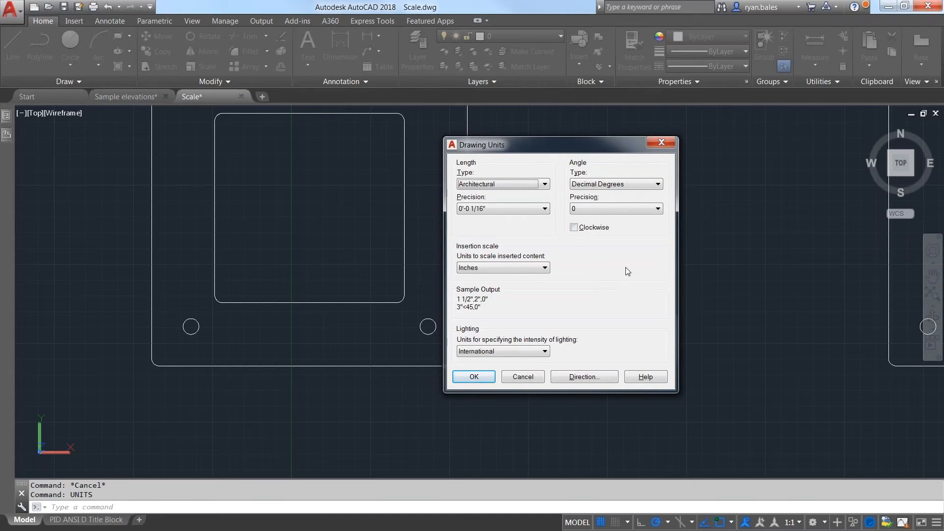
key("Escape")
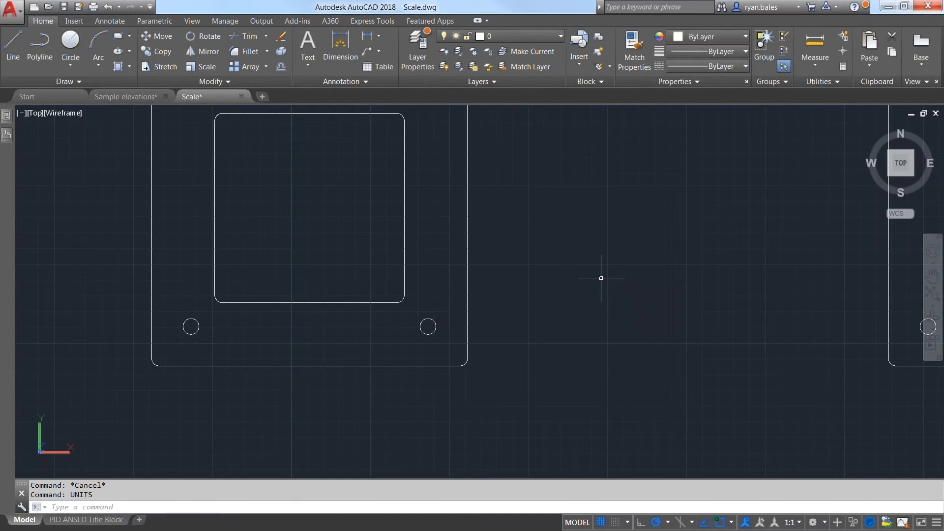
Review the scale and block unit settings for inserting the box block, and cancel the insertion
type("i")
key("Return")
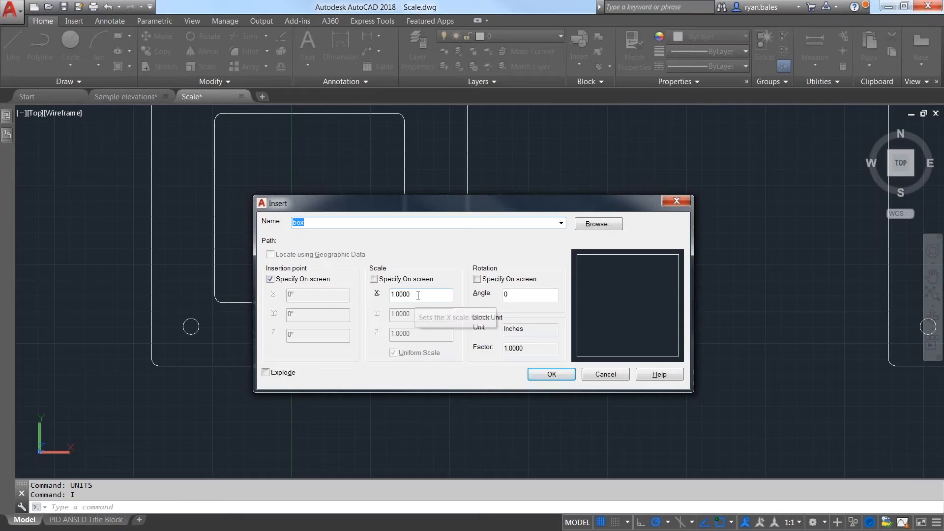
left_click(603, 374)
Open the drawing units settings and try to set the insertion scale to Millimeters with Architectural length units
type("units")
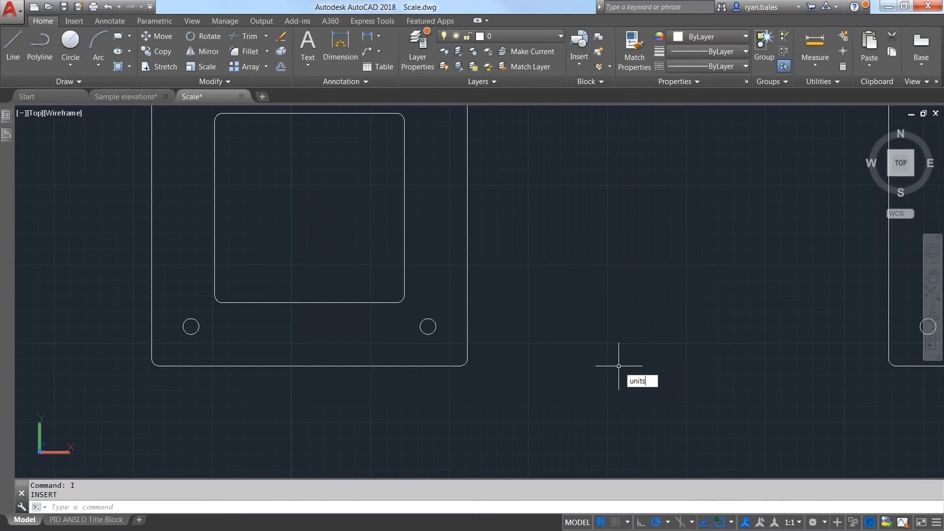
key("Return")
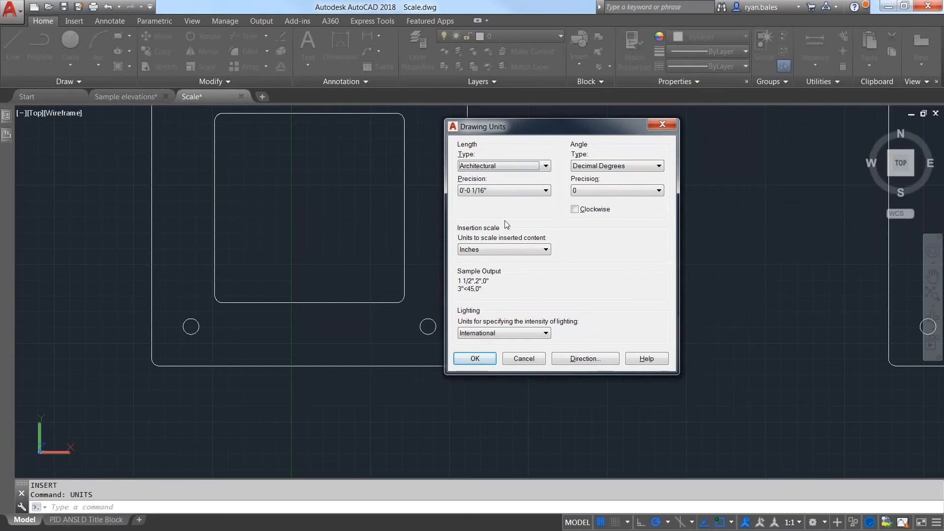
left_click(509, 250)
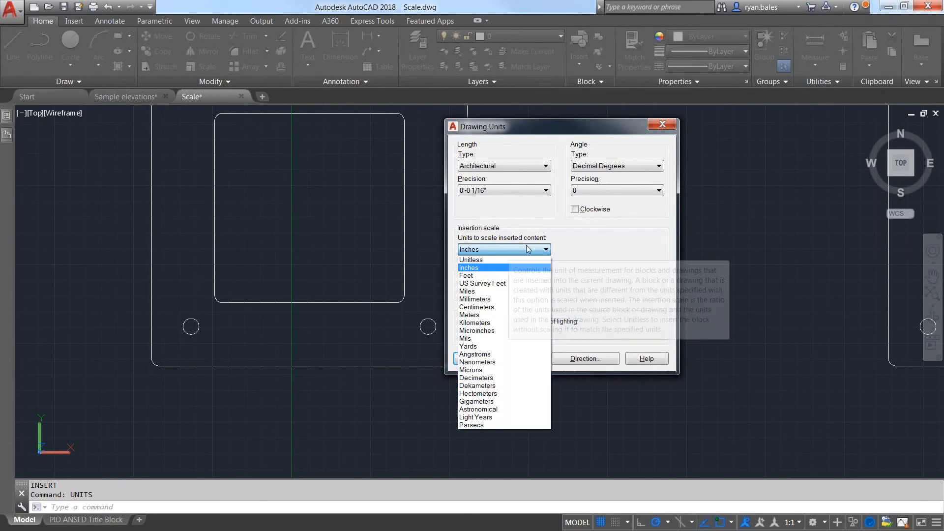
left_click(506, 300)
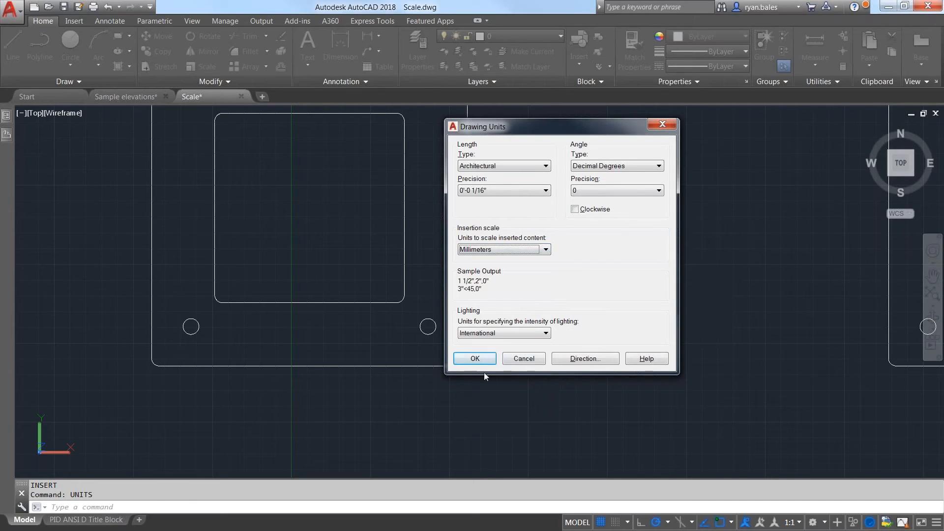
left_click(475, 359)
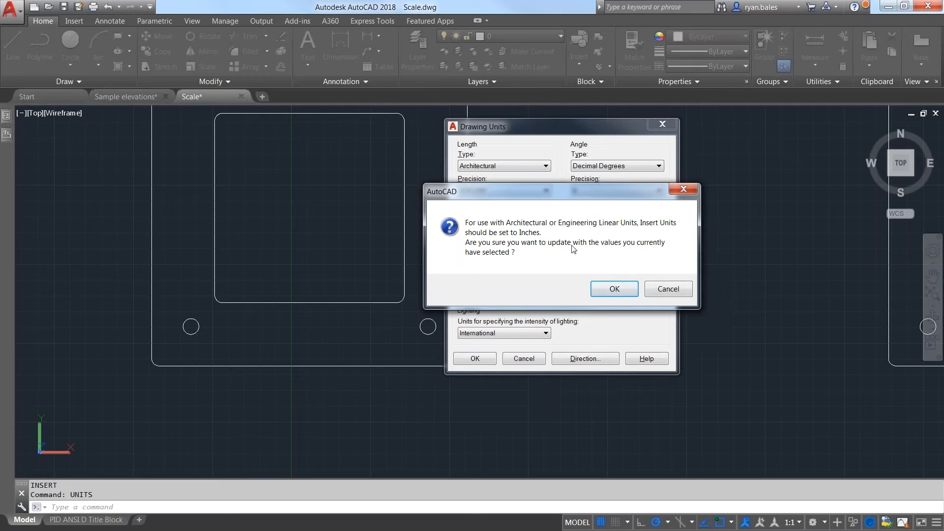
left_click(666, 288)
Set the drawing's length type to Decimal and its insertion scale to Millimeters, and apply the settings
left_click(537, 250)
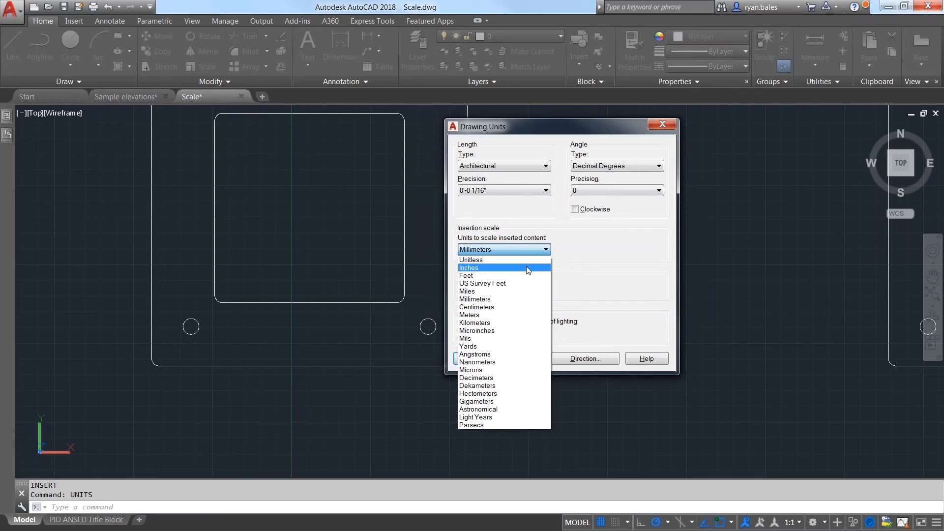
left_click(526, 268)
left_click(487, 166)
left_click(492, 182)
left_click(499, 251)
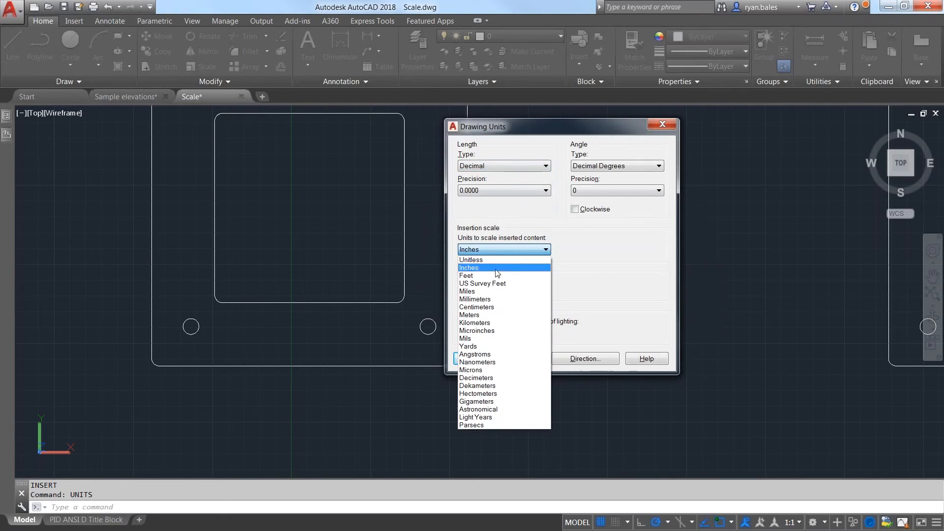
left_click(492, 300)
left_click(488, 356)
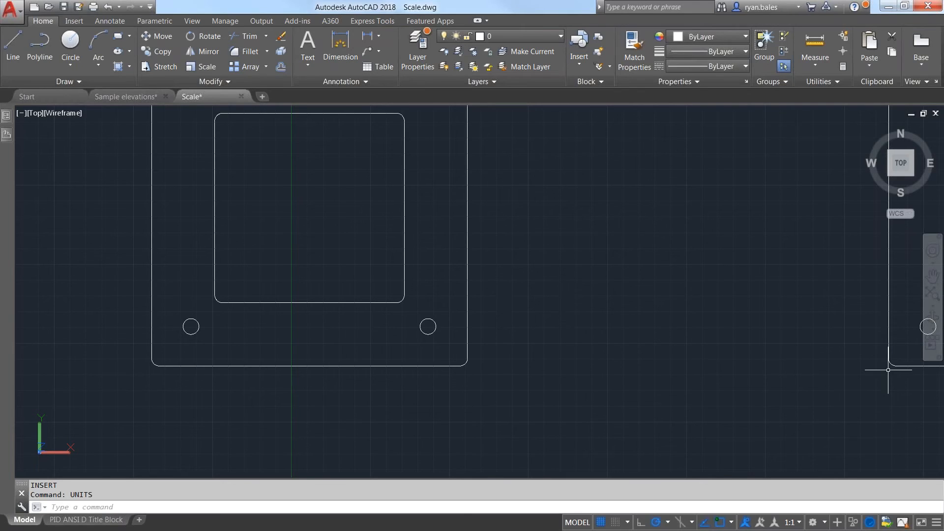
Change the color of the lower "test" text to Red
scroll(507, 302, "down", 3)
middle_click_drag(535, 246, 569, 436)
middle_click_drag(562, 292, 478, 404)
left_click(439, 337)
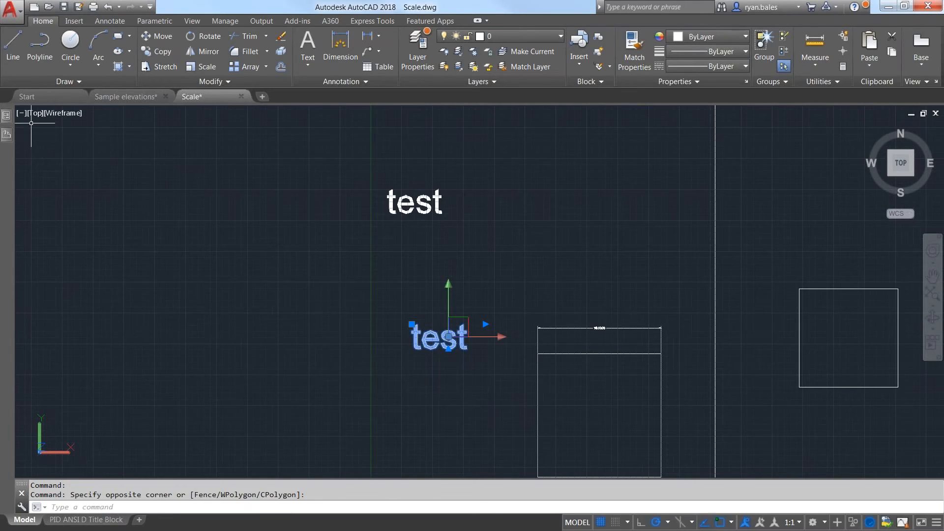
left_click(5, 116)
mouse_move(7, 123)
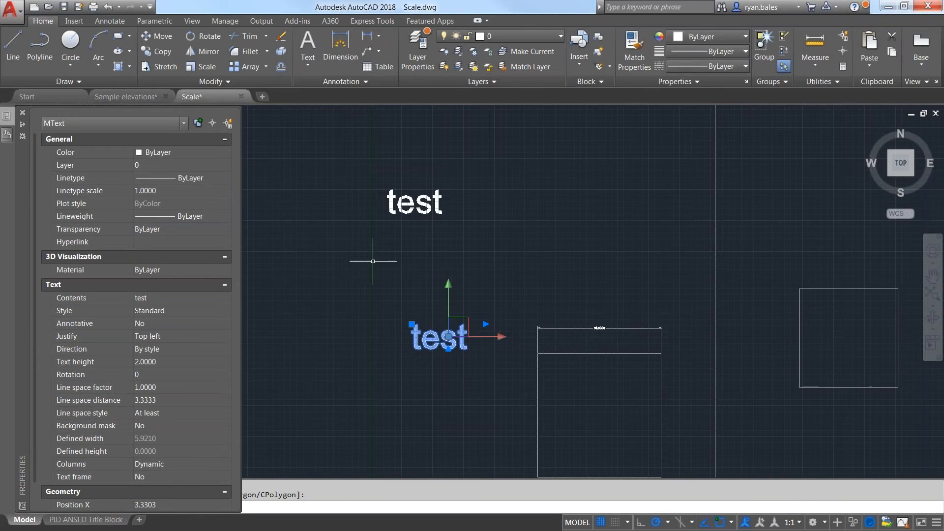
left_click(159, 154)
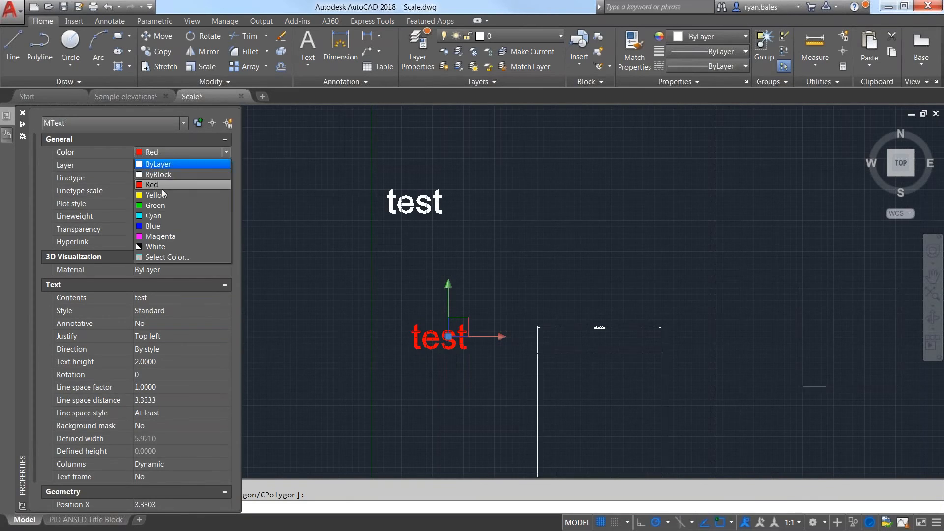
left_click(161, 186)
Try the HIDDEN2 linetype on the lower "test" text, and return it to ByLayer
left_click(167, 190)
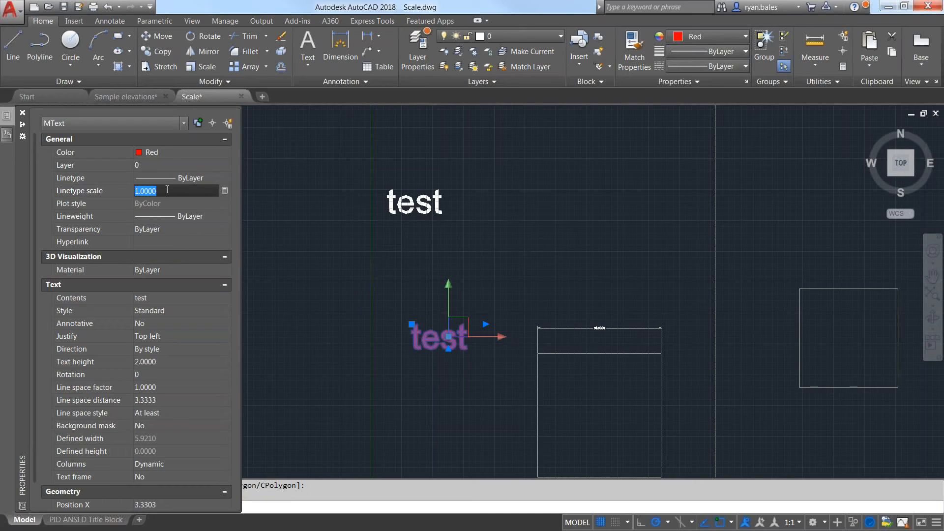
left_click(173, 219)
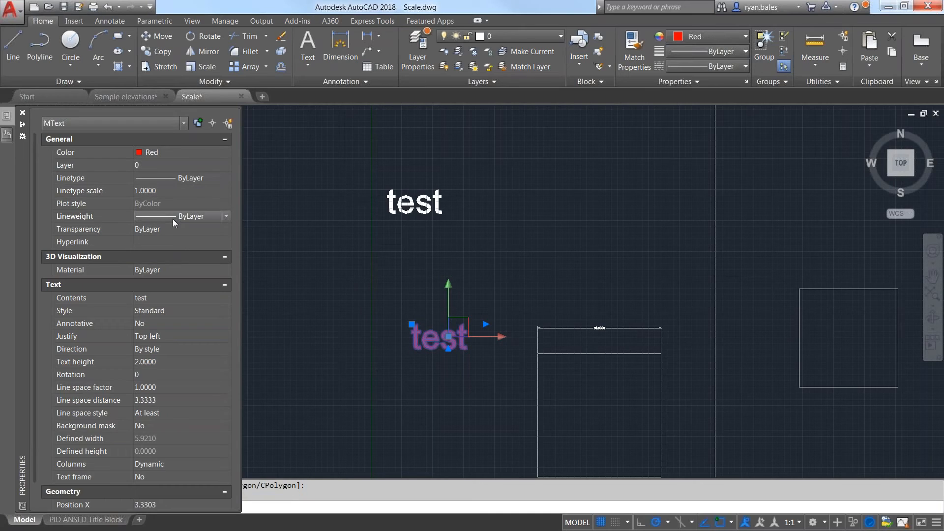
left_click(172, 182)
left_click(173, 182)
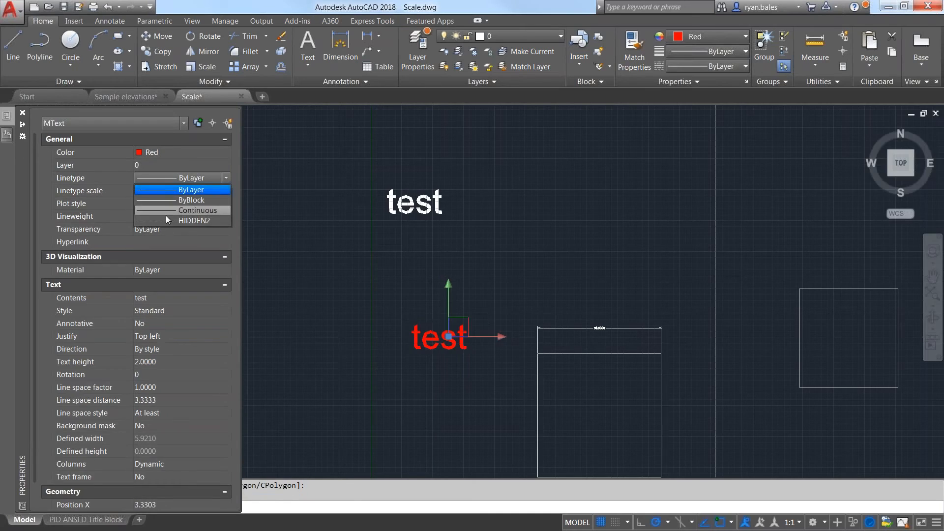
left_click(188, 210)
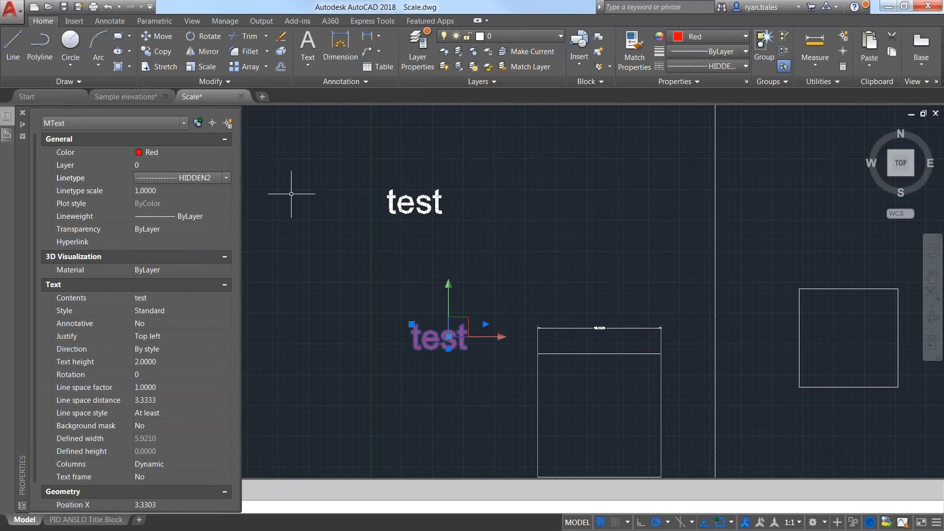
left_click(176, 179)
left_click(170, 187)
Set the lower "test" text's justification to Top right
left_click(168, 311)
left_click(166, 334)
left_click(166, 337)
left_click(173, 368)
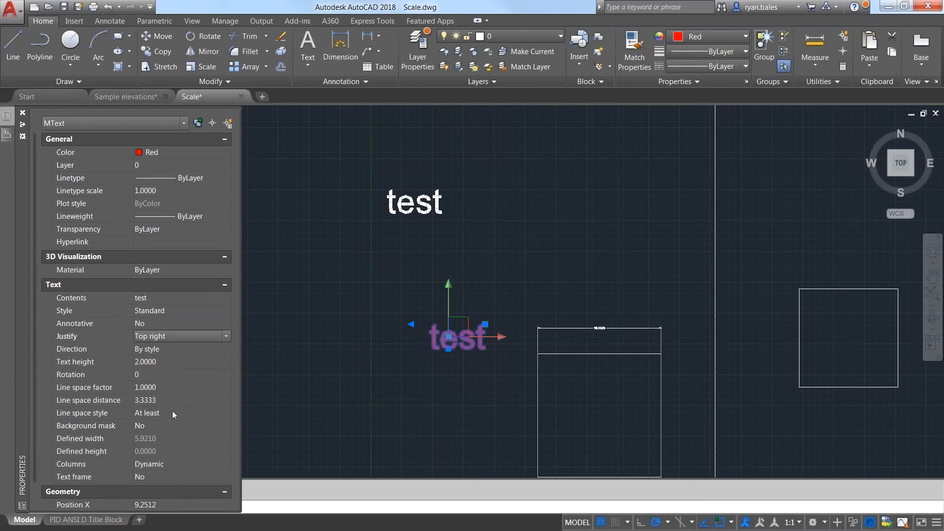
Enable the background mask with a Red fill for the lower "test" text
left_click(168, 426)
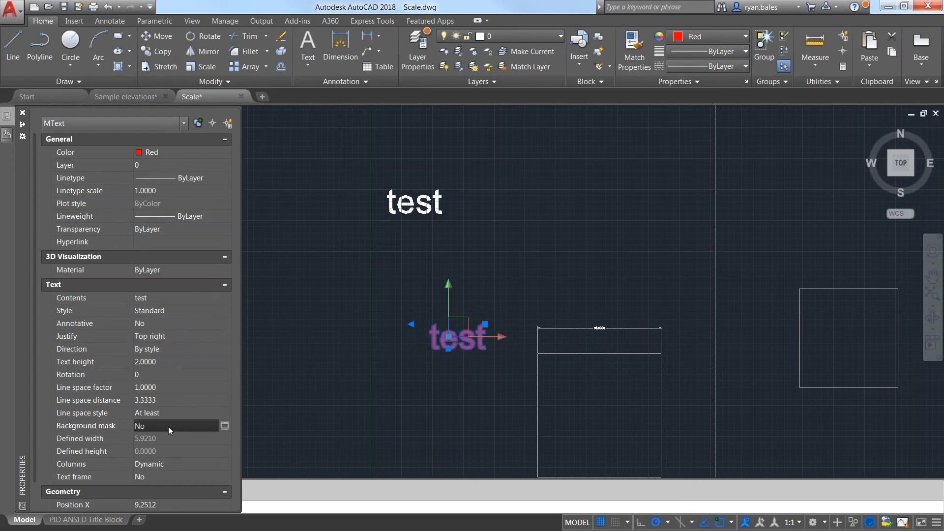
left_click(225, 426)
left_click(392, 241)
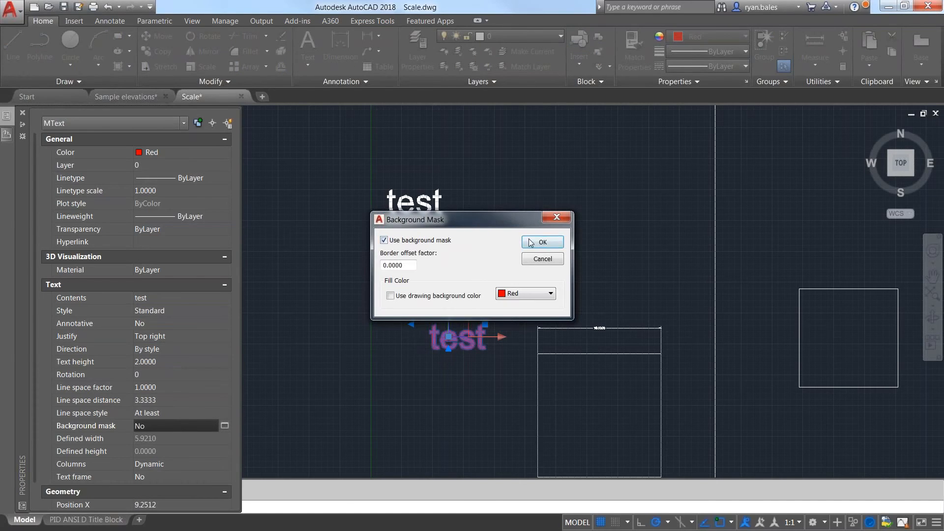
left_click(543, 242)
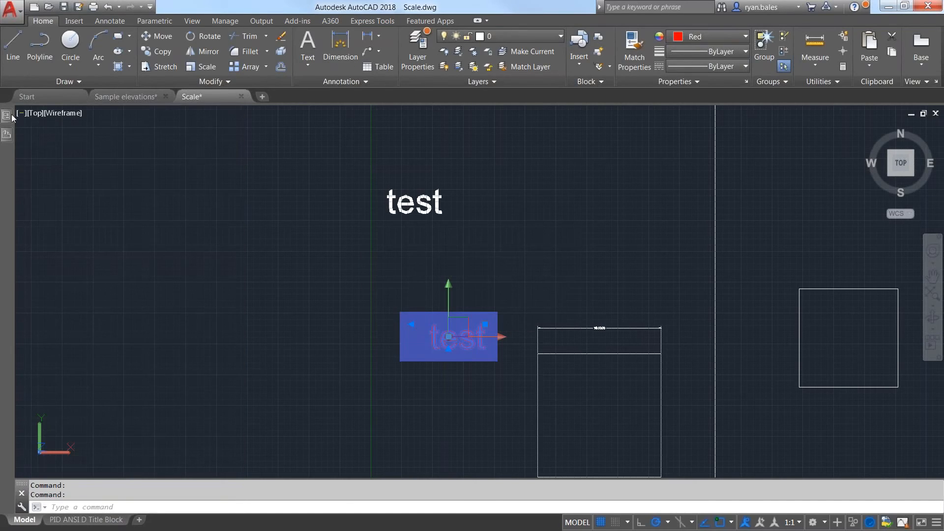
Turn on the text frame for the lower "test" text and deselect it
scroll(34, 223, "down", 3)
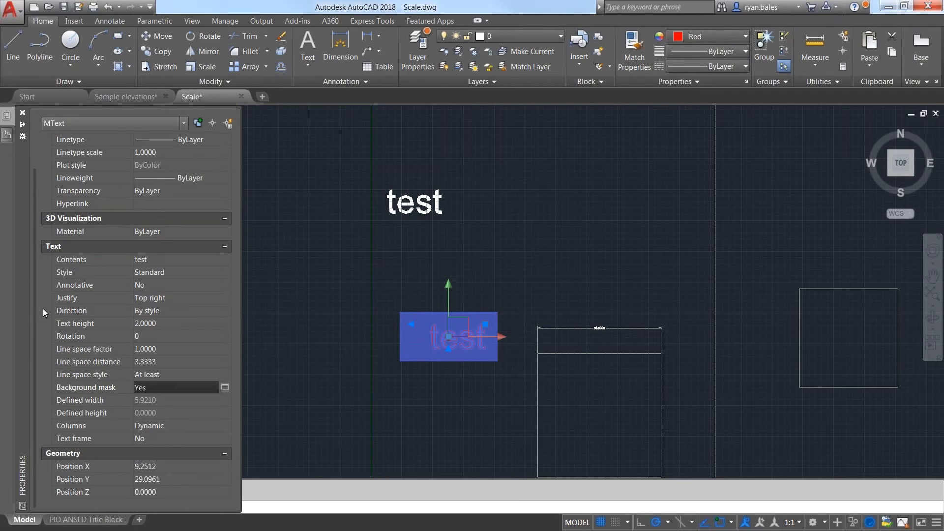
left_click(161, 438)
left_click(161, 438)
left_click(151, 450)
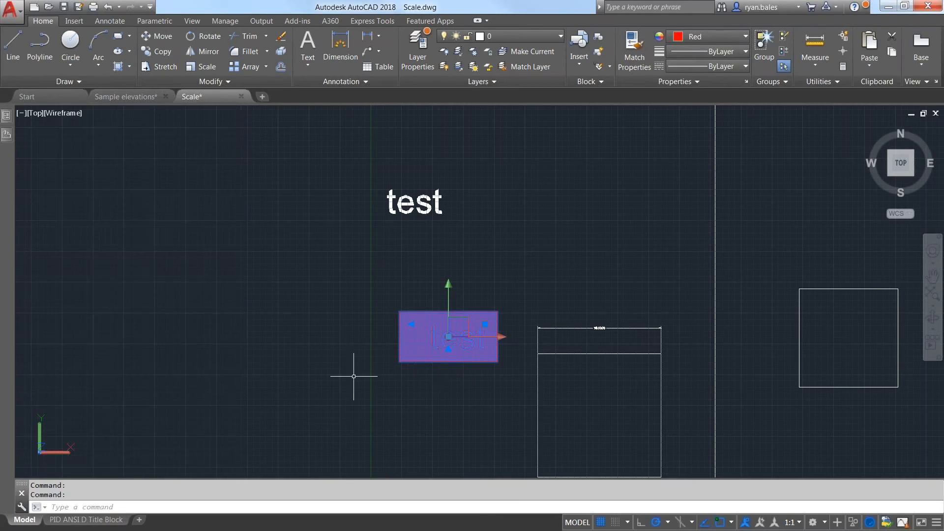
key("Escape")
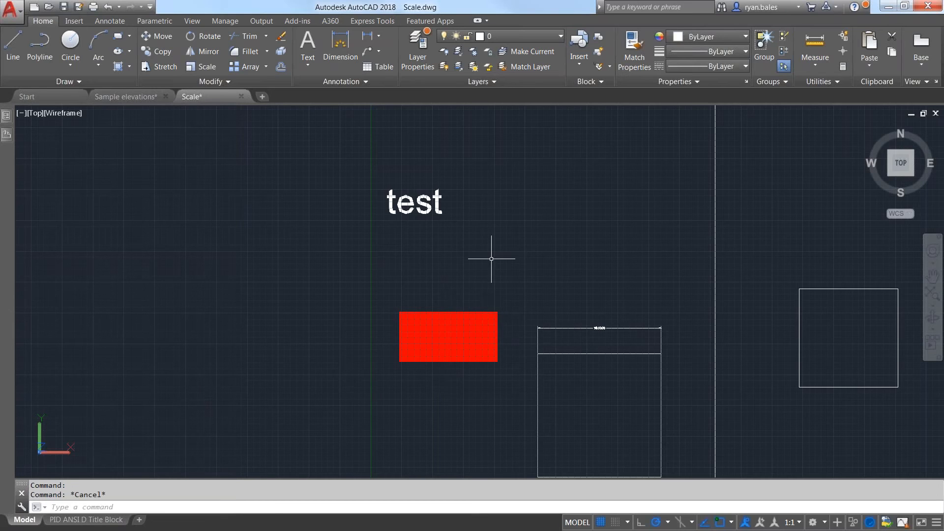
Set the upper "test" text's height to 6 and deselect it
left_click(535, 235)
left_click(417, 195)
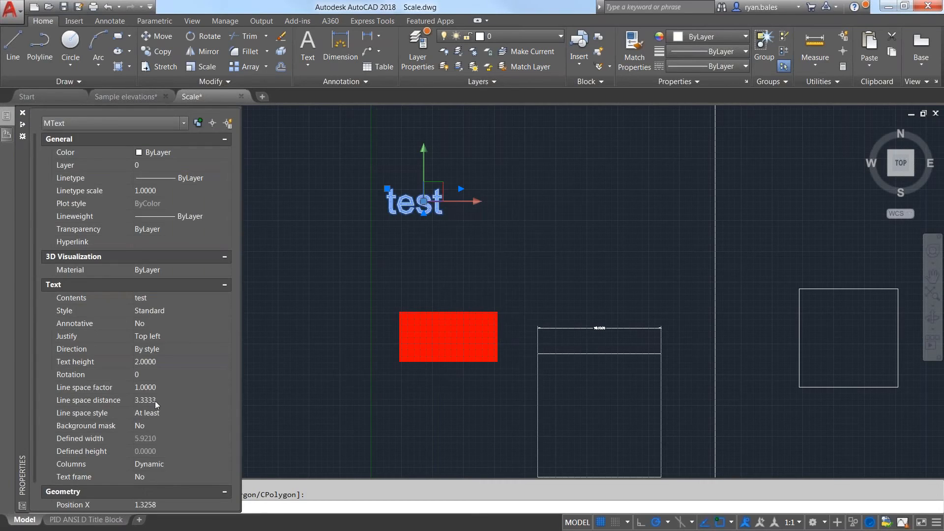
left_click(153, 365)
type("5")
key("Return")
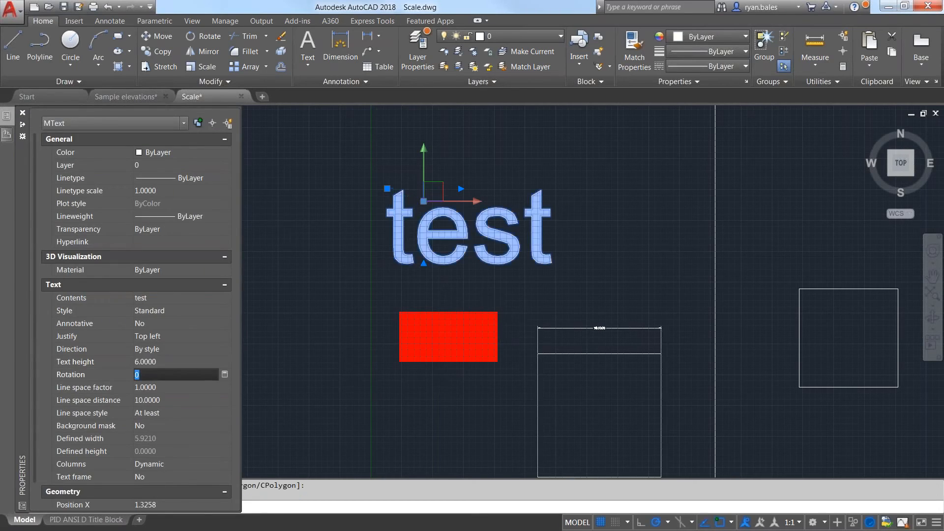
key("Escape")
Match the properties of the red masked text onto the upper "test" text, and undo the match
type("MA")
key("Return")
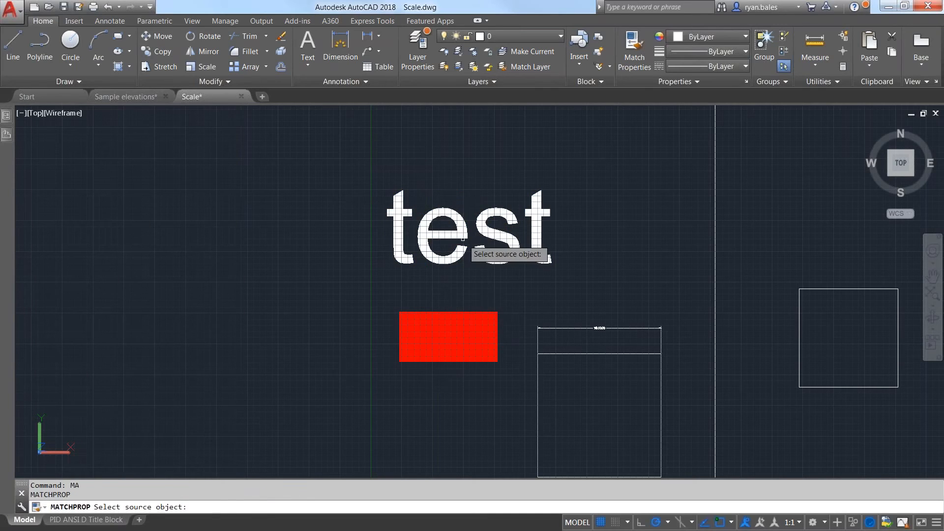
left_click(456, 317)
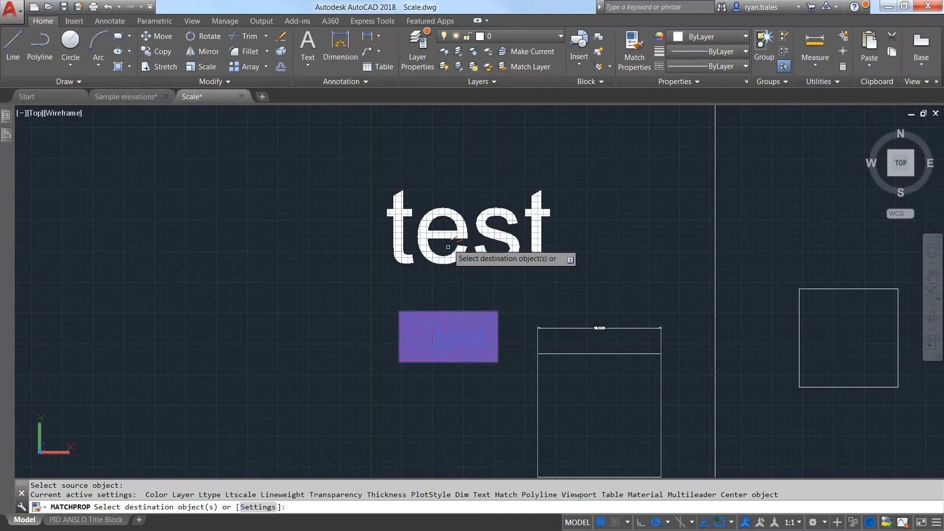
left_click(447, 242)
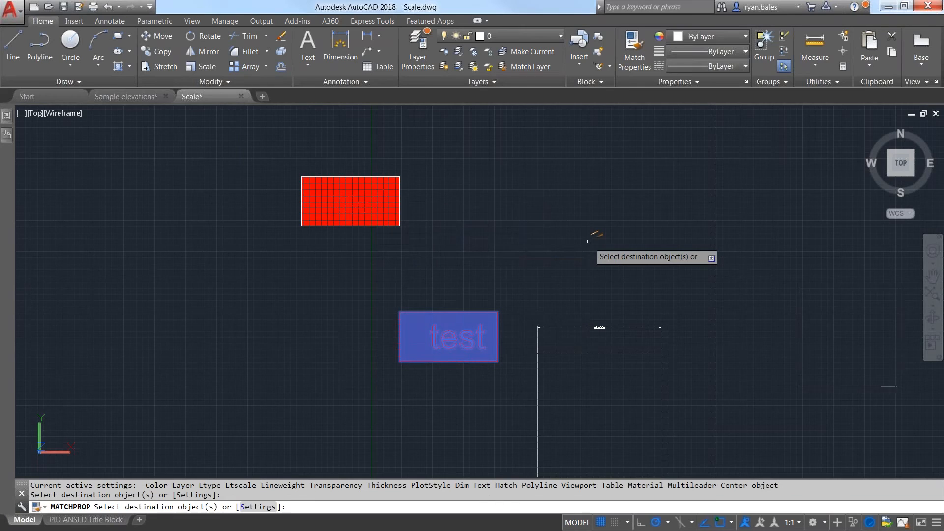
key("Escape")
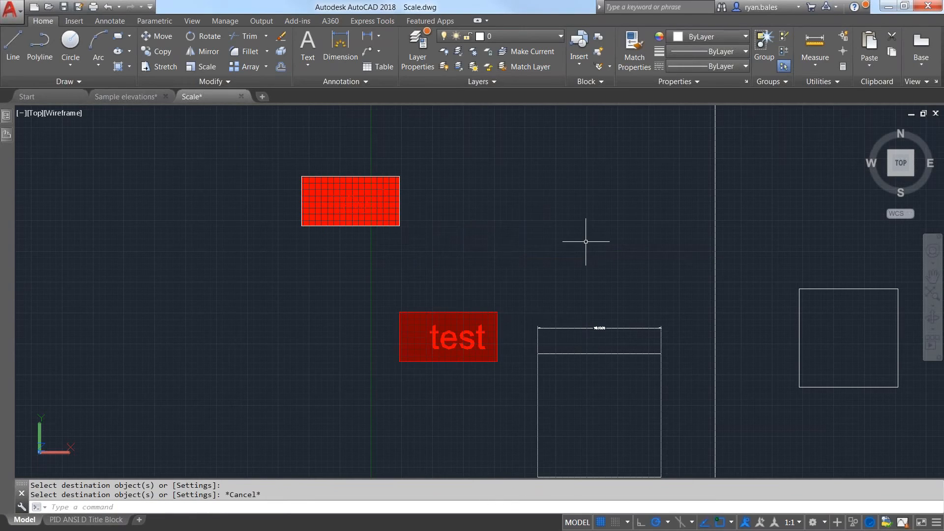
key("ctrl+z")
Scale both "test" texts with SCALETEXT to a model height of 6, using their Existing base points
type("sca")
key("Down")
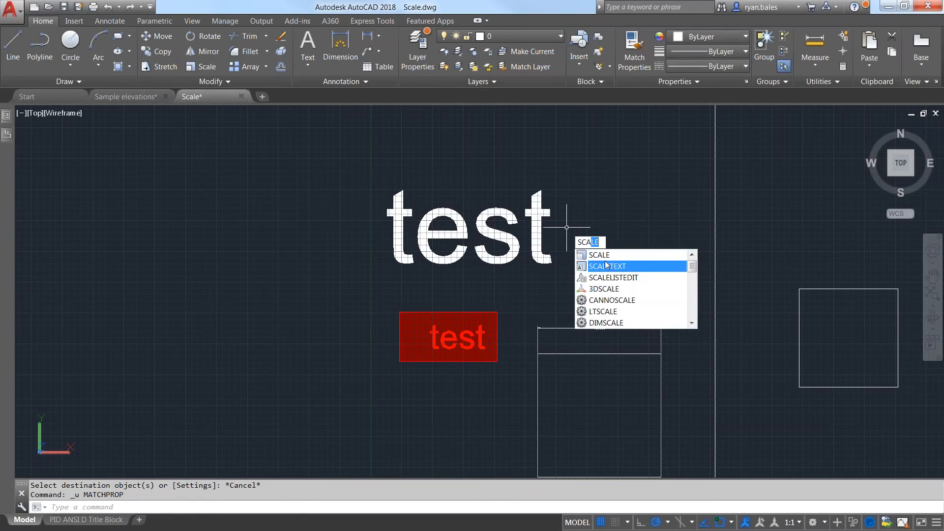
key("Return")
left_click(442, 404)
left_click(339, 182)
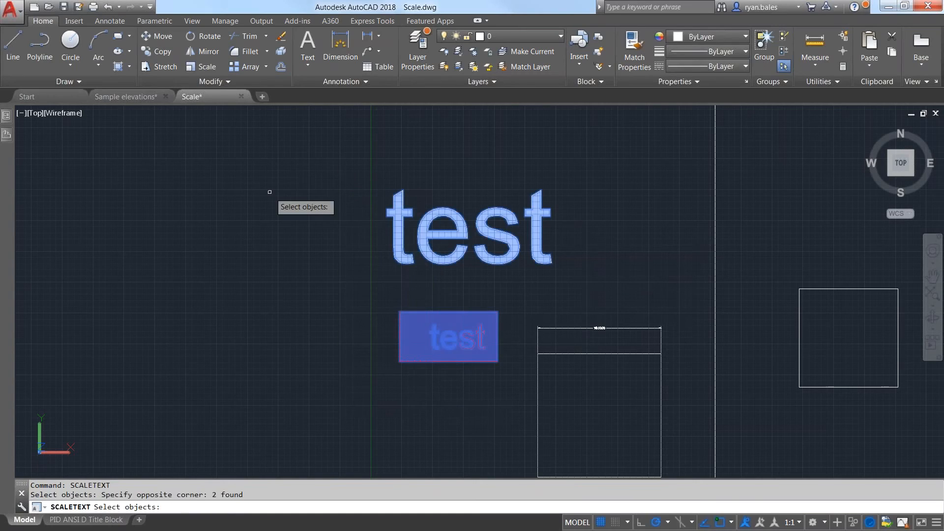
key("Return")
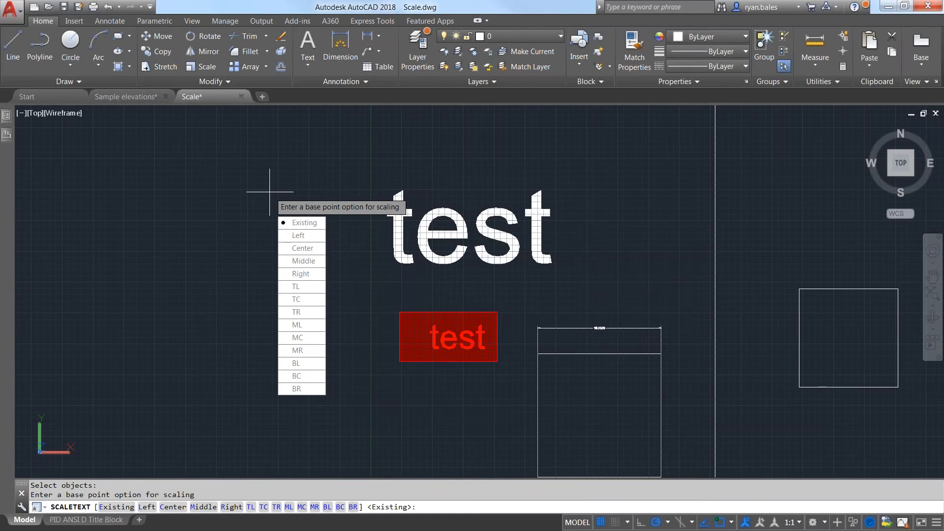
left_click(301, 223)
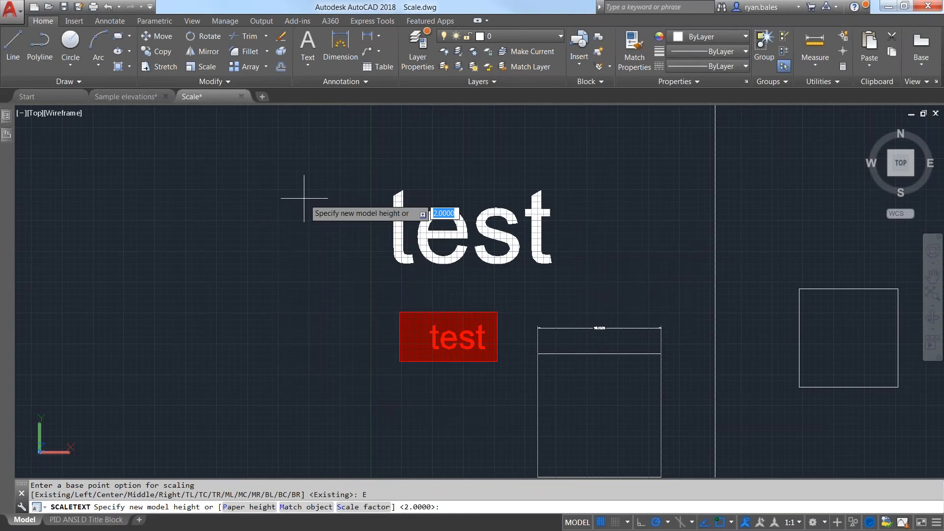
type("6")
key("Return")
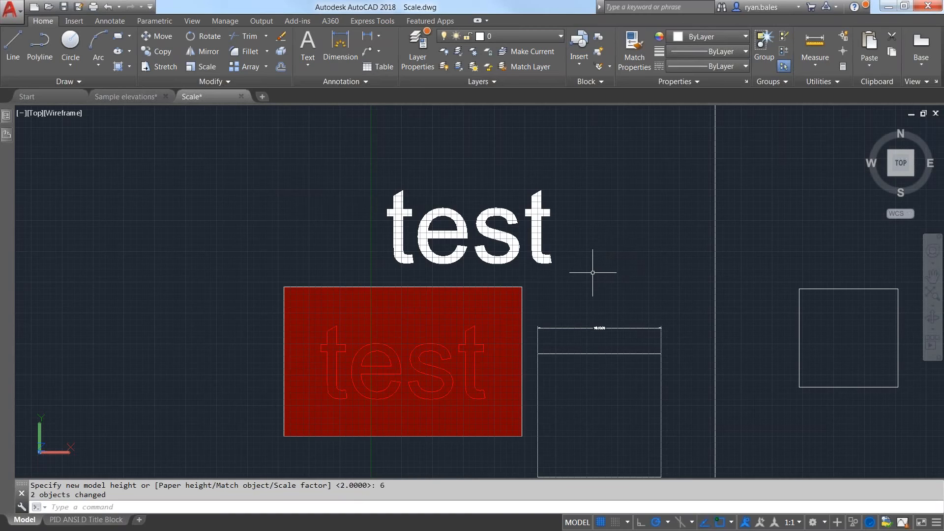
left_click(577, 229)
left_click(476, 219)
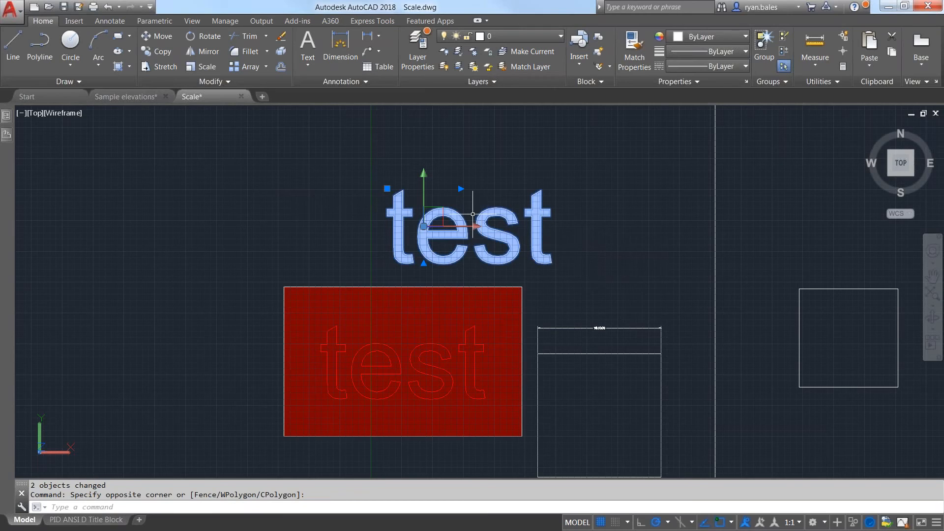
key("Escape")
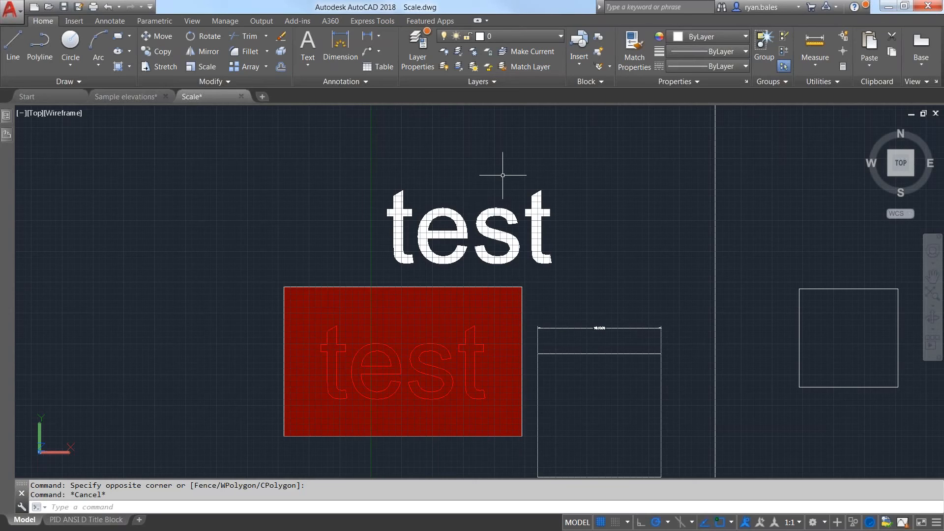
left_click(438, 179)
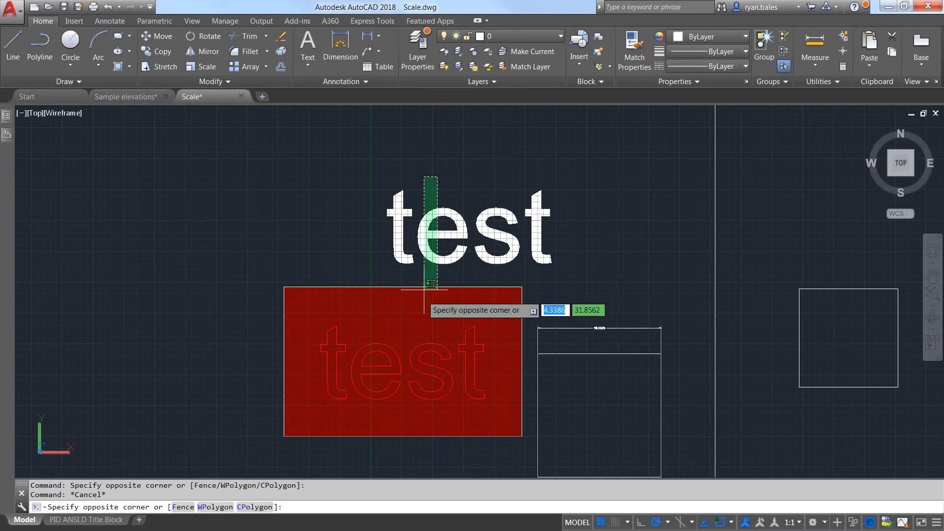
left_click(421, 305)
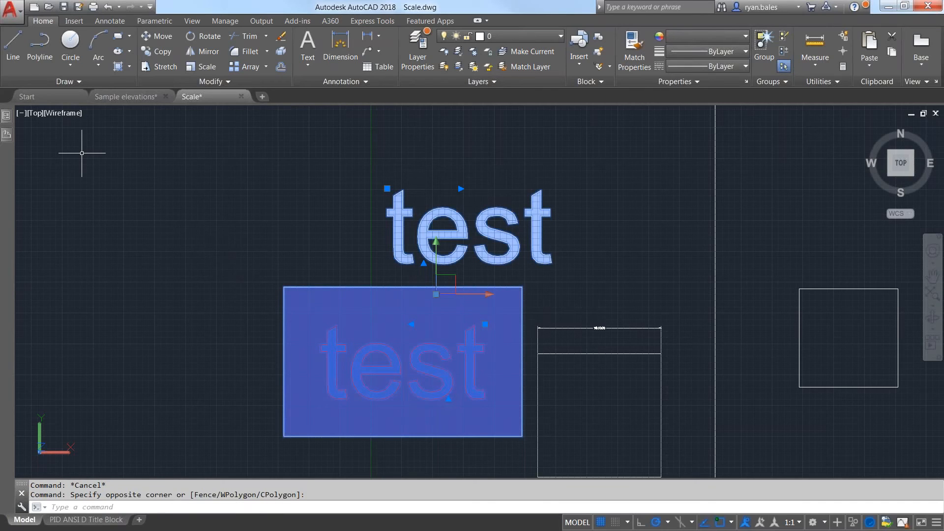
key("Escape")
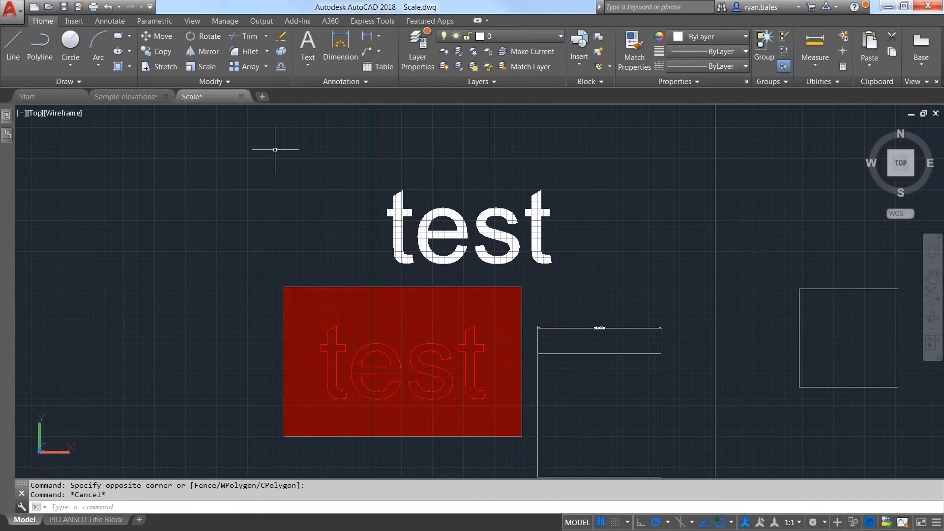
type("a")
key("Return")
key("Escape")
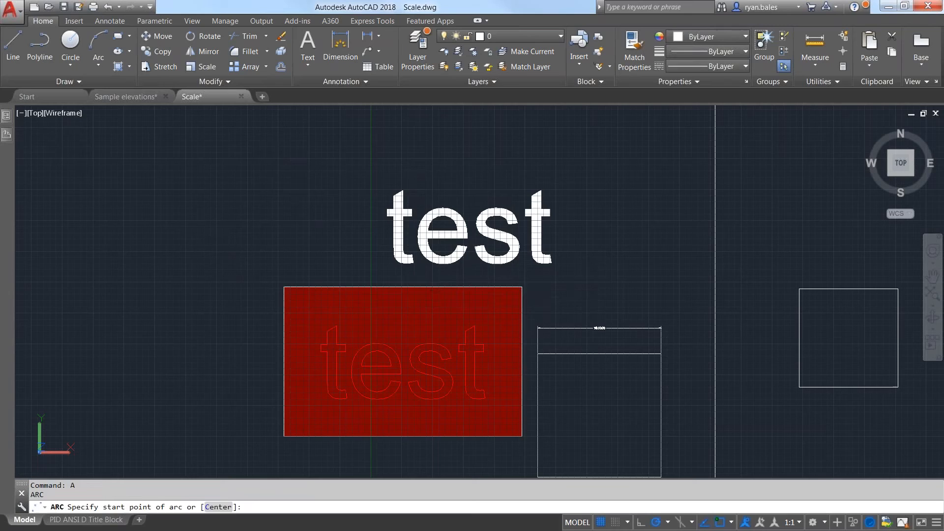
Match the properties of the upper white "test" text onto the lower red masked "test" text
type("ma")
key("Return")
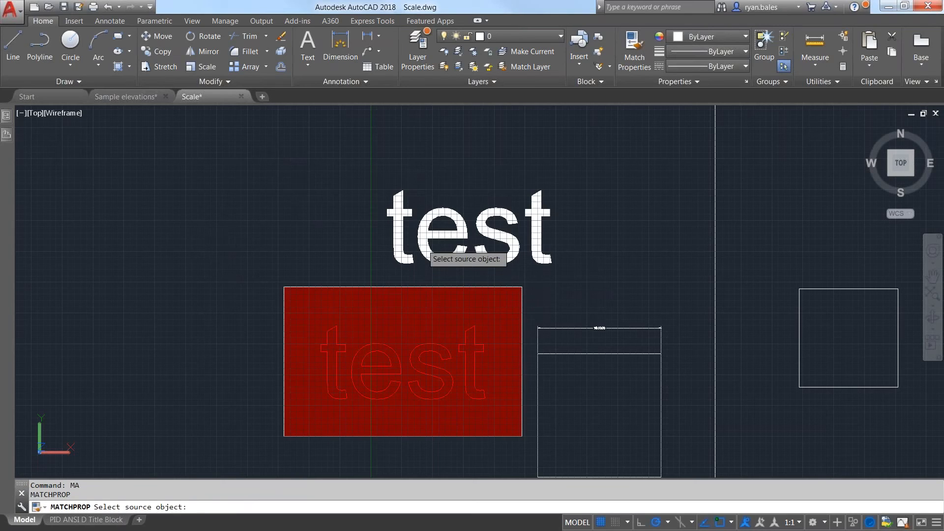
left_click(421, 246)
left_click(419, 250)
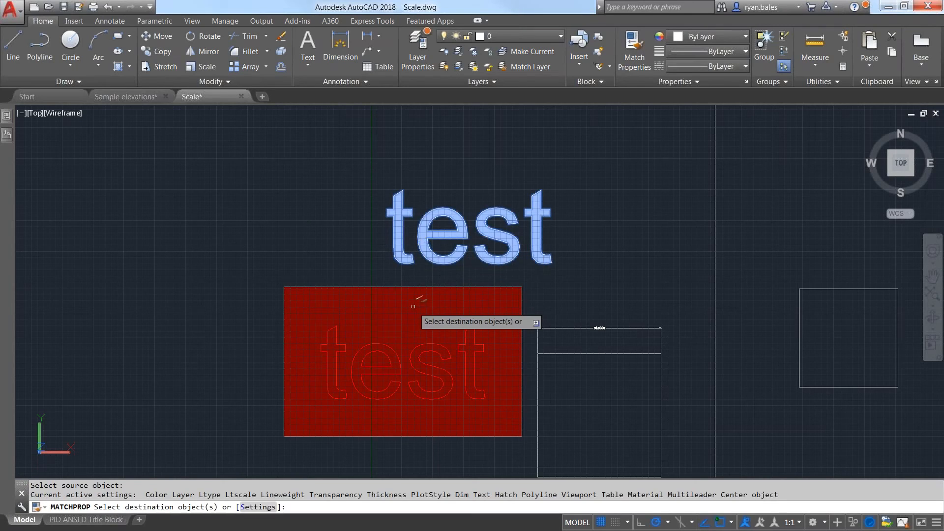
left_click(411, 287)
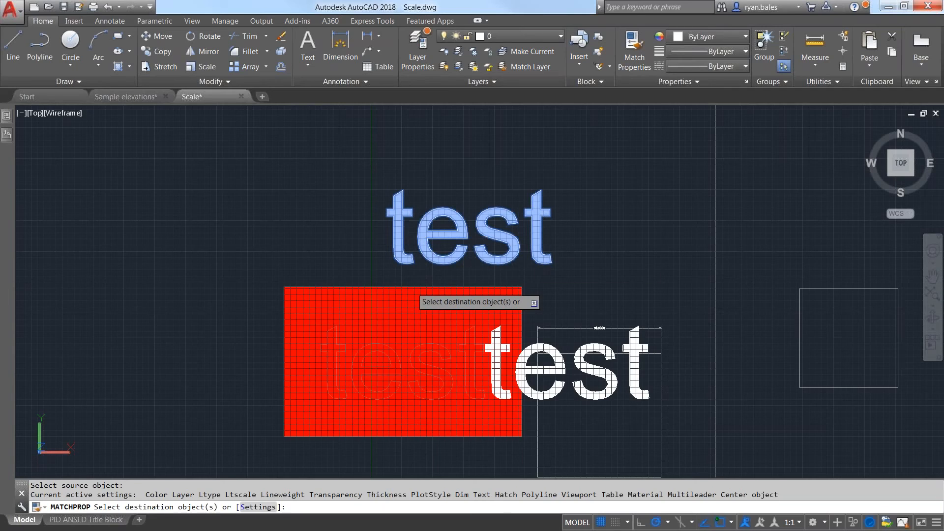
right_click(587, 258)
left_click(597, 266)
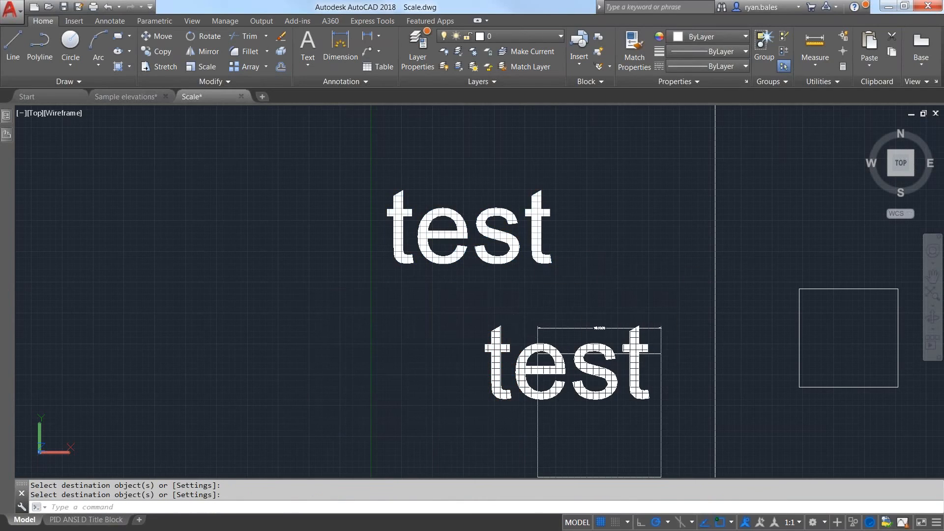
Move the lower "test" text by its insertion grip to the empty area left of the dimensioned square, and deselect it
left_click(489, 351)
left_click(474, 352)
left_click(481, 323)
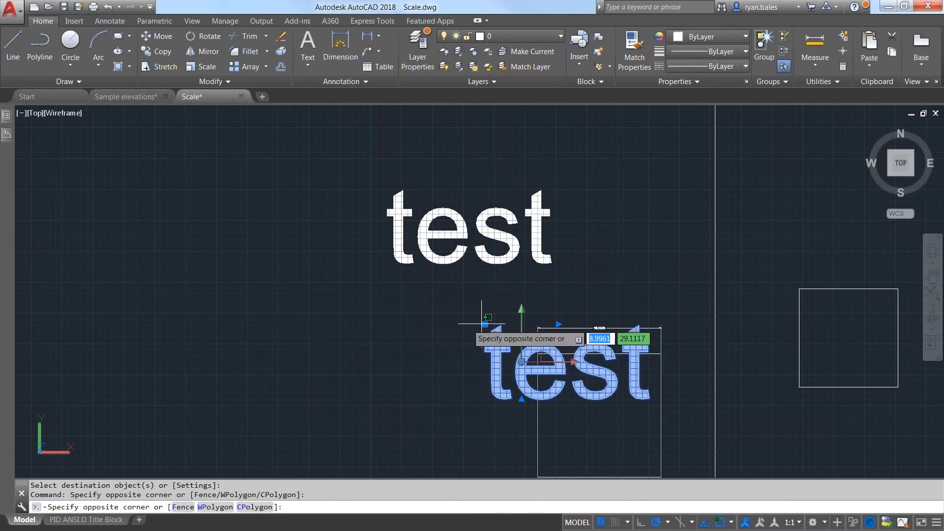
left_click(414, 333)
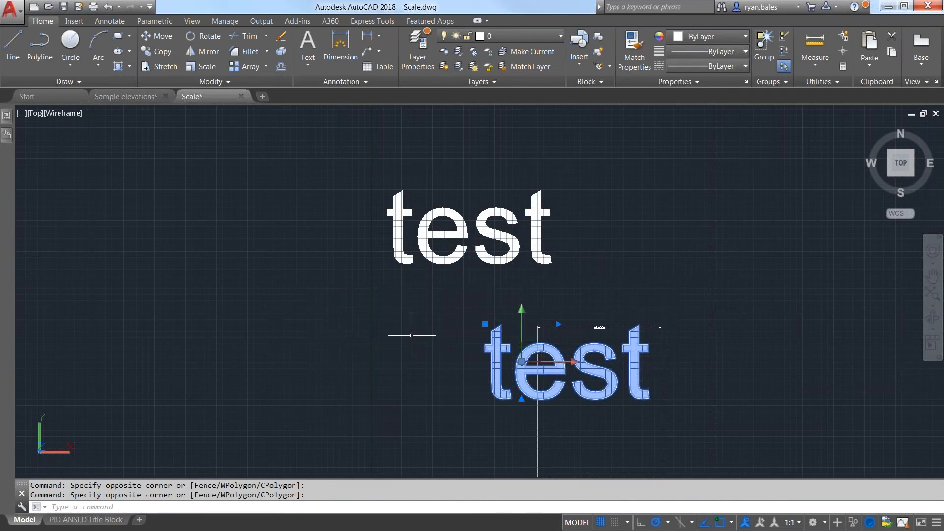
left_click(484, 324)
left_click(248, 314)
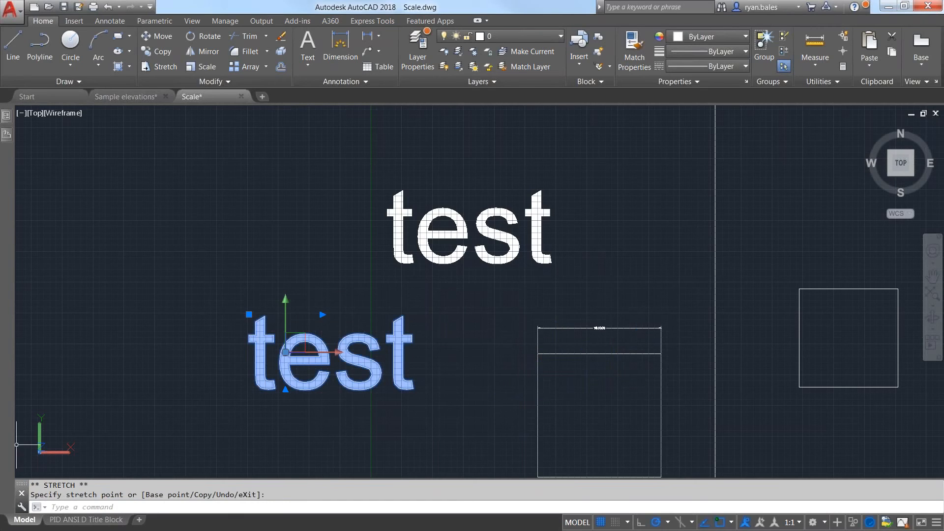
key("Escape")
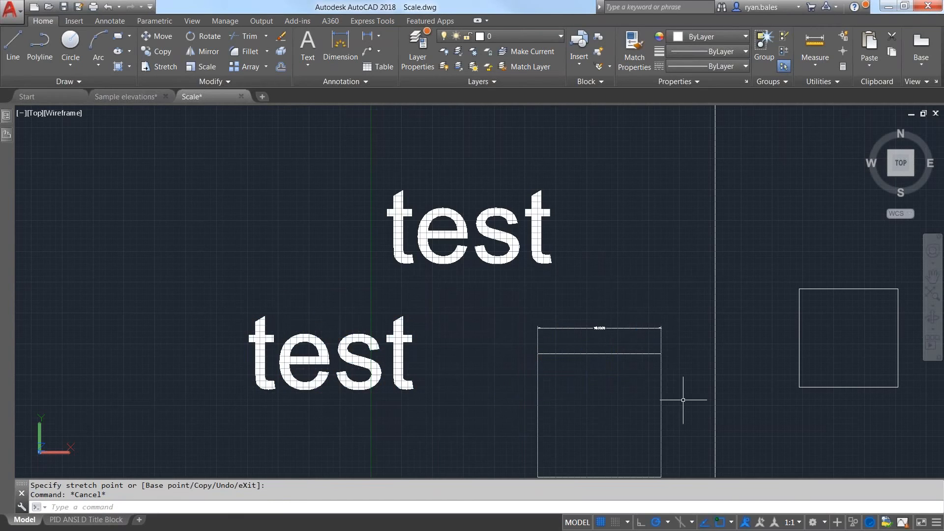